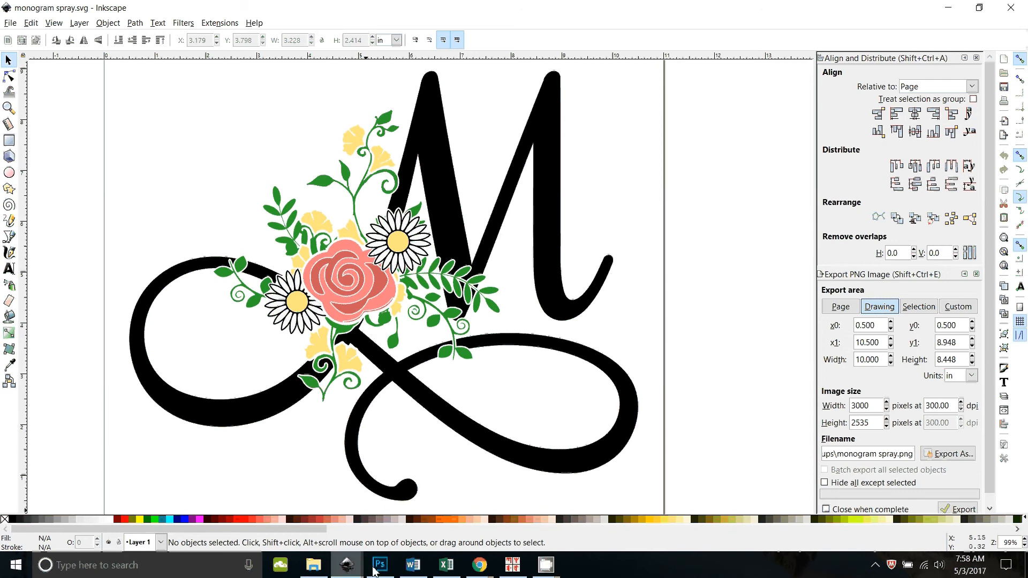
Step: Switch to the monogram spray tutorial.svg drawing and deselect the letter A
{"action": "mouse_move", "coordinate": [348, 567]}
{"action": "left_click", "coordinate": [308, 513]}
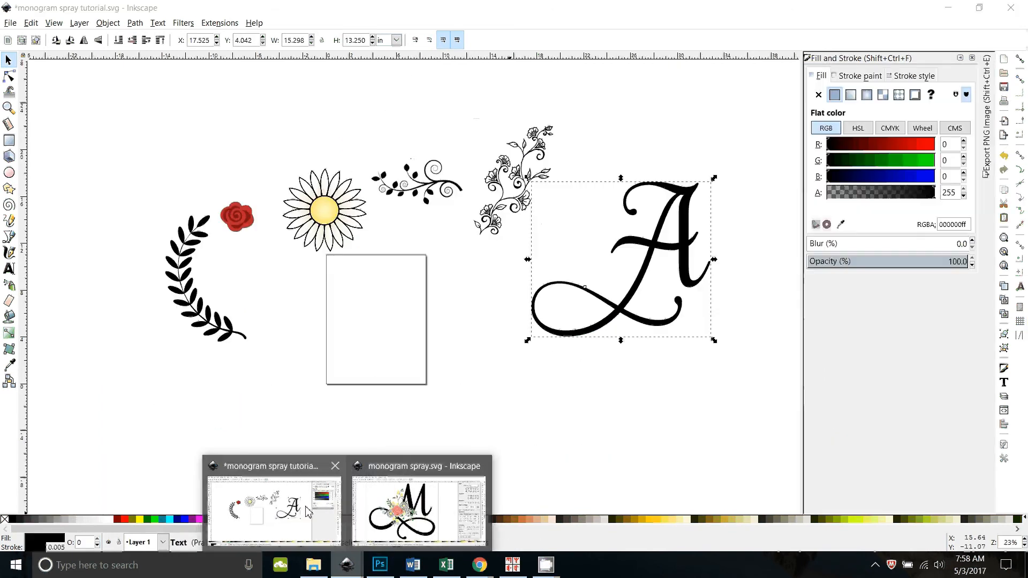
{"action": "scroll", "coordinate": [381, 457], "scroll_direction": "up", "scroll_amount": 2}
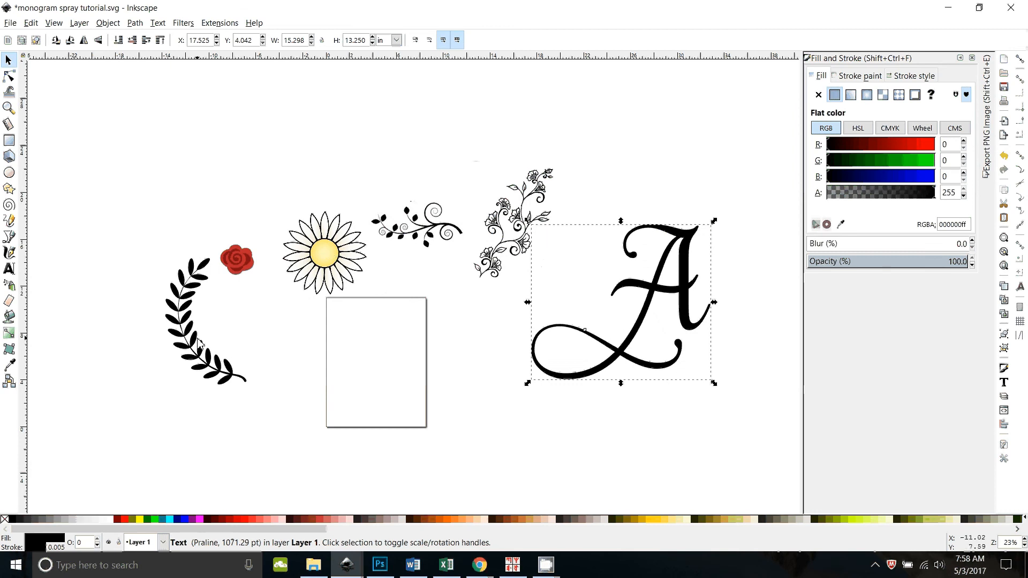
{"action": "key", "text": "Escape"}
Step: Move the leaf branch, the rose, the swirl branch and the floral vine upward to spread the artwork around the page
{"action": "left_click_drag", "start_coordinate": [181, 324], "coordinate": [183, 330]}
{"action": "left_click", "coordinate": [185, 261]}
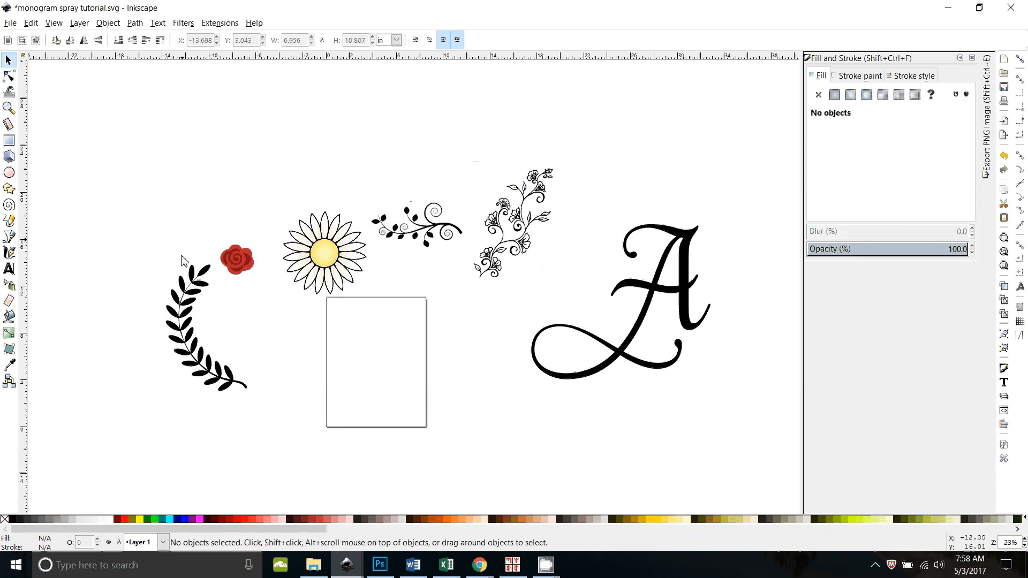
{"action": "left_click_drag", "start_coordinate": [244, 364], "coordinate": [251, 214]}
{"action": "left_click", "coordinate": [237, 260]}
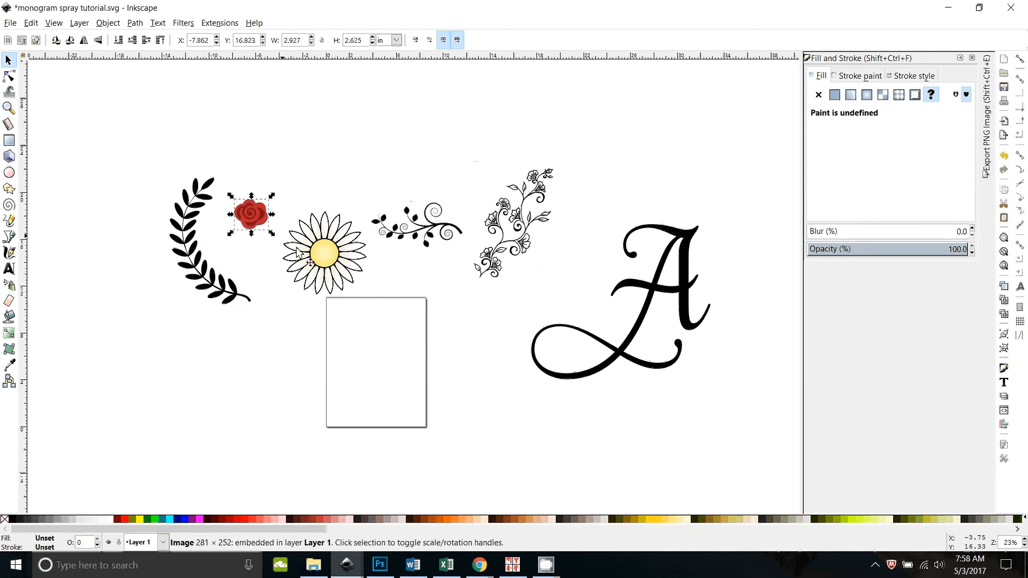
{"action": "left_click", "coordinate": [324, 253]}
{"action": "left_click", "coordinate": [435, 252]}
{"action": "left_click_drag", "start_coordinate": [435, 252], "coordinate": [420, 221]}
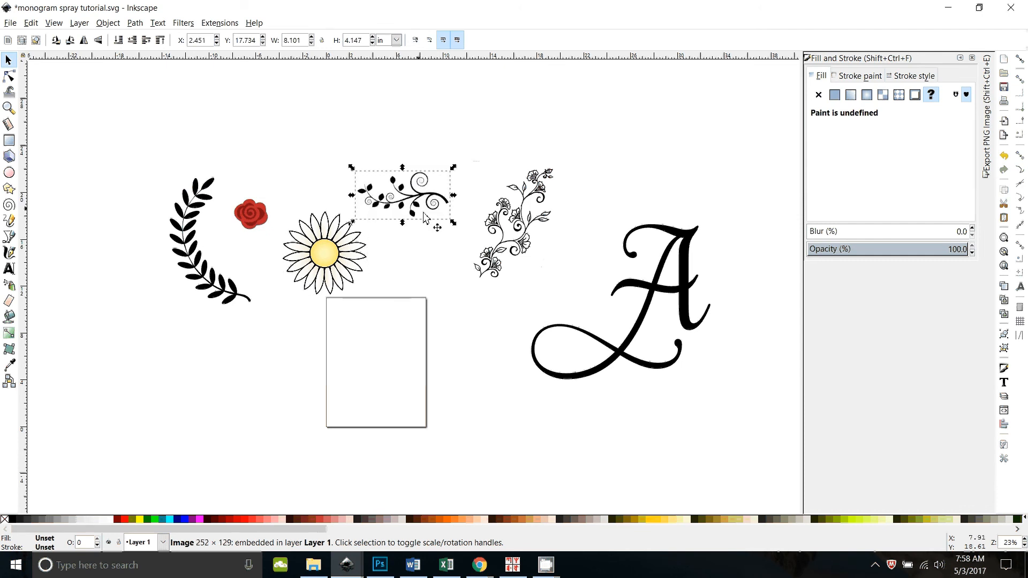
{"action": "left_click_drag", "start_coordinate": [507, 270], "coordinate": [506, 237]}
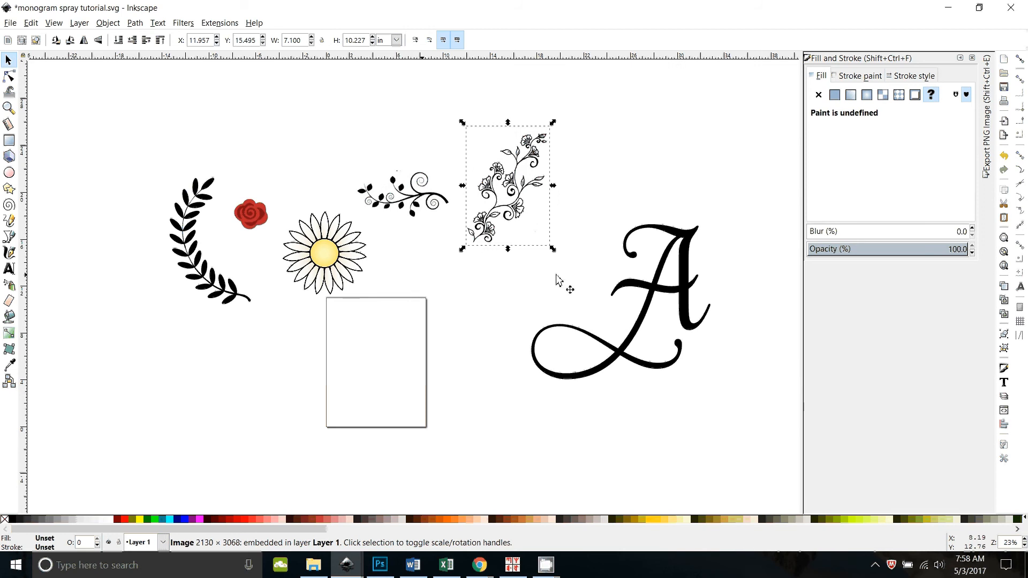
Step: Shift the letter A slightly down and away from the floral vine, and close the Fill and Stroke dialog
{"action": "left_click", "coordinate": [656, 289]}
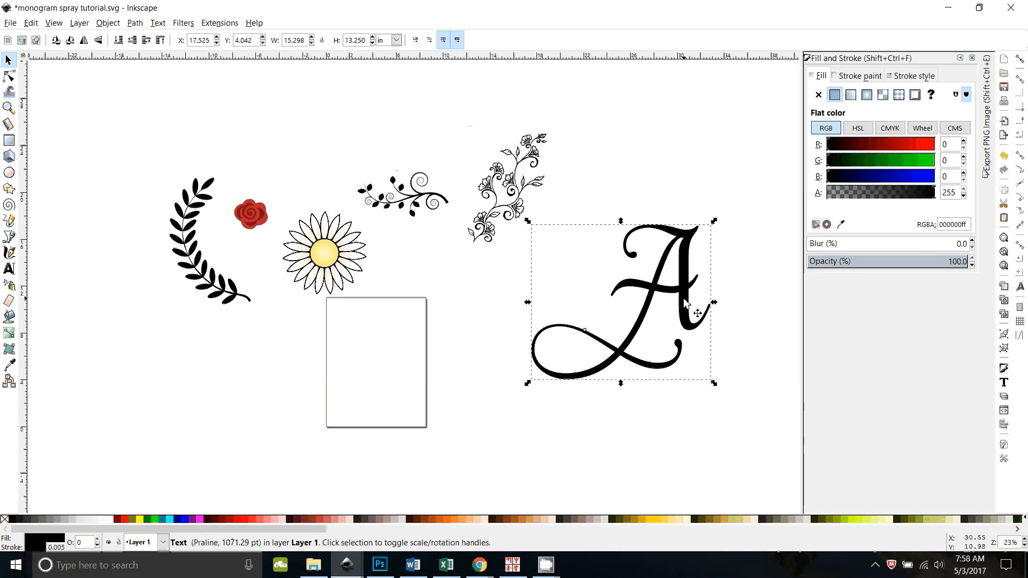
{"action": "left_click_drag", "start_coordinate": [687, 311], "coordinate": [693, 326]}
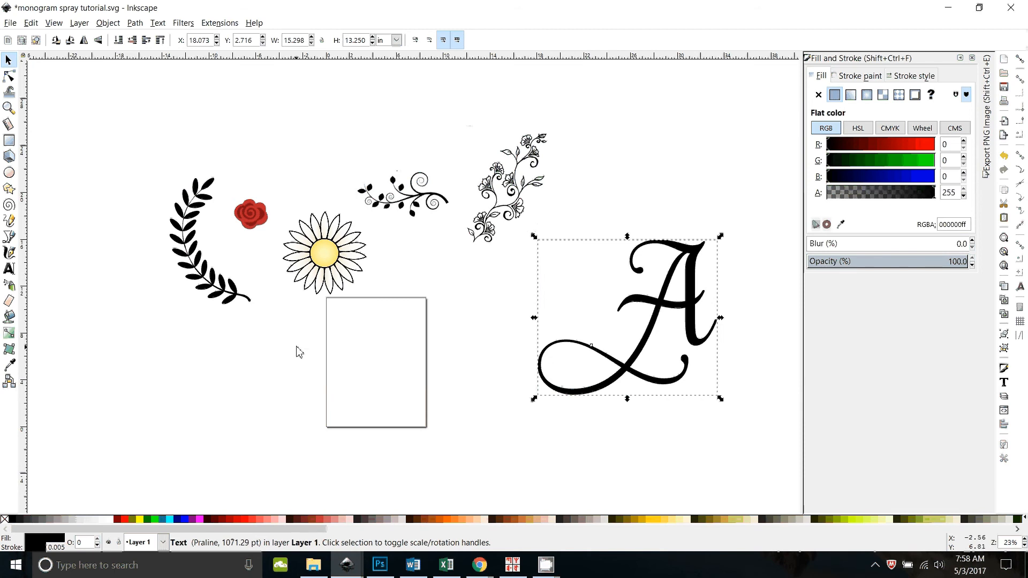
{"action": "left_click", "coordinate": [972, 57]}
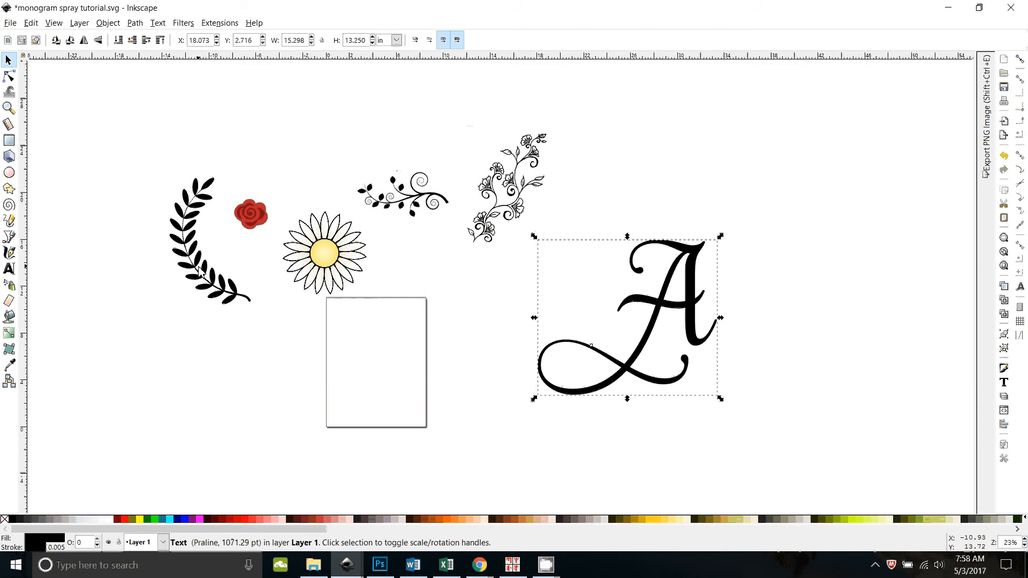
Step: Trace the black leaf branch image with Trace Bitmap, using a single-scan brightness cutoff
{"action": "left_click", "coordinate": [343, 321]}
{"action": "left_click", "coordinate": [213, 285]}
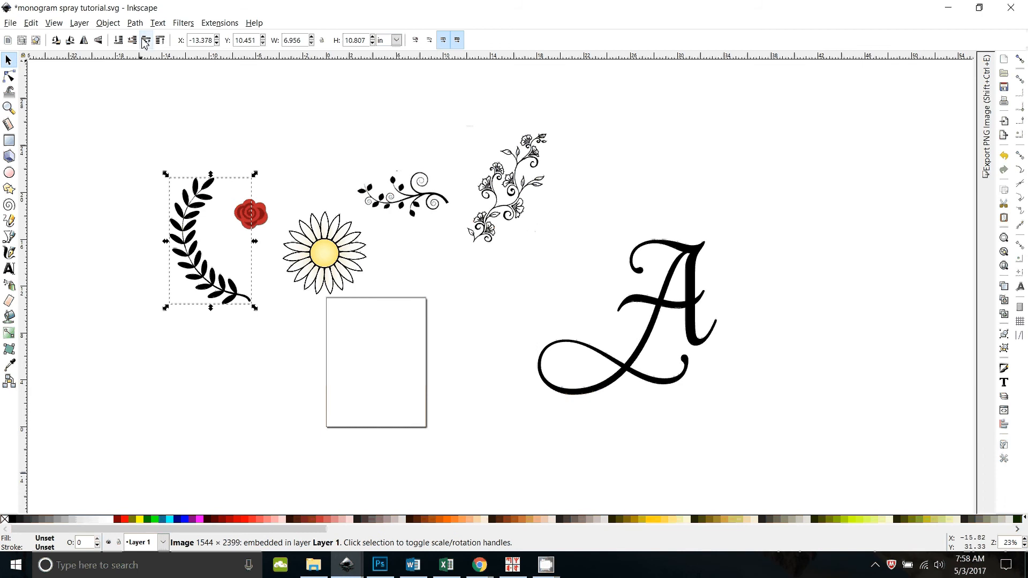
{"action": "left_click", "coordinate": [135, 23]}
{"action": "left_click", "coordinate": [146, 64]}
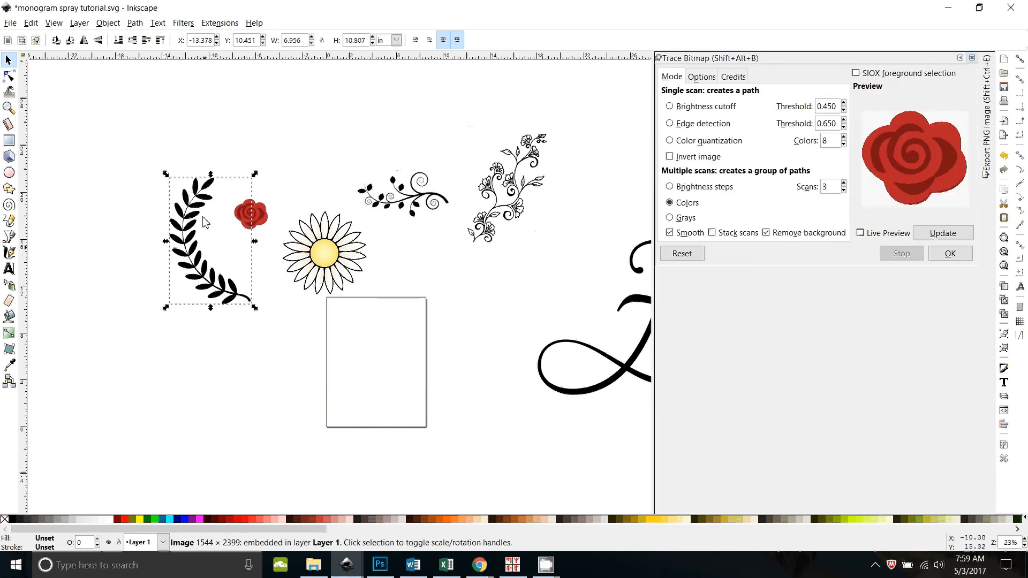
{"action": "left_click", "coordinate": [670, 106]}
{"action": "left_click", "coordinate": [943, 238]}
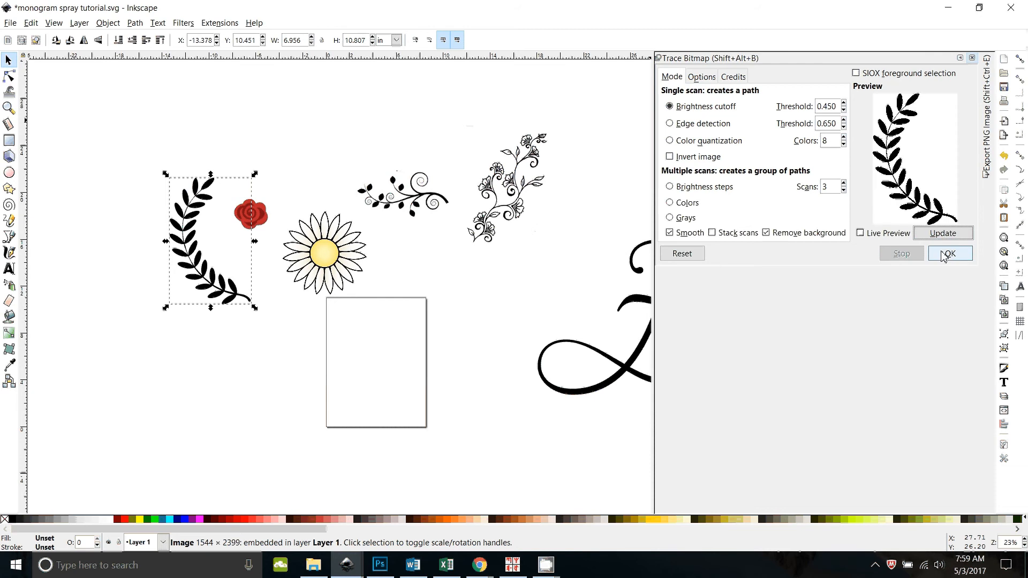
{"action": "left_click", "coordinate": [945, 257]}
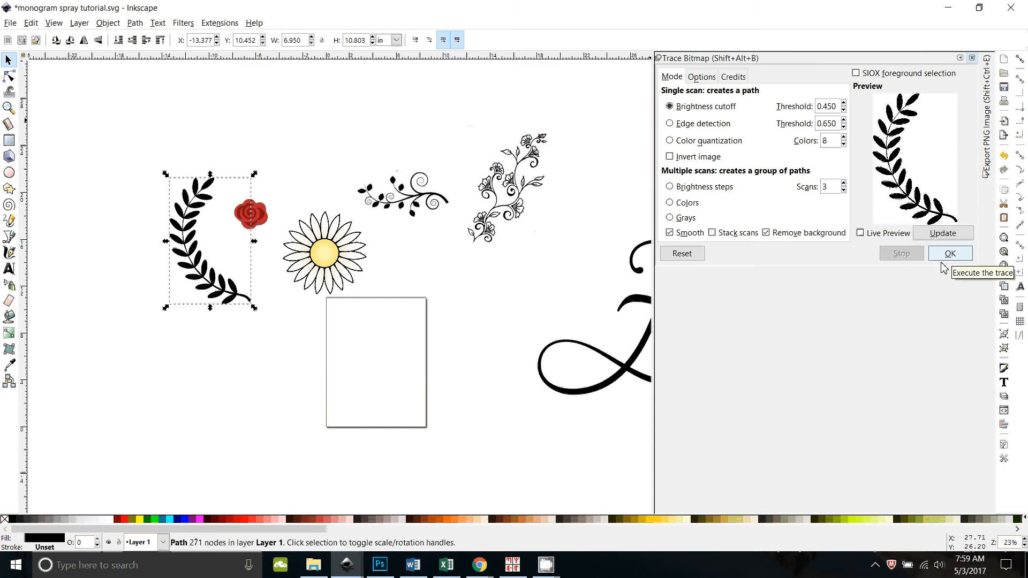
Step: Move the traced leaf branch off its source image and delete the original bitmap
{"action": "left_click_drag", "start_coordinate": [204, 288], "coordinate": [273, 449]}
{"action": "left_click", "coordinate": [232, 349]}
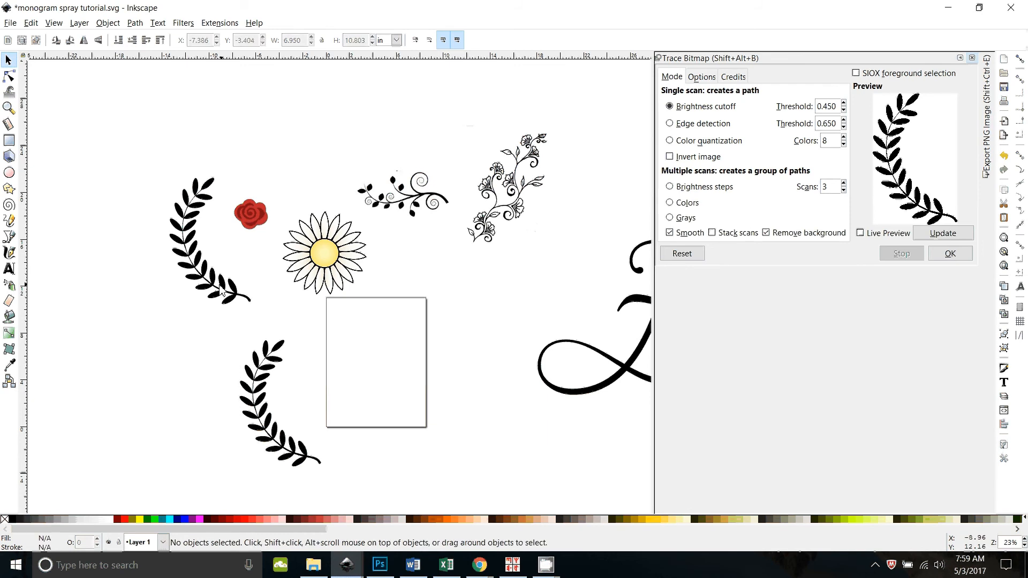
{"action": "left_click", "coordinate": [234, 291]}
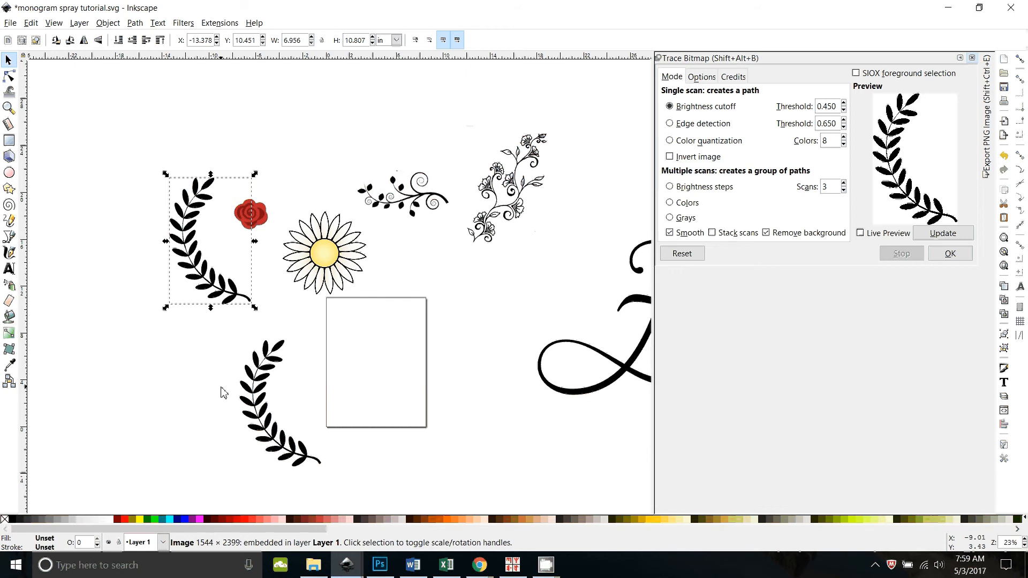
{"action": "key", "text": "Delete"}
Step: Place the traced leaf branch beside the rose and fill it with olive green
{"action": "left_click_drag", "start_coordinate": [298, 459], "coordinate": [208, 338]}
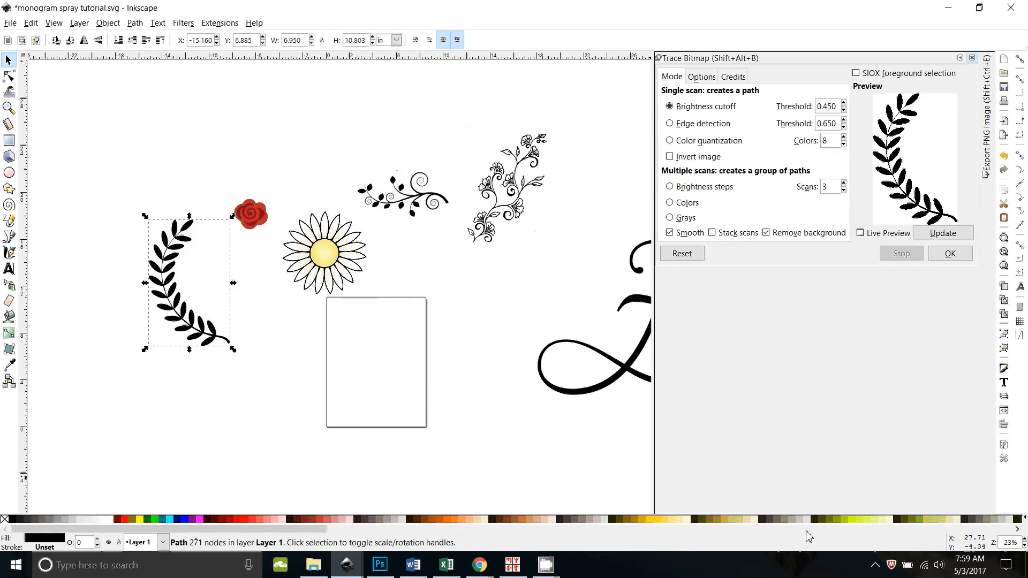
{"action": "left_click", "coordinate": [839, 521]}
{"action": "left_click", "coordinate": [405, 231]}
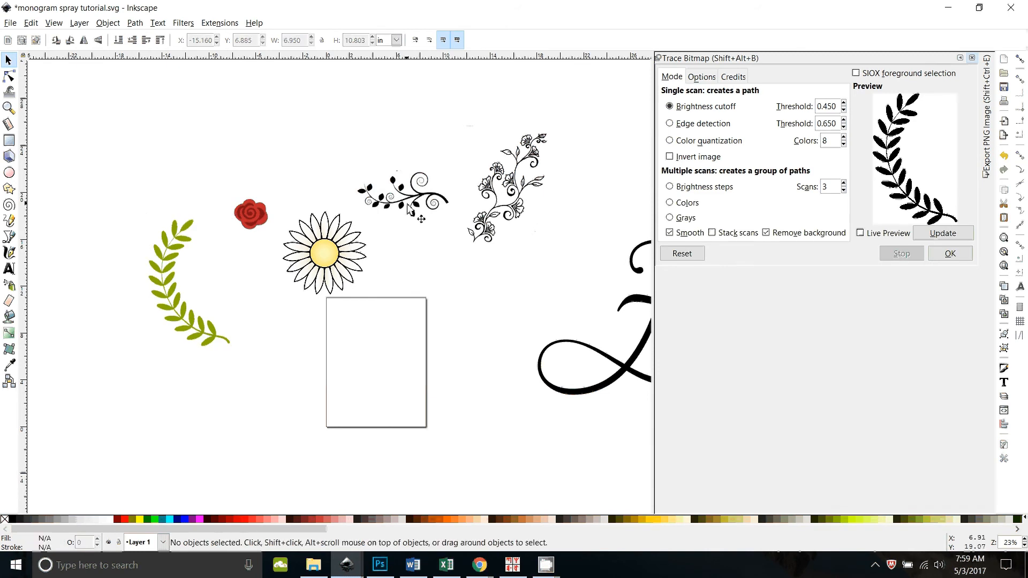
Step: Enlarge the swirl branch image to about 14.3 by 7.3 in and trace it with the brightness cutoff
{"action": "left_click", "coordinate": [416, 204]}
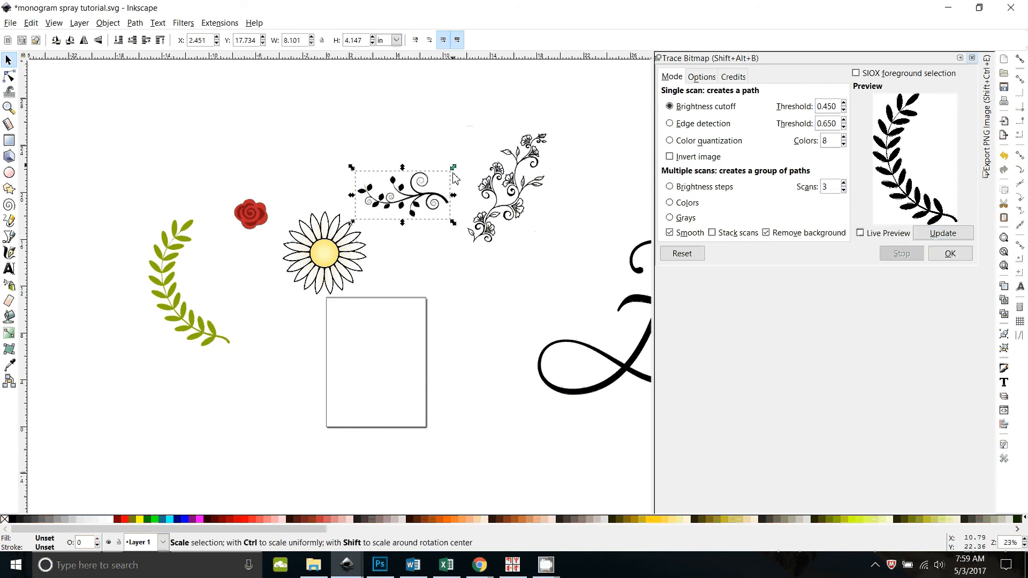
{"action": "left_click_drag", "start_coordinate": [449, 223], "coordinate": [487, 241]}
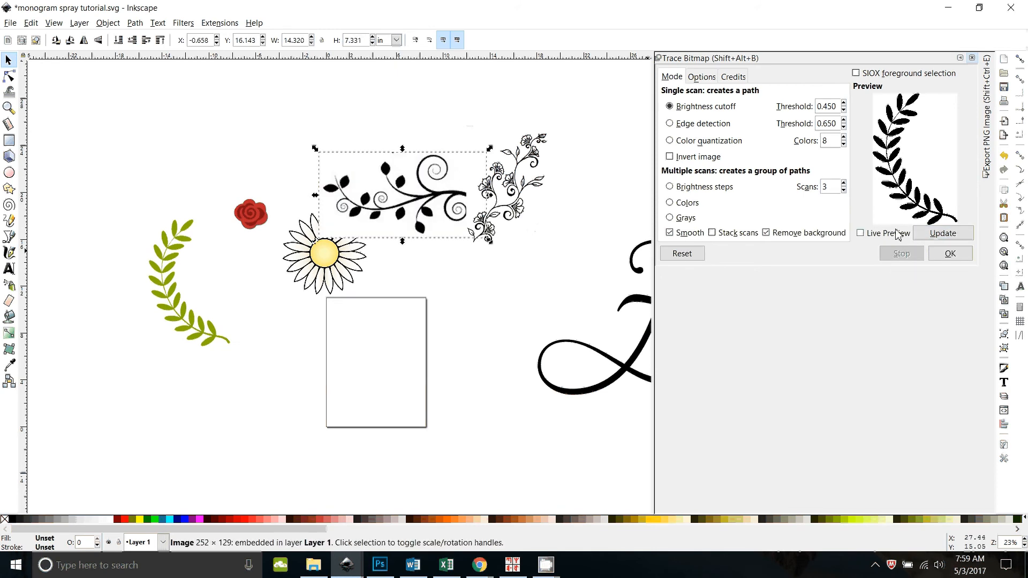
{"action": "left_click", "coordinate": [944, 233]}
{"action": "left_click", "coordinate": [950, 254]}
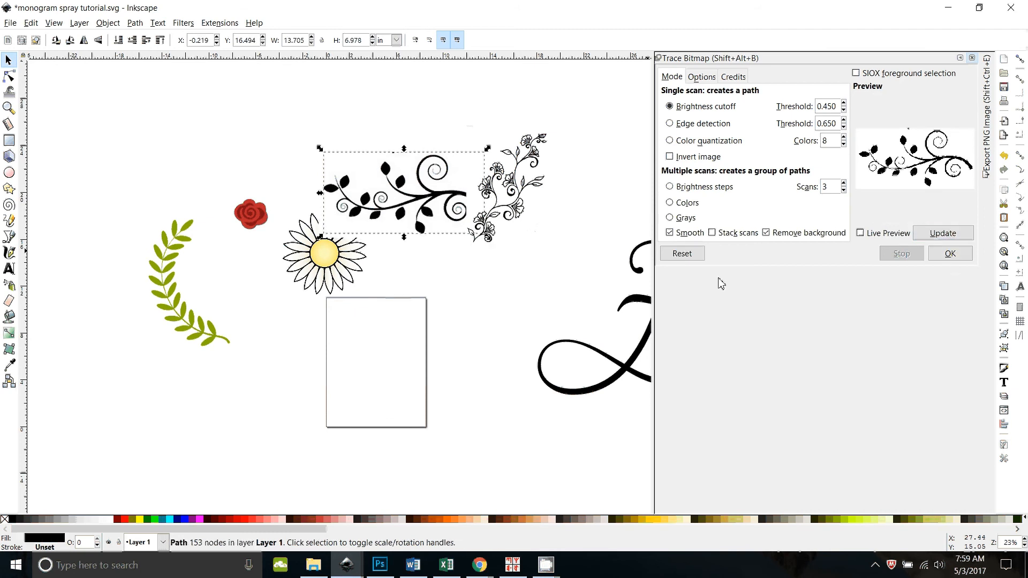
Step: Move the traced swirl branch down onto the page and delete its source bitmap
{"action": "left_click_drag", "start_coordinate": [424, 204], "coordinate": [421, 381]}
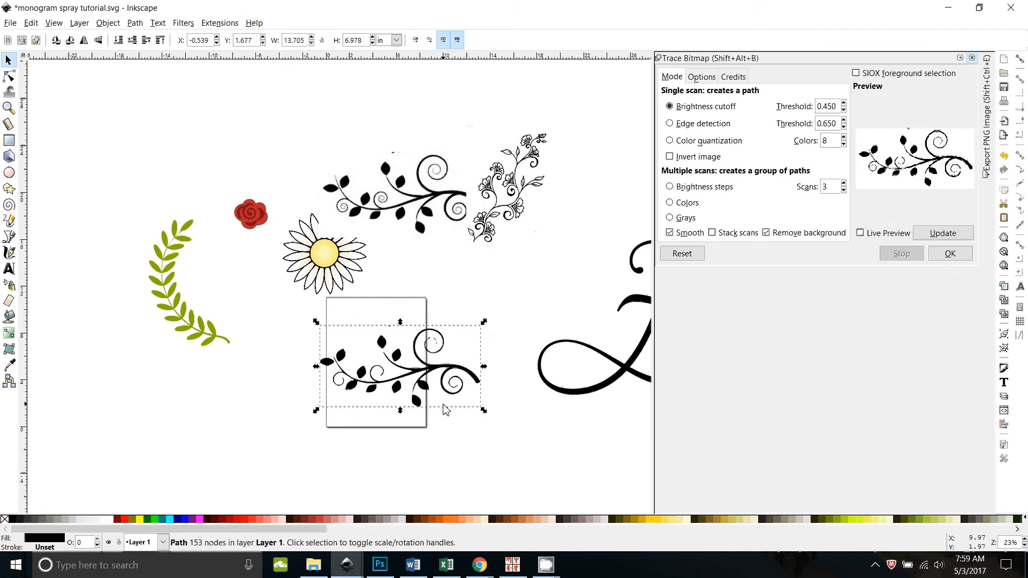
{"action": "left_click", "coordinate": [397, 205]}
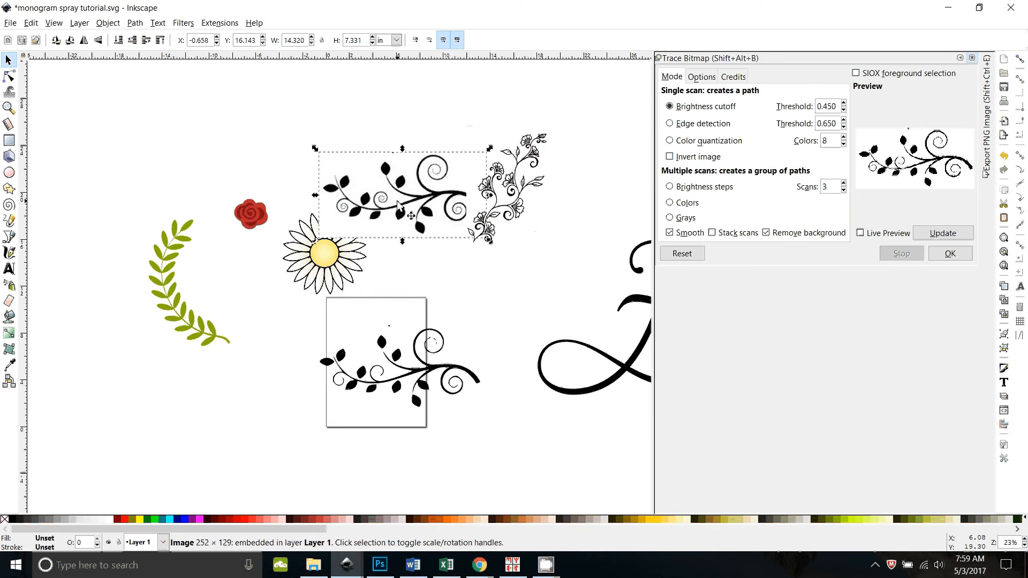
{"action": "key", "text": "Delete"}
Step: Delete the nodes of the stray speck above the traced swirl branch
{"action": "left_click", "coordinate": [419, 386]}
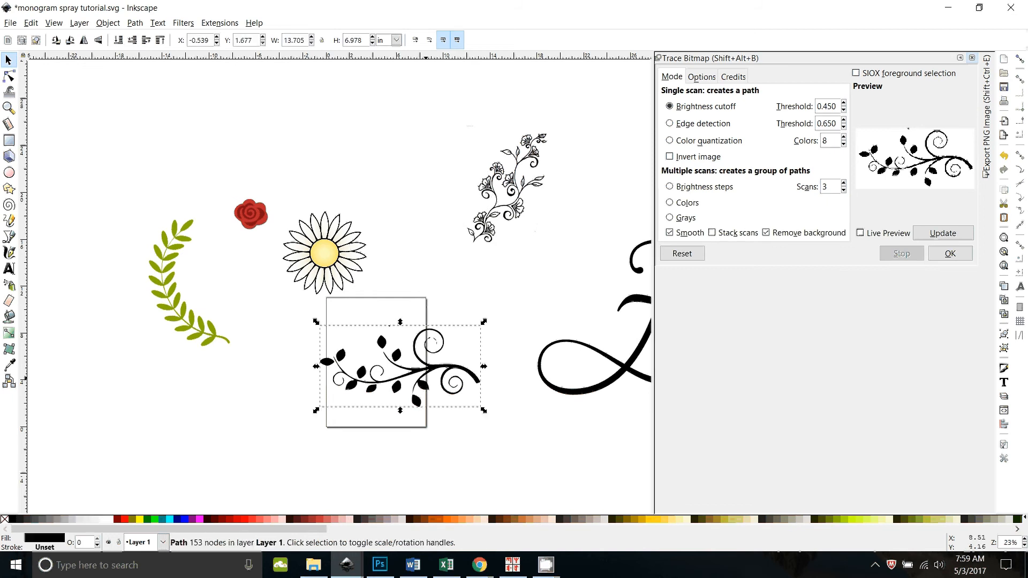
{"action": "key", "text": "3"}
{"action": "key", "text": "n"}
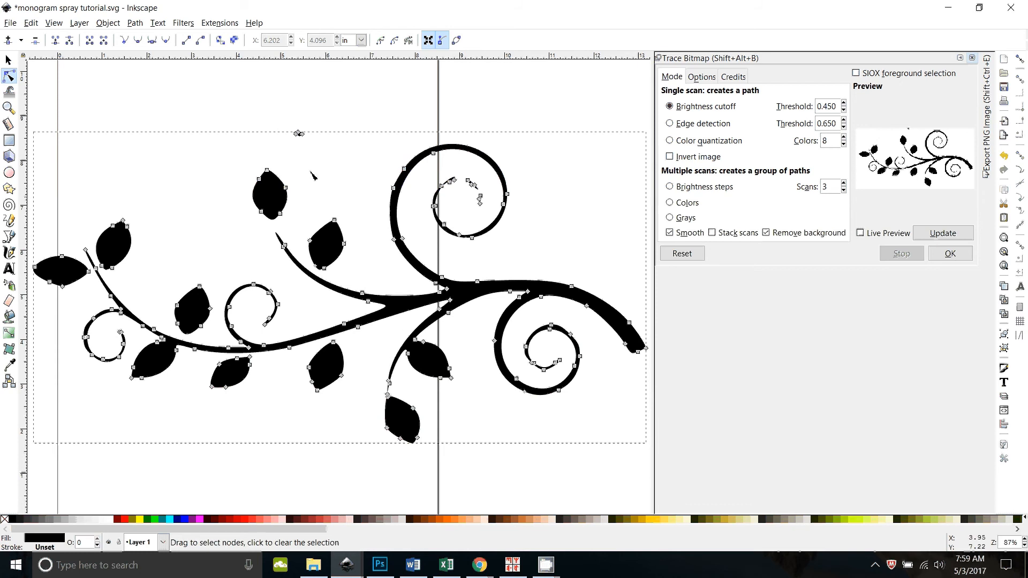
{"action": "left_click_drag", "start_coordinate": [284, 114], "coordinate": [317, 144]}
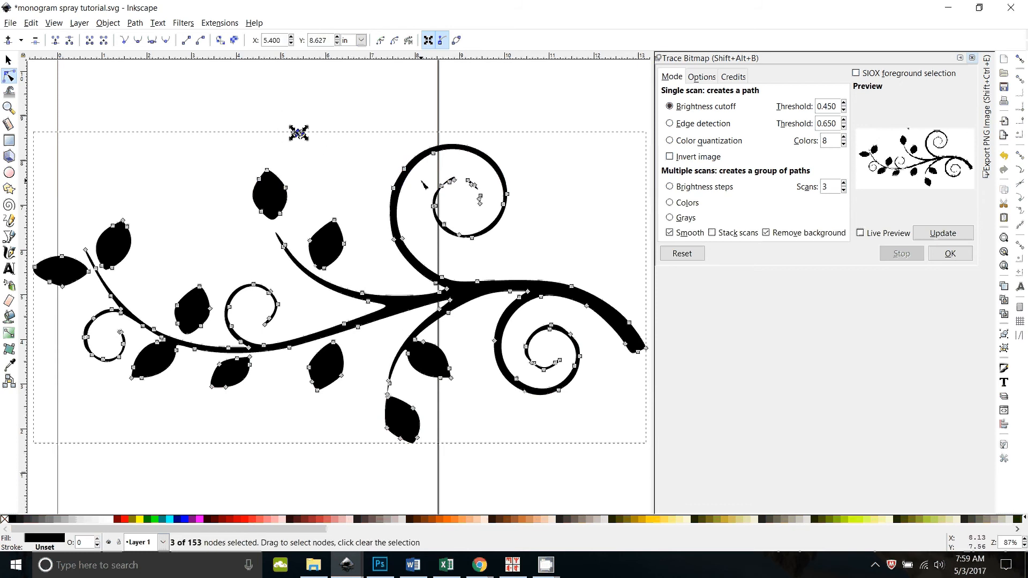
{"action": "key", "text": "Delete"}
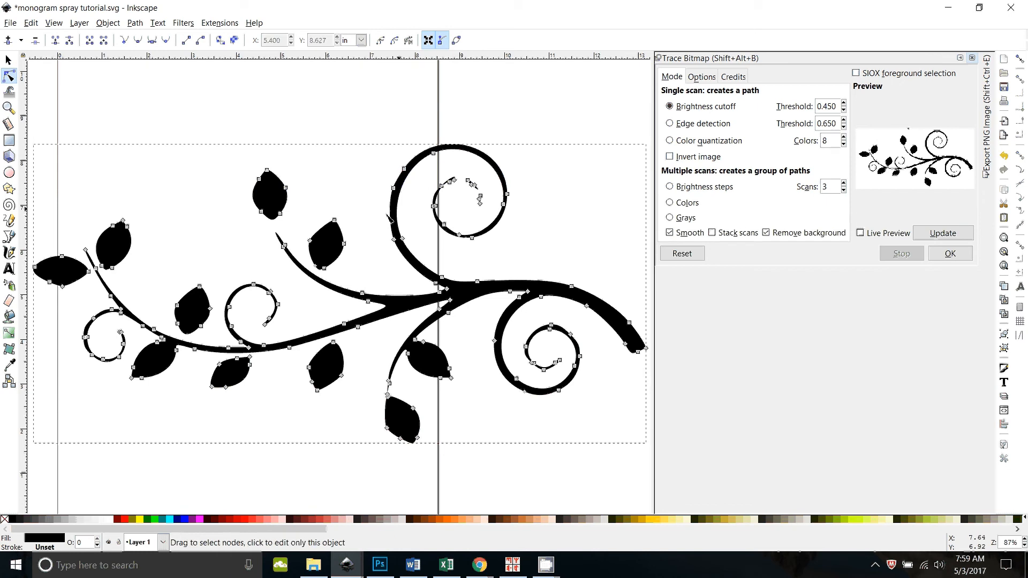
{"action": "left_click", "coordinate": [9, 60]}
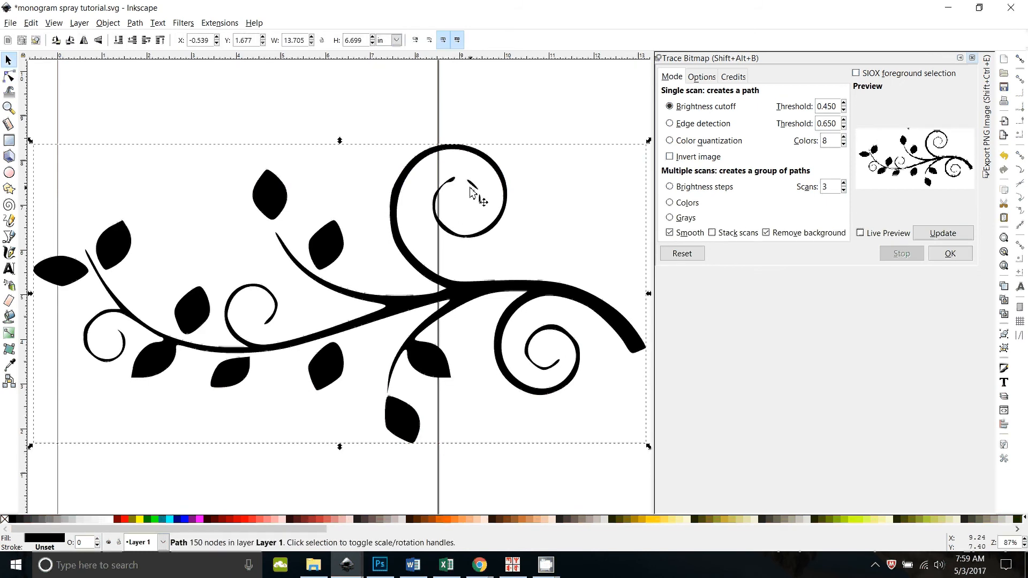
Step: Delete the stray fragment nodes inside the large curl of the swirl branch and nudge a node near the curl's tip
{"action": "key", "text": "n"}
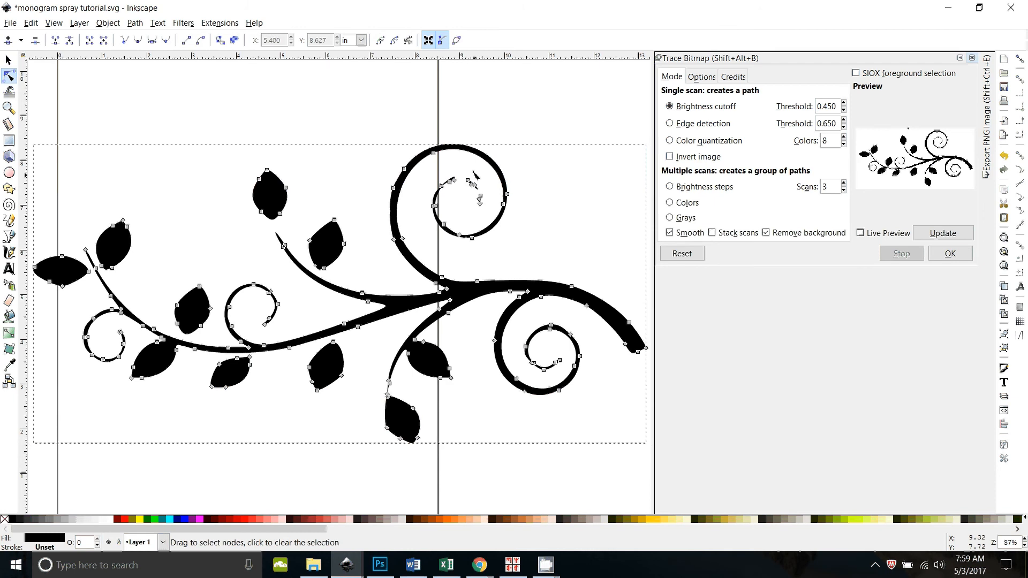
{"action": "left_click_drag", "start_coordinate": [461, 171], "coordinate": [486, 215]}
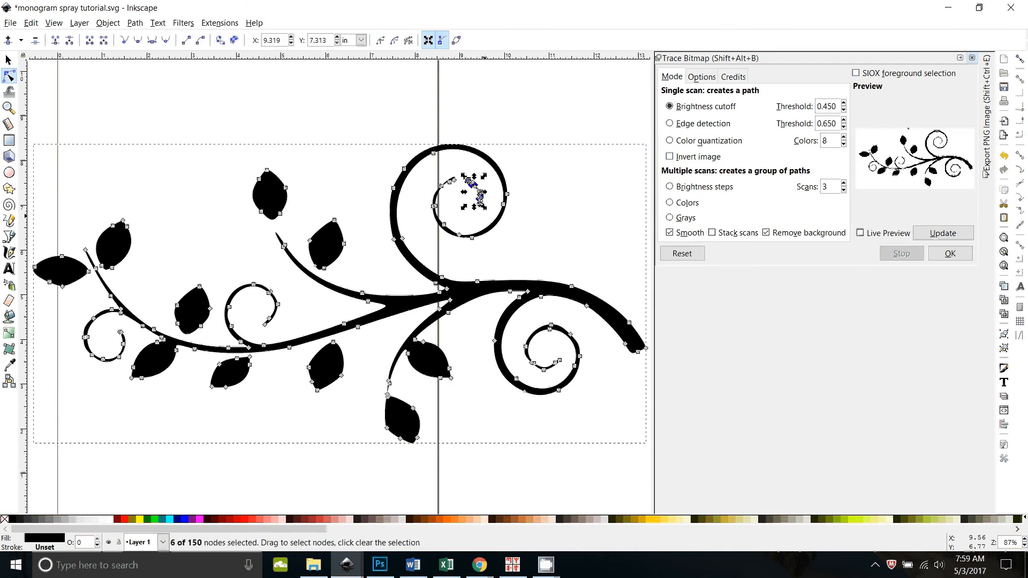
{"action": "key", "text": "Delete"}
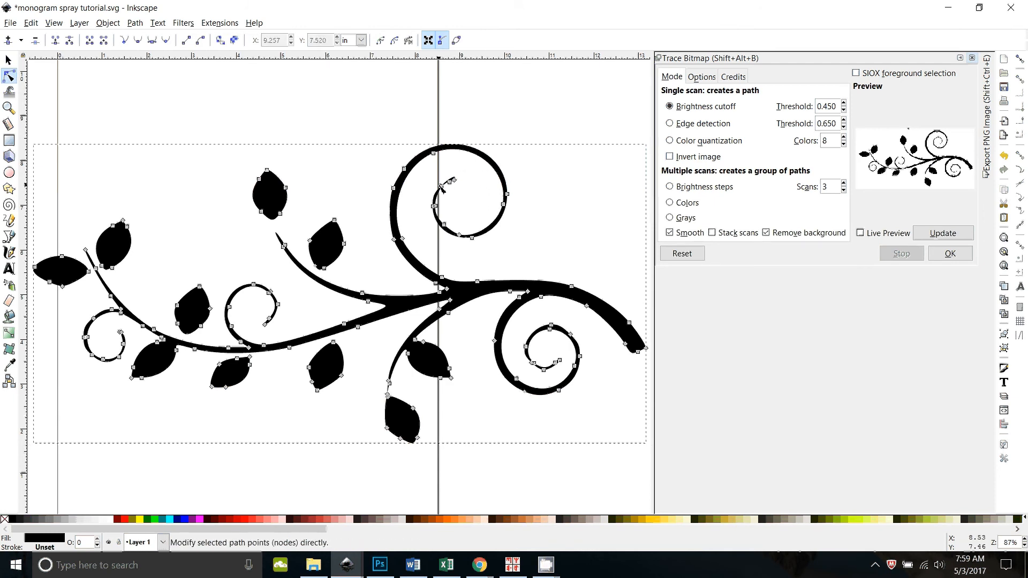
{"action": "left_click_drag", "start_coordinate": [443, 187], "coordinate": [441, 183]}
{"action": "left_click", "coordinate": [536, 268]}
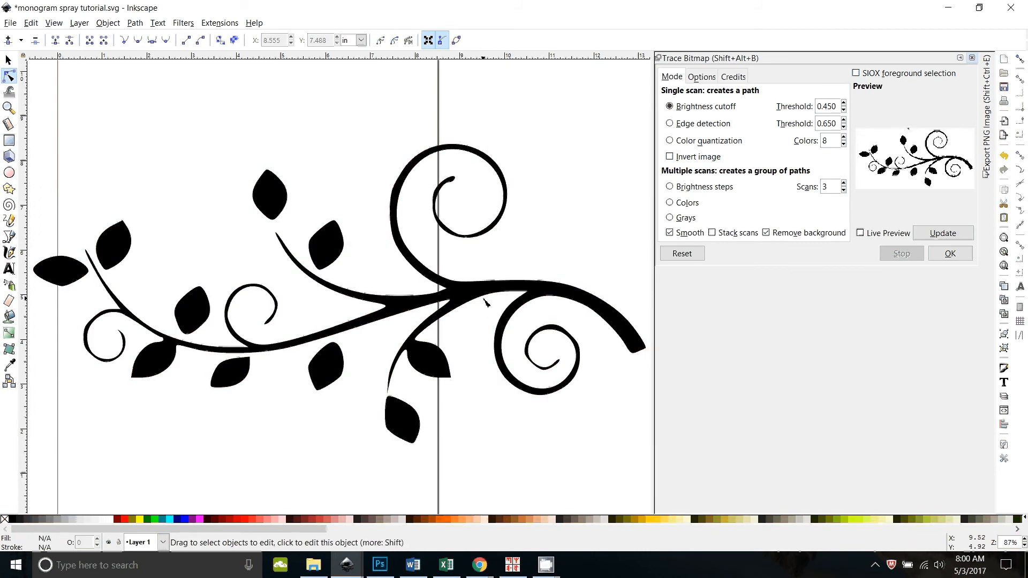
Step: Select the traced swirl branch, minimize the Trace Bitmap dialog and open the Fill and Stroke settings
{"action": "key", "text": "minus"}
{"action": "key", "text": "minus"}
{"action": "key", "text": "minus"}
{"action": "key", "text": "minus"}
{"action": "key", "text": "minus"}
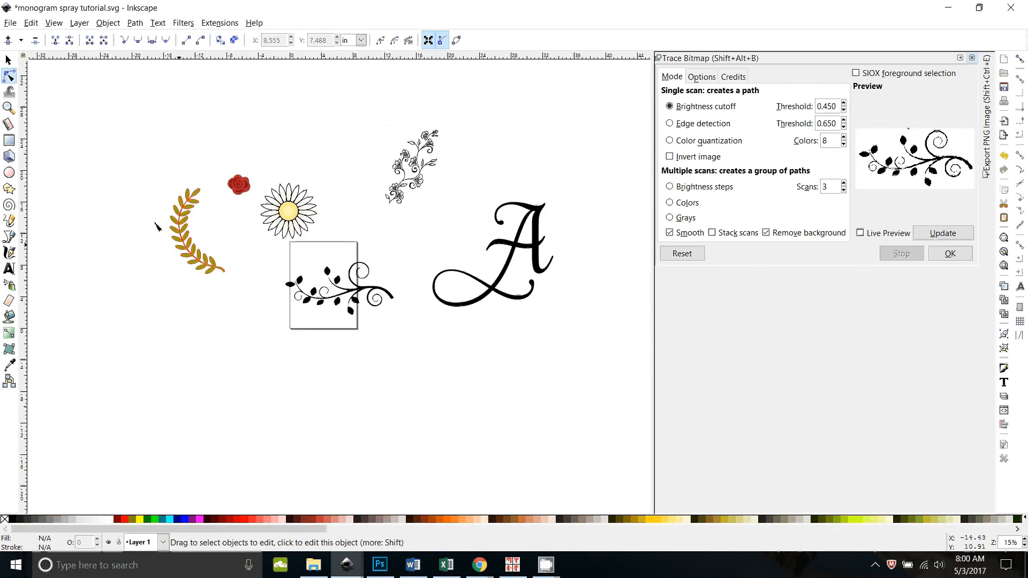
{"action": "key", "text": "s"}
{"action": "left_click", "coordinate": [361, 307]}
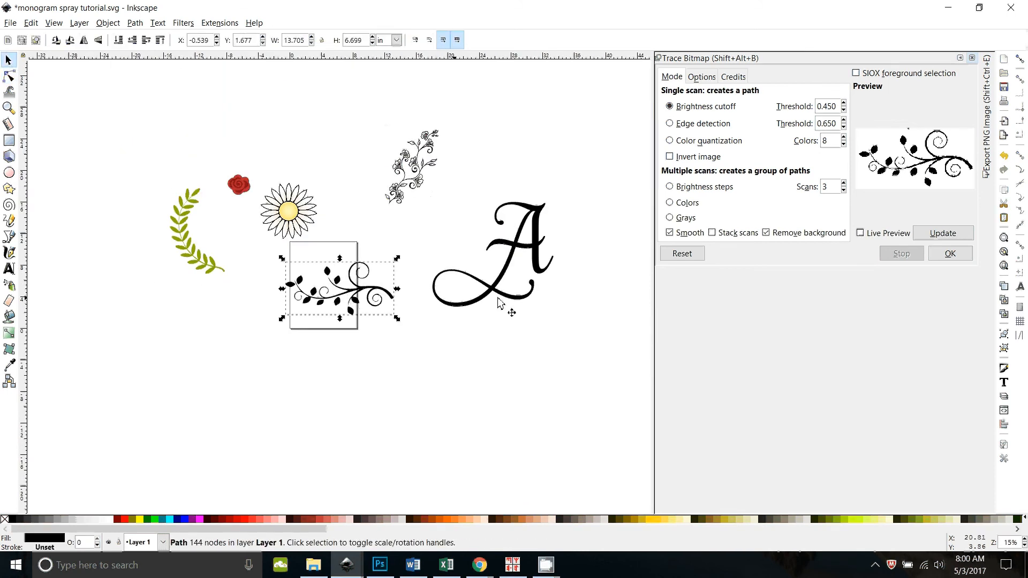
{"action": "left_click", "coordinate": [959, 58]}
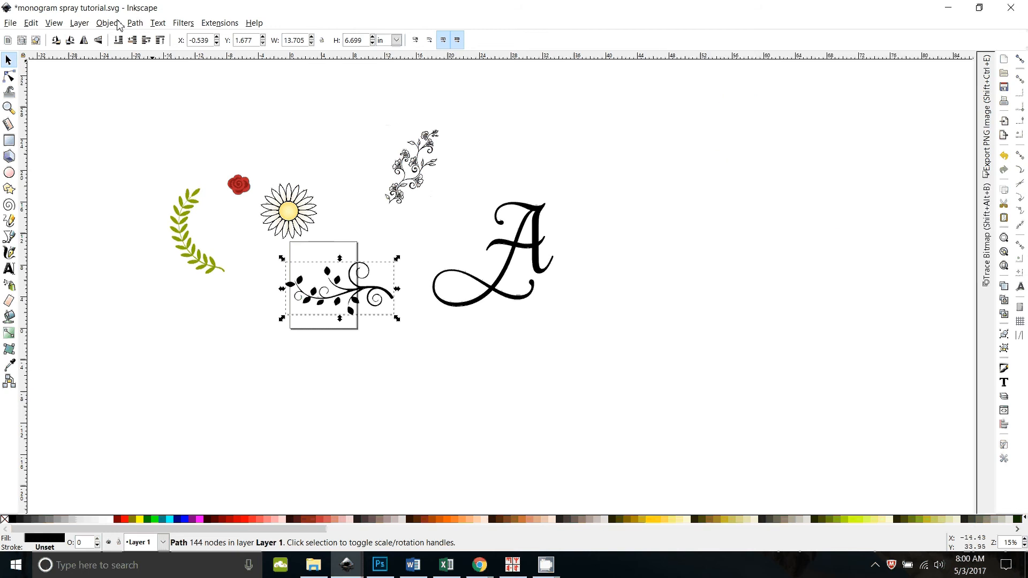
{"action": "key", "text": "ctrl+shift+f"}
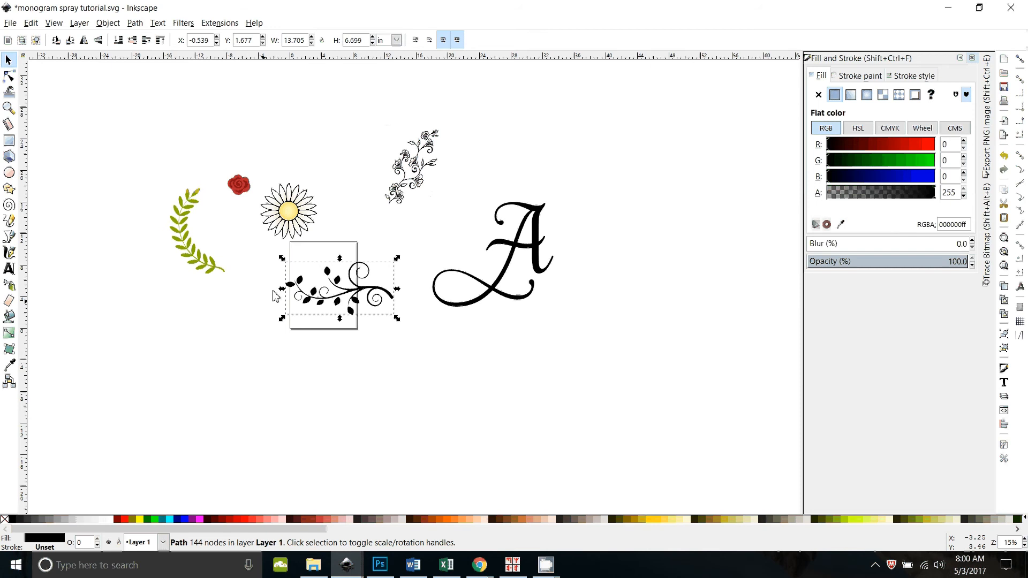
Step: Fill the traced swirl branch with the laurel's olive green, 88aa00, and move it beside the laurel
{"action": "left_click", "coordinate": [842, 226]}
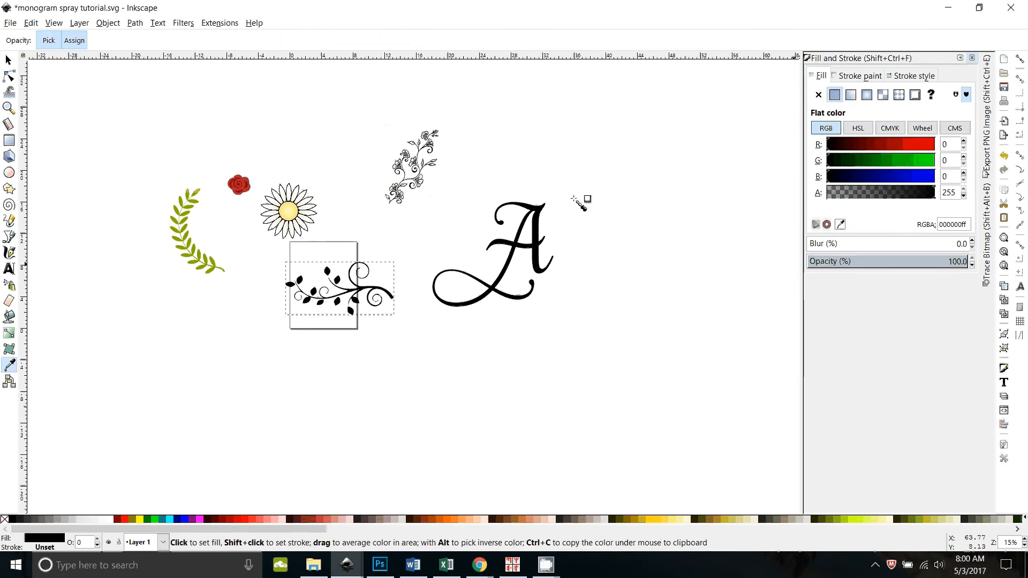
{"action": "left_click", "coordinate": [207, 250]}
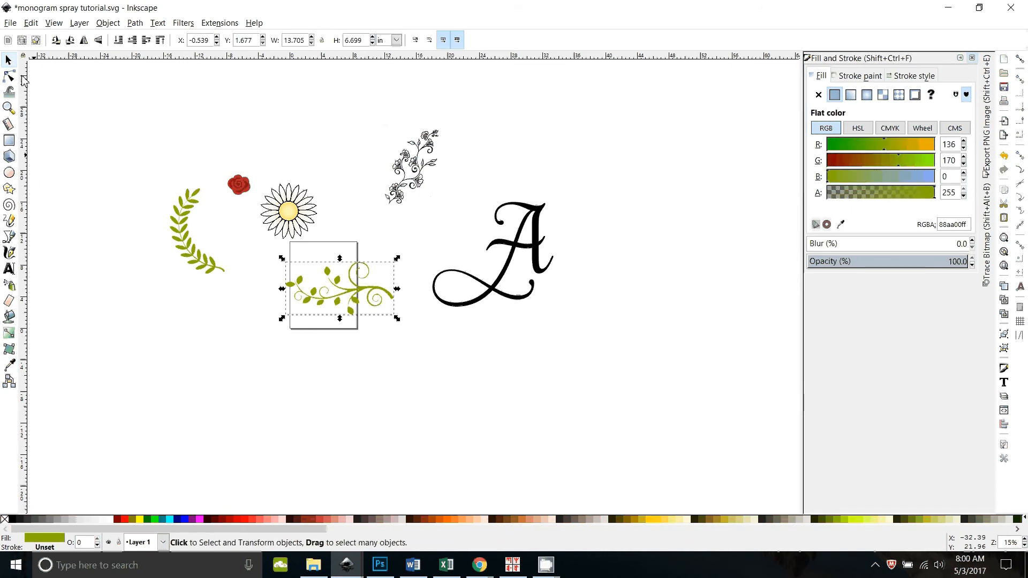
{"action": "left_click_drag", "start_coordinate": [353, 299], "coordinate": [192, 291]}
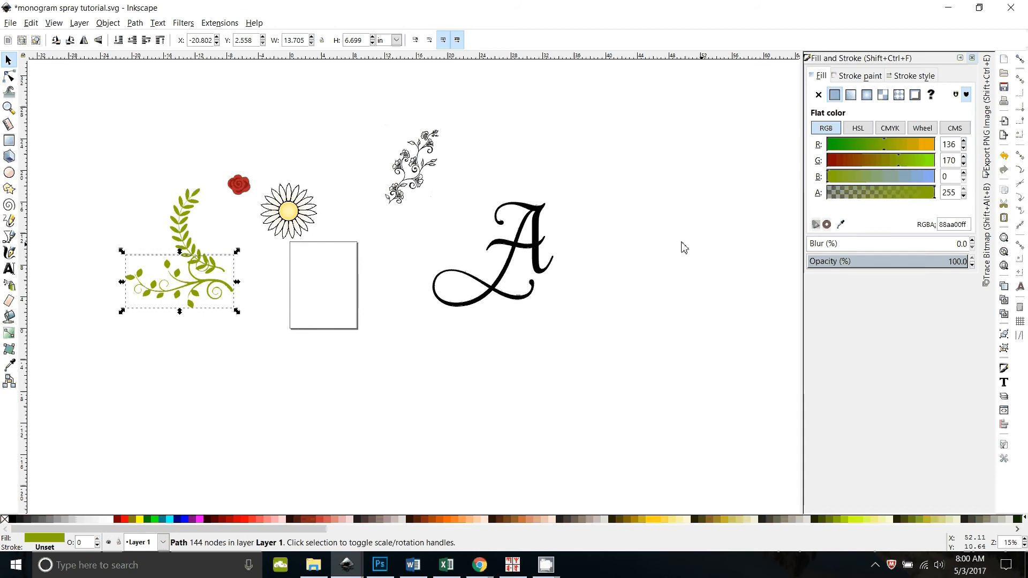
Step: Enlarge the flowering vine image to about 15.3 by 22 in and place it below the page
{"action": "left_click", "coordinate": [414, 189]}
{"action": "left_click", "coordinate": [135, 23]}
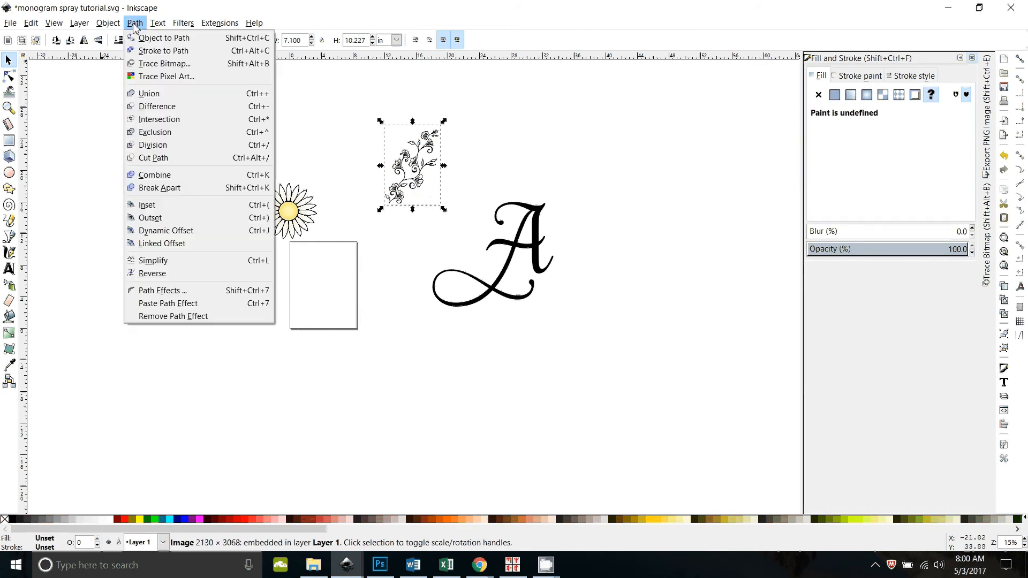
{"action": "left_click", "coordinate": [399, 212]}
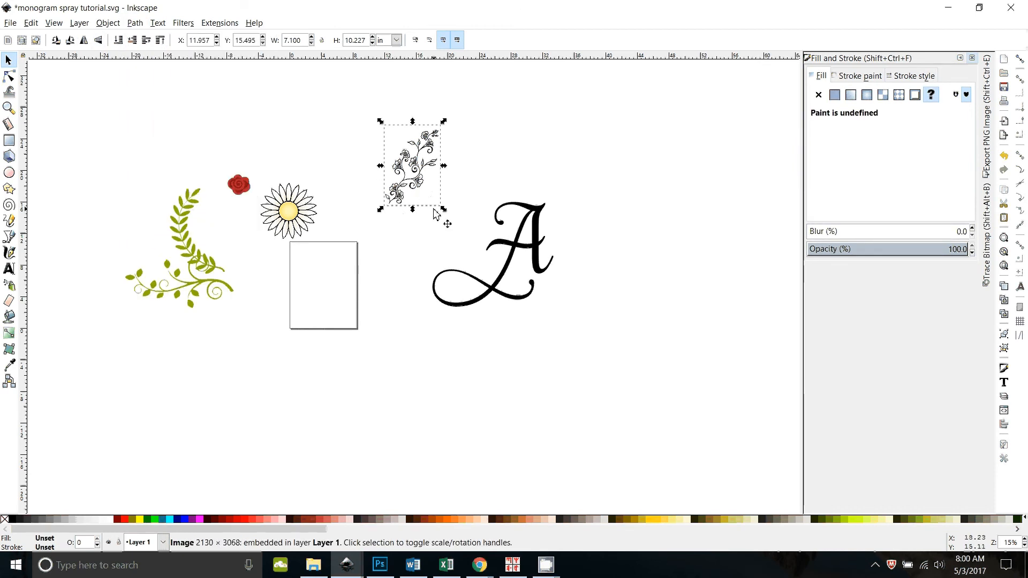
{"action": "left_click_drag", "start_coordinate": [443, 209], "coordinate": [390, 416]}
{"action": "scroll", "coordinate": [391, 417], "scroll_direction": "down", "scroll_amount": 2}
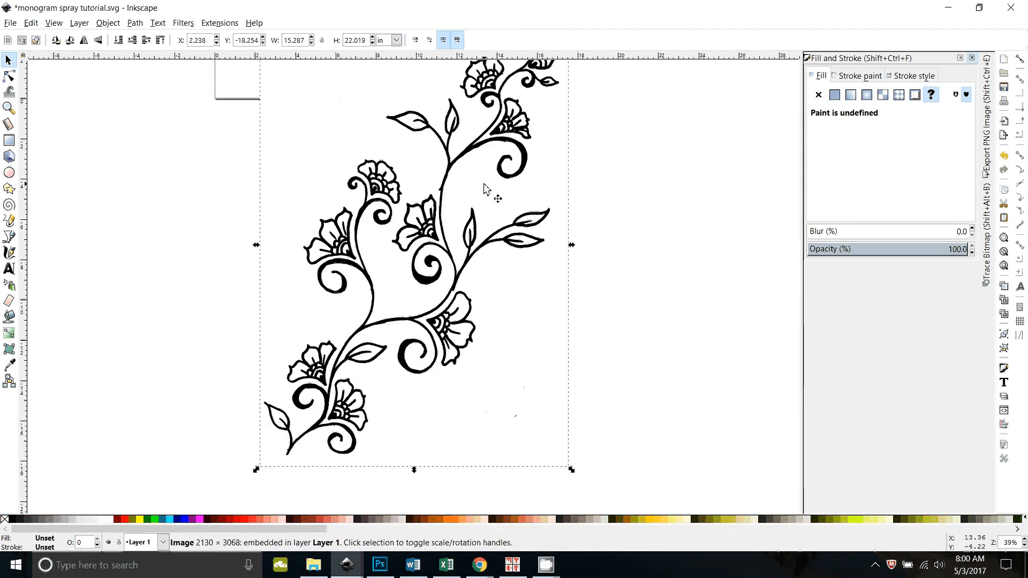
{"action": "scroll", "coordinate": [496, 379], "scroll_direction": "up", "scroll_amount": 2}
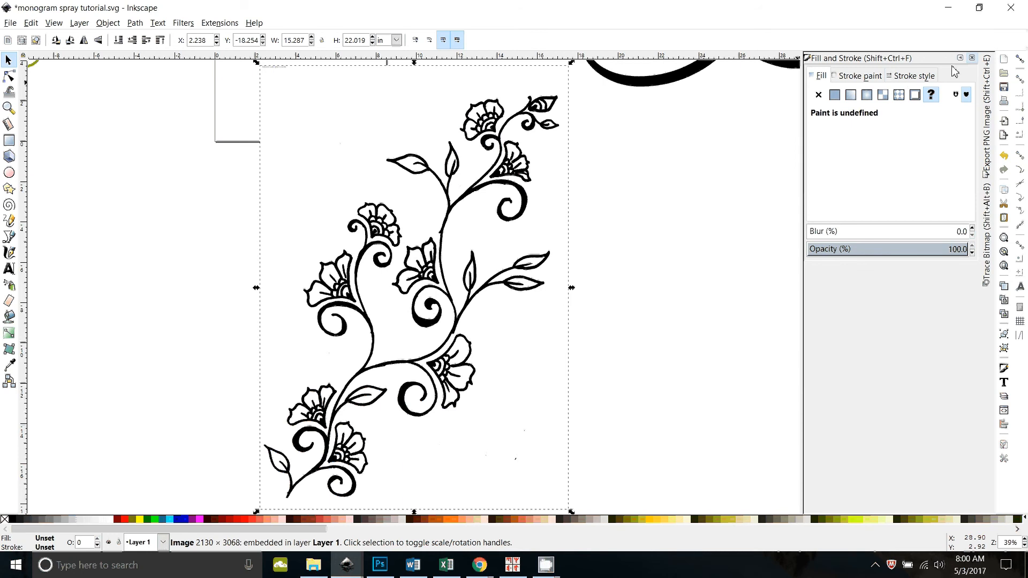
Step: Trace the flowering vine bitmap with a single-scan Brightness cutoff at threshold 0.450, closing the Fill and Stroke settings and minimizing the trace dialog
{"action": "left_click", "coordinate": [972, 57]}
{"action": "left_click", "coordinate": [135, 22]}
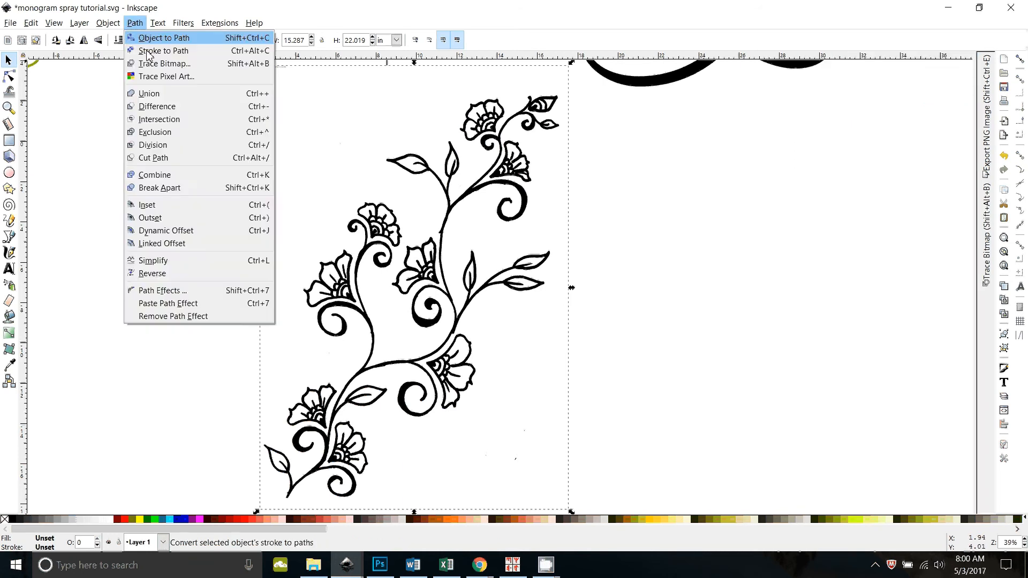
{"action": "left_click", "coordinate": [620, 311]}
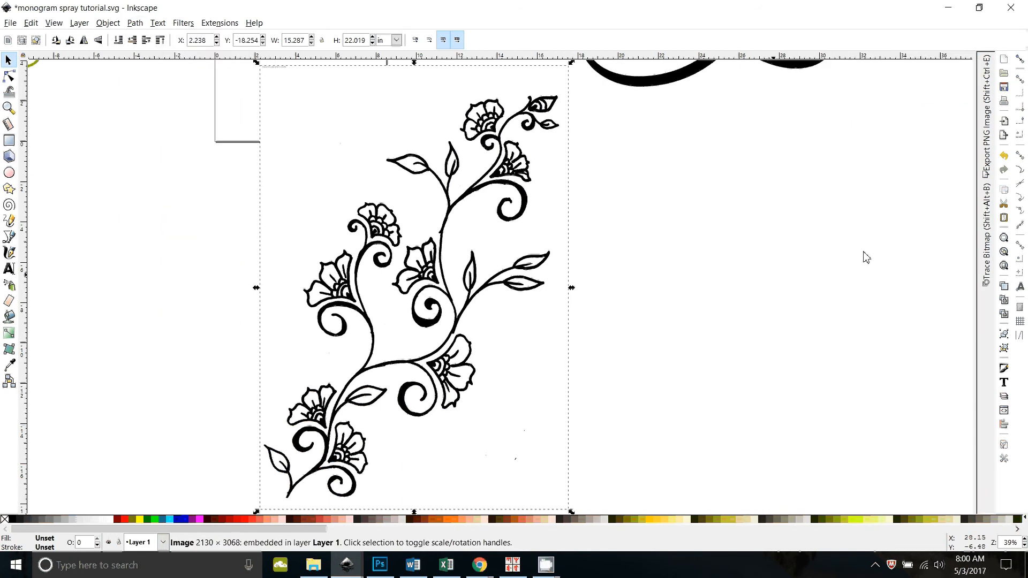
{"action": "left_click", "coordinate": [989, 259]}
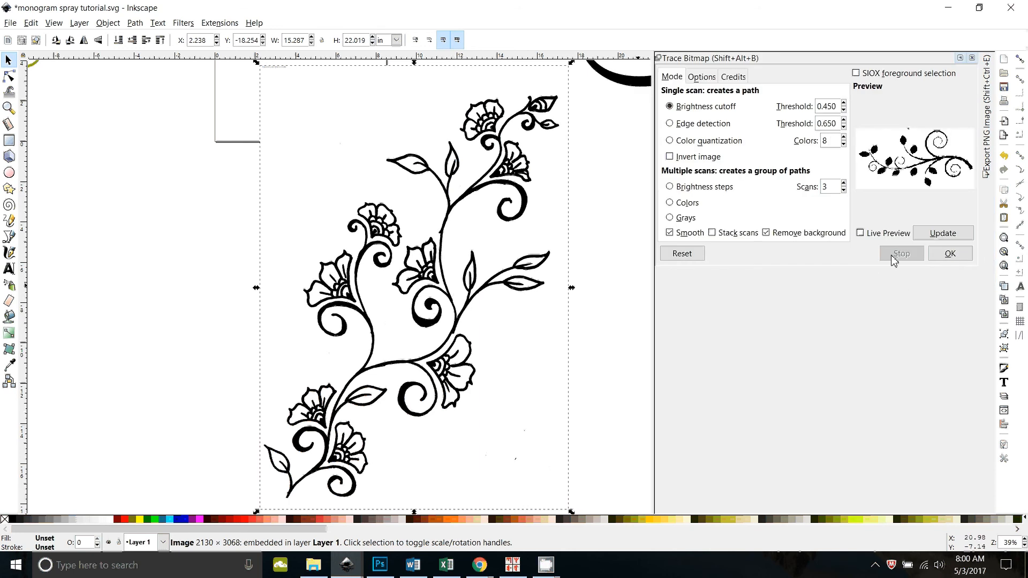
{"action": "left_click", "coordinate": [943, 234]}
{"action": "left_click", "coordinate": [957, 261]}
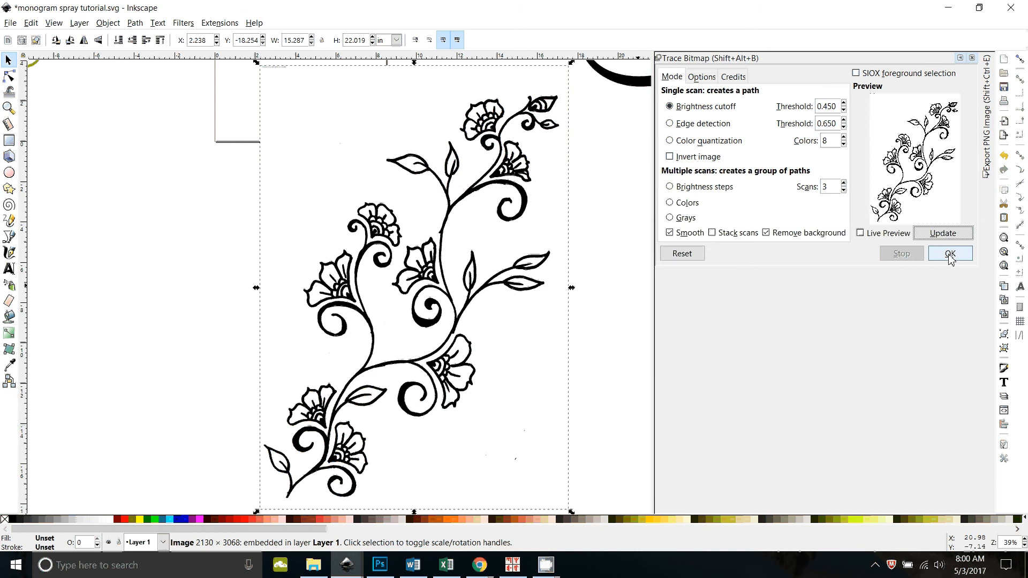
{"action": "left_click", "coordinate": [960, 57]}
Step: Separate the traced vine from its source bitmap by moving the trace to the right and the bitmap to the left
{"action": "left_click_drag", "start_coordinate": [535, 294], "coordinate": [766, 321]}
{"action": "key", "text": "minus"}
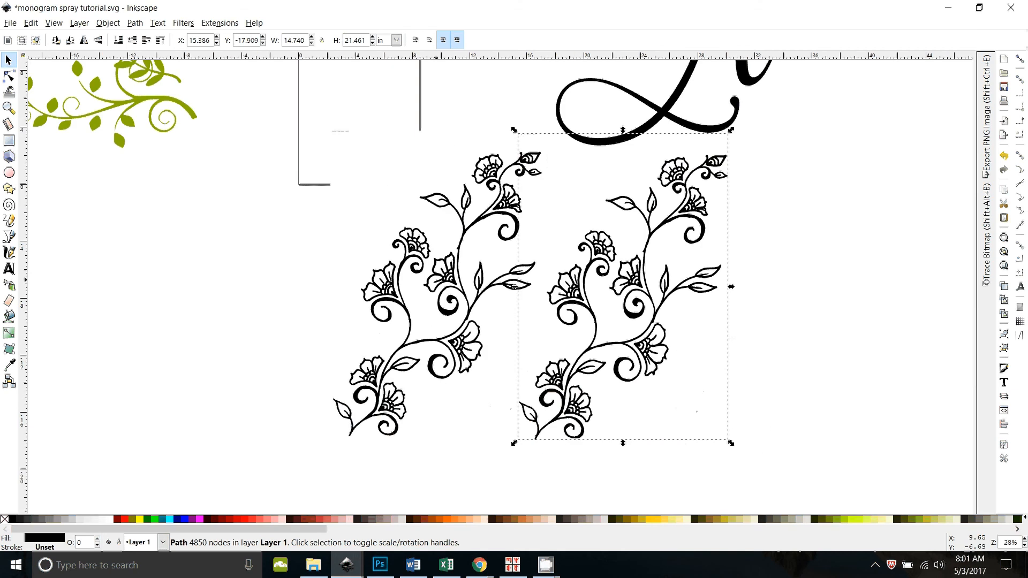
{"action": "left_click", "coordinate": [420, 310]}
{"action": "left_click_drag", "start_coordinate": [421, 310], "coordinate": [243, 324]}
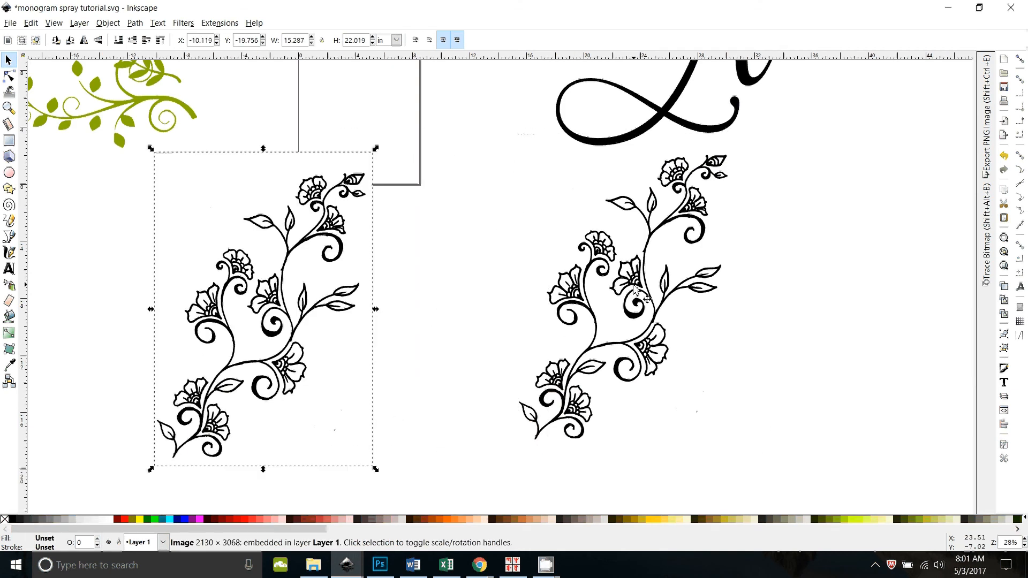
Step: Delete the nodes of the stray specks and leftover text marks around the traced vine
{"action": "double_click", "coordinate": [636, 289]}
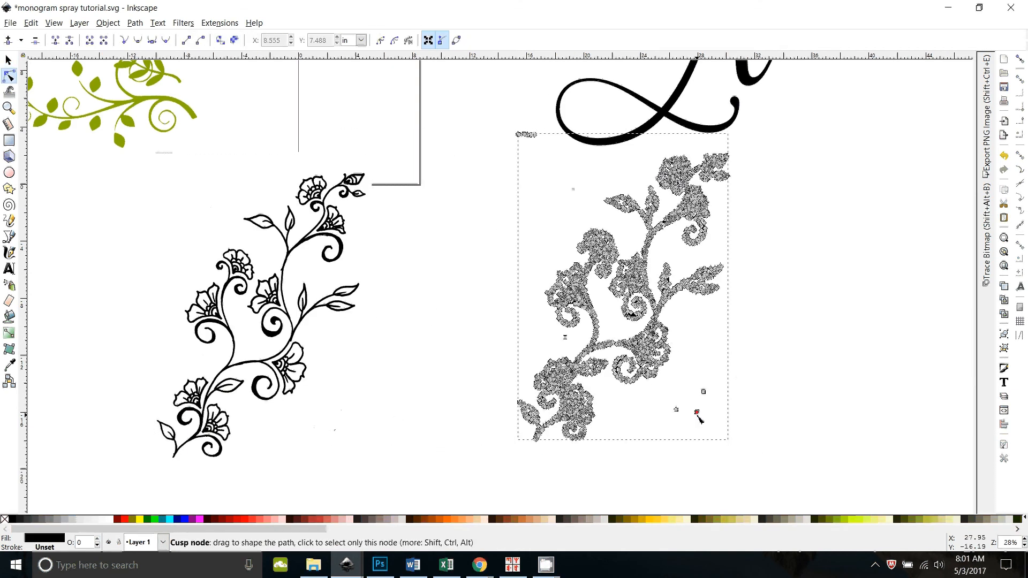
{"action": "left_click_drag", "start_coordinate": [740, 368], "coordinate": [657, 470]}
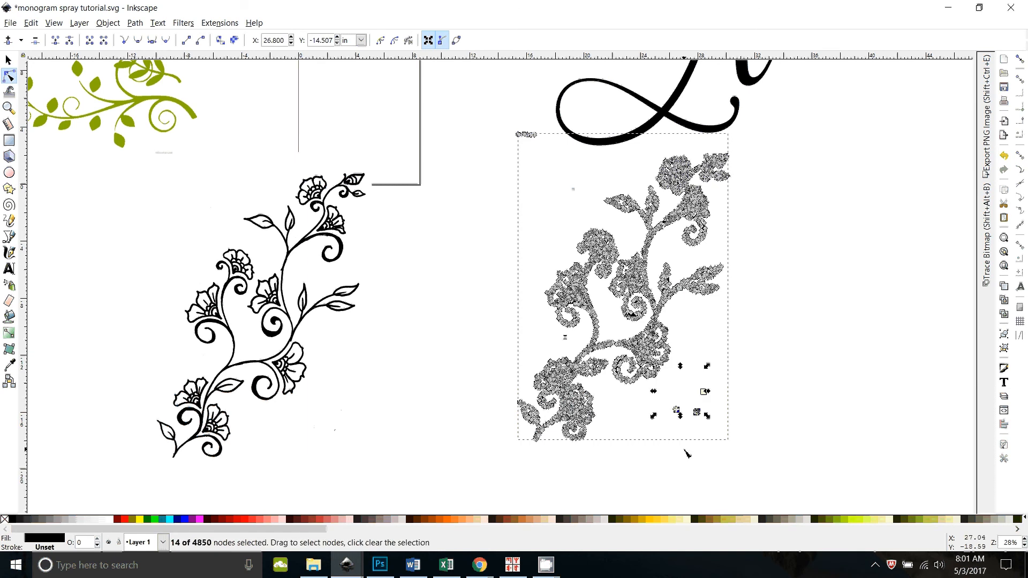
{"action": "key", "text": "Delete"}
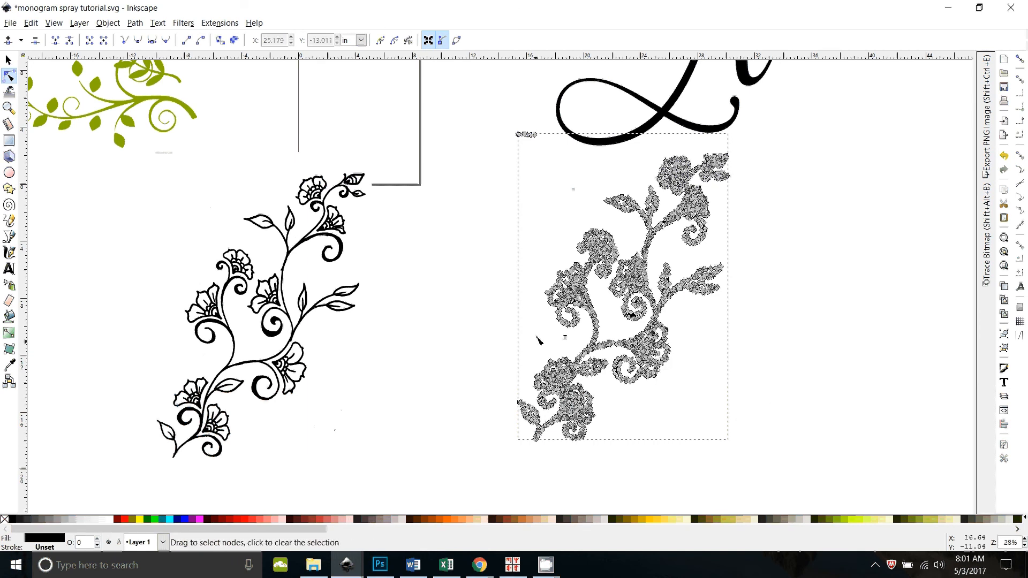
{"action": "left_click", "coordinate": [558, 338]}
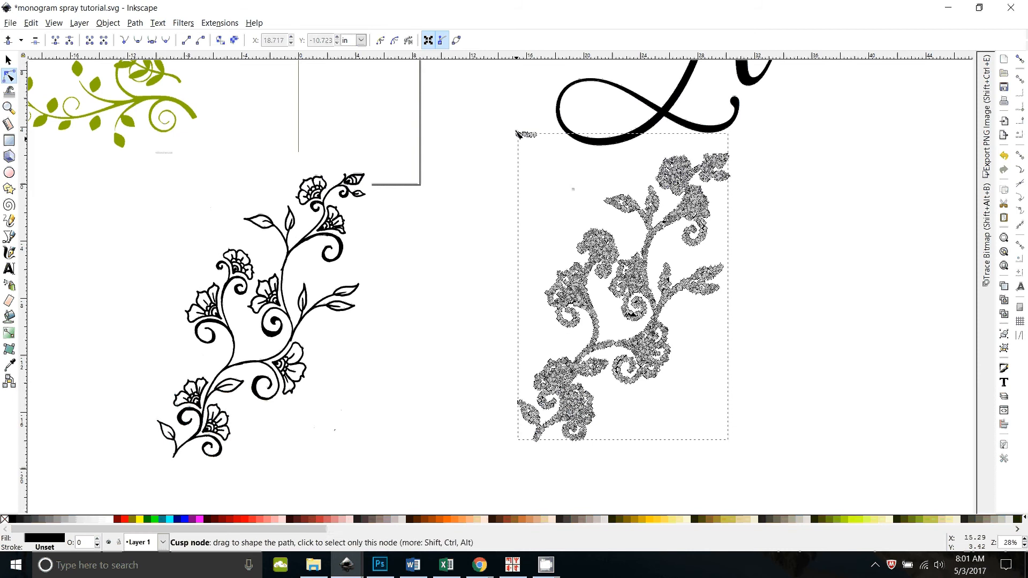
{"action": "left_click_drag", "start_coordinate": [505, 107], "coordinate": [580, 204]}
{"action": "key", "text": "Delete"}
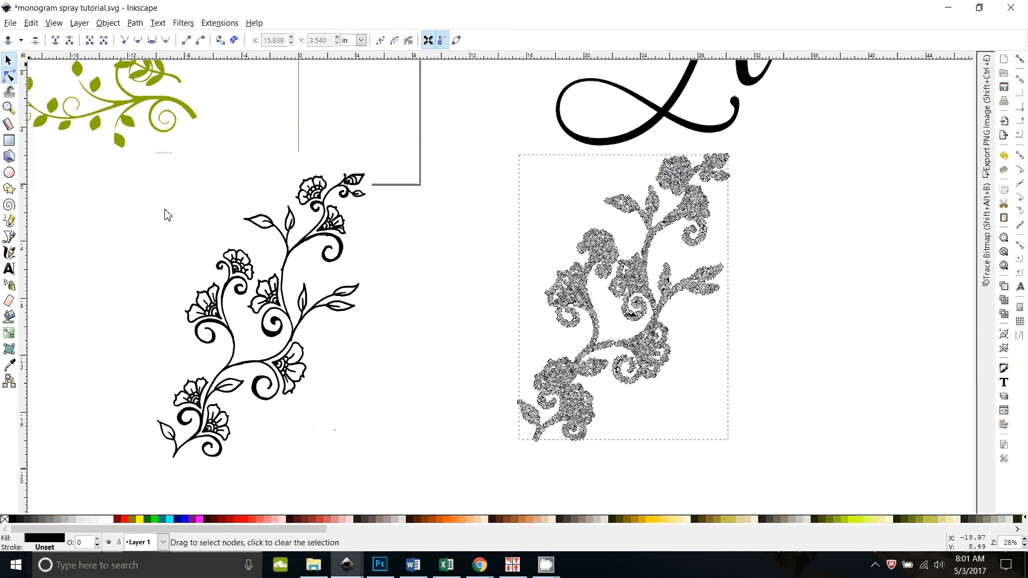
{"action": "key", "text": "s"}
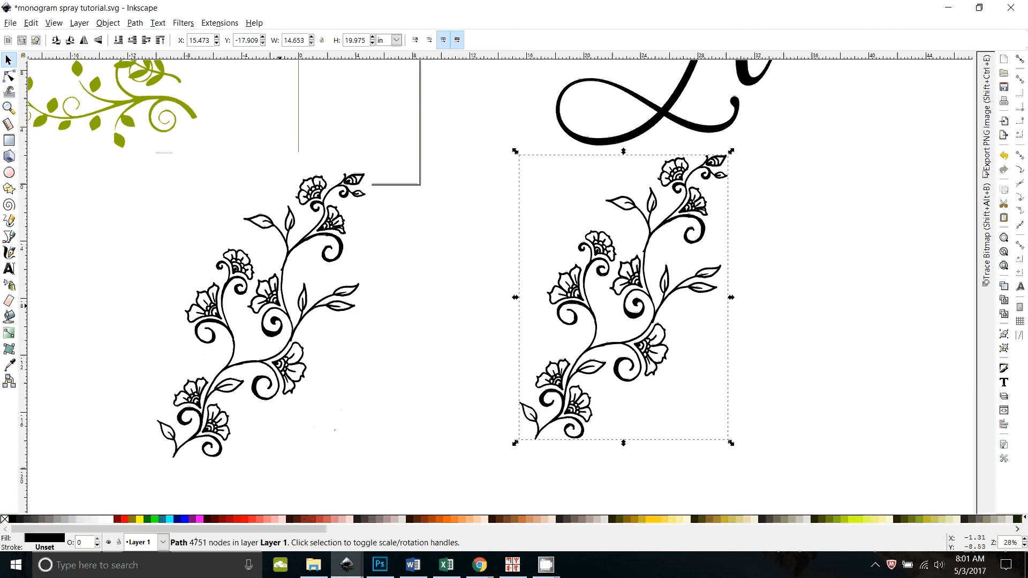
Step: Delete the vine's source bitmap and move the traced vine to just below the page
{"action": "left_click", "coordinate": [292, 305]}
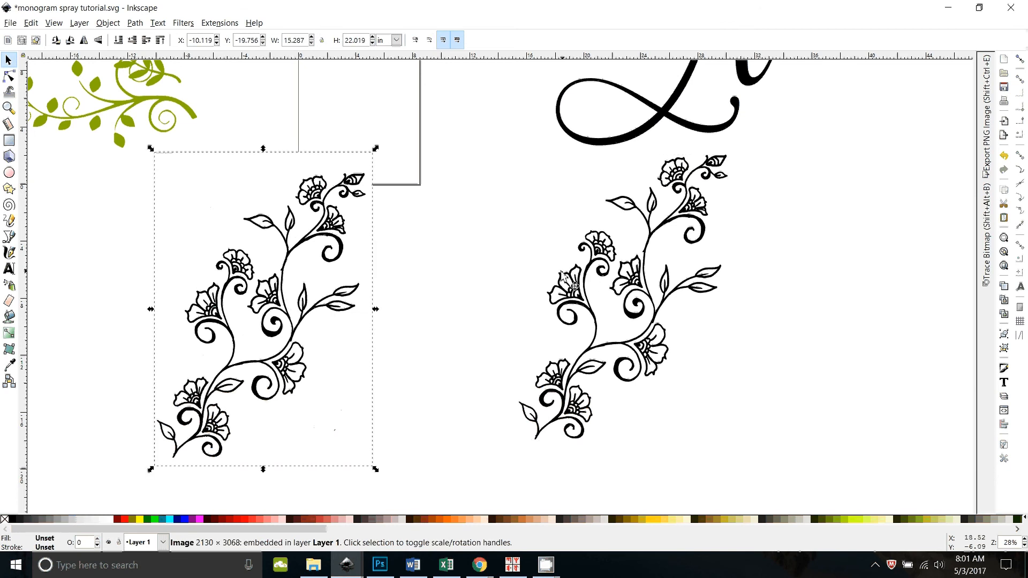
{"action": "key", "text": "Delete"}
{"action": "mouse_move", "coordinate": [608, 305]}
{"action": "left_mouse_down"}
{"action": "mouse_move", "coordinate": [586, 320]}
{"action": "mouse_move", "coordinate": [403, 334]}
{"action": "left_mouse_up"}
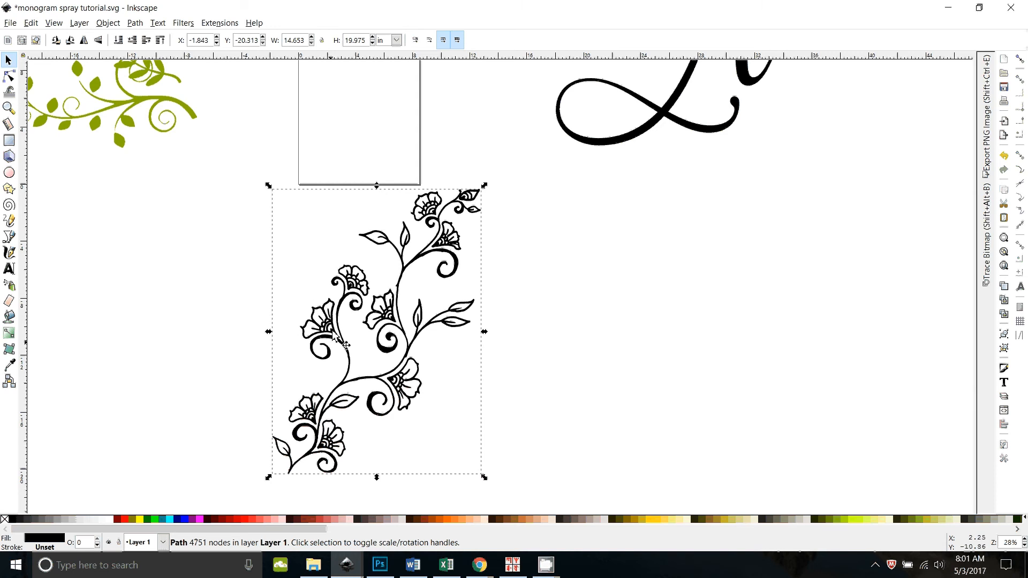
Step: Break the traced vine apart into its individual pieces and clear the selection
{"action": "left_click", "coordinate": [142, 24]}
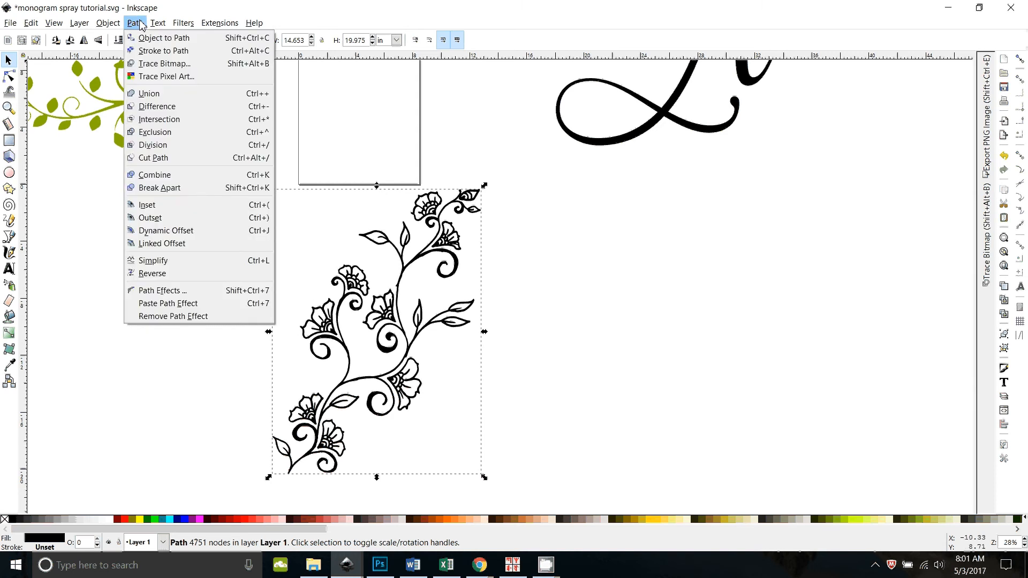
{"action": "left_click", "coordinate": [159, 188]}
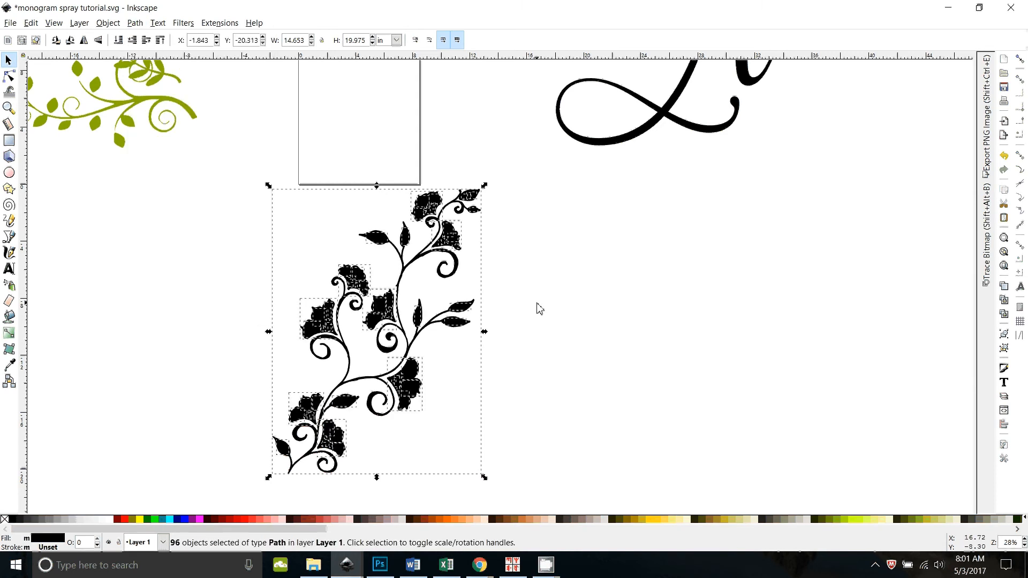
{"action": "left_click", "coordinate": [684, 452]}
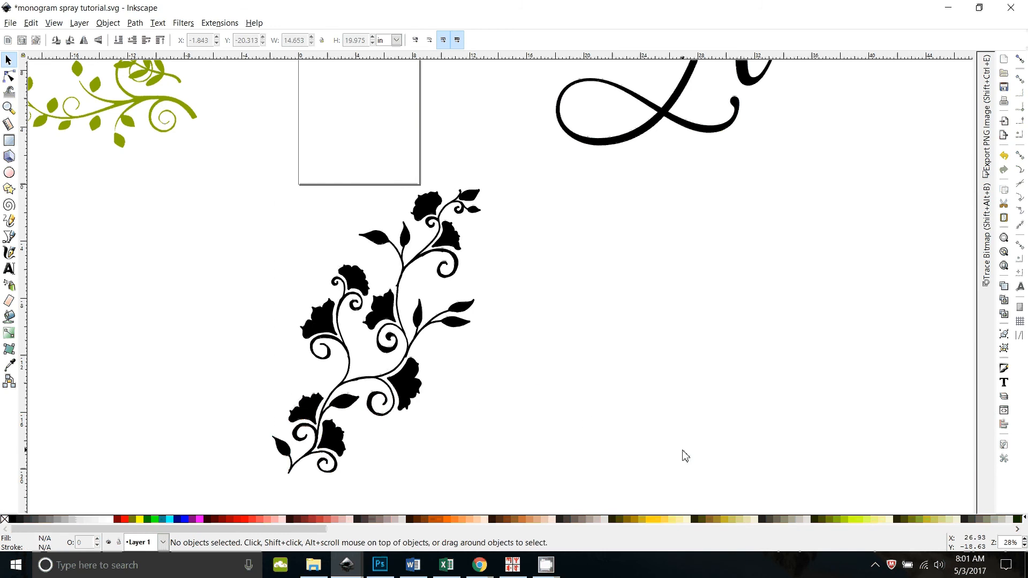
Step: Pull small loose fragments out of the second flower from the vine's tip and undo the moves
{"action": "left_click_drag", "start_coordinate": [450, 244], "coordinate": [513, 269]}
{"action": "left_click_drag", "start_coordinate": [454, 242], "coordinate": [545, 274]}
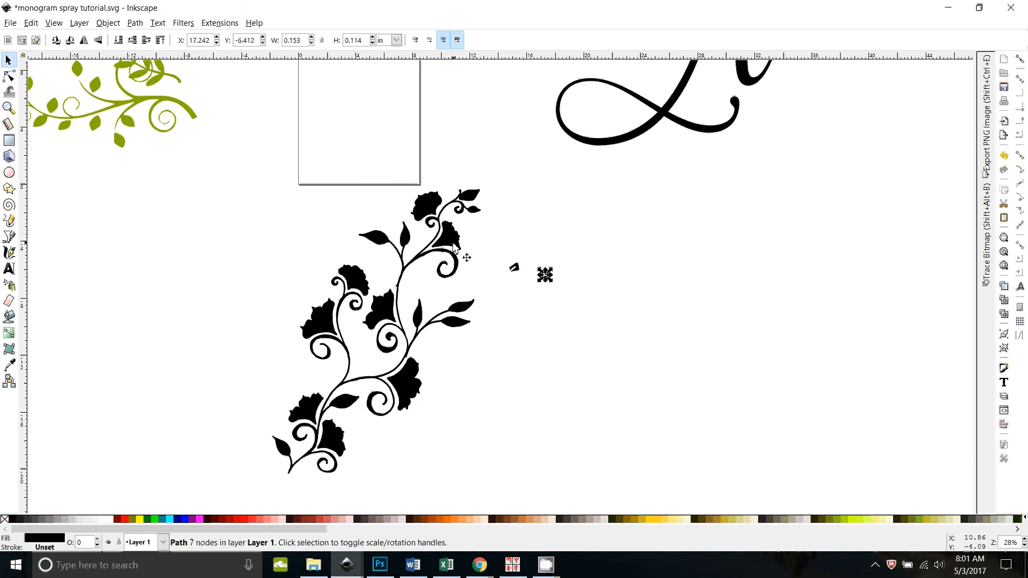
{"action": "left_click_drag", "start_coordinate": [454, 243], "coordinate": [521, 286]}
{"action": "key", "text": "ctrl+z"}
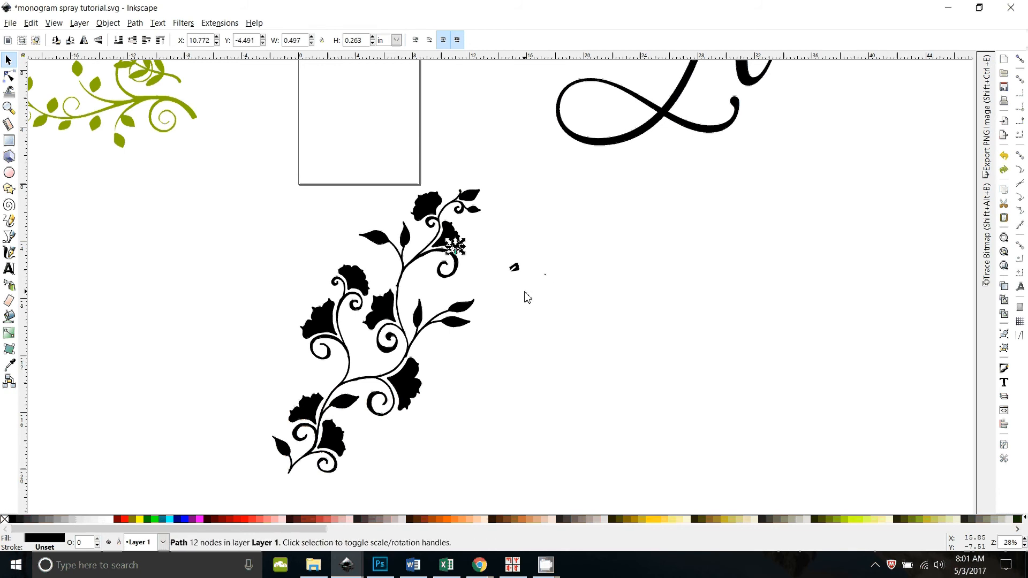
{"action": "key", "text": "ctrl+z"}
{"action": "left_click", "coordinate": [537, 294]}
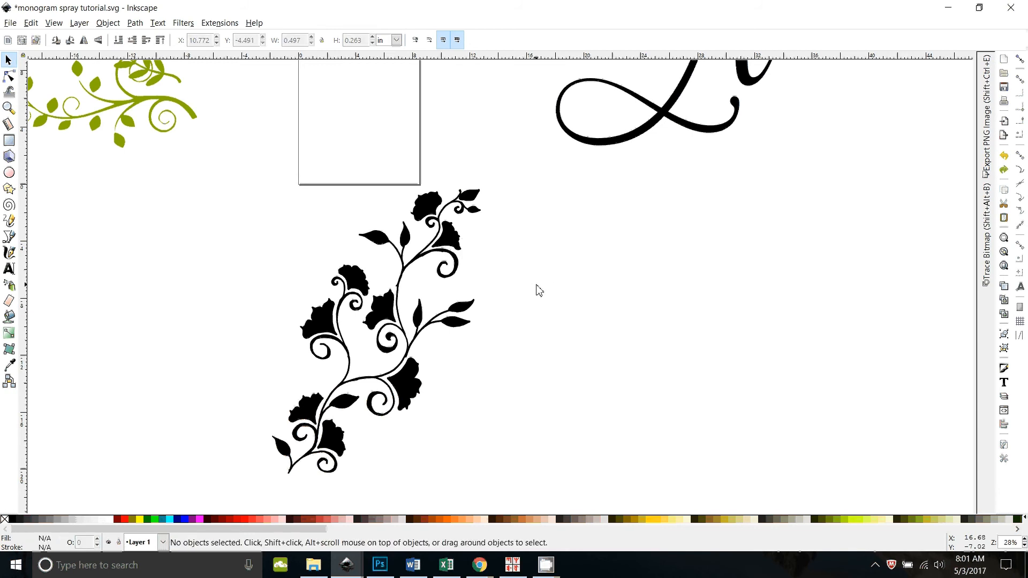
Step: Unite all pieces of the broken-apart vine into one solid silhouette and shift it slightly up and left
{"action": "left_click_drag", "start_coordinate": [225, 126], "coordinate": [533, 504]}
{"action": "left_click", "coordinate": [135, 22]}
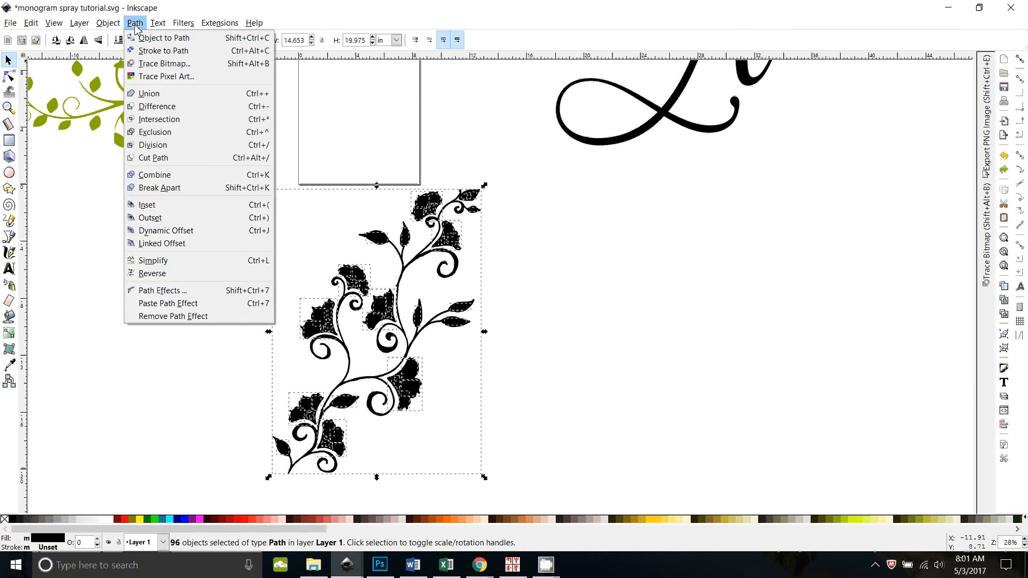
{"action": "left_click", "coordinate": [153, 93]}
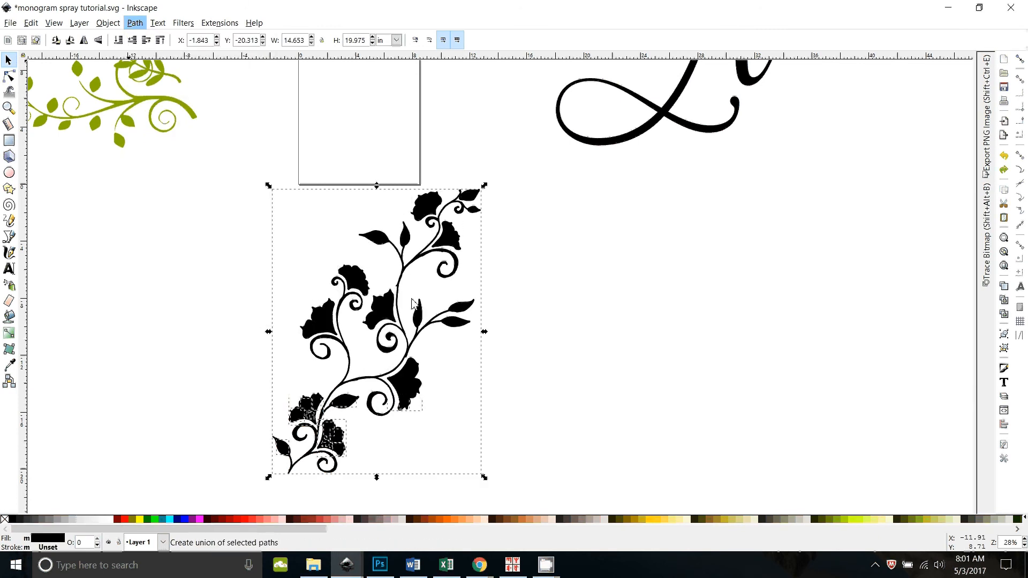
{"action": "left_click_drag", "start_coordinate": [413, 323], "coordinate": [363, 320]}
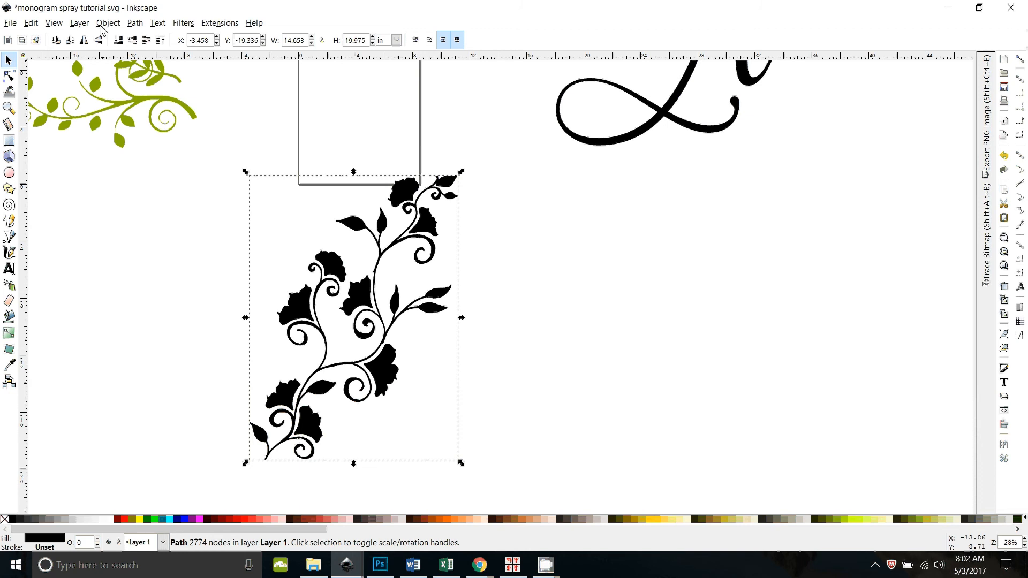
Step: Break the united vine silhouette apart into separate flower and stem paths and clear the selection
{"action": "left_click", "coordinate": [135, 23]}
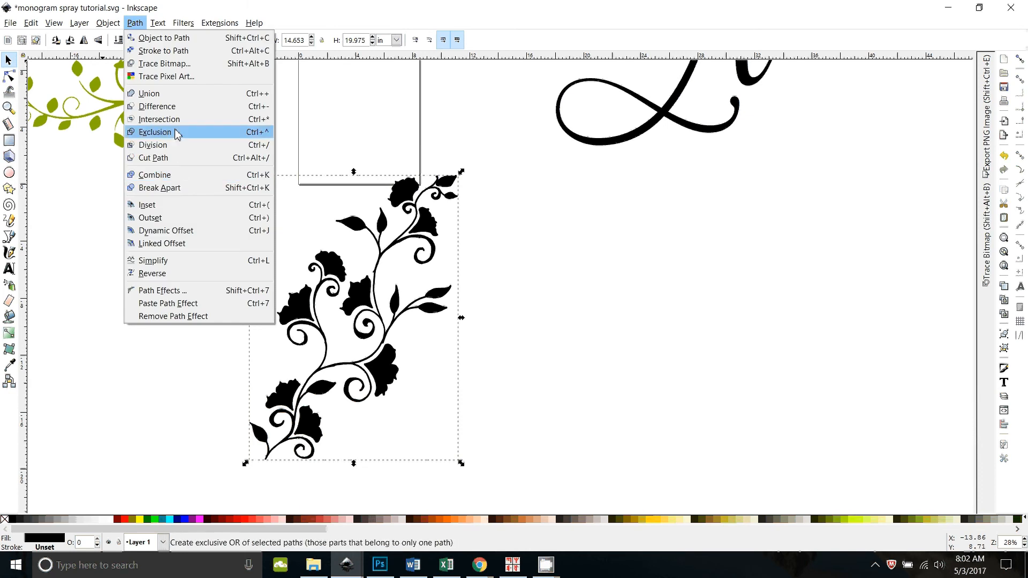
{"action": "left_click", "coordinate": [177, 189]}
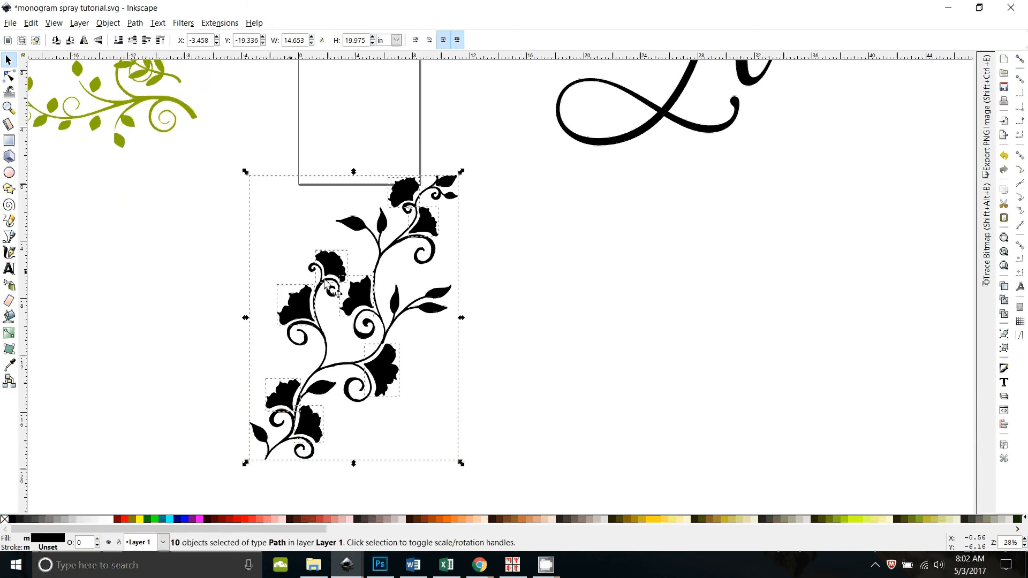
{"action": "left_click", "coordinate": [585, 379]}
Step: Fill the vine's eight flower heads with pale yellow and unite them into one path
{"action": "left_click", "coordinate": [412, 207]}
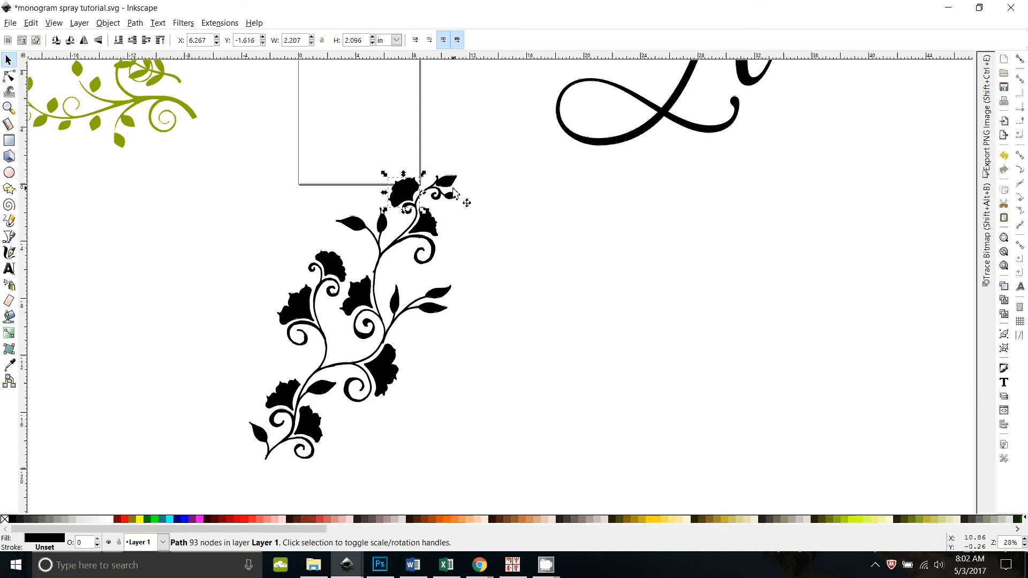
{"action": "left_click", "coordinate": [432, 234], "text": "shift"}
{"action": "left_click", "coordinate": [329, 264], "text": "shift"}
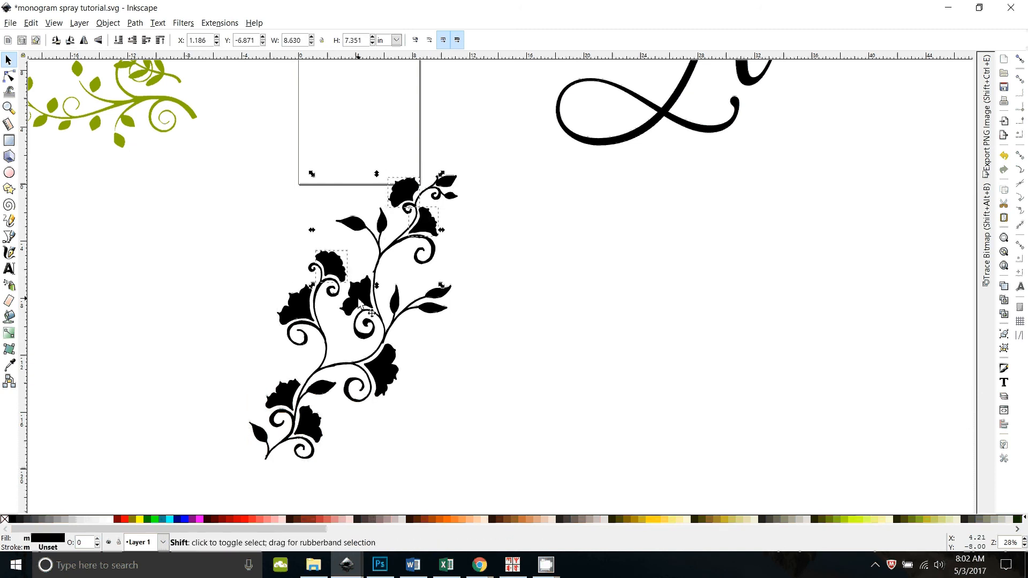
{"action": "left_click", "coordinate": [356, 295], "text": "shift"}
{"action": "left_click", "coordinate": [313, 321], "text": "shift"}
{"action": "left_click", "coordinate": [383, 372], "text": "shift"}
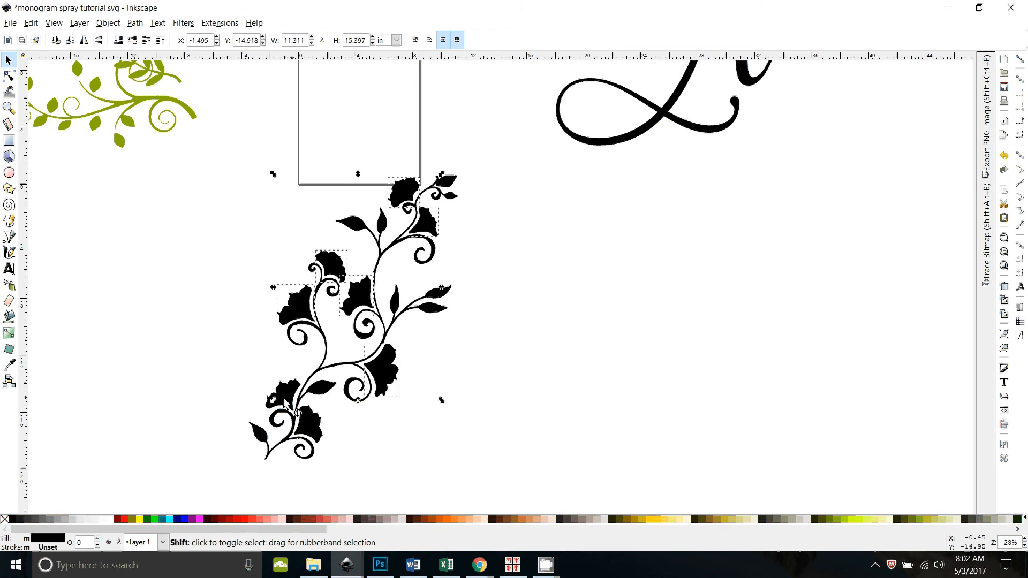
{"action": "left_click", "coordinate": [286, 399], "text": "shift"}
{"action": "left_click", "coordinate": [310, 422], "text": "shift"}
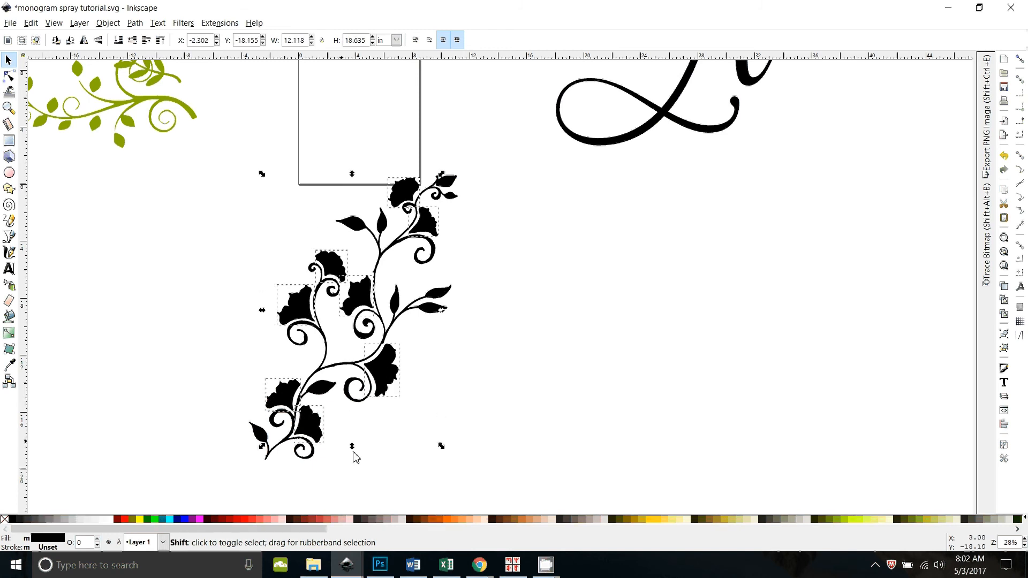
{"action": "left_click", "coordinate": [675, 520]}
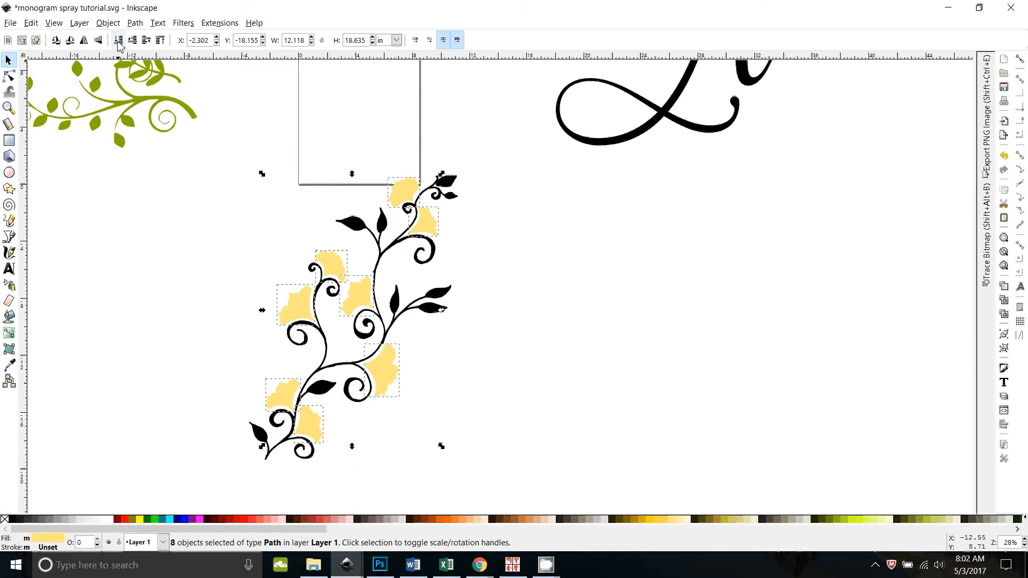
{"action": "left_click", "coordinate": [135, 24]}
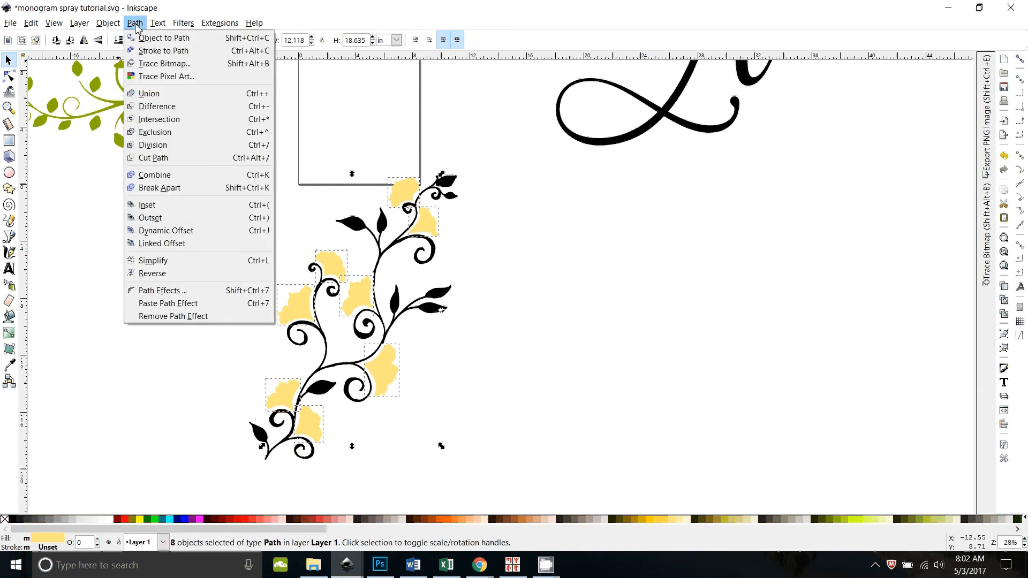
{"action": "left_click", "coordinate": [158, 98]}
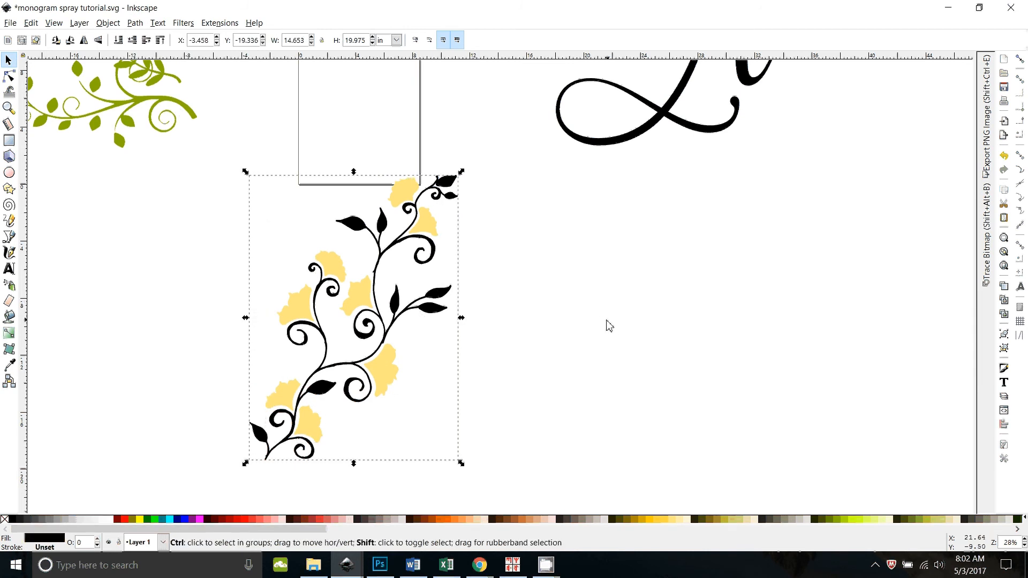
Step: Recolour the vine's stem and leaf path with the fully opaque green 88aa00ff sampled from the neighbouring curled branch
{"action": "key", "text": "ctrl+shift+f"}
{"action": "left_click", "coordinate": [841, 225]}
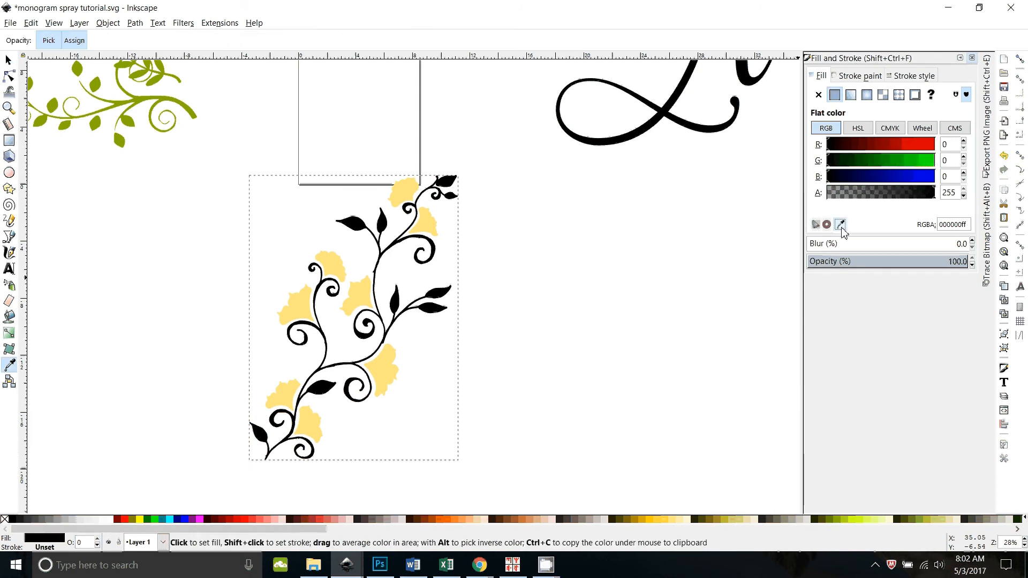
{"action": "left_click", "coordinate": [154, 109]}
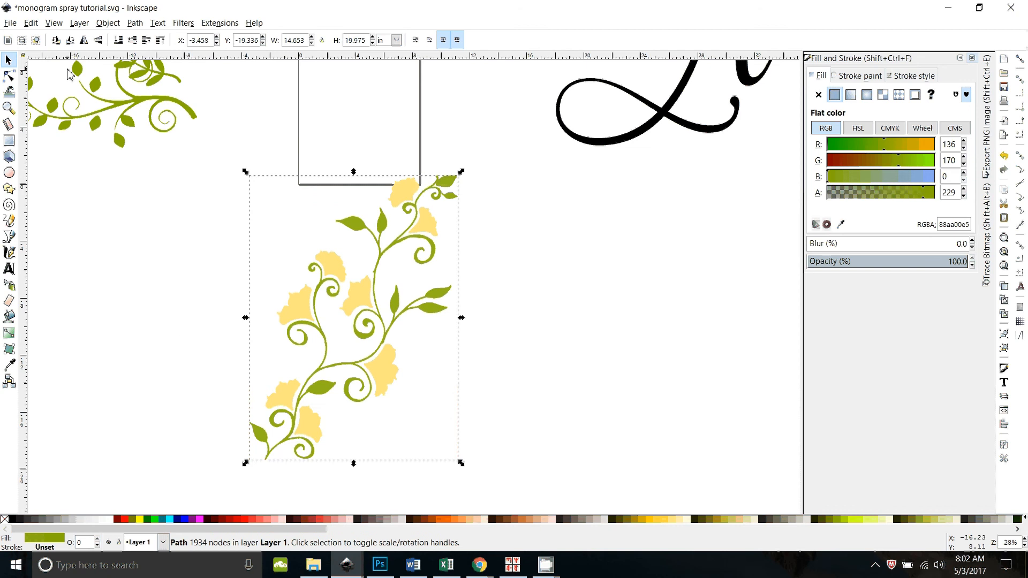
{"action": "left_click", "coordinate": [841, 224]}
{"action": "left_click", "coordinate": [131, 121]}
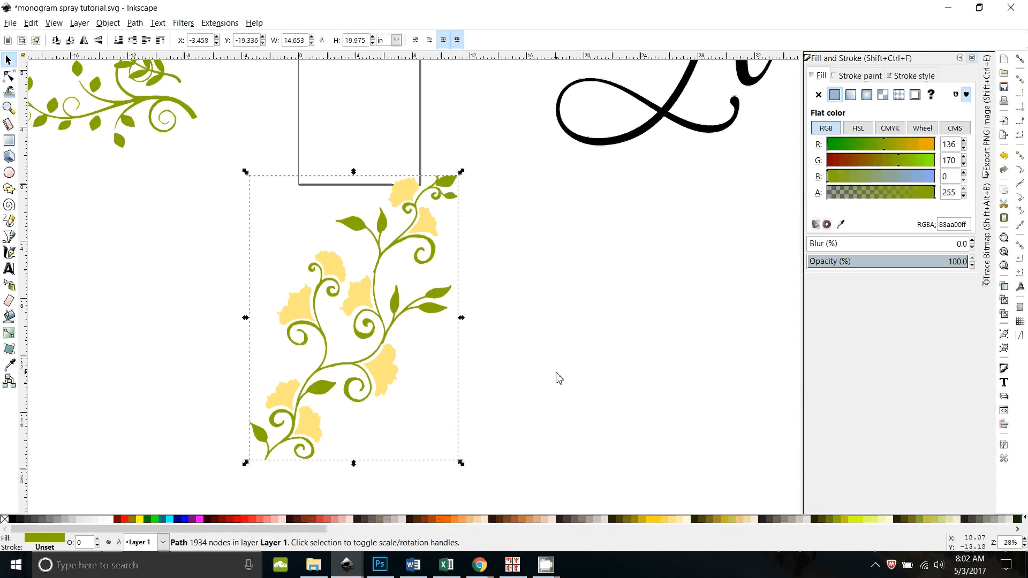
Step: Clear the vine selection and move the daisy image up and to the right, into the empty space beside the letter A
{"action": "scroll", "coordinate": [555, 375], "scroll_direction": "up", "scroll_amount": 1}
{"action": "key", "text": "minus"}
{"action": "key", "text": "minus"}
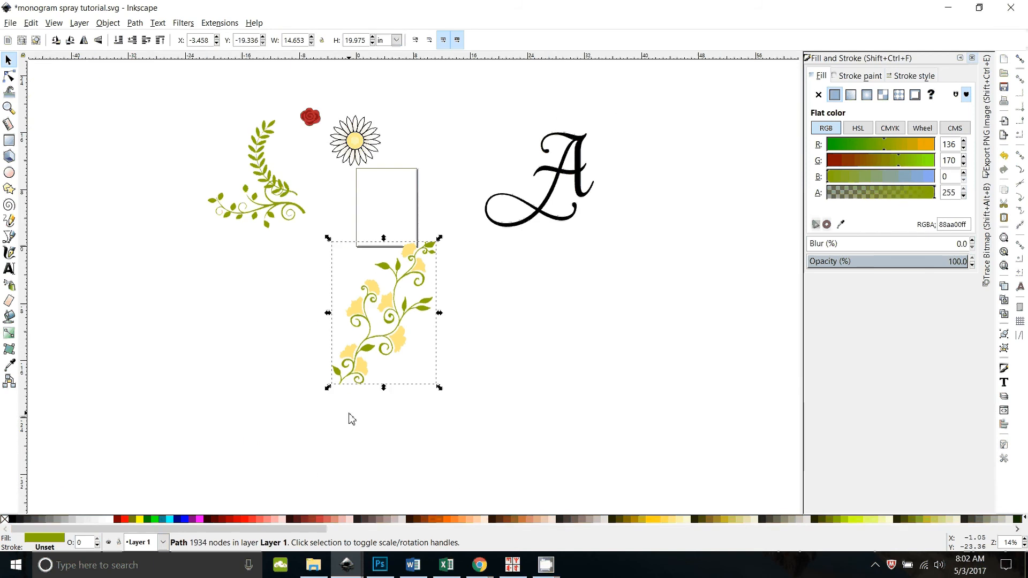
{"action": "scroll", "coordinate": [191, 357], "scroll_direction": "up", "scroll_amount": 2}
{"action": "left_click", "coordinate": [191, 380]}
{"action": "scroll", "coordinate": [353, 294], "scroll_direction": "up", "scroll_amount": 1}
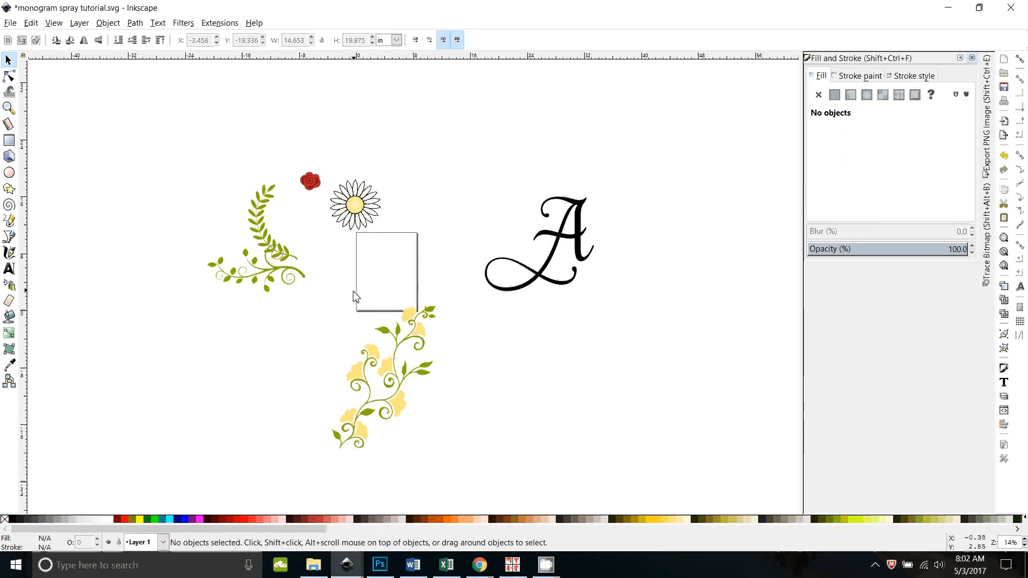
{"action": "left_click", "coordinate": [367, 214]}
{"action": "left_click_drag", "start_coordinate": [380, 225], "coordinate": [463, 214]}
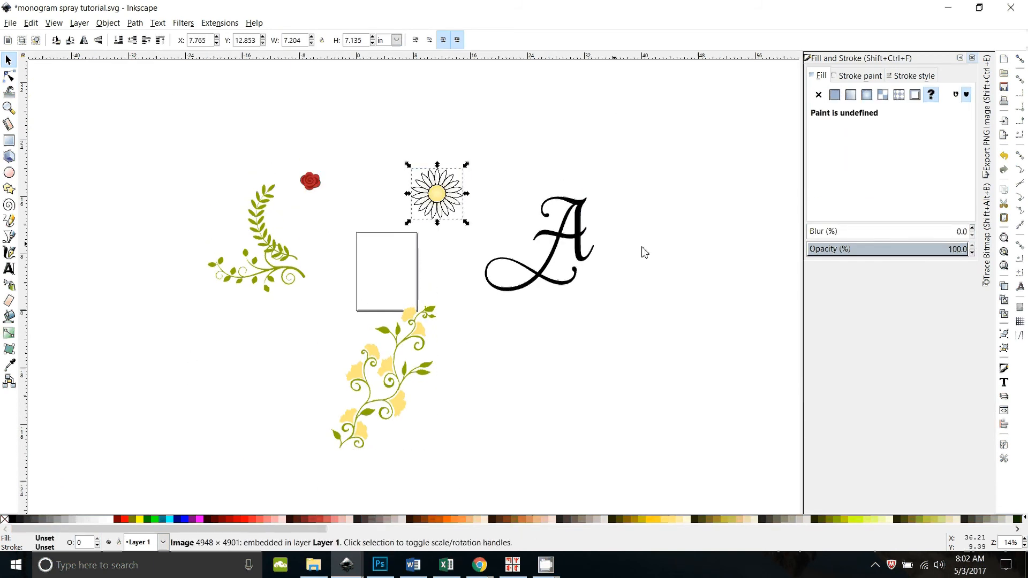
{"action": "scroll", "coordinate": [676, 313], "scroll_direction": "up", "scroll_amount": 2}
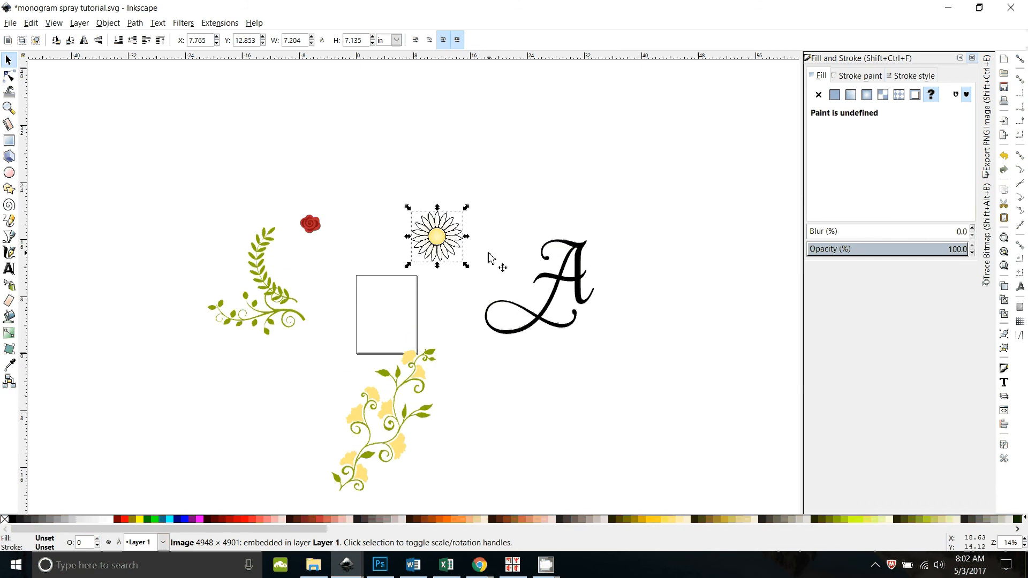
Step: Trace the daisy image as a single-scan bitmap using Brightness cutoff with a threshold of 0.450
{"action": "key", "text": "plus"}
{"action": "key", "text": "plus"}
{"action": "key", "text": "plus"}
{"action": "left_click_drag", "start_coordinate": [582, 267], "coordinate": [382, 381]}
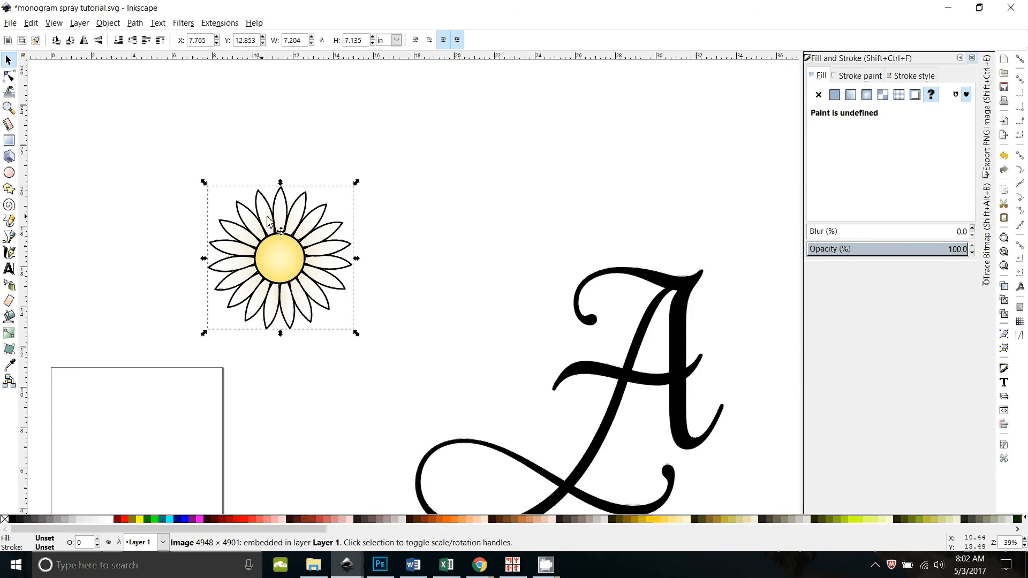
{"action": "left_click", "coordinate": [134, 24]}
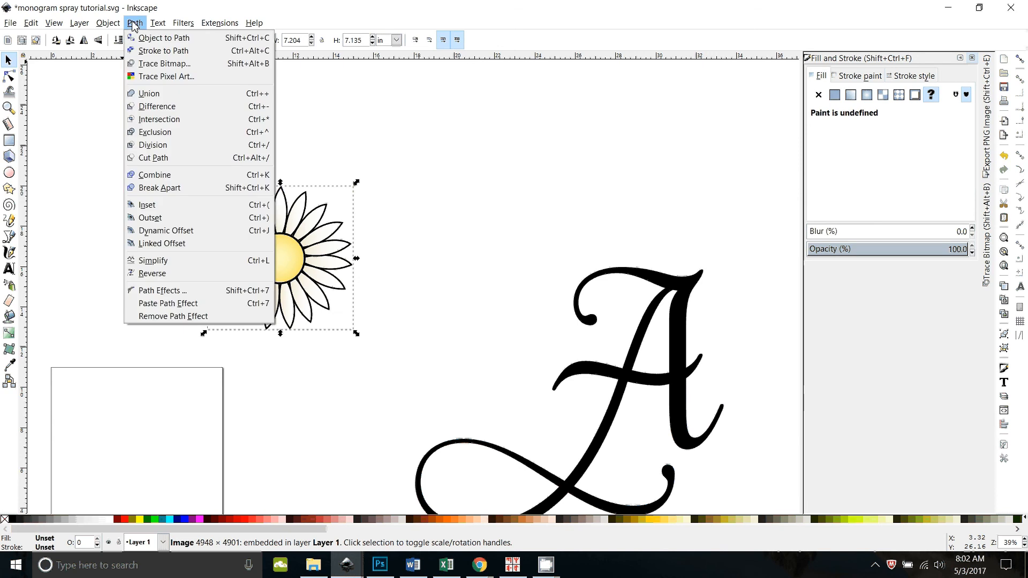
{"action": "left_click", "coordinate": [167, 67]}
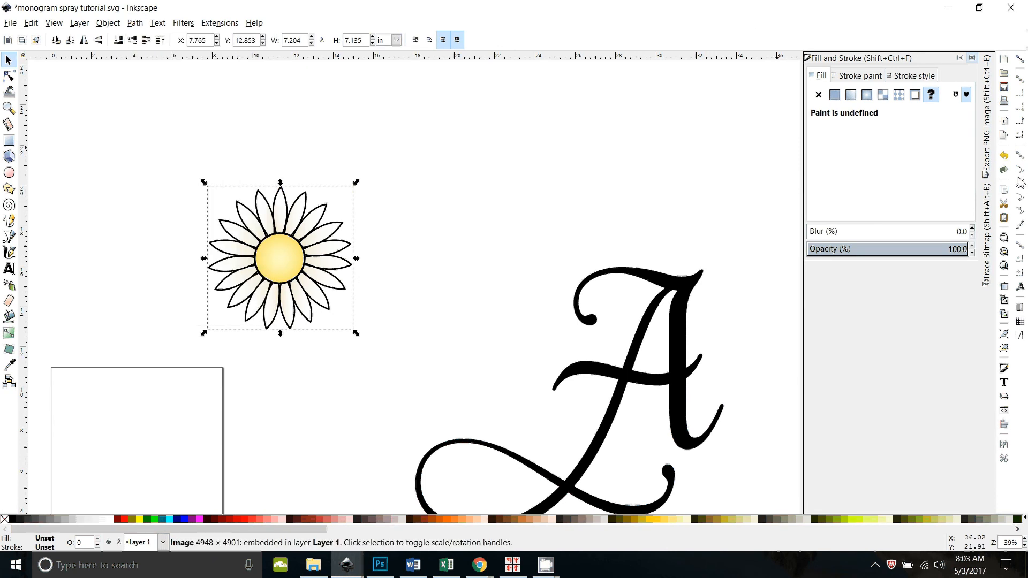
{"action": "left_click", "coordinate": [991, 232]}
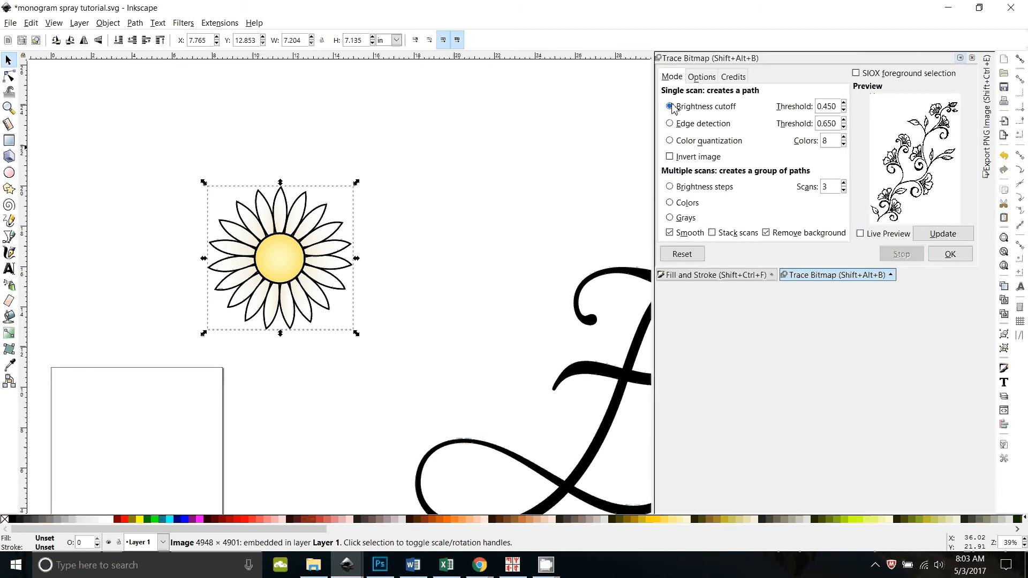
{"action": "left_click", "coordinate": [944, 234]}
{"action": "left_click", "coordinate": [951, 256]}
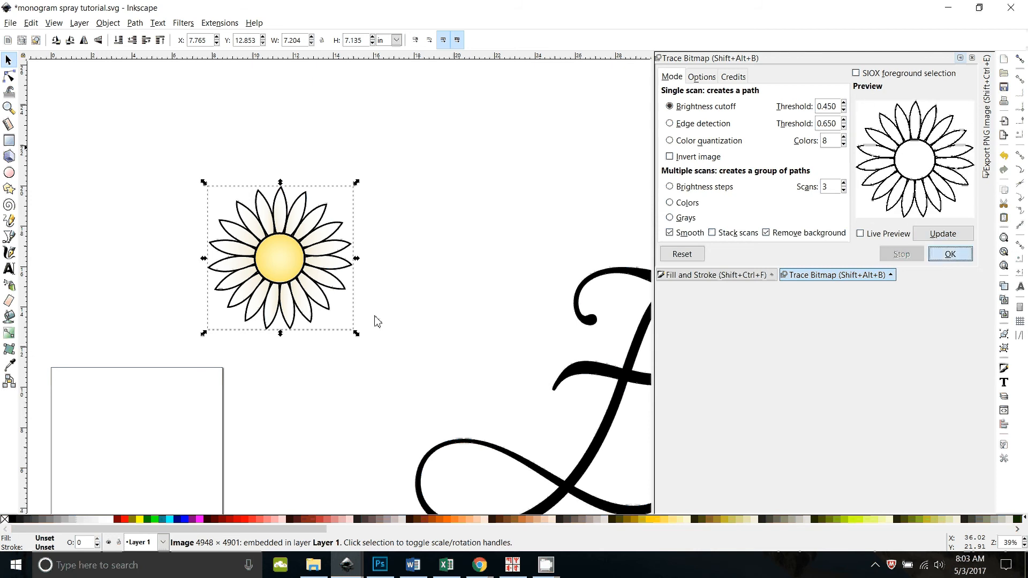
Step: Separate the daisy tracing from the original image, delete the original and reposition the tracing between the page and the letter A
{"action": "left_click_drag", "start_coordinate": [308, 275], "coordinate": [476, 246]}
{"action": "left_click", "coordinate": [278, 285]}
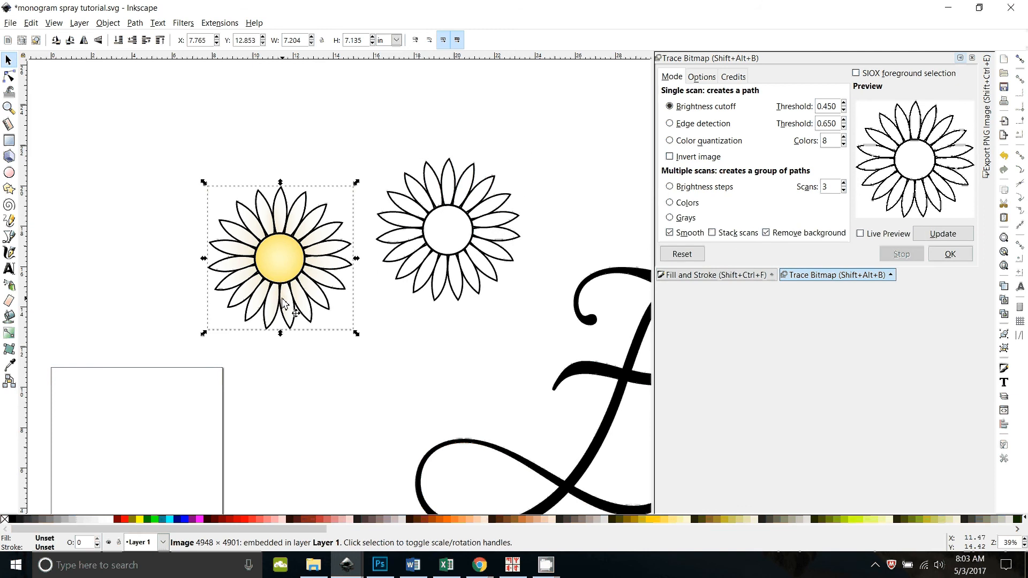
{"action": "key", "text": "Delete"}
{"action": "left_click_drag", "start_coordinate": [471, 257], "coordinate": [363, 354]}
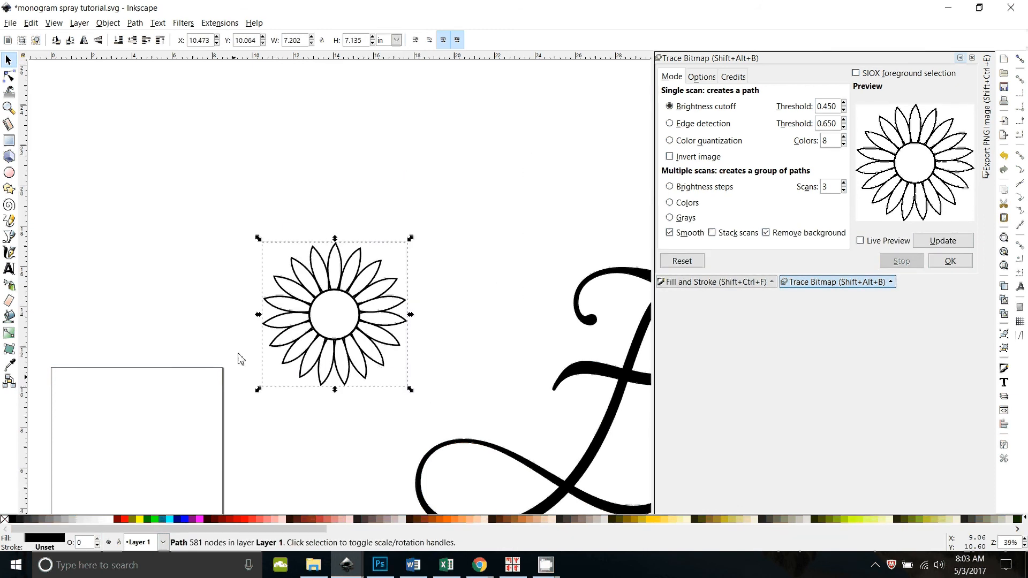
Step: Clear the selection and set up the Paint Bucket tool with a pale pink fill
{"action": "left_click", "coordinate": [232, 276]}
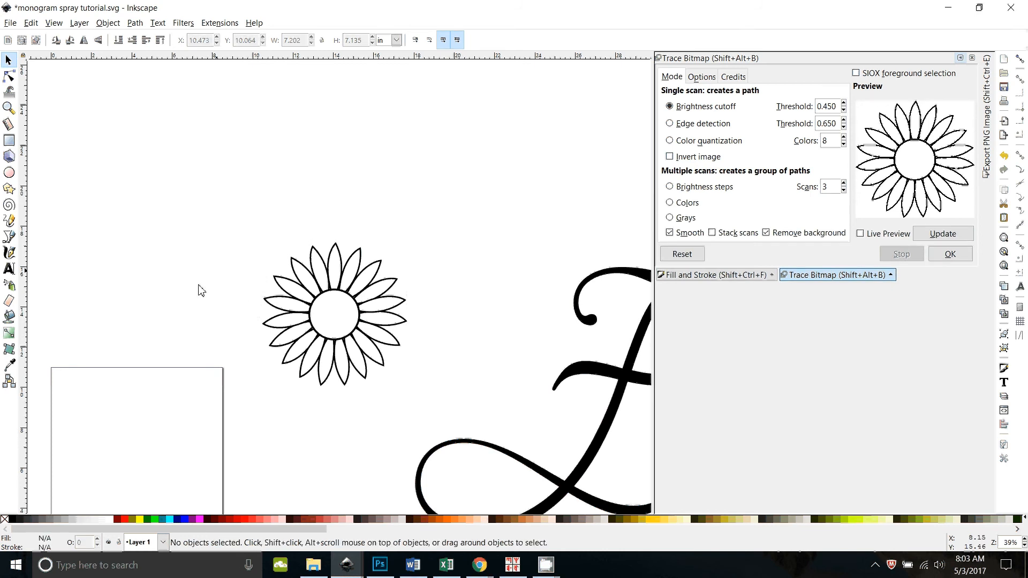
{"action": "left_click", "coordinate": [10, 315]}
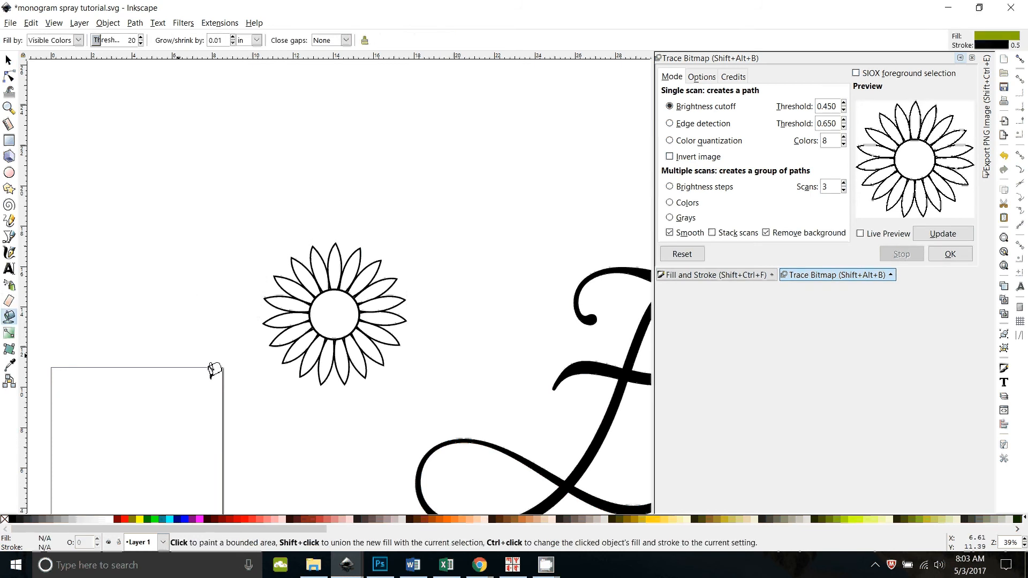
{"action": "left_click", "coordinate": [289, 519]}
Step: Try filling two adjacent petals on the daisy's upper left with pale pink, inspect the filled edges up close and undo both fills
{"action": "left_click", "coordinate": [283, 303]}
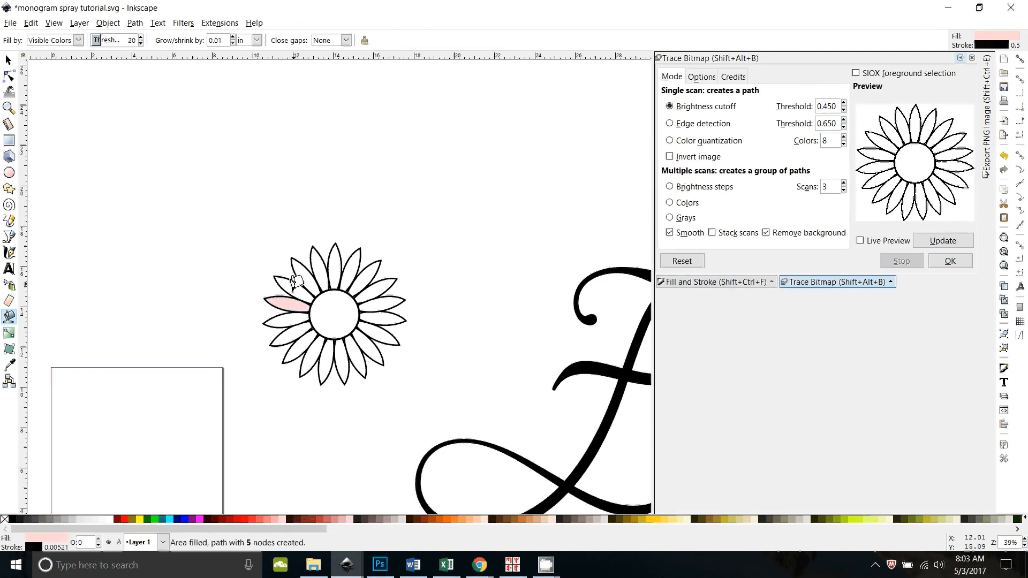
{"action": "left_click", "coordinate": [294, 283]}
{"action": "key", "text": "plus"}
{"action": "key", "text": "plus"}
{"action": "key", "text": "plus"}
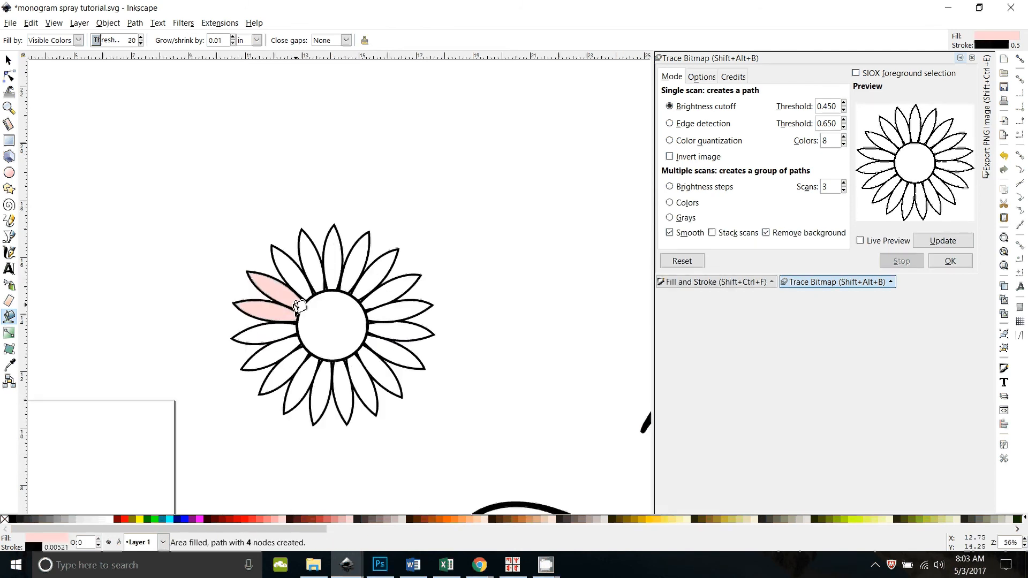
{"action": "key", "text": "plus"}
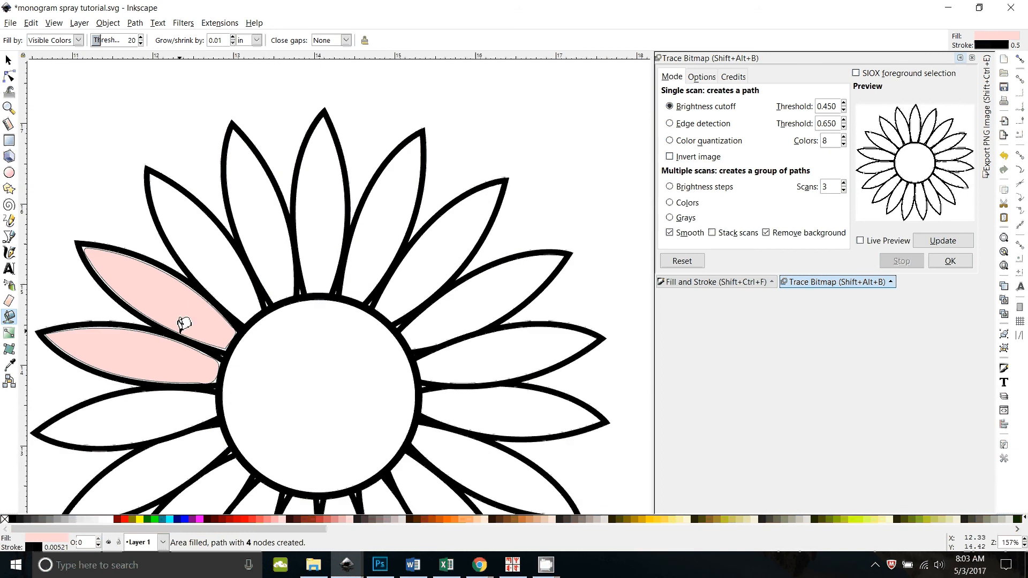
{"action": "scroll", "coordinate": [277, 341], "scroll_direction": "down", "scroll_amount": 3}
{"action": "scroll", "coordinate": [277, 341], "scroll_direction": "left", "scroll_amount": 4}
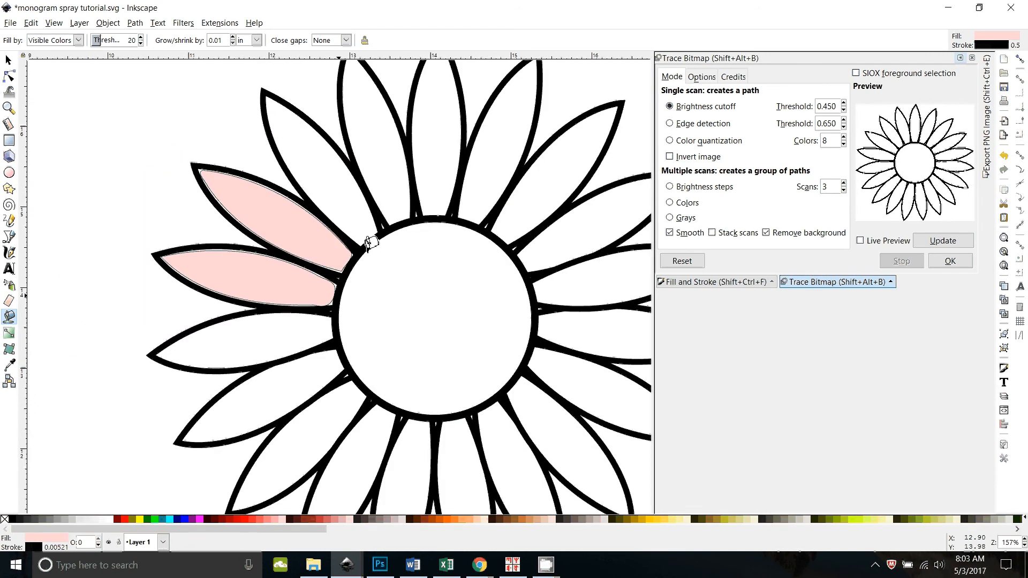
{"action": "key", "text": "ctrl+z"}
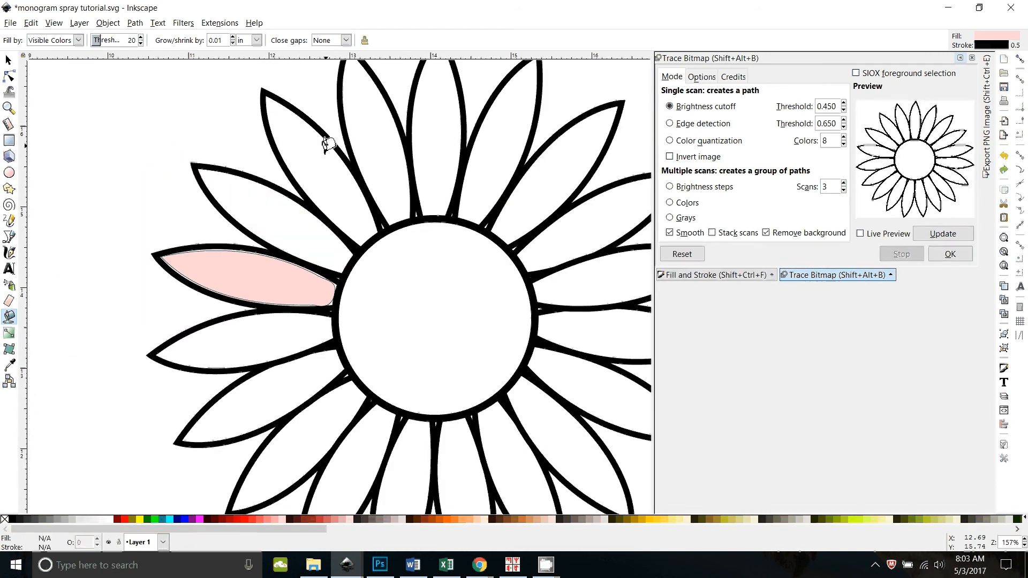
{"action": "key", "text": "ctrl+z"}
Step: Fill the seven petals across the daisy's upper half, from far left to upper right, with pale pink at the enlarged view
{"action": "left_click", "coordinate": [332, 281]}
{"action": "left_click", "coordinate": [315, 212]}
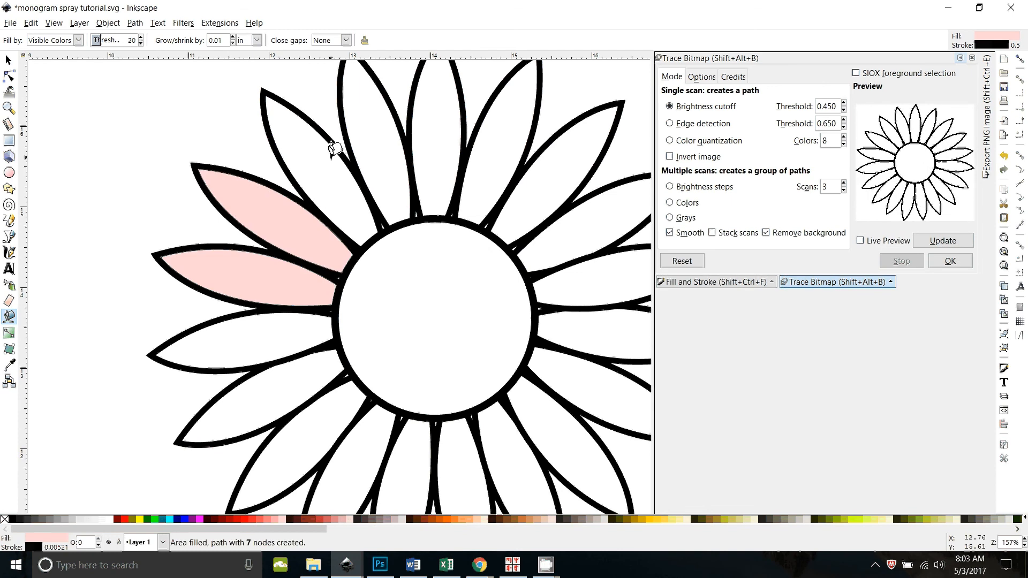
{"action": "left_click", "coordinate": [334, 151]}
{"action": "left_click", "coordinate": [343, 151]}
{"action": "scroll", "coordinate": [415, 208], "scroll_direction": "up", "scroll_amount": 2}
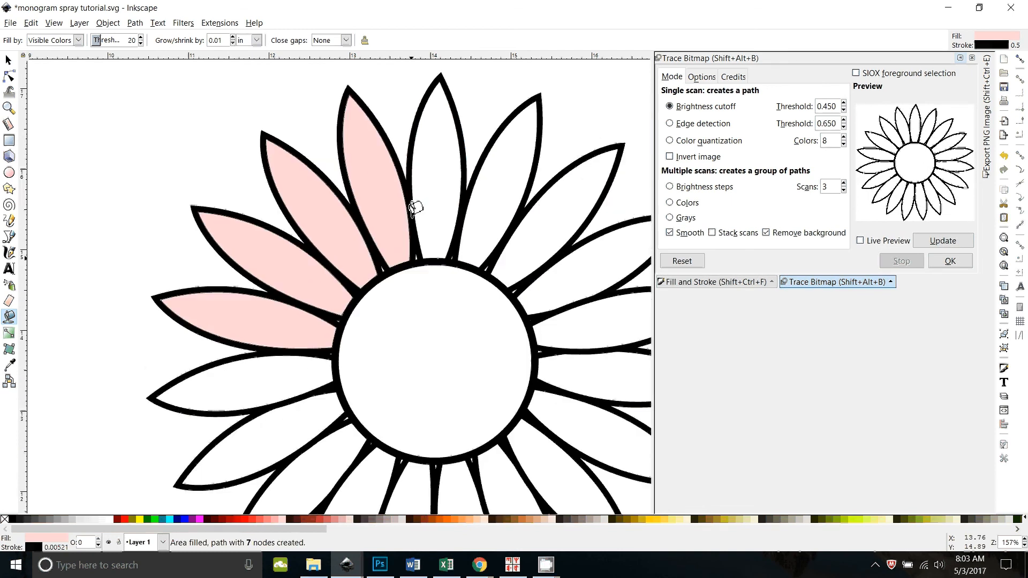
{"action": "left_click", "coordinate": [447, 167]}
{"action": "left_click", "coordinate": [500, 198]}
{"action": "left_click", "coordinate": [556, 232]}
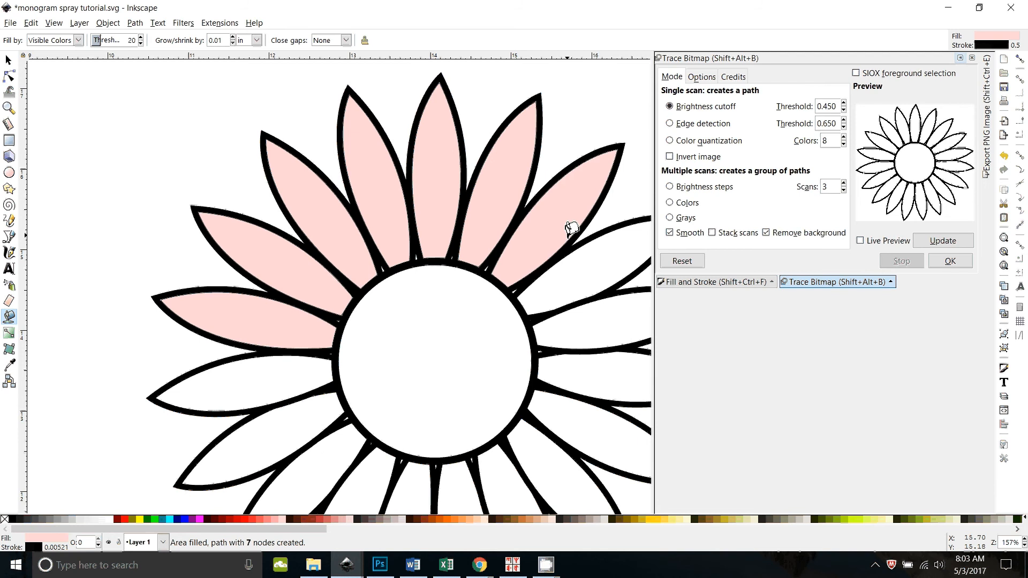
Step: Fill the three petals on the daisy's right side with the same pale pink
{"action": "left_click_drag", "start_coordinate": [625, 260], "coordinate": [510, 223]}
{"action": "left_click", "coordinate": [501, 214]}
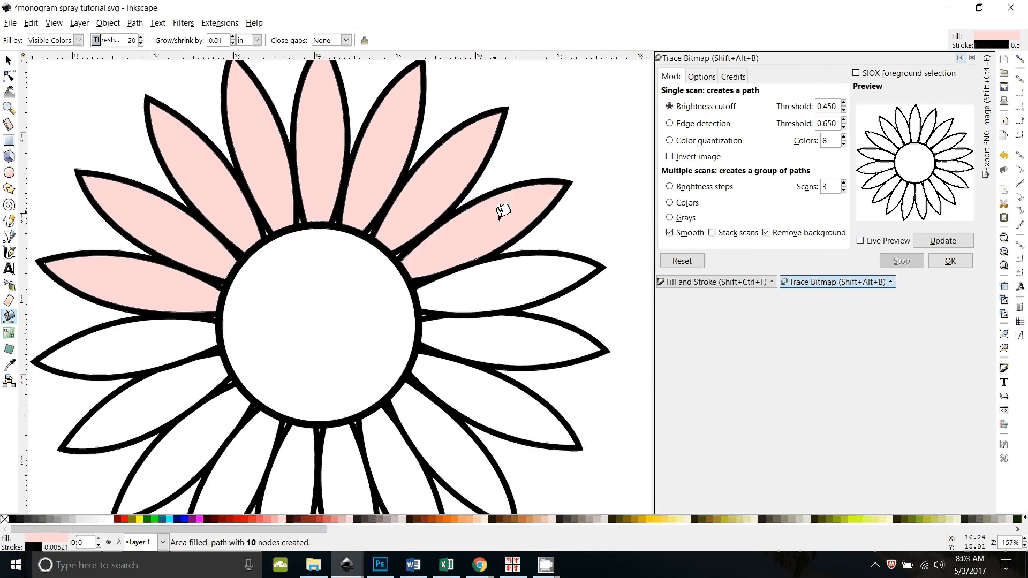
{"action": "left_click", "coordinate": [524, 281]}
Step: Fill the nine remaining petals across the daisy's lower half, from lower right to far left, with pale pink
{"action": "scroll", "coordinate": [522, 343], "scroll_direction": "down", "scroll_amount": 2}
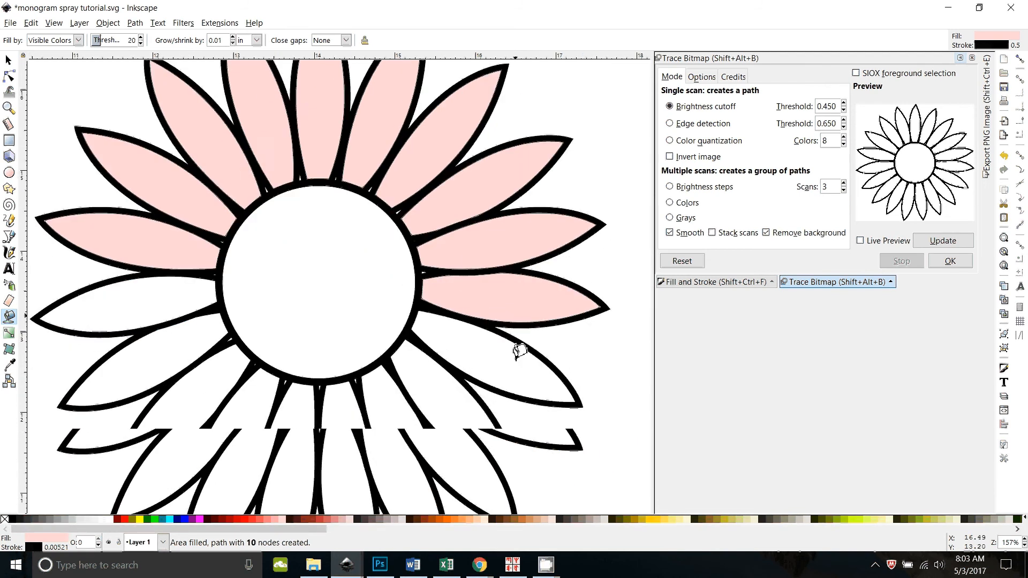
{"action": "scroll", "coordinate": [517, 354], "scroll_direction": "down", "scroll_amount": 4}
{"action": "left_click", "coordinate": [513, 278]}
{"action": "left_click", "coordinate": [467, 346]}
{"action": "left_click", "coordinate": [410, 362]}
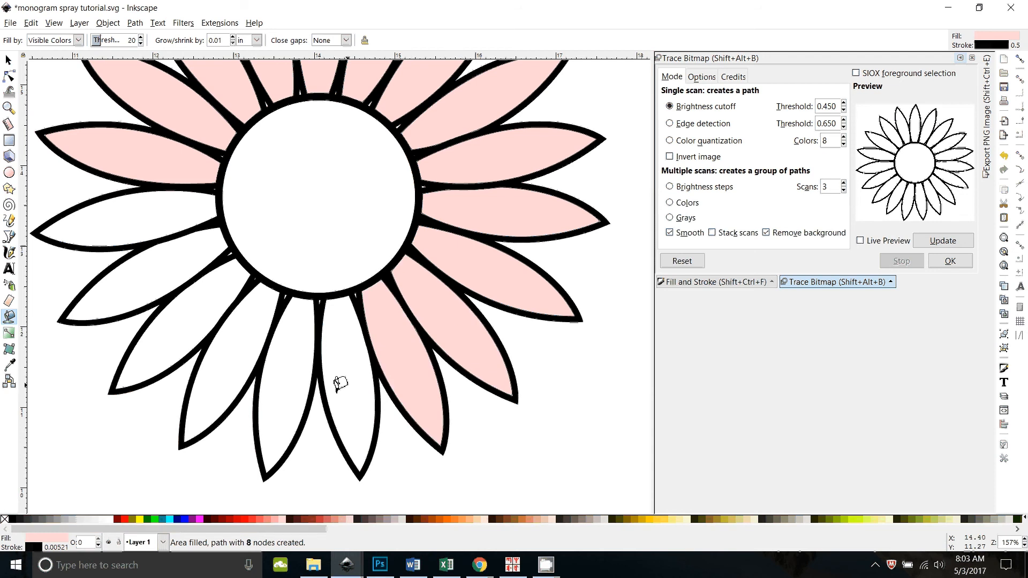
{"action": "left_click", "coordinate": [337, 383]}
{"action": "left_click", "coordinate": [258, 370]}
{"action": "left_click", "coordinate": [214, 306]}
{"action": "left_click", "coordinate": [201, 281]}
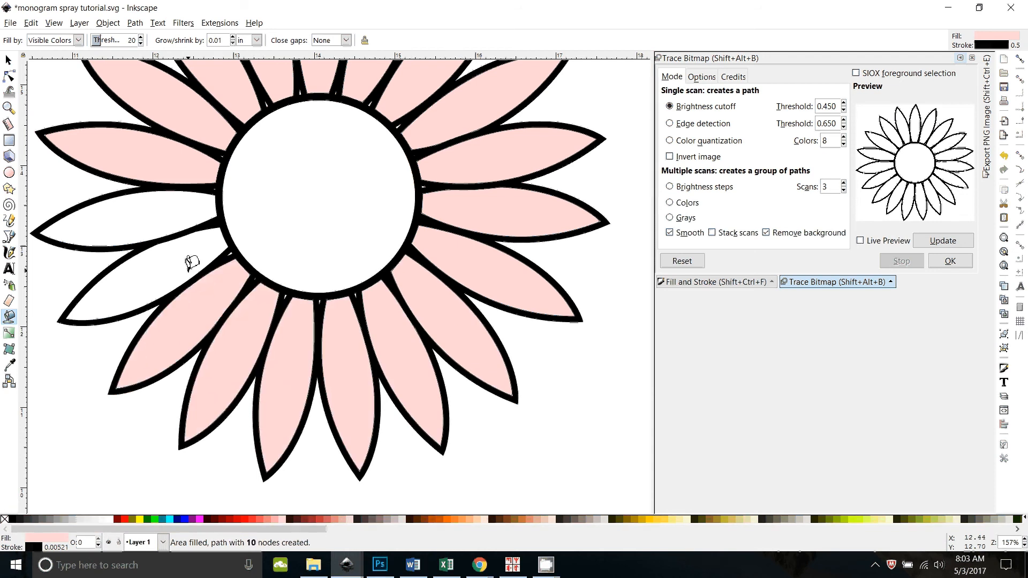
{"action": "left_click", "coordinate": [191, 263]}
{"action": "left_click", "coordinate": [159, 220]}
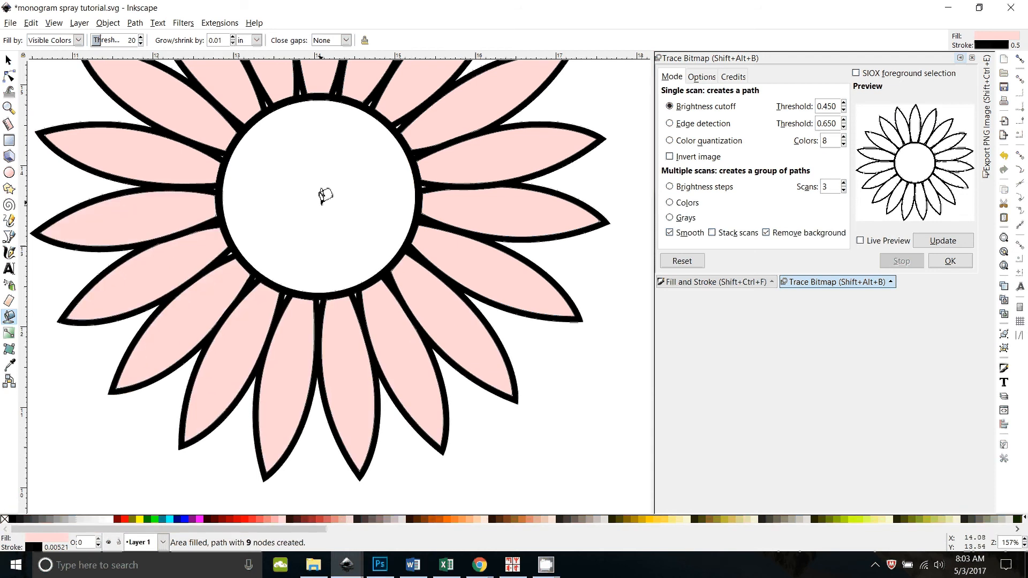
Step: Fill the daisy's round centre with golden yellow
{"action": "left_click", "coordinate": [326, 196]}
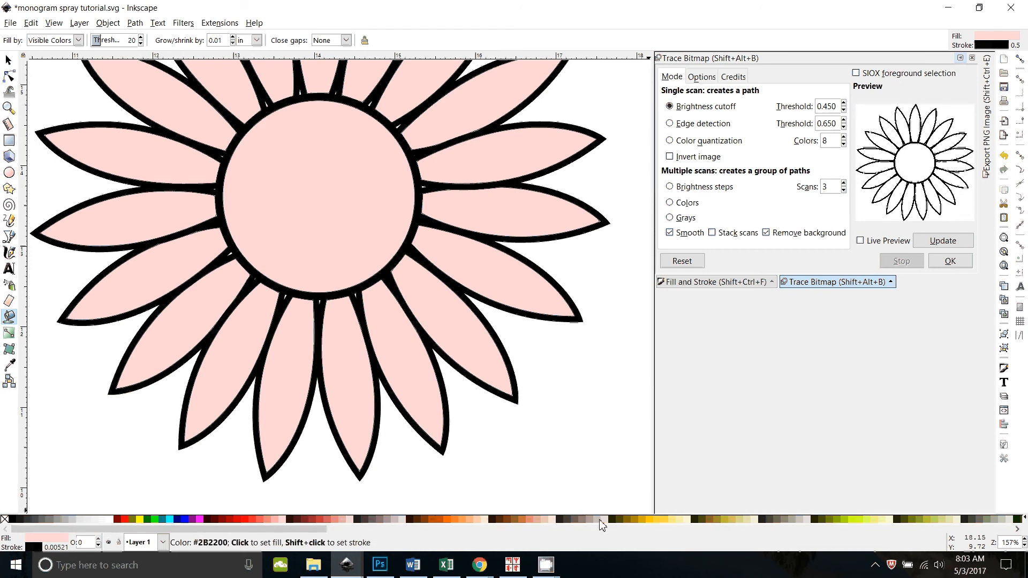
{"action": "left_click", "coordinate": [663, 520]}
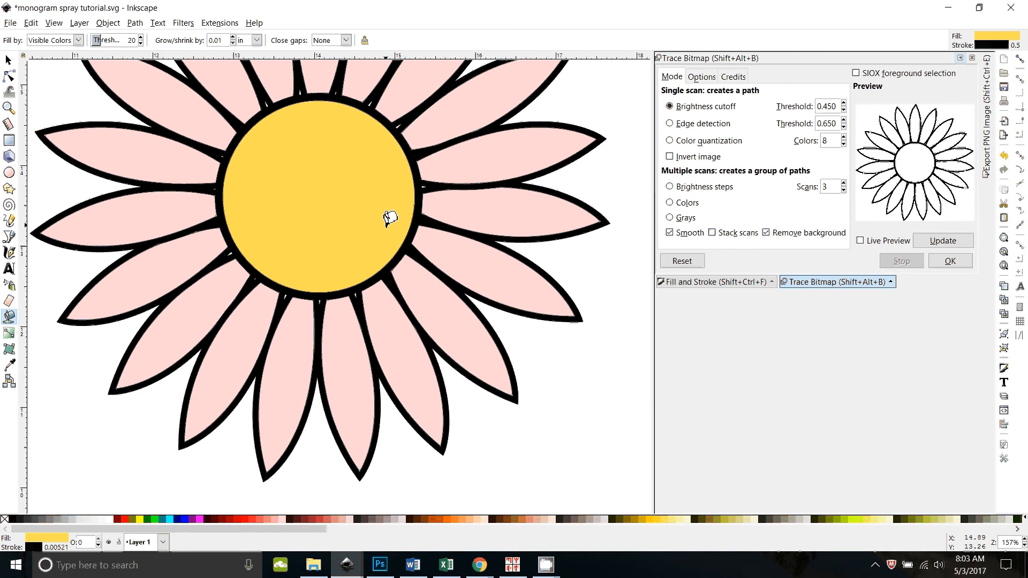
{"action": "key", "text": "ctrl+z"}
{"action": "key", "text": "ctrl+z"}
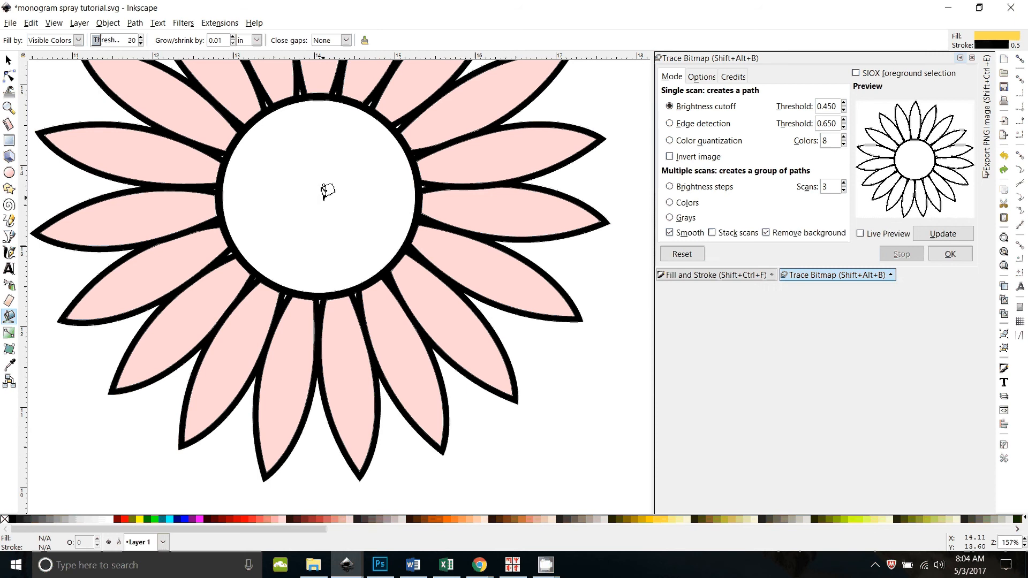
{"action": "left_click", "coordinate": [346, 196]}
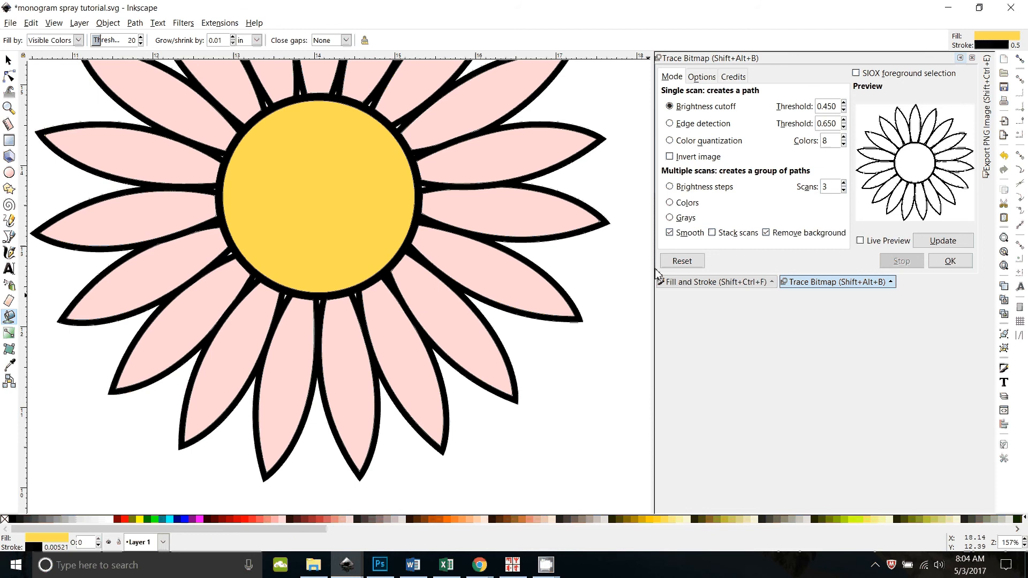
Step: Select all of the daisy's pale pink petals by matching the fill colour of one petal
{"action": "key", "text": "minus"}
{"action": "key", "text": "minus"}
{"action": "key", "text": "minus"}
{"action": "key", "text": "minus"}
{"action": "key", "text": "minus"}
{"action": "key", "text": "minus"}
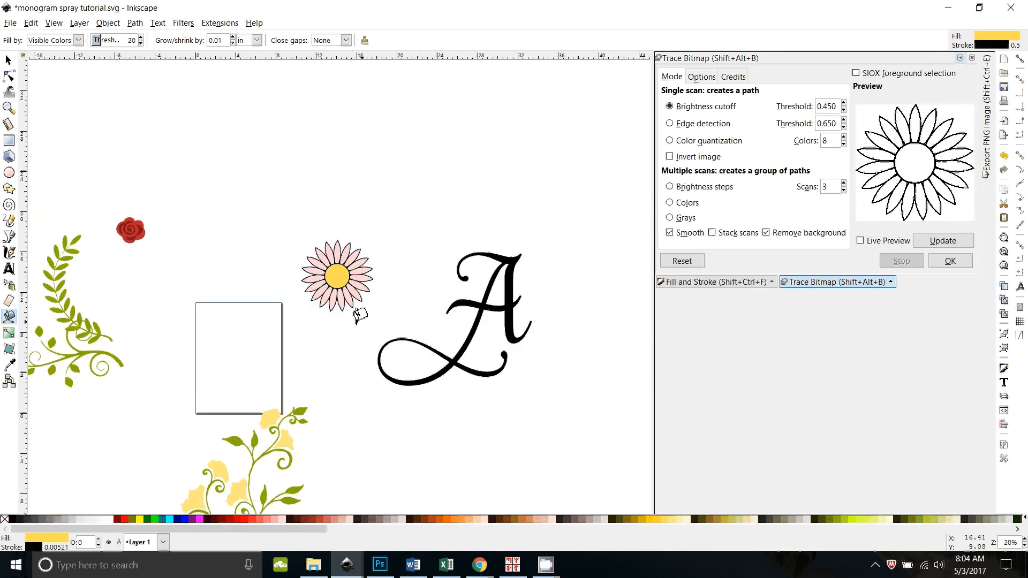
{"action": "scroll", "coordinate": [338, 274], "scroll_direction": "down", "scroll_amount": 4}
{"action": "left_click_drag", "start_coordinate": [282, 253], "coordinate": [347, 269]}
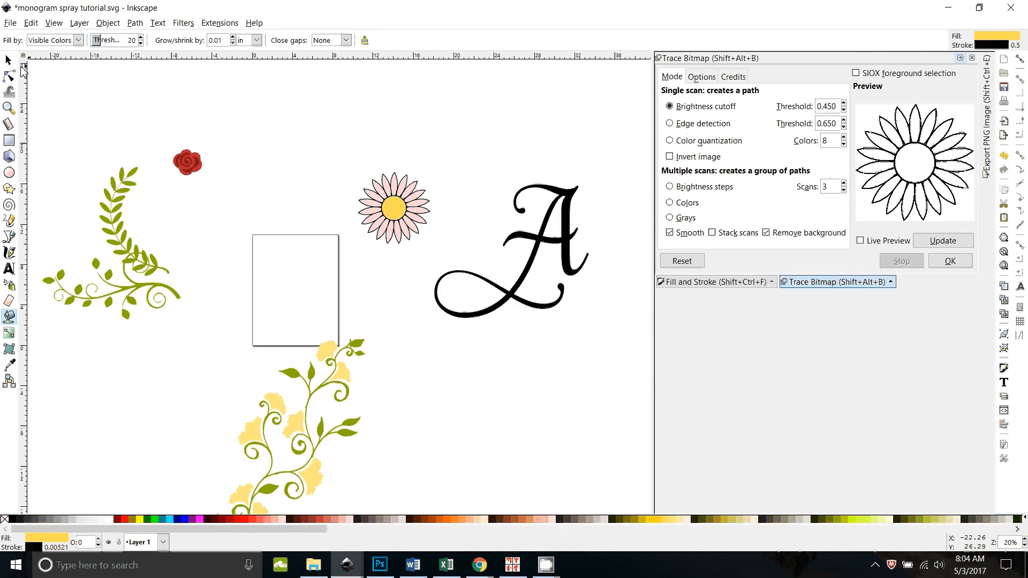
{"action": "left_click", "coordinate": [8, 59]}
{"action": "left_click", "coordinate": [399, 185]}
{"action": "left_click", "coordinate": [398, 186], "text": "alt"}
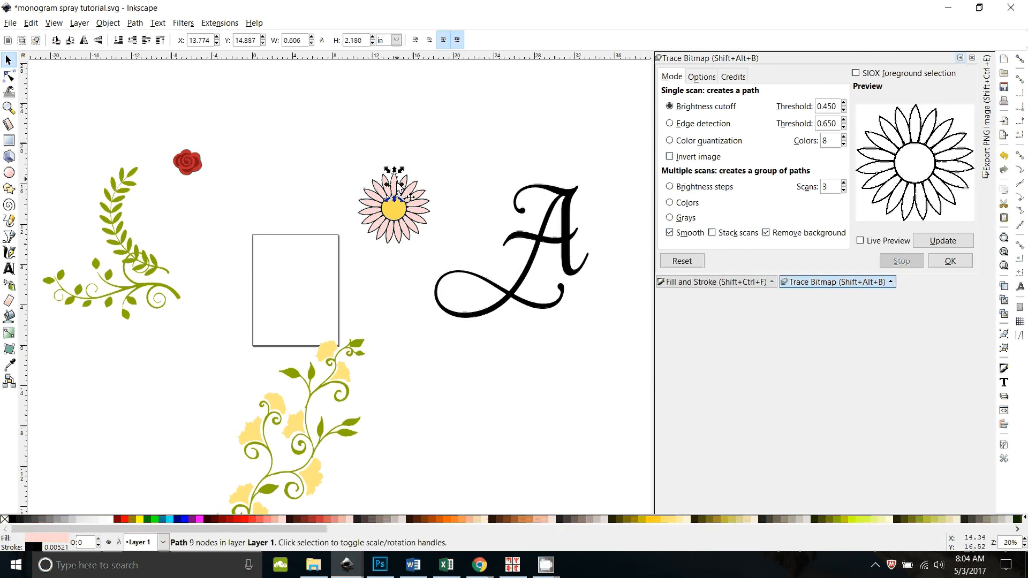
{"action": "right_click", "coordinate": [396, 186]}
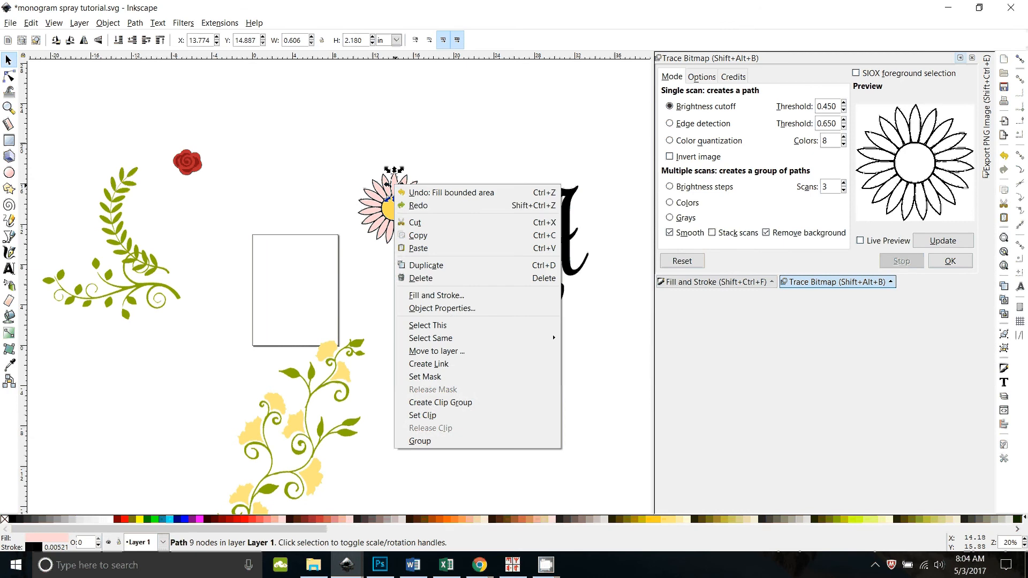
{"action": "mouse_move", "coordinate": [443, 346]}
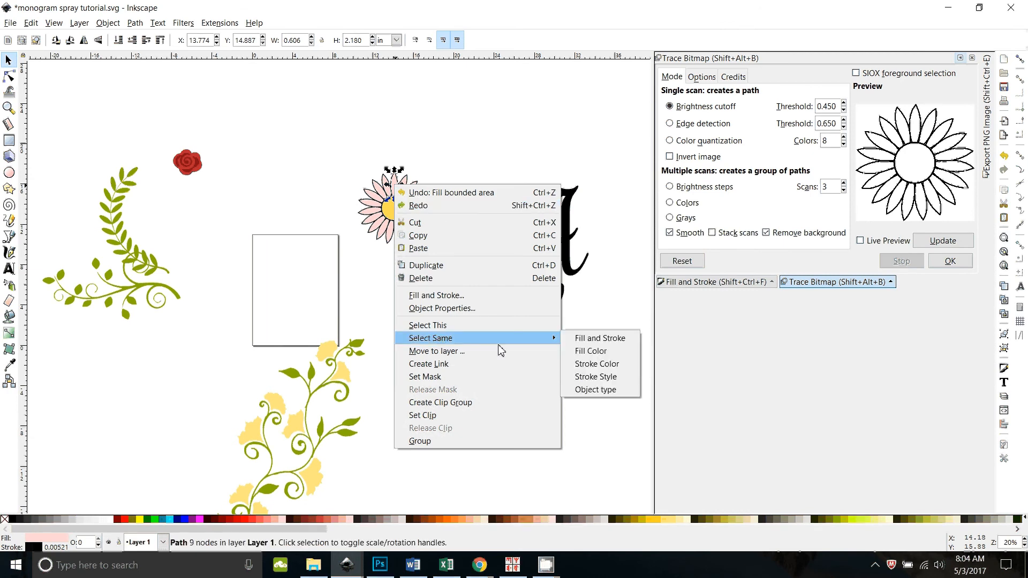
{"action": "left_click", "coordinate": [591, 351]}
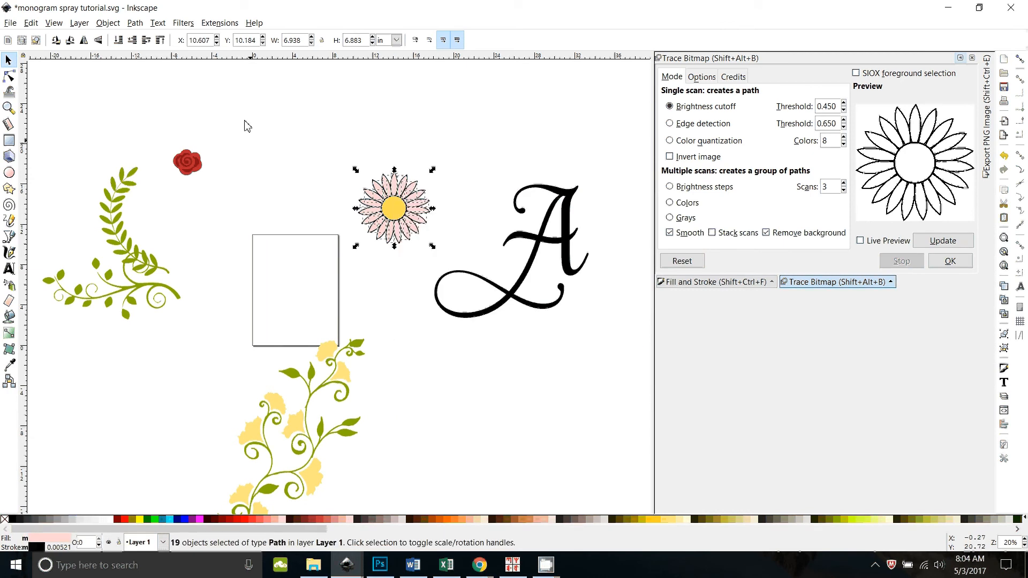
Step: Union the selected petals into a single path, and undo a trial move of the merged petals above the letter A
{"action": "left_click", "coordinate": [140, 24]}
{"action": "left_click", "coordinate": [155, 96]}
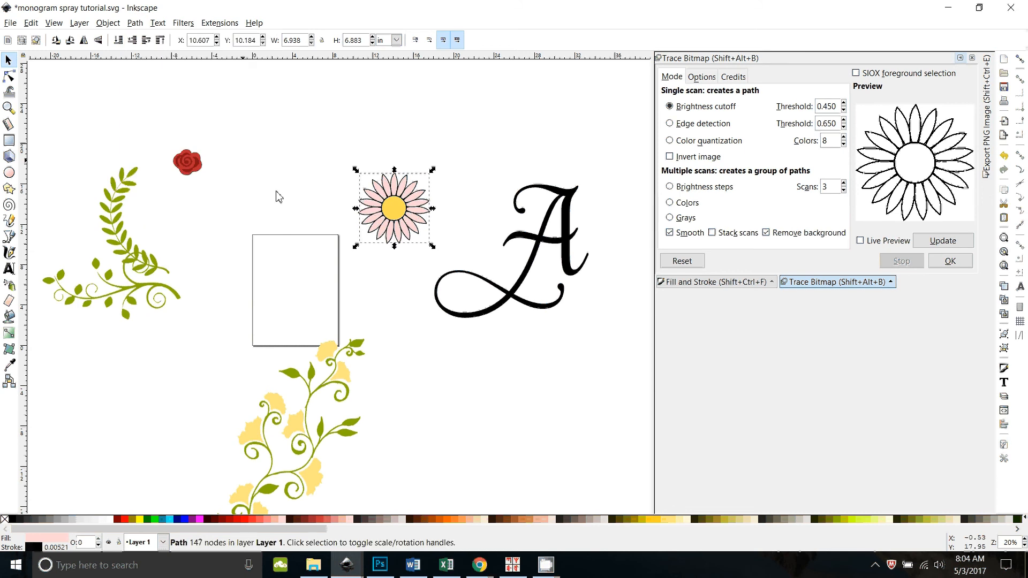
{"action": "left_click_drag", "start_coordinate": [413, 232], "coordinate": [557, 176]}
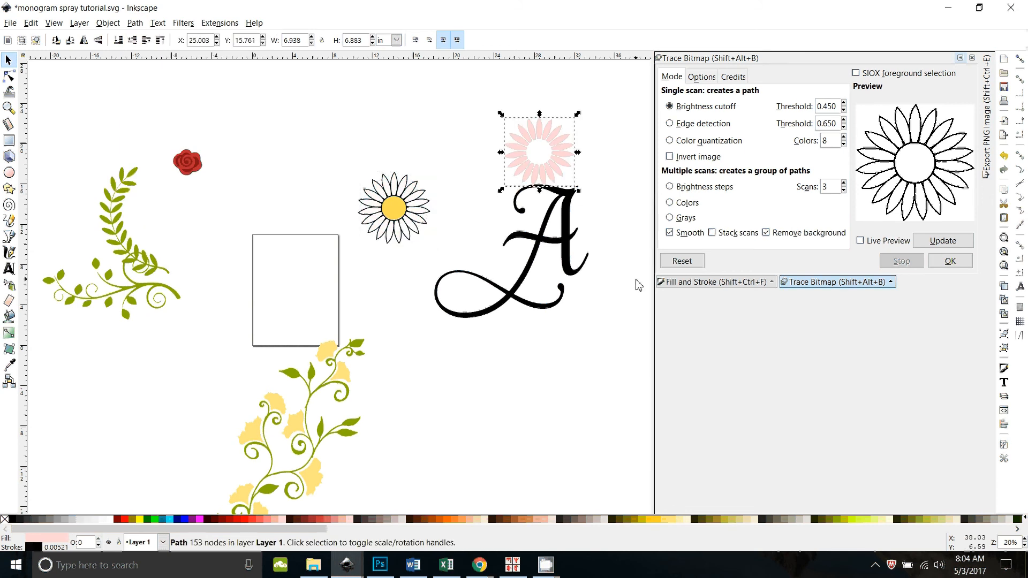
{"action": "key", "text": "ctrl+z"}
{"action": "scroll", "coordinate": [428, 305], "scroll_direction": "up", "scroll_amount": 2}
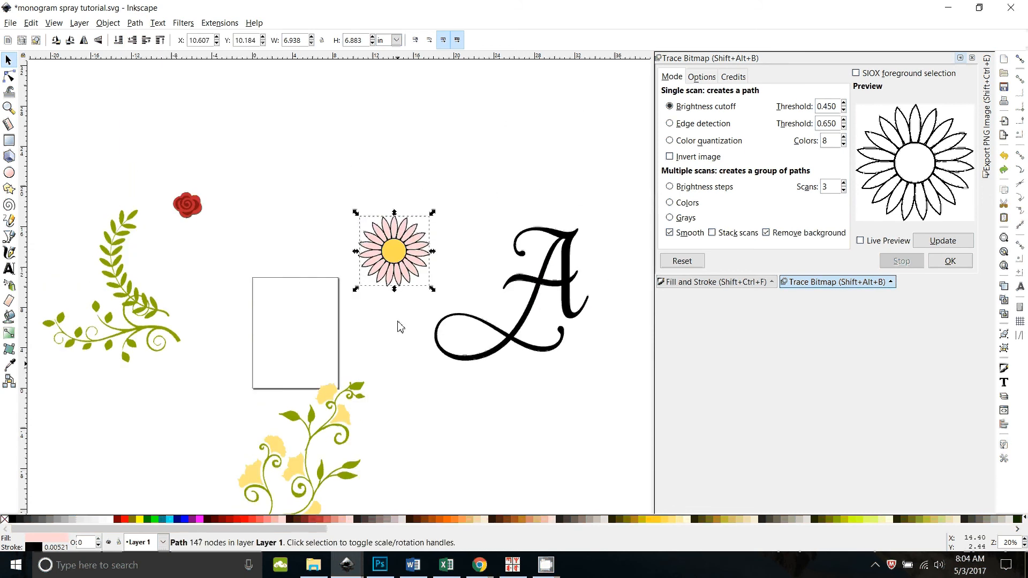
Step: Switch to the monogram spray.svg drawing, examine the daisies on the letter M up close, and return to the tutorial drawing
{"action": "mouse_move", "coordinate": [347, 563]}
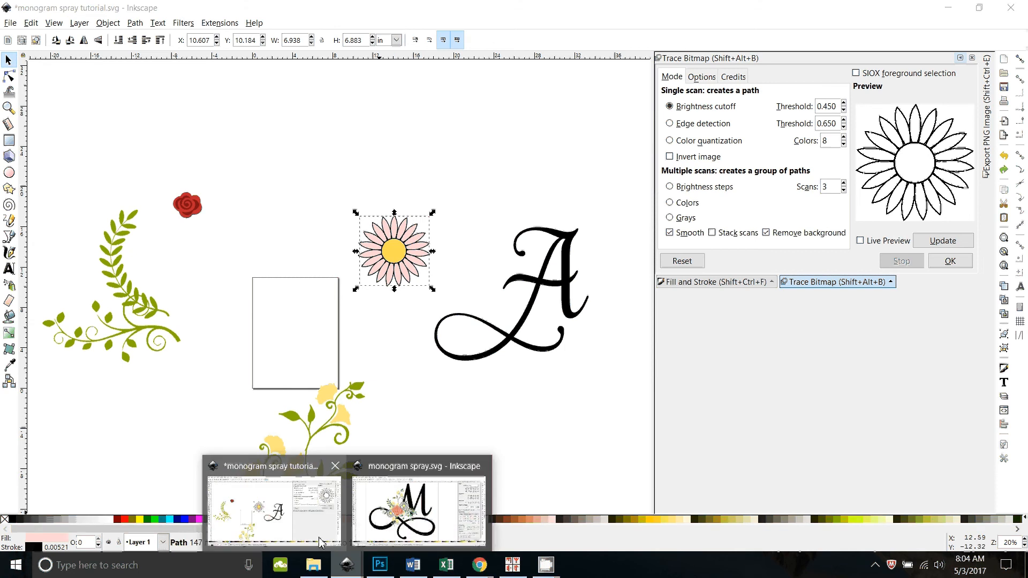
{"action": "left_click", "coordinate": [425, 521]}
{"action": "scroll", "coordinate": [443, 422], "scroll_direction": "up", "scroll_amount": 2}
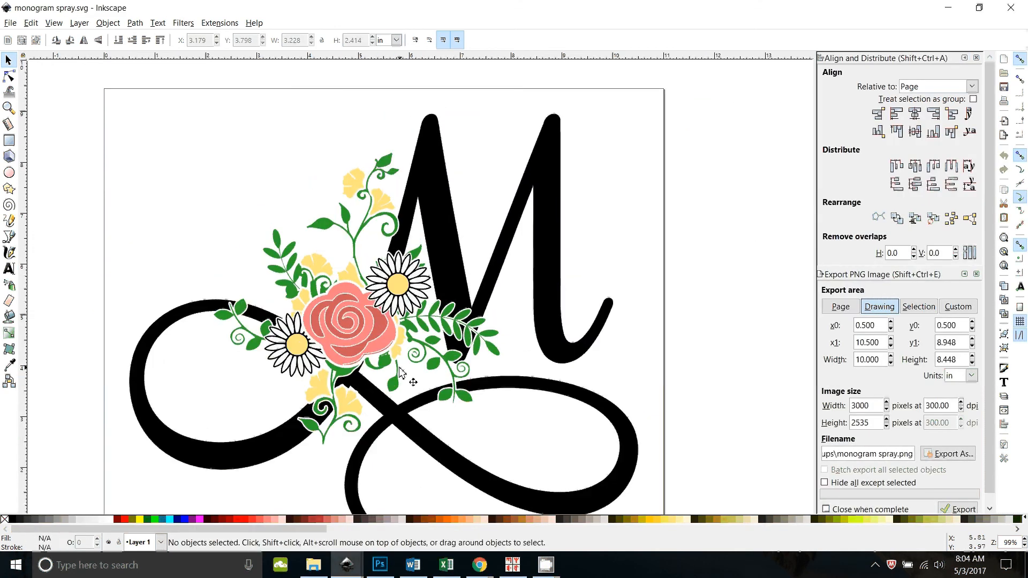
{"action": "key", "text": "plus"}
{"action": "key", "text": "plus"}
{"action": "key", "text": "plus"}
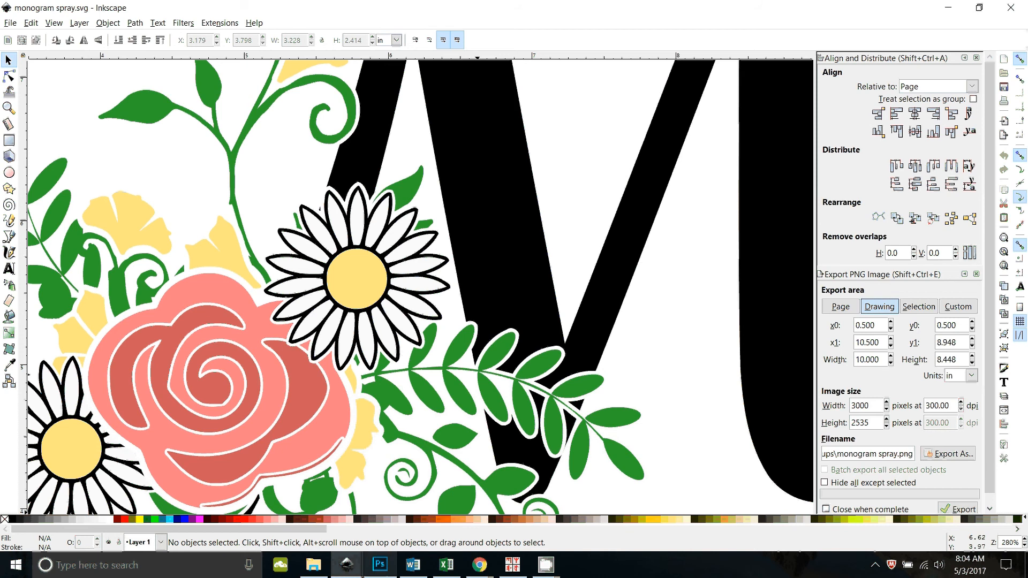
{"action": "mouse_move", "coordinate": [347, 565]}
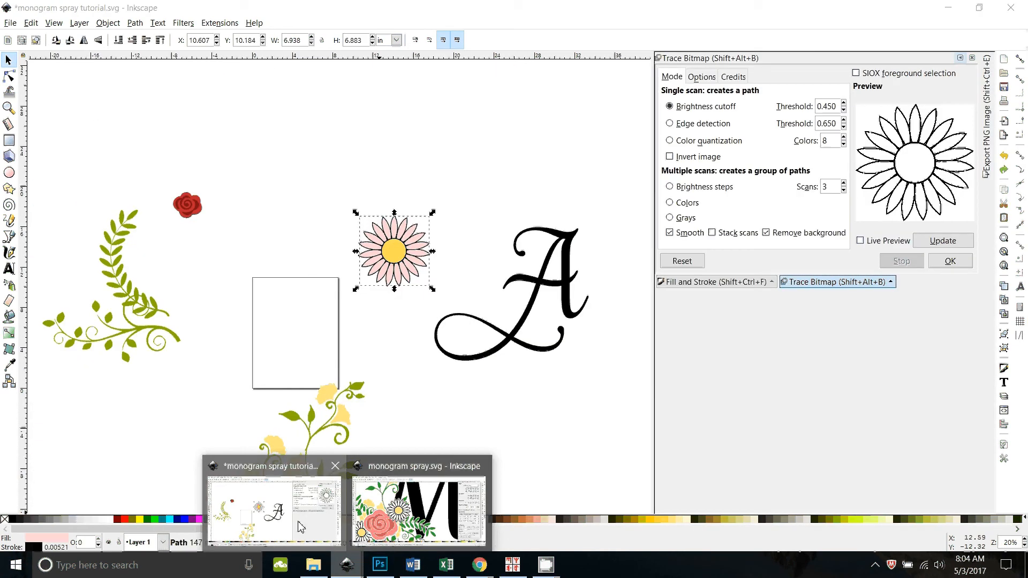
{"action": "left_click", "coordinate": [301, 528]}
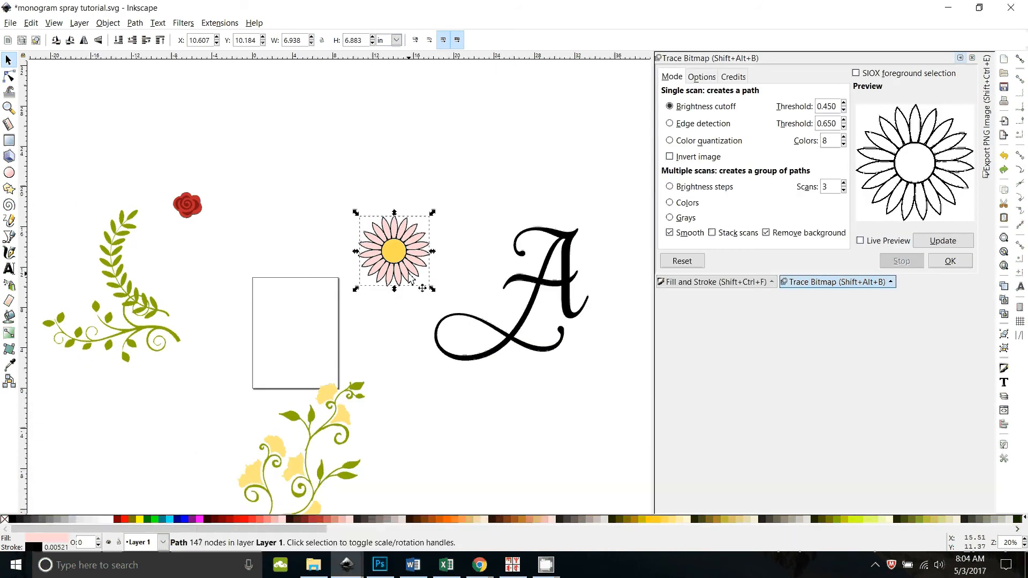
Step: Select the daisy's black outline path, try moving it off the coloured fills, and undo the move
{"action": "key", "text": "plus"}
{"action": "key", "text": "plus"}
{"action": "key", "text": "plus"}
{"action": "key", "text": "plus"}
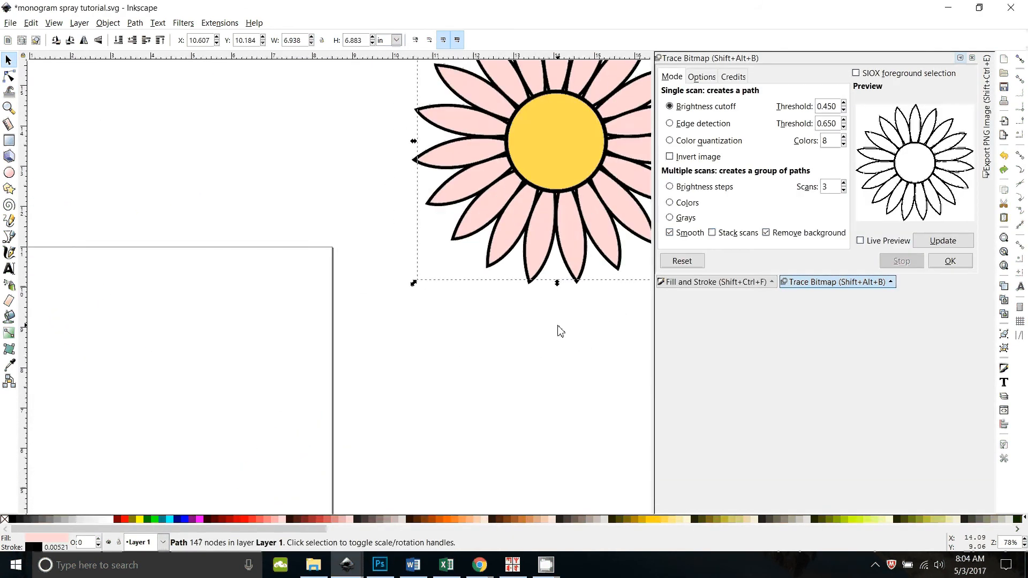
{"action": "left_click_drag", "start_coordinate": [557, 326], "coordinate": [358, 396]}
{"action": "key", "text": "Tab"}
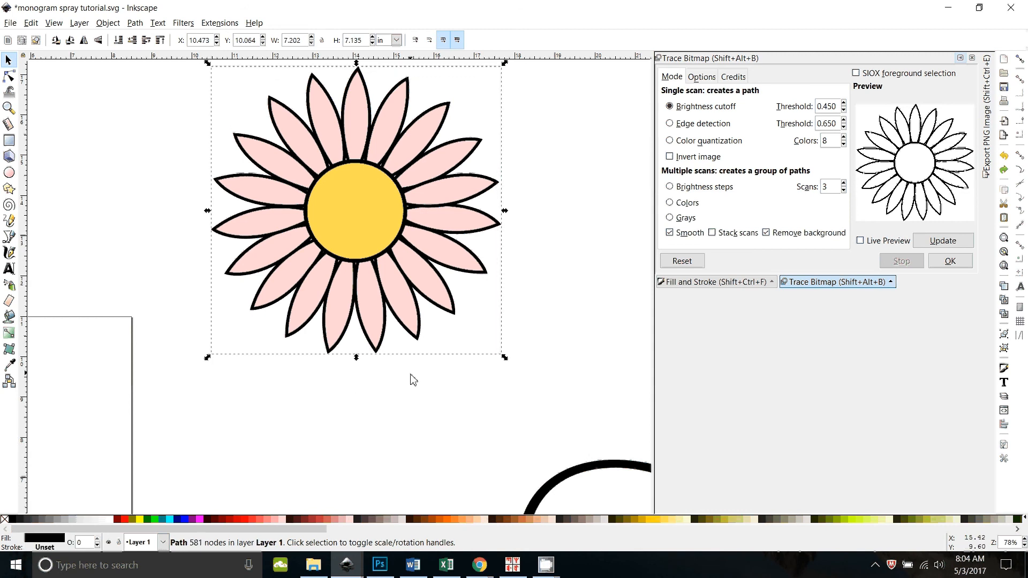
{"action": "left_click_drag", "start_coordinate": [420, 345], "coordinate": [515, 394]}
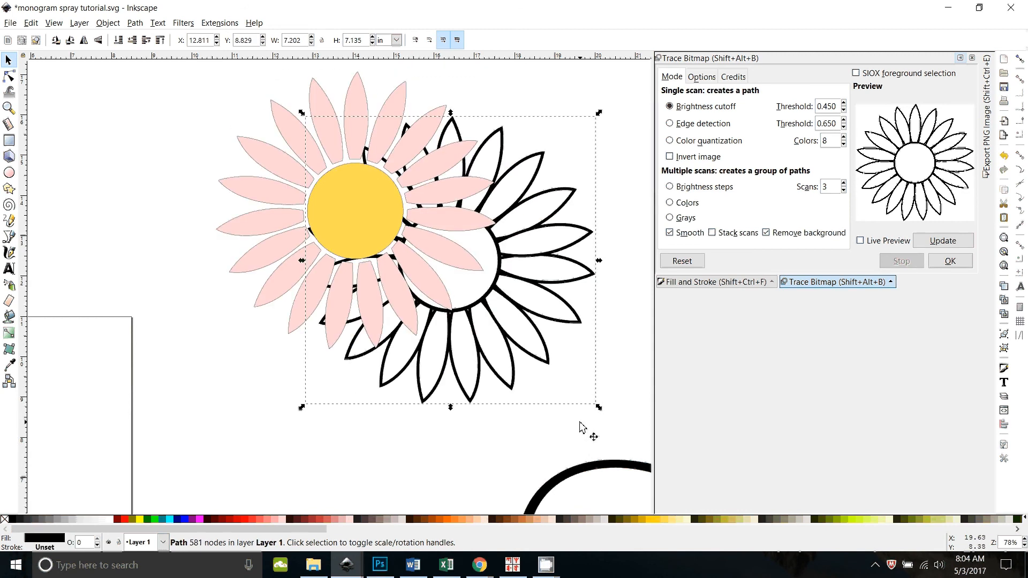
{"action": "key", "text": "ctrl"}
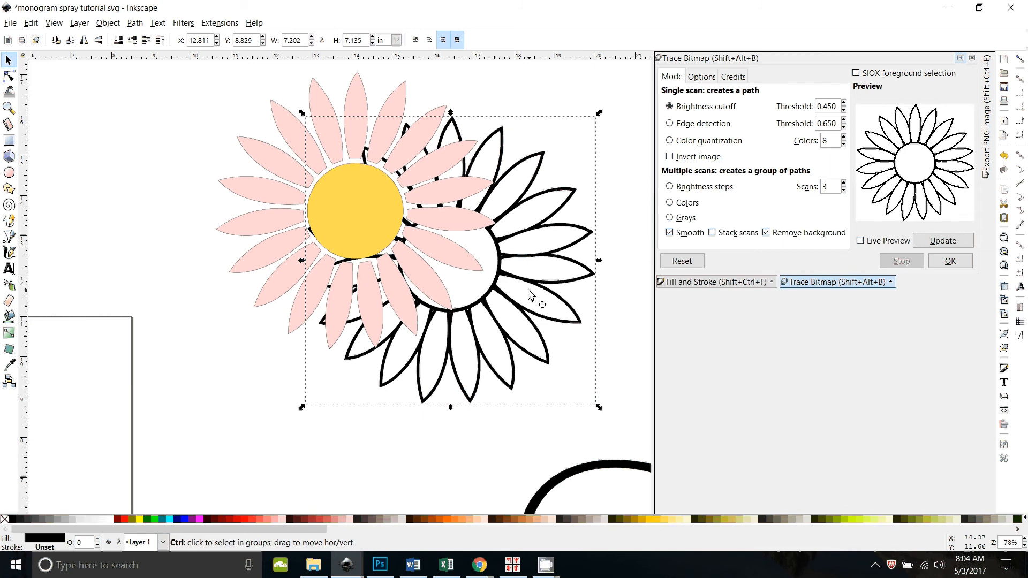
{"action": "key", "text": "ctrl+z"}
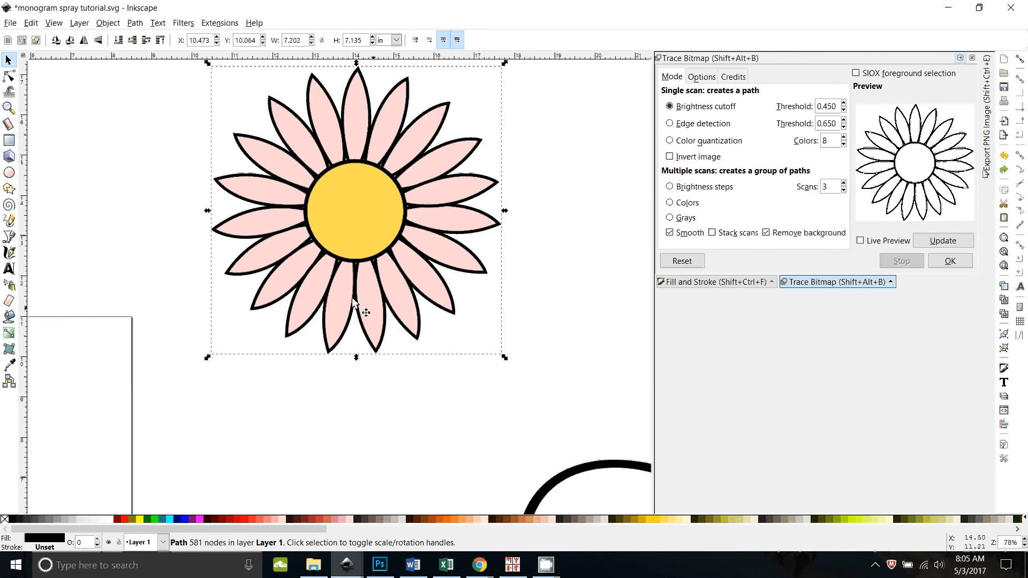
Step: Break the daisy's black outline path apart and union the pieces into one solid silhouette behind the coloured fills
{"action": "left_click", "coordinate": [134, 23]}
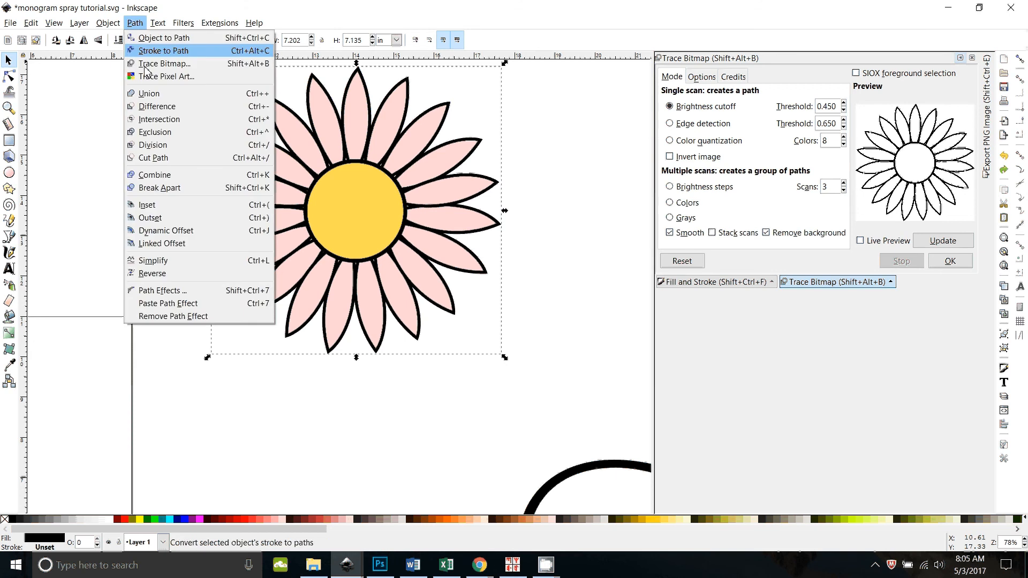
{"action": "left_click", "coordinate": [163, 187]}
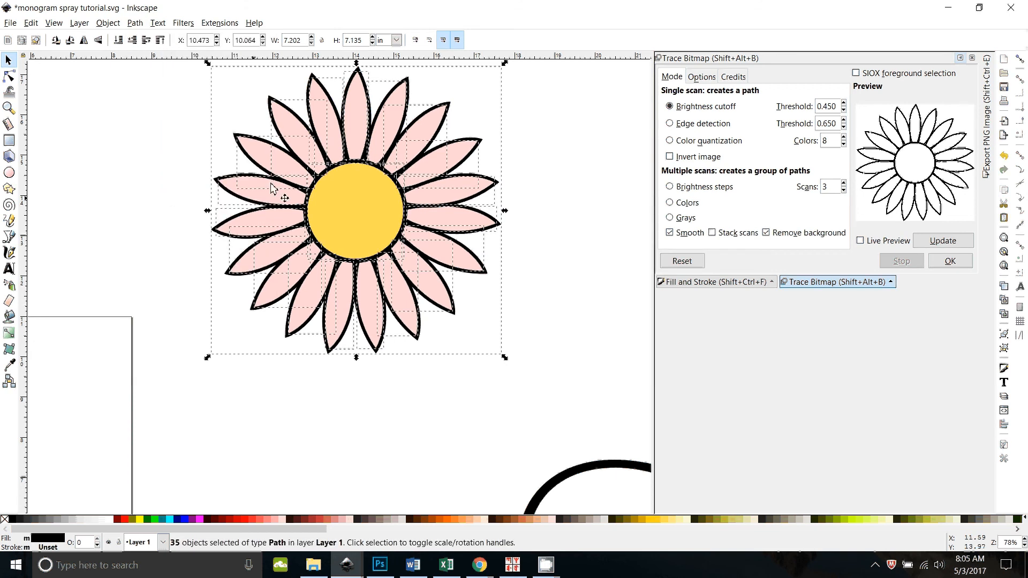
{"action": "left_click", "coordinate": [136, 24]}
{"action": "left_click", "coordinate": [165, 96]}
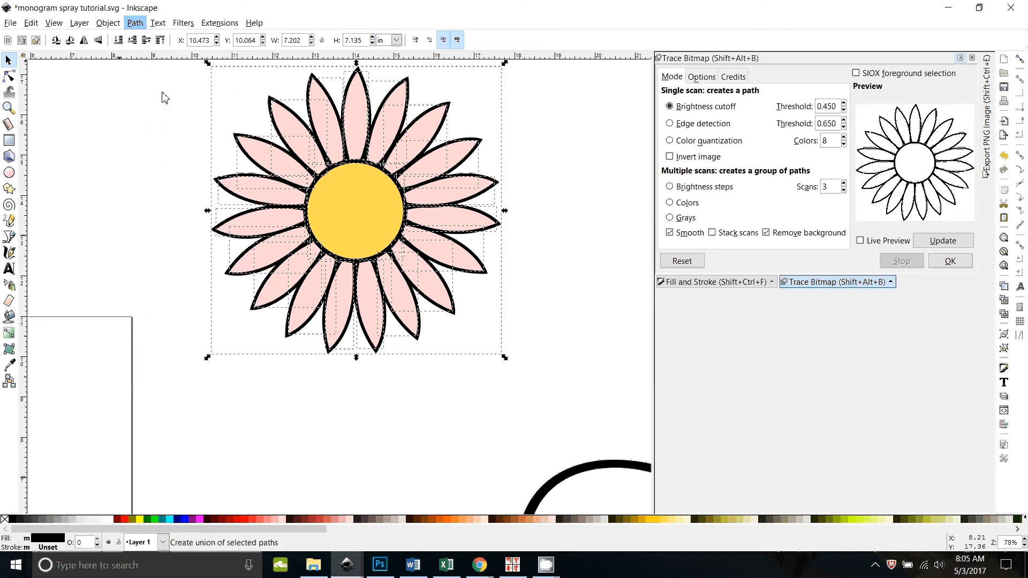
Step: Try moving the solid black daisy silhouette out from behind the petals and undo the move
{"action": "left_click_drag", "start_coordinate": [421, 349], "coordinate": [578, 416]}
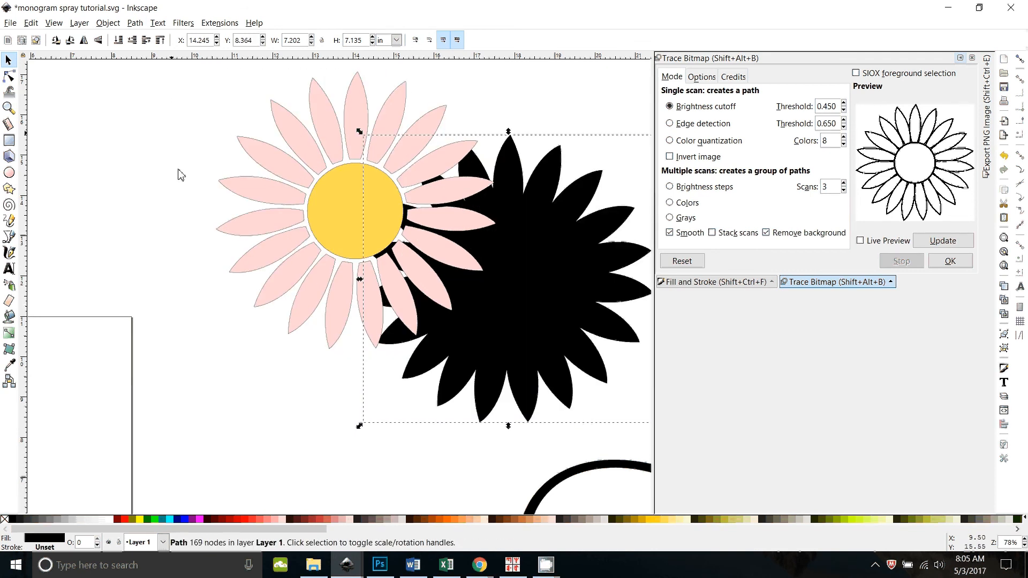
{"action": "key", "text": "ctrl"}
{"action": "key", "text": "ctrl+z"}
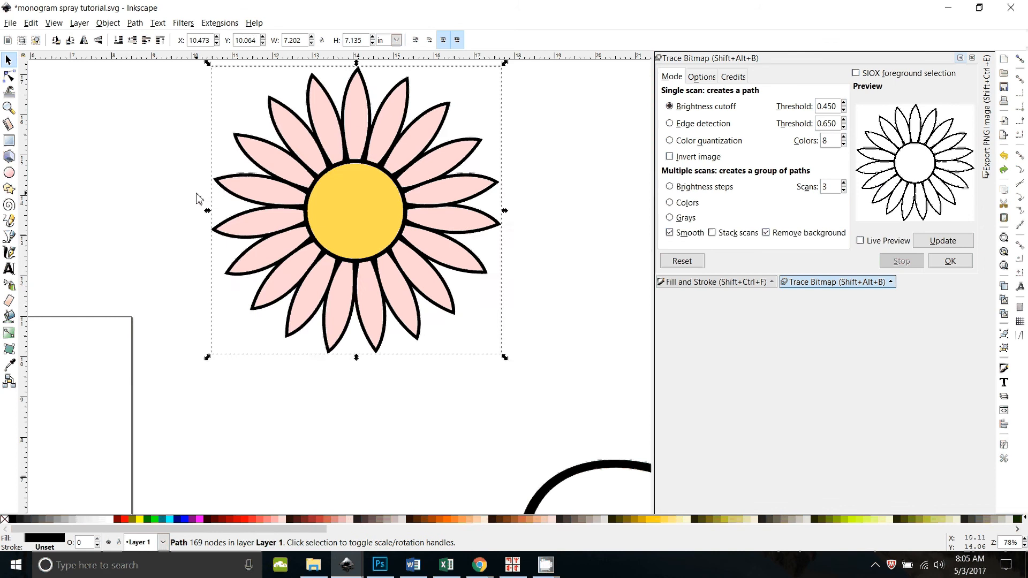
Step: Recolour the daisy's merged pink petals to a very light grey and clear the selection
{"action": "key", "text": "minus"}
{"action": "key", "text": "minus"}
{"action": "key", "text": "minus"}
{"action": "key", "text": "minus"}
{"action": "left_click", "coordinate": [369, 266]}
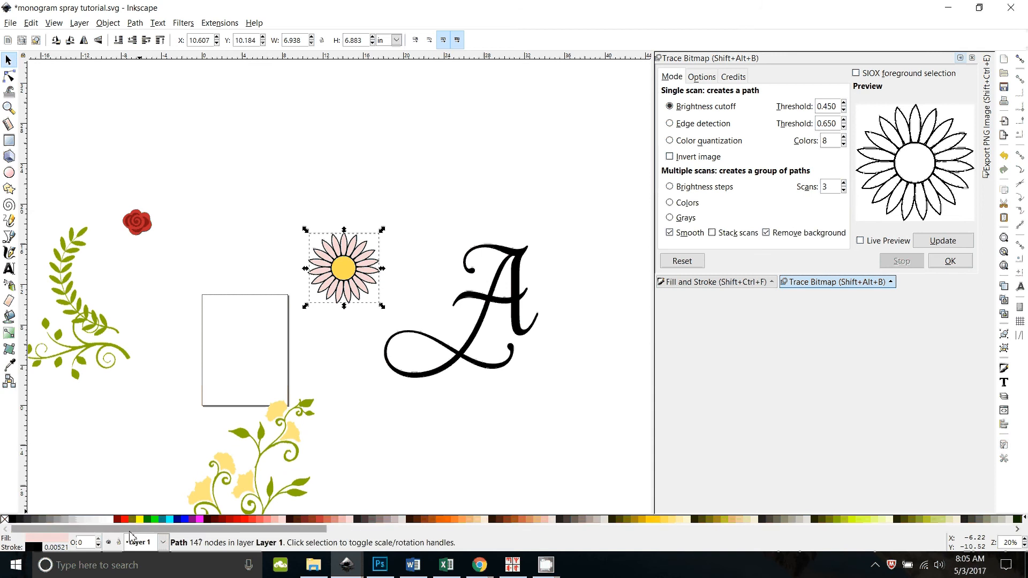
{"action": "left_click", "coordinate": [109, 519]}
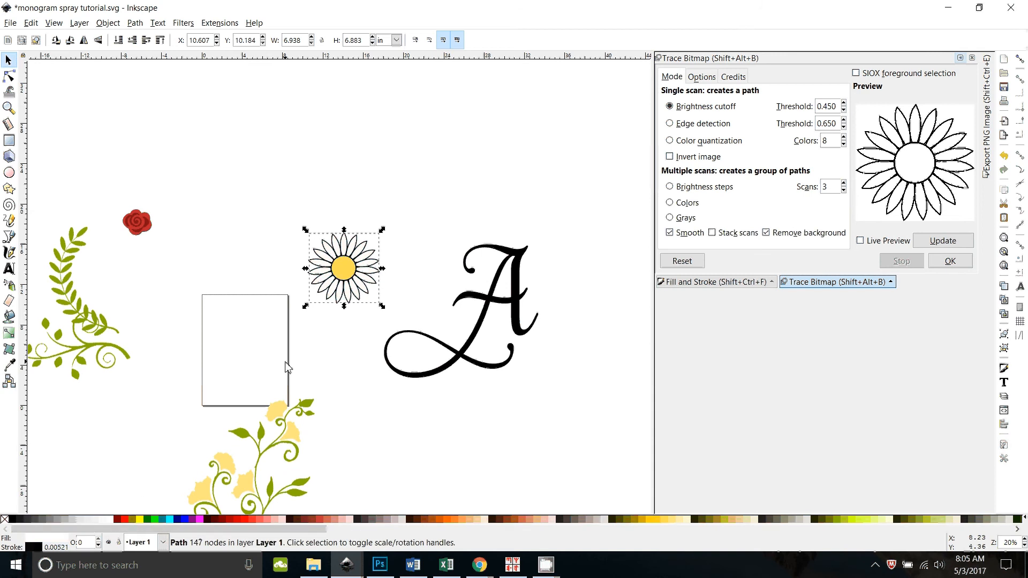
{"action": "left_click", "coordinate": [96, 520]}
{"action": "left_click", "coordinate": [236, 248]}
{"action": "left_click_drag", "start_coordinate": [223, 366], "coordinate": [442, 408]}
{"action": "scroll", "coordinate": [442, 413], "scroll_direction": "down", "scroll_amount": 4}
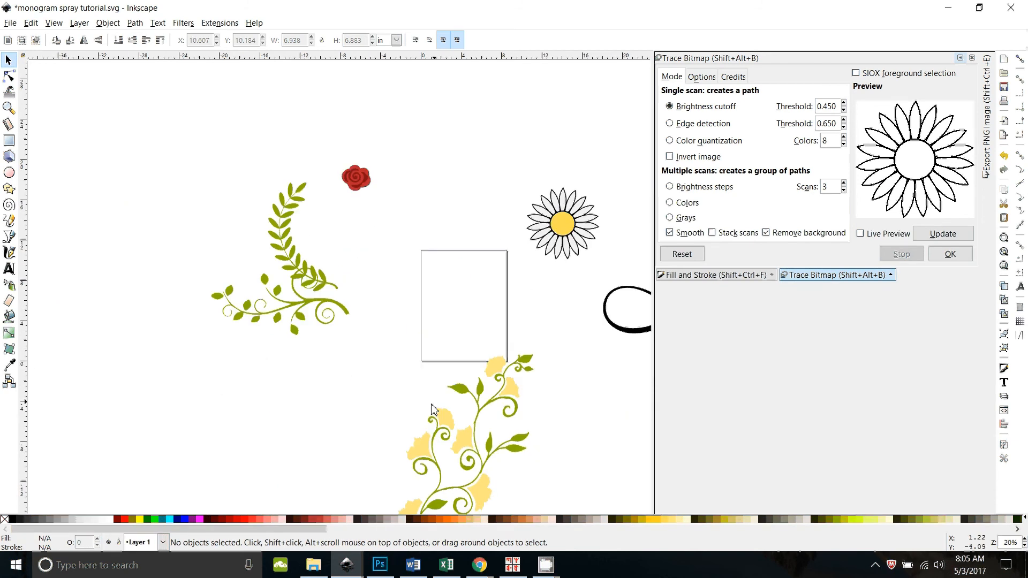
Step: Enlarge the embedded red rose image proportionally to about 15.5 in wide
{"action": "left_click", "coordinate": [358, 180]}
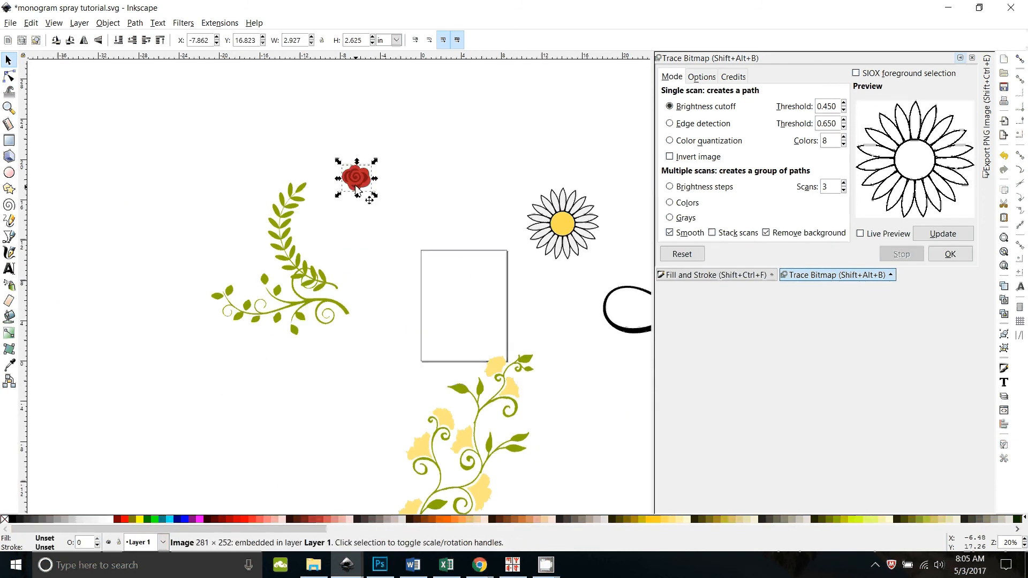
{"action": "left_click_drag", "start_coordinate": [368, 196], "coordinate": [481, 179]}
{"action": "left_click_drag", "start_coordinate": [448, 272], "coordinate": [465, 186]}
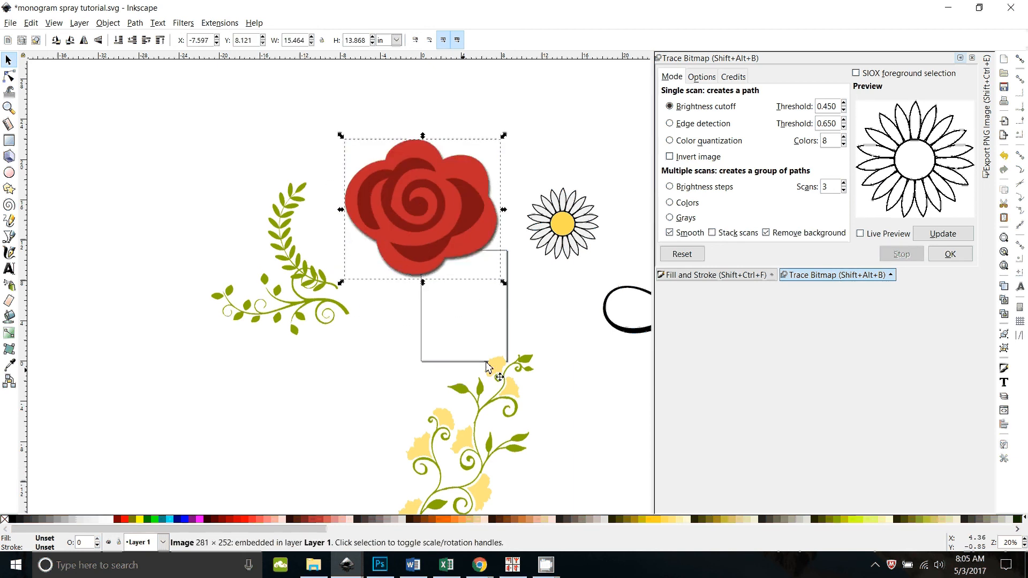
{"action": "scroll", "coordinate": [560, 397], "scroll_direction": "up", "scroll_amount": 2}
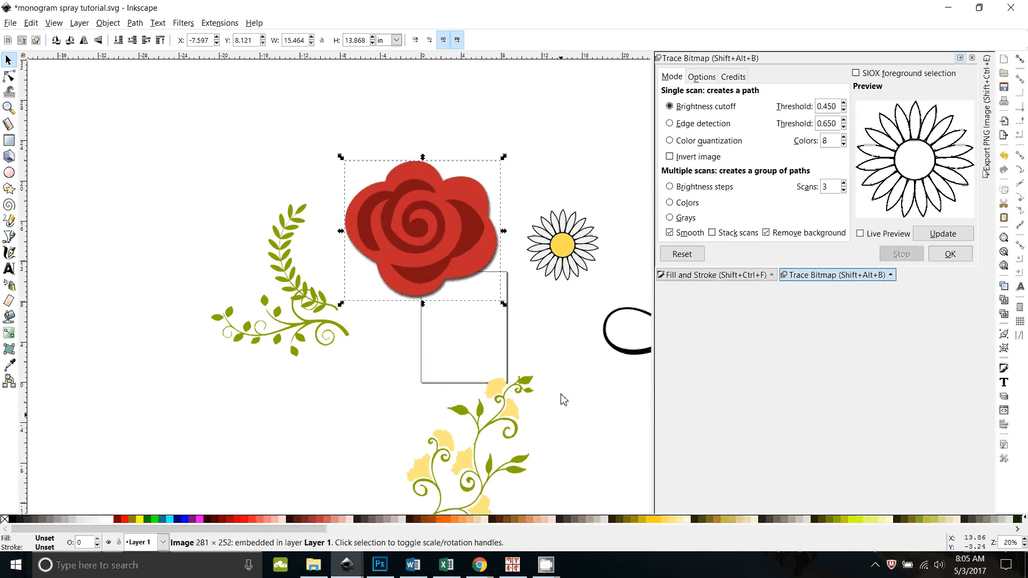
Step: Trace the enlarged rose in Colors mode with 3 scans, Smooth and Remove background on, and Stack scans off
{"action": "left_click", "coordinate": [679, 204]}
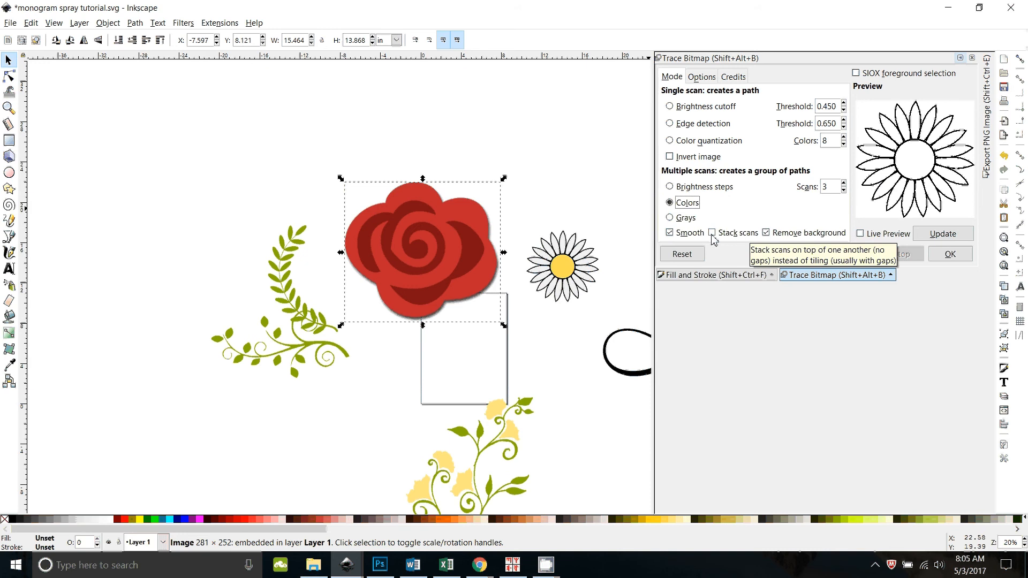
{"action": "left_click", "coordinate": [944, 233]}
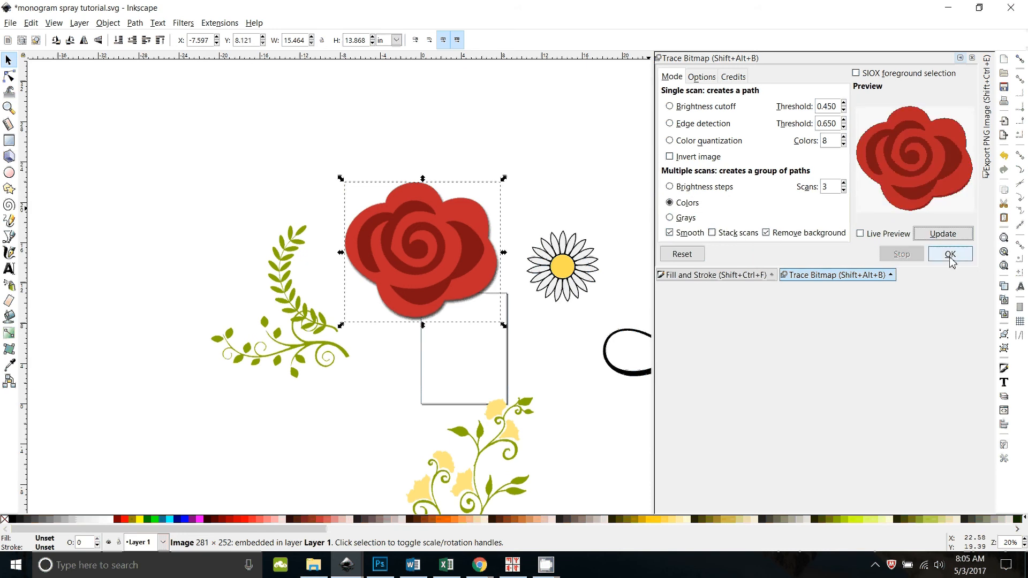
{"action": "left_click", "coordinate": [951, 258]}
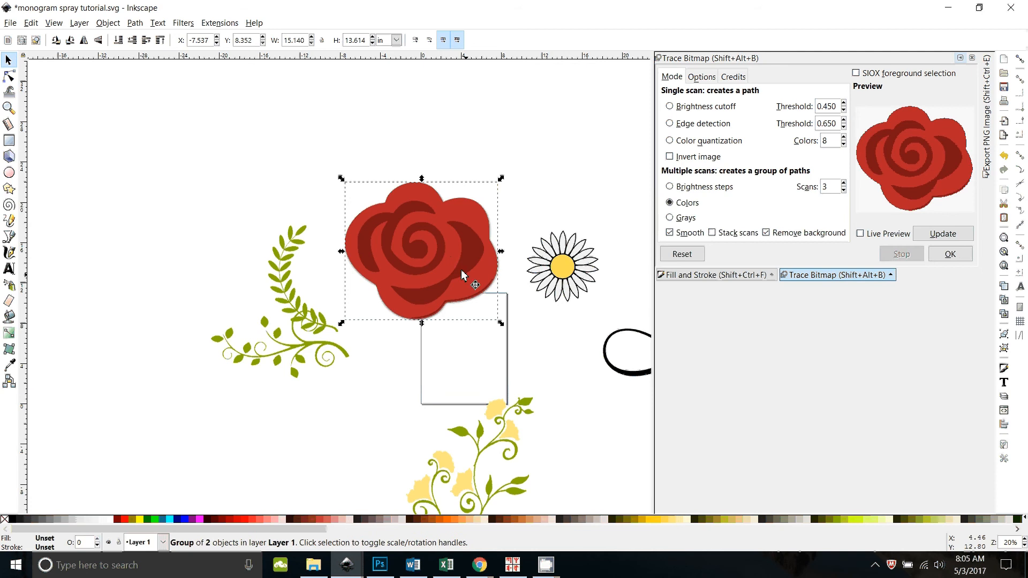
Step: Move the traced rose group off the source image and ungroup it into separate paths
{"action": "left_click_drag", "start_coordinate": [457, 264], "coordinate": [252, 228]}
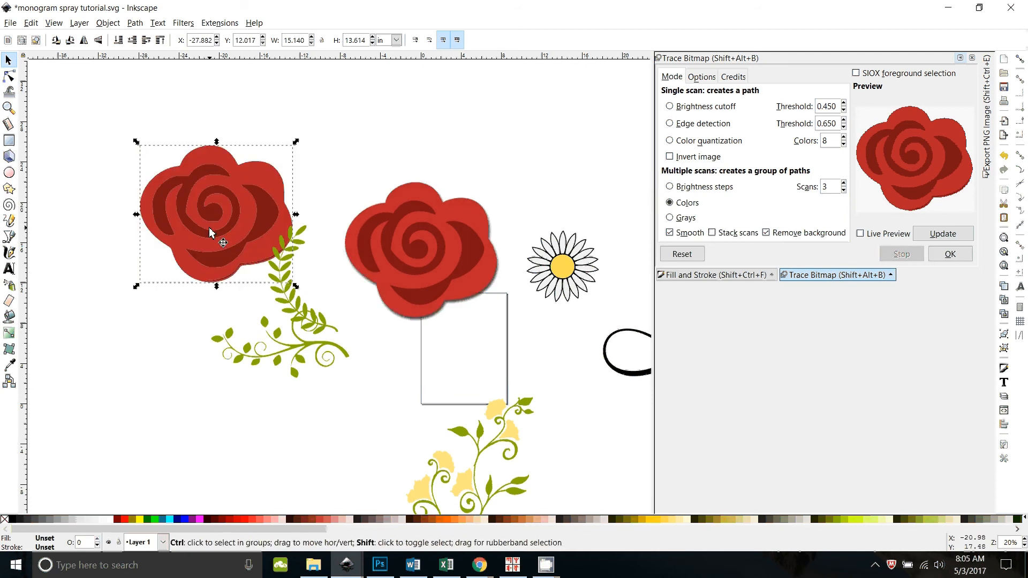
{"action": "key", "text": "ctrl+shift+g"}
{"action": "left_click", "coordinate": [138, 340]}
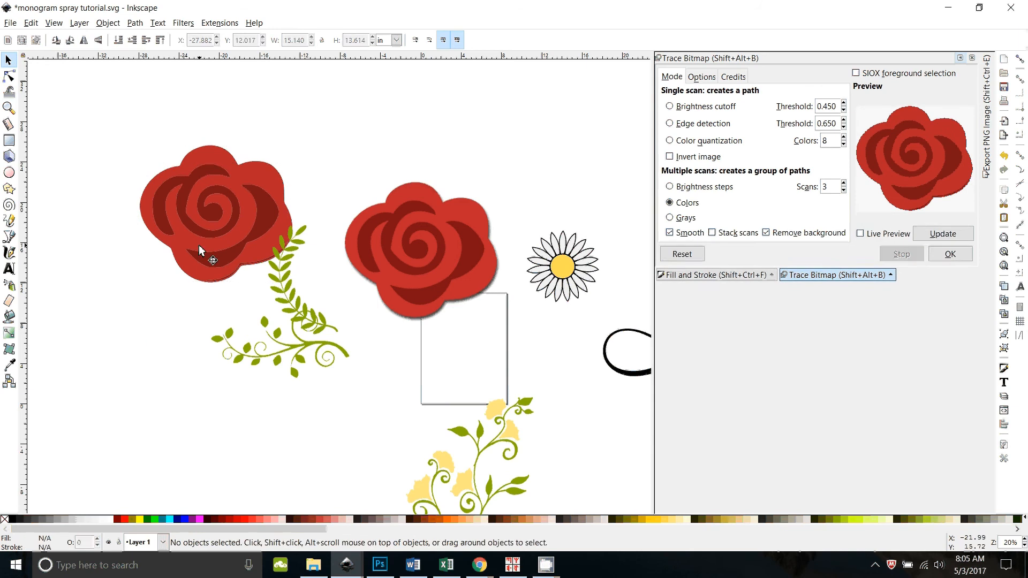
Step: Try moving the dark red path off the traced rose and undo the move
{"action": "left_click_drag", "start_coordinate": [199, 250], "coordinate": [132, 413]}
{"action": "key", "text": "ctrl+z"}
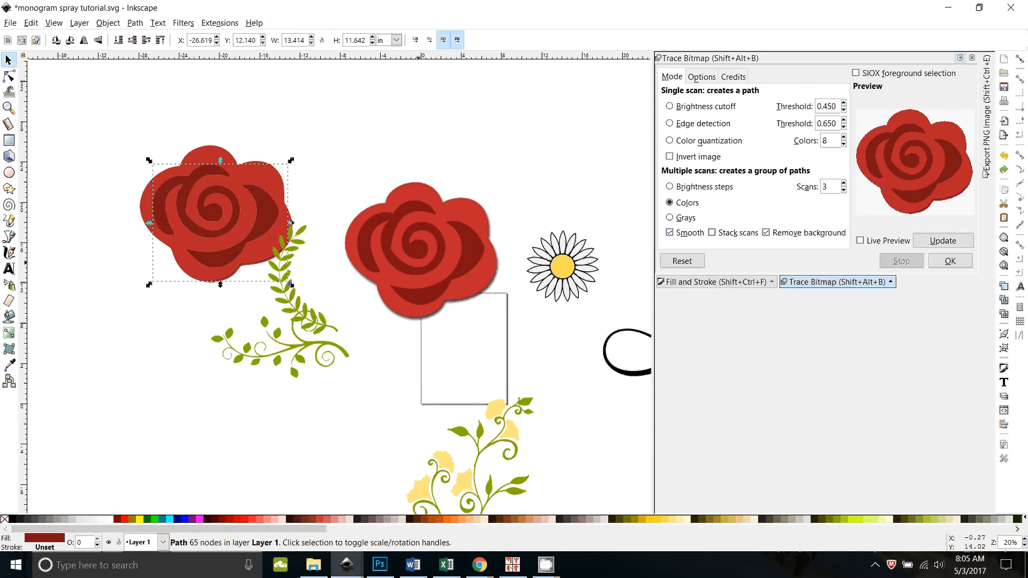
Step: Delete the original rose image and close the Trace Bitmap and Fill and Stroke dialogs
{"action": "left_click", "coordinate": [421, 284]}
{"action": "key", "text": "Delete"}
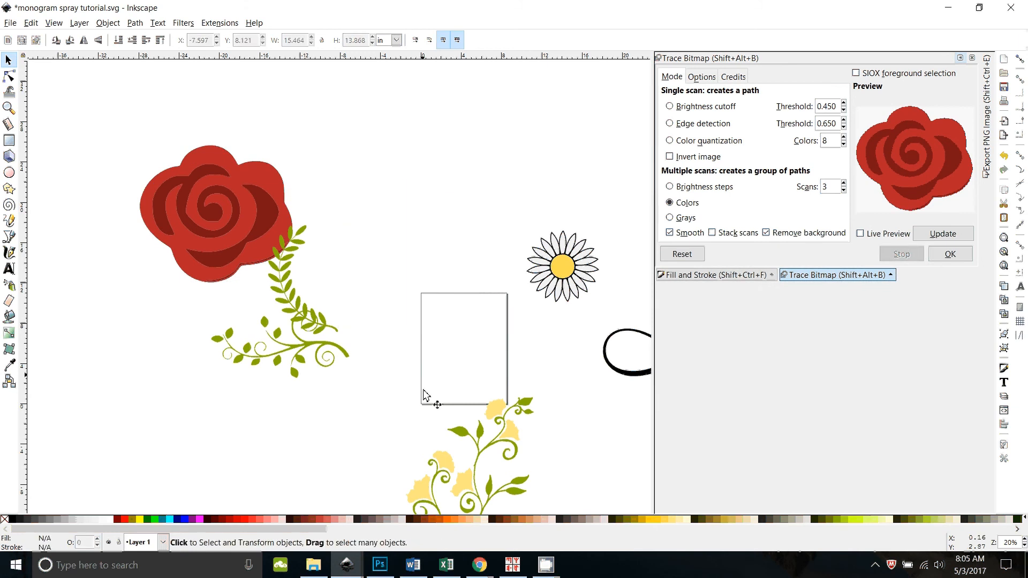
{"action": "scroll", "coordinate": [427, 390], "scroll_direction": "down", "scroll_amount": 2}
{"action": "left_click", "coordinate": [972, 58]}
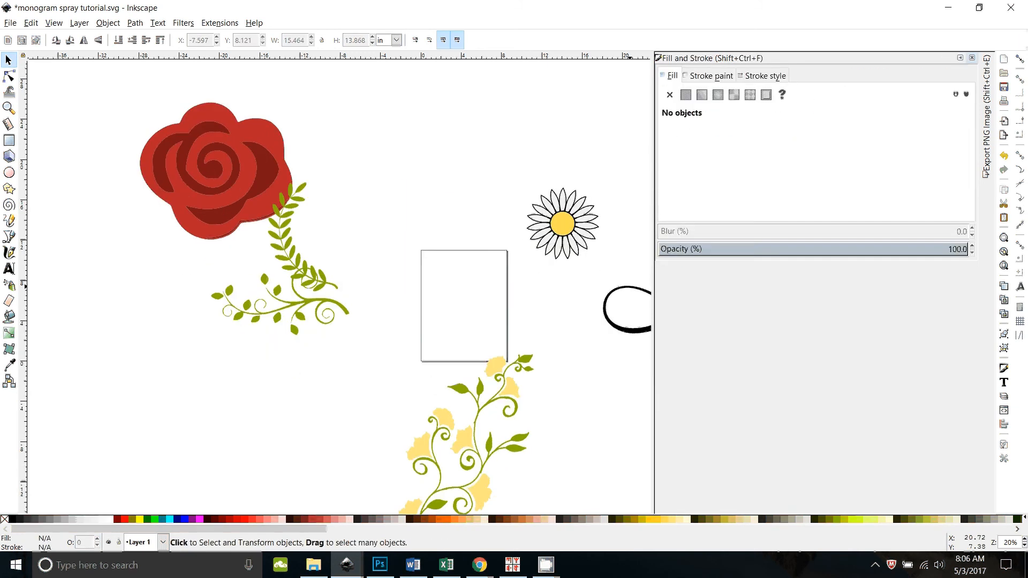
{"action": "left_click", "coordinate": [972, 57]}
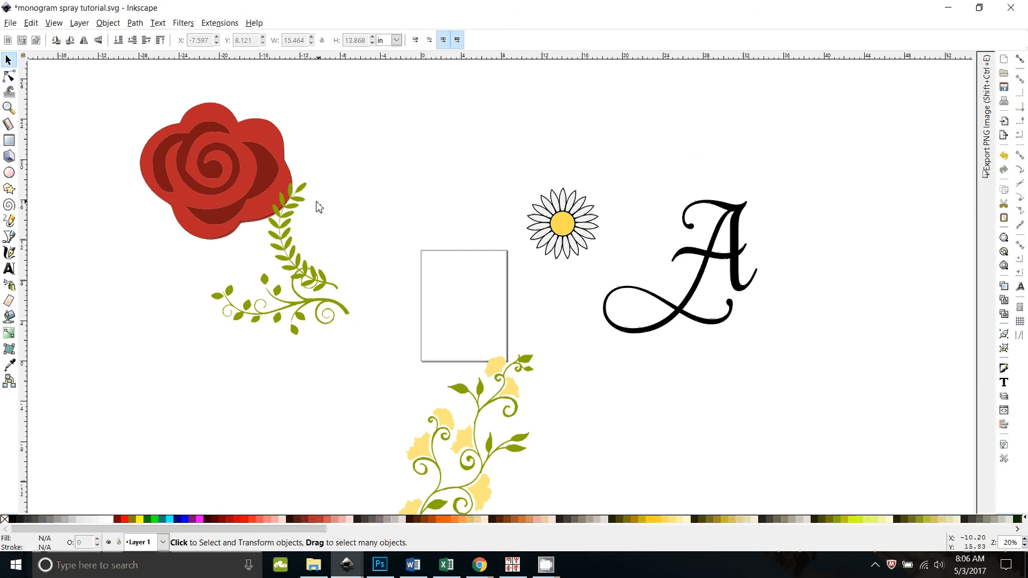
{"action": "left_click_drag", "start_coordinate": [139, 105], "coordinate": [331, 255]}
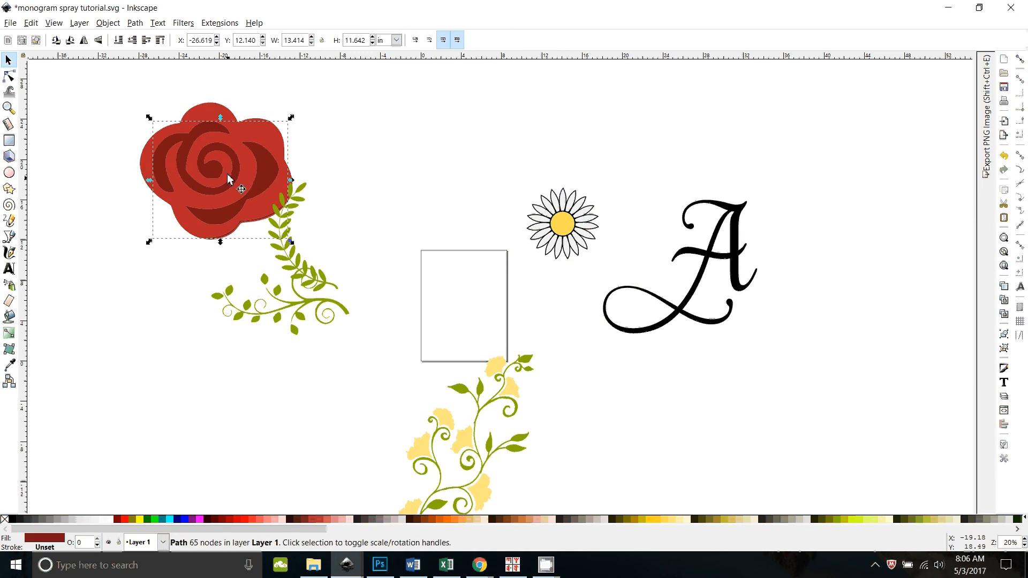
{"action": "key", "text": "Escape"}
{"action": "left_click", "coordinate": [202, 125]}
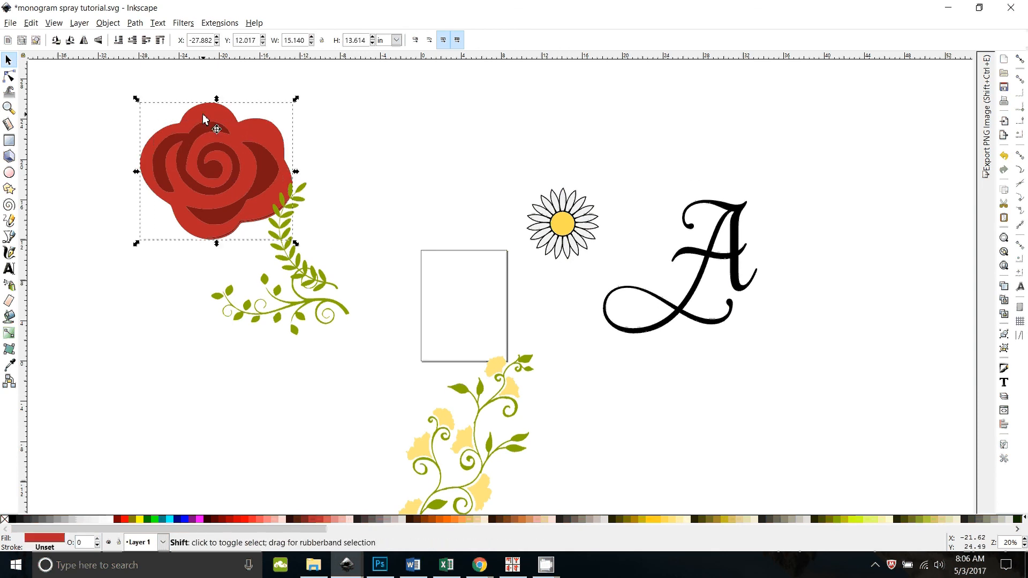
{"action": "key", "text": "Escape"}
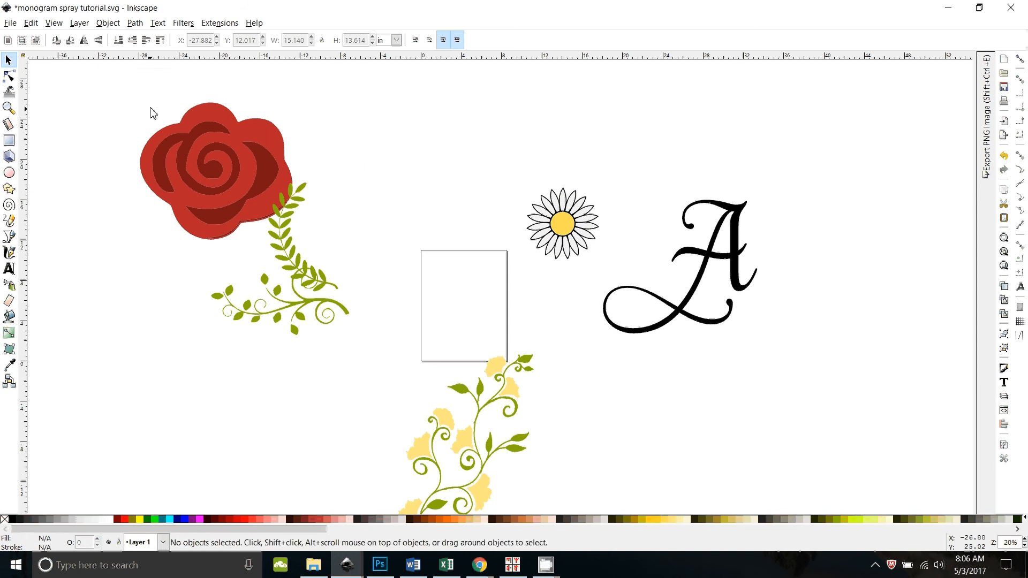
Step: Move both traced rose paths together onto the page area and scale them down proportionally to about 12.2 in wide
{"action": "left_click_drag", "start_coordinate": [133, 88], "coordinate": [337, 268]}
{"action": "left_click_drag", "start_coordinate": [230, 182], "coordinate": [494, 309]}
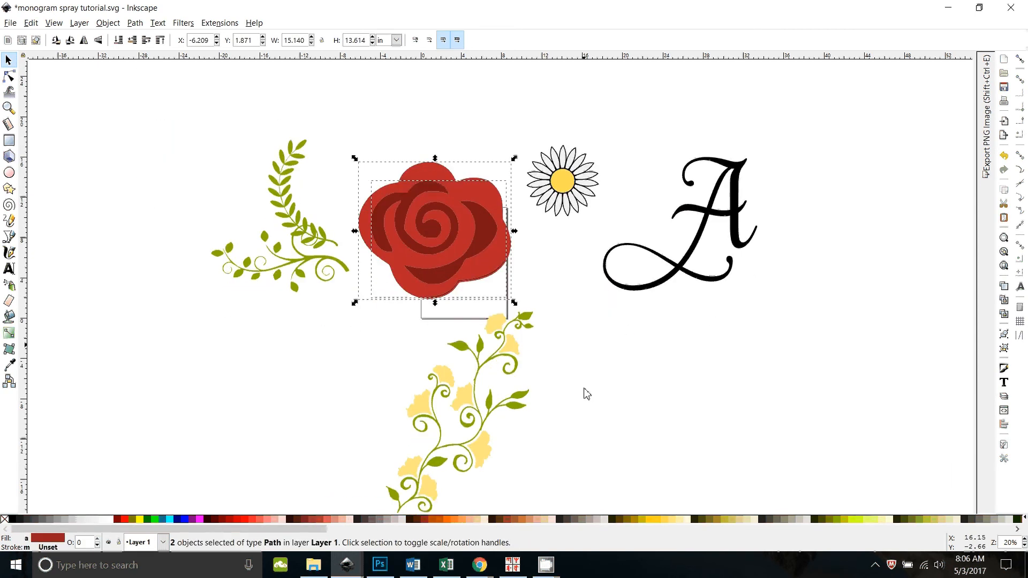
{"action": "left_click_drag", "start_coordinate": [514, 201], "coordinate": [498, 216]}
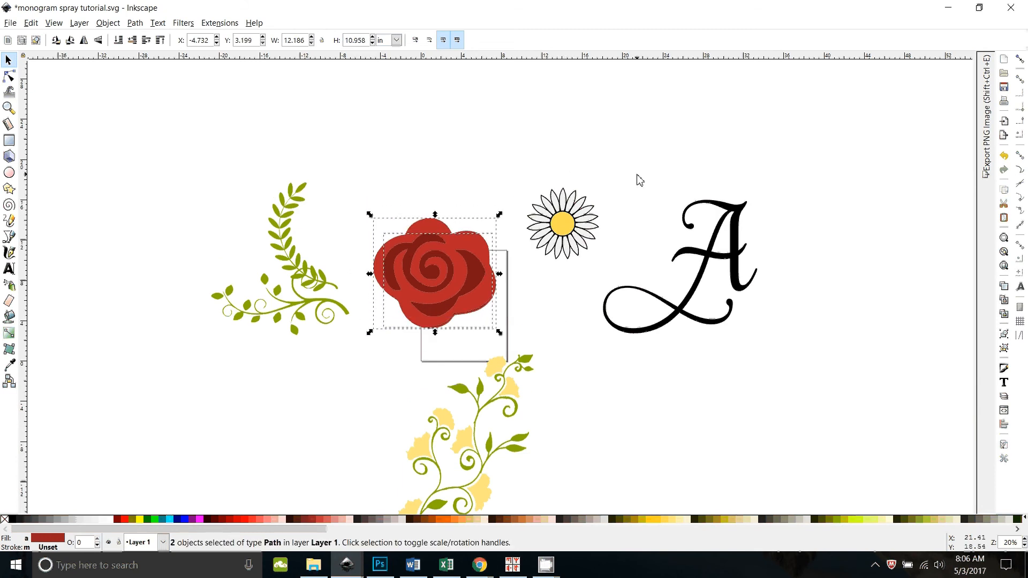
Step: Place the daisy over the rose's upper-right edge and a duplicate daisy behind the rose's lower-left edge
{"action": "left_click_drag", "start_coordinate": [638, 176], "coordinate": [521, 287]}
{"action": "left_click_drag", "start_coordinate": [564, 230], "coordinate": [478, 227]}
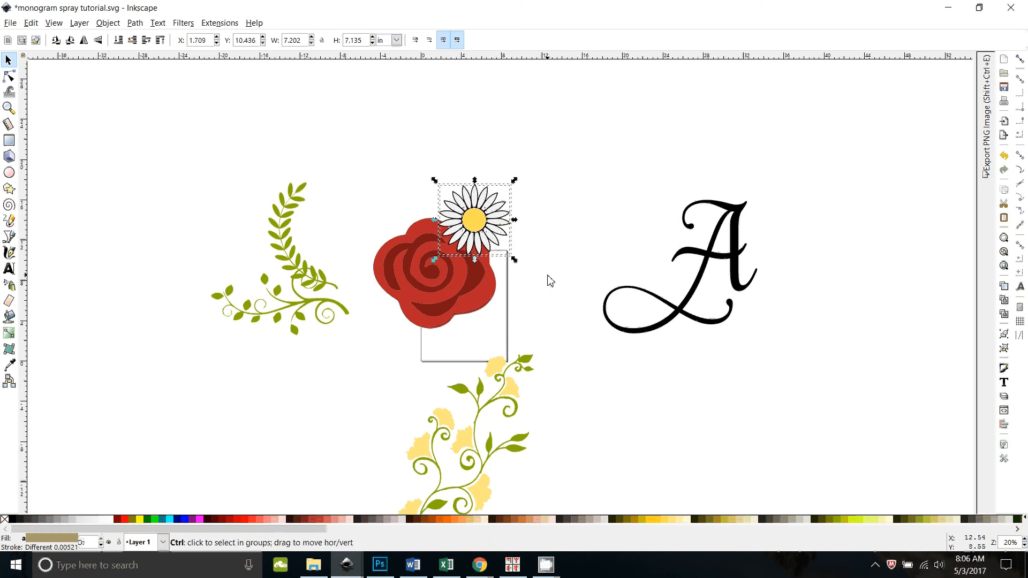
{"action": "key", "text": "ctrl+d"}
{"action": "left_click_drag", "start_coordinate": [476, 225], "coordinate": [400, 319]}
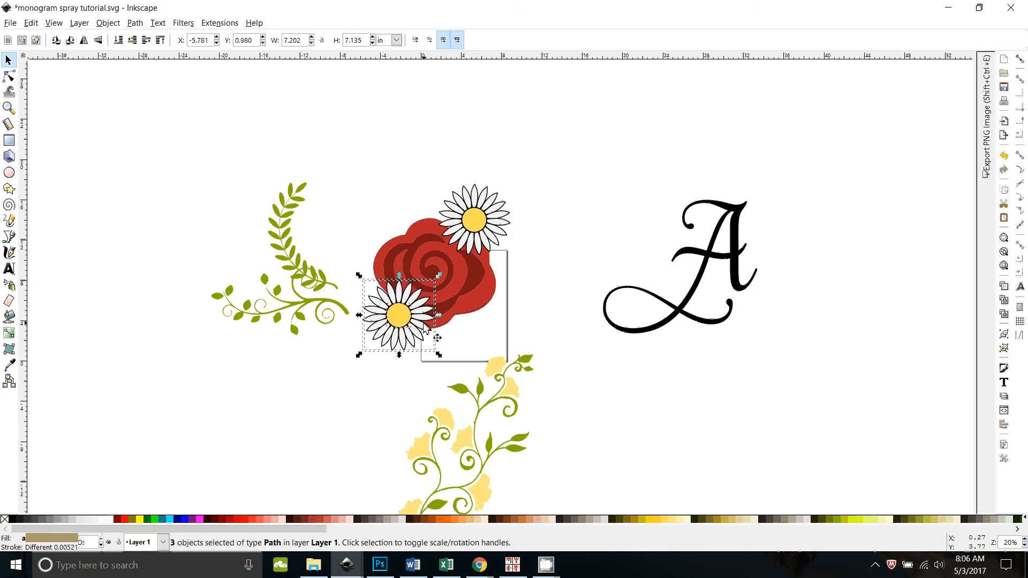
{"action": "key", "text": "Page_Down"}
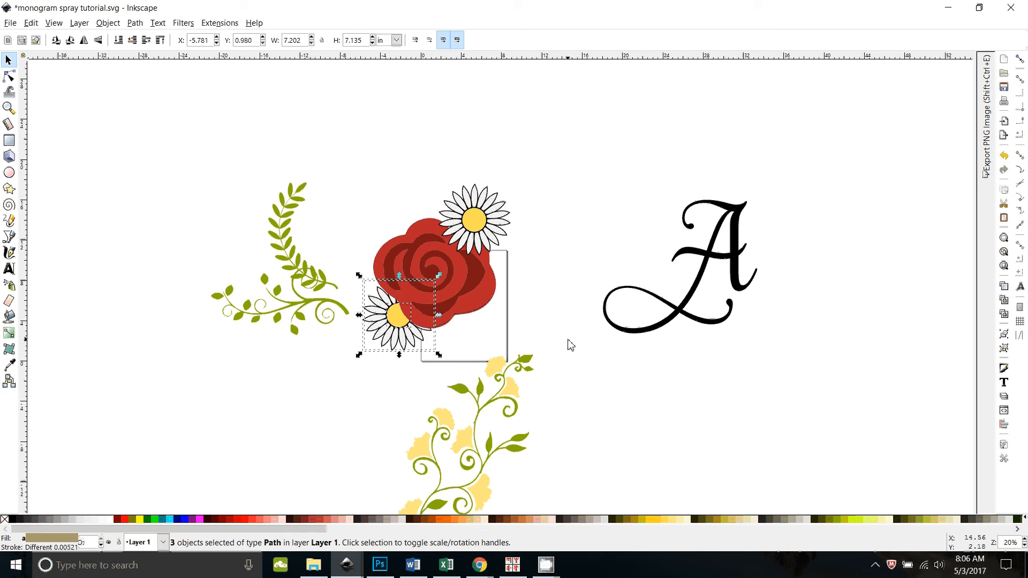
{"action": "left_click", "coordinate": [589, 405]}
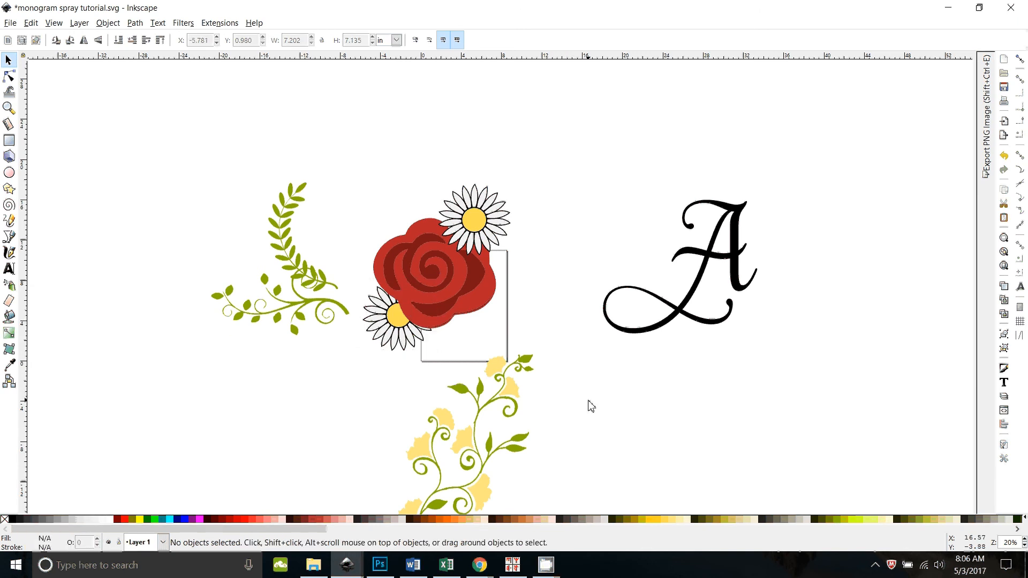
Step: Select all paths of the yellow-flowered vine and rotate them counterclockwise until the vine stands upright
{"action": "left_click", "coordinate": [282, 242]}
{"action": "scroll", "coordinate": [566, 425], "scroll_direction": "down", "scroll_amount": 4}
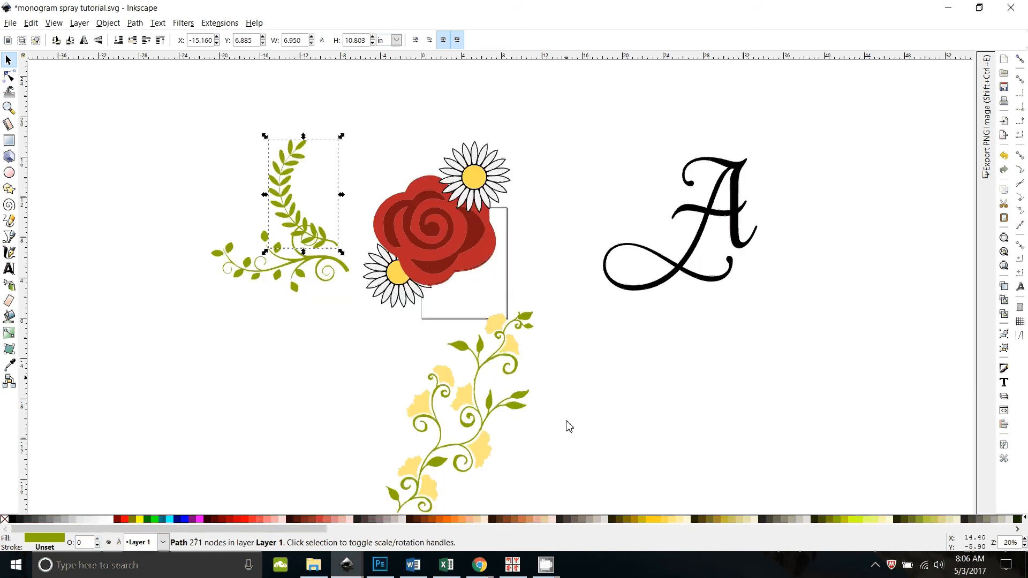
{"action": "left_click_drag", "start_coordinate": [583, 262], "coordinate": [333, 494]}
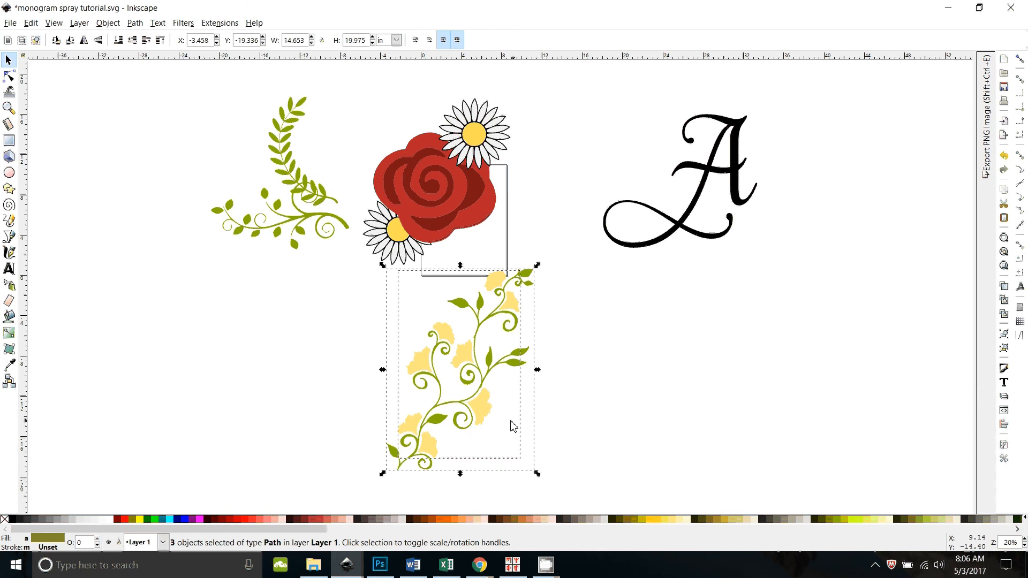
{"action": "left_click", "coordinate": [484, 406]}
{"action": "left_click_drag", "start_coordinate": [538, 473], "coordinate": [553, 418]}
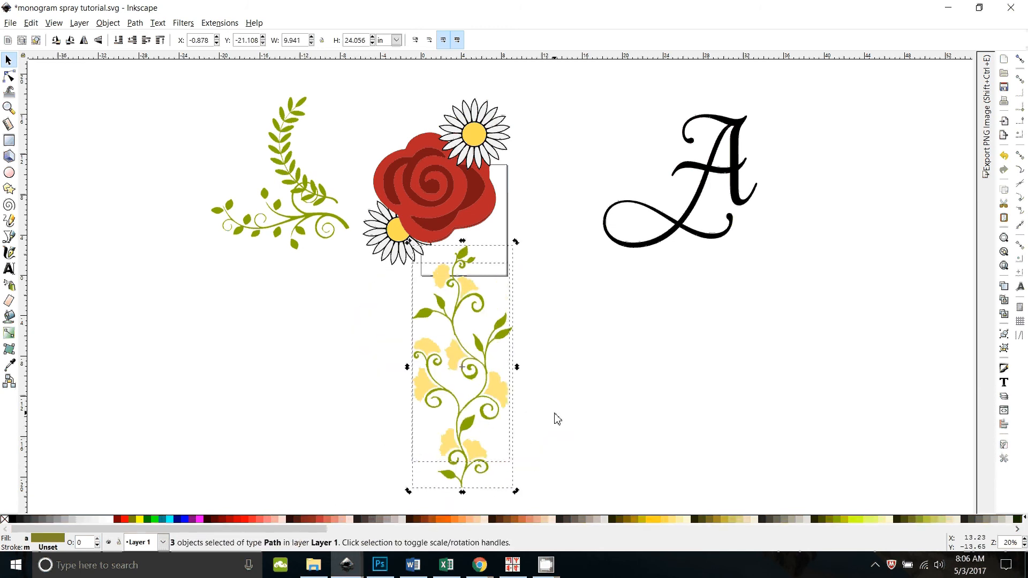
Step: Place the vine behind the rose and daisies at the bottom of the stack and enlarge it to about 25.5 in tall
{"action": "left_click_drag", "start_coordinate": [495, 396], "coordinate": [474, 265]}
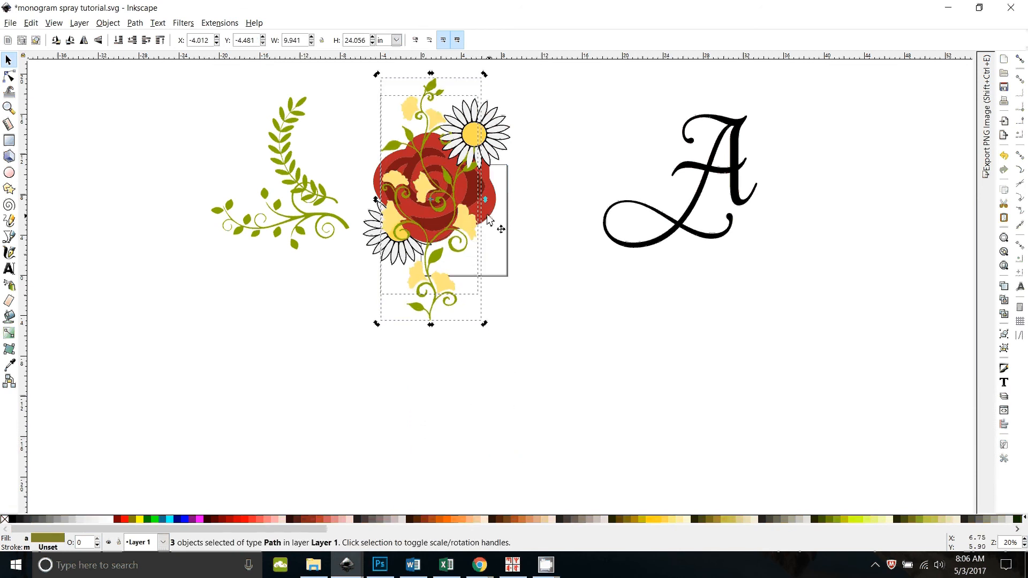
{"action": "left_click_drag", "start_coordinate": [467, 221], "coordinate": [468, 218]}
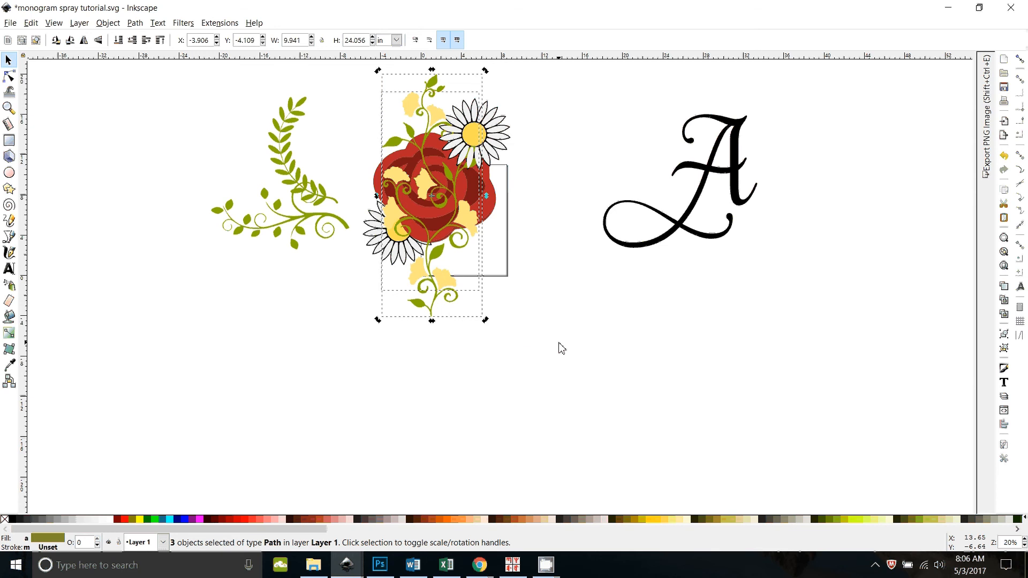
{"action": "key", "text": "End"}
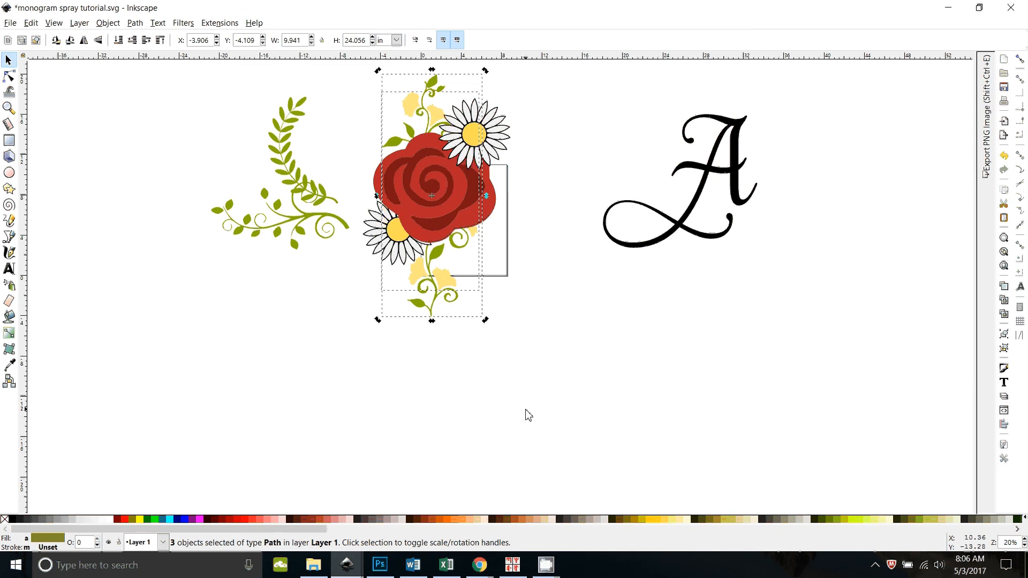
{"action": "scroll", "coordinate": [526, 416], "scroll_direction": "up", "scroll_amount": 2}
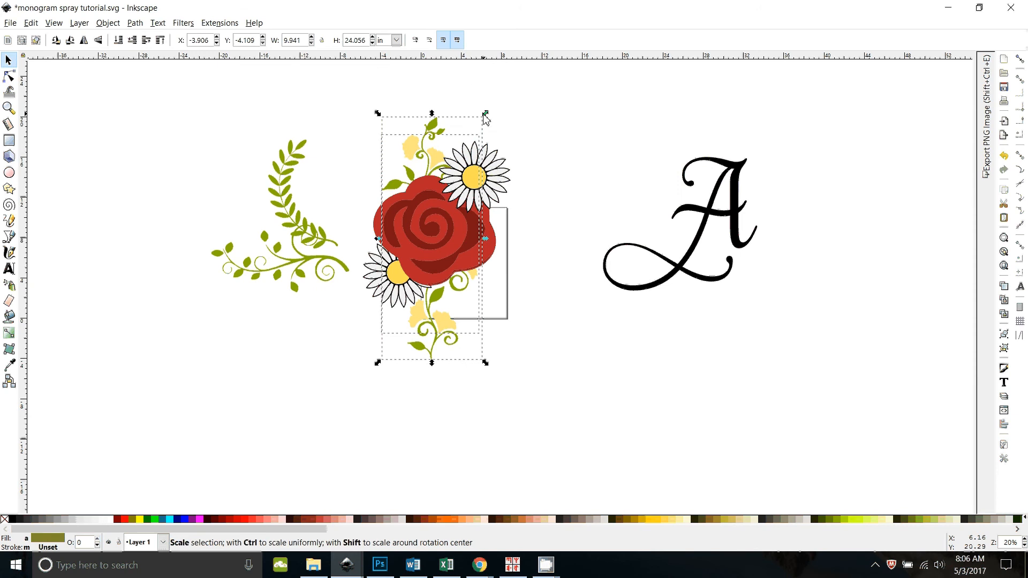
{"action": "left_click_drag", "start_coordinate": [486, 114], "coordinate": [493, 101]}
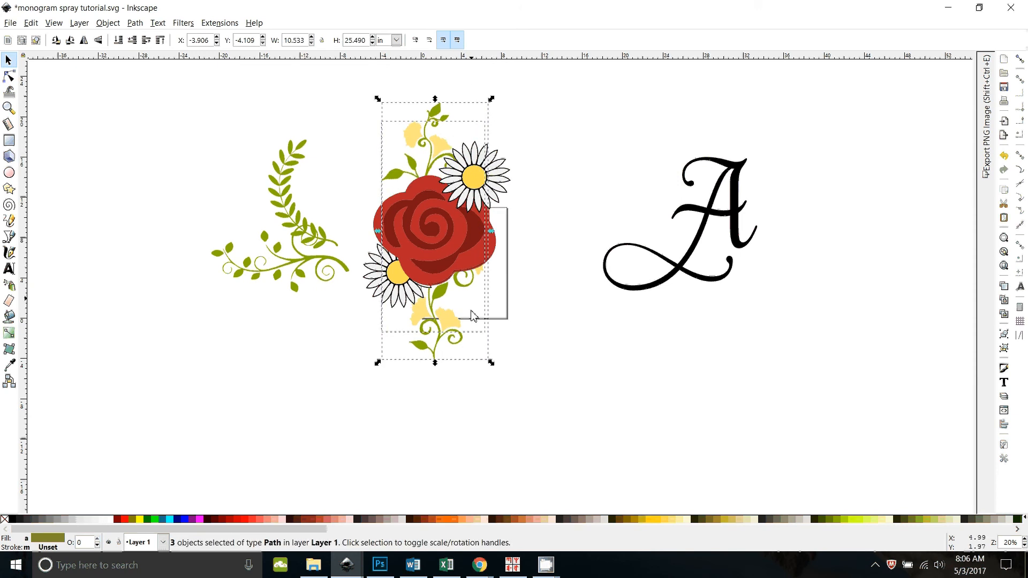
Step: Tilt the vine slightly counterclockwise and adjust its position so flowers and leaves extend above and below the rose
{"action": "left_click", "coordinate": [438, 341]}
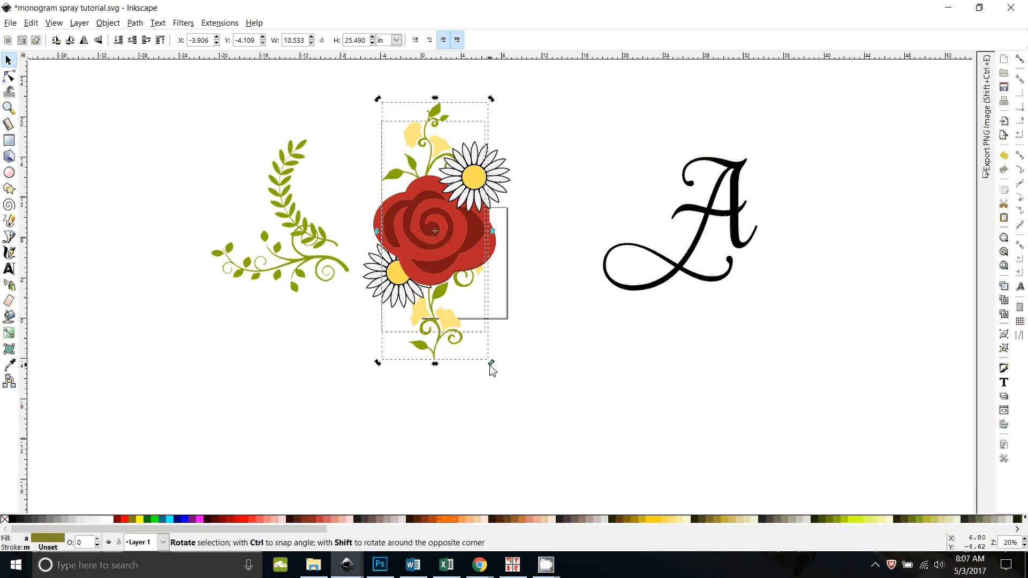
{"action": "left_click_drag", "start_coordinate": [489, 363], "coordinate": [499, 362]}
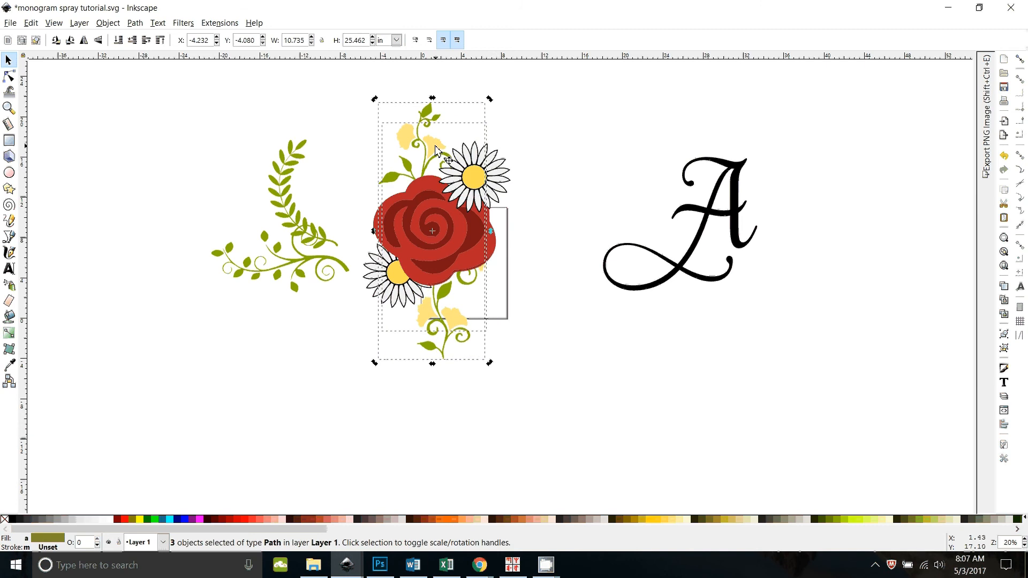
{"action": "left_click_drag", "start_coordinate": [434, 147], "coordinate": [420, 145]}
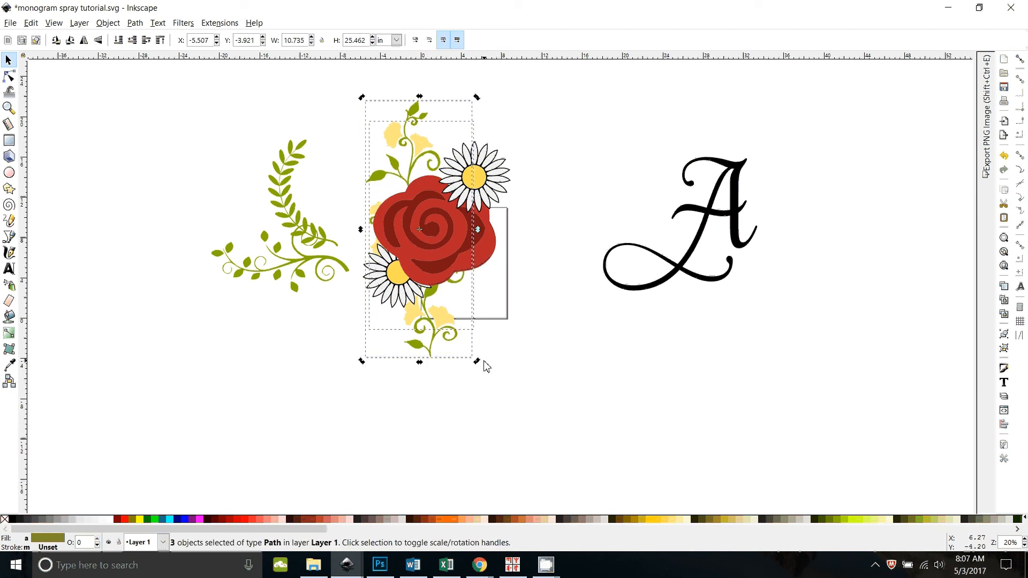
{"action": "left_click_drag", "start_coordinate": [478, 362], "coordinate": [488, 356]}
{"action": "left_click_drag", "start_coordinate": [442, 321], "coordinate": [462, 321]}
{"action": "left_click_drag", "start_coordinate": [462, 359], "coordinate": [455, 362]}
{"action": "left_click", "coordinate": [457, 412]}
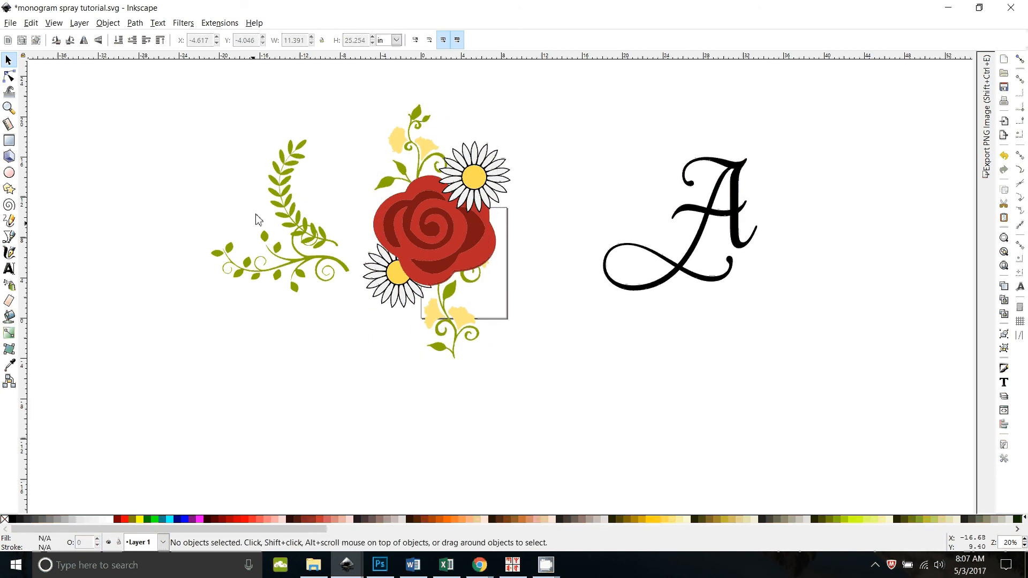
Step: Move the leafy branch up and away from the curly sprig, and select the sprig to inspect its nodes
{"action": "left_click", "coordinate": [282, 191]}
{"action": "left_click", "coordinate": [302, 260]}
{"action": "left_click_drag", "start_coordinate": [278, 188], "coordinate": [194, 131]}
{"action": "key", "text": "n"}
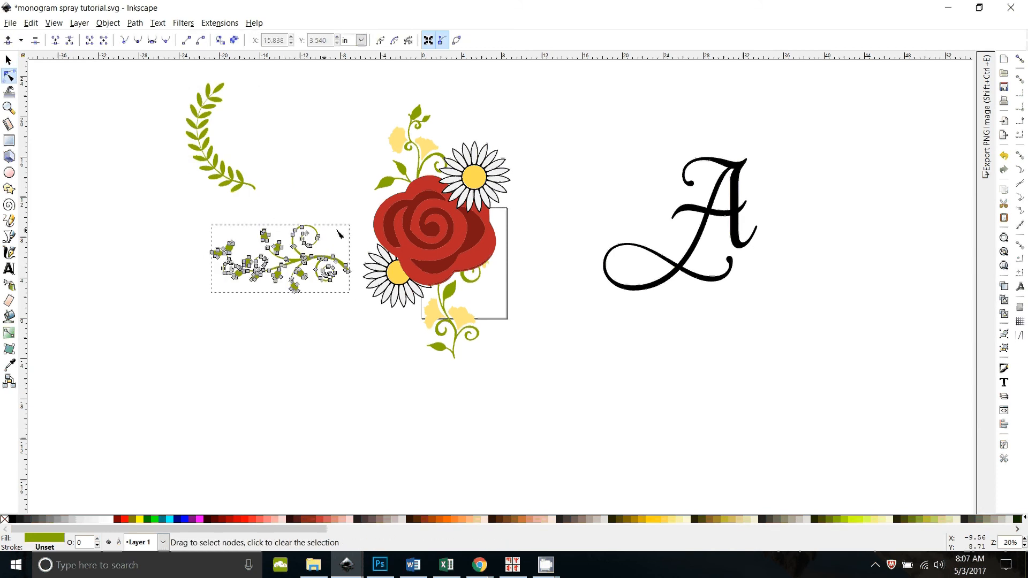
{"action": "key", "text": "s"}
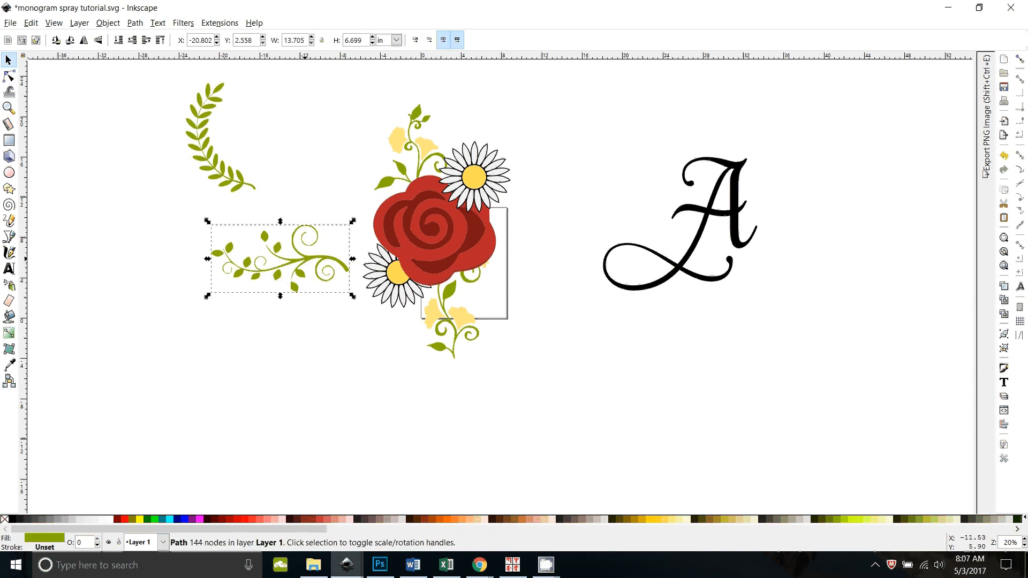
Step: Place the curly sprig over the rose's left side and a duplicate, flipped vertically and horizontally, over its right side
{"action": "left_click_drag", "start_coordinate": [307, 259], "coordinate": [393, 223]}
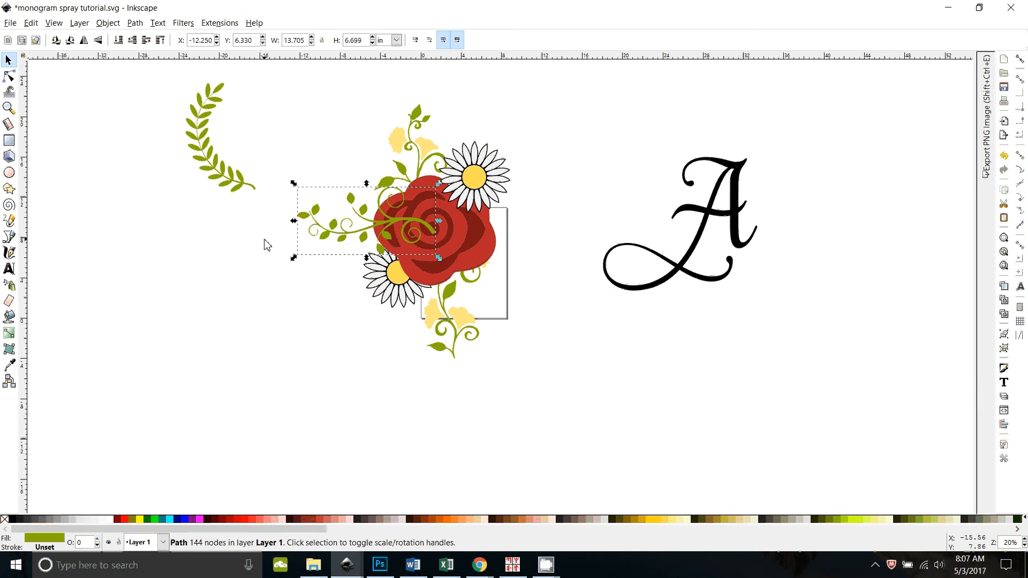
{"action": "key", "text": "ctrl+d"}
{"action": "left_click", "coordinate": [98, 40]}
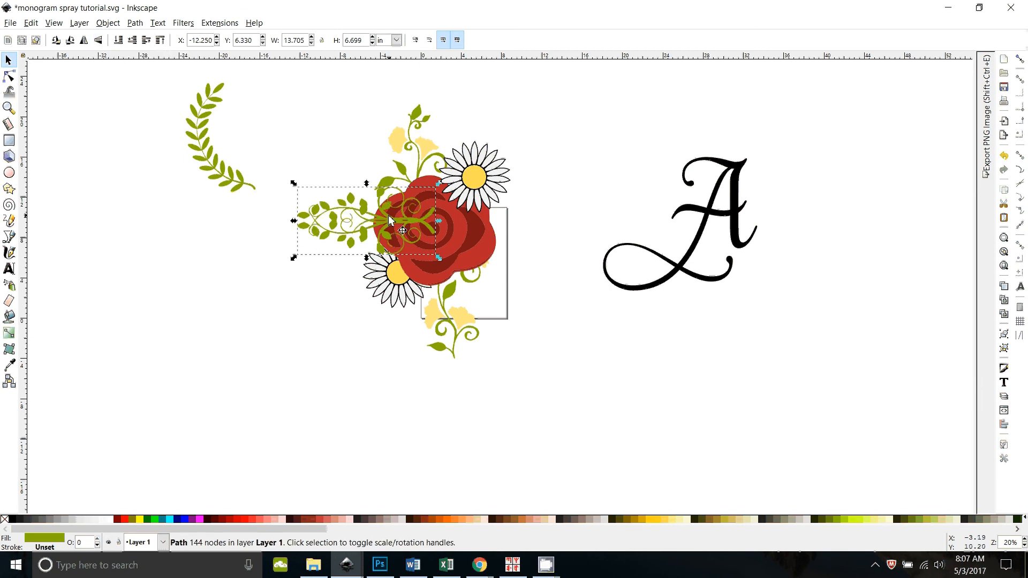
{"action": "left_click_drag", "start_coordinate": [394, 222], "coordinate": [539, 257]}
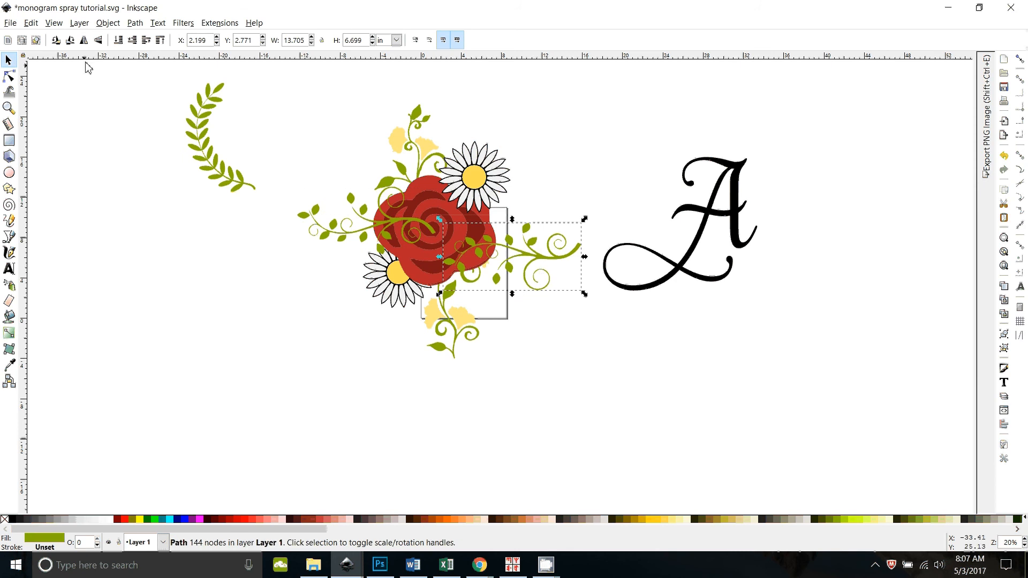
{"action": "left_click", "coordinate": [84, 41]}
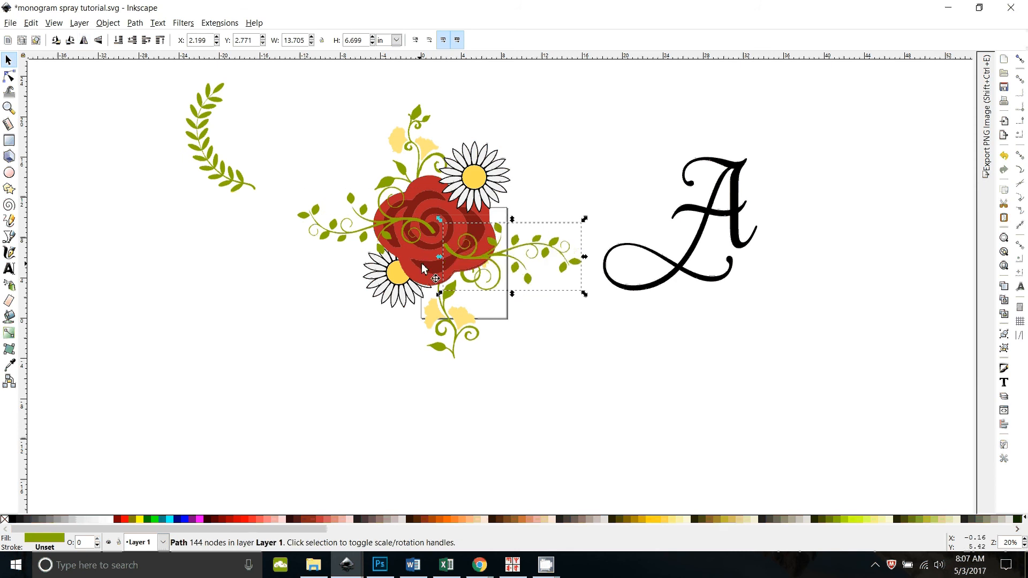
Step: Tilt the sprig copy slightly clockwise and adjust its position so its leafy end extends outward from the rose's right side
{"action": "left_click_drag", "start_coordinate": [512, 250], "coordinate": [508, 245]}
{"action": "left_click", "coordinate": [508, 245]}
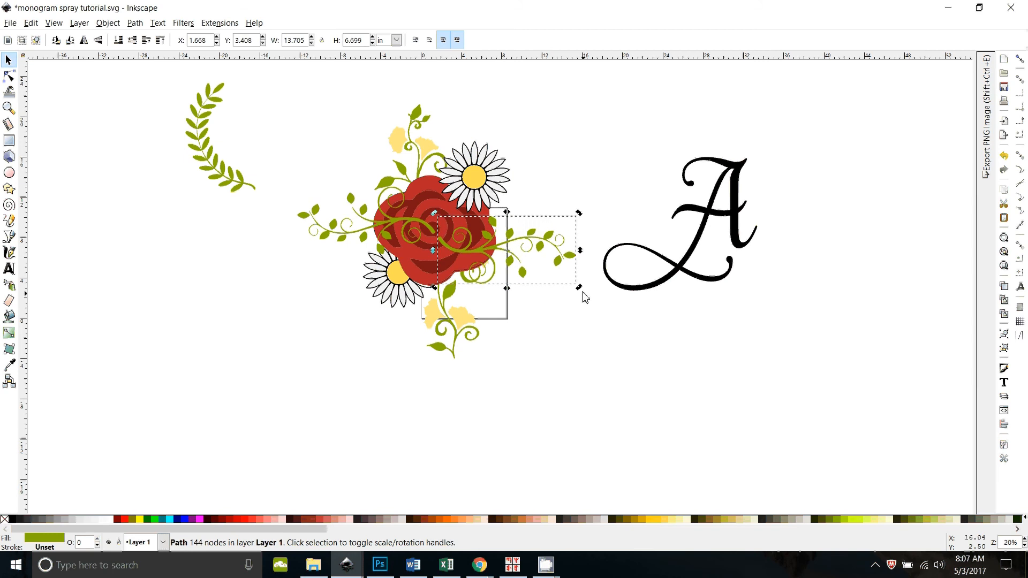
{"action": "mouse_move", "coordinate": [582, 291]}
{"action": "left_mouse_down"}
{"action": "mouse_move", "coordinate": [575, 300]}
{"action": "mouse_move", "coordinate": [576, 287]}
{"action": "mouse_move", "coordinate": [565, 290]}
{"action": "left_mouse_up"}
{"action": "left_click_drag", "start_coordinate": [512, 245], "coordinate": [503, 257]}
{"action": "left_click", "coordinate": [165, 195]}
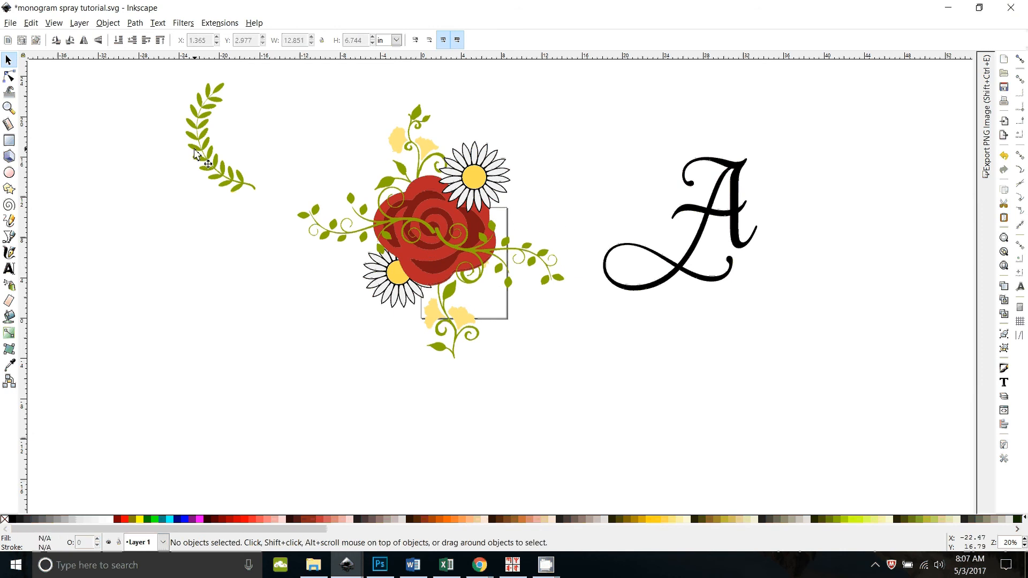
Step: Move the leafy branch down beside the spray and rotate it clockwise until it forms a wide horizontal arch
{"action": "left_click", "coordinate": [221, 180]}
{"action": "left_click_drag", "start_coordinate": [221, 179], "coordinate": [229, 295]}
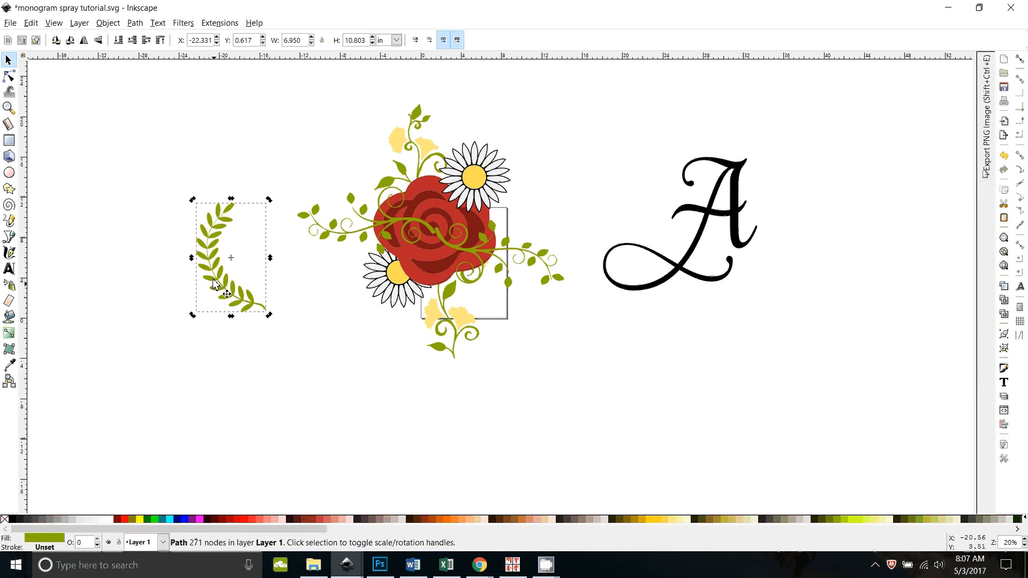
{"action": "left_click", "coordinate": [214, 282]}
{"action": "left_click_drag", "start_coordinate": [269, 202], "coordinate": [287, 292]}
{"action": "left_click", "coordinate": [281, 266]}
{"action": "left_click", "coordinate": [287, 286]}
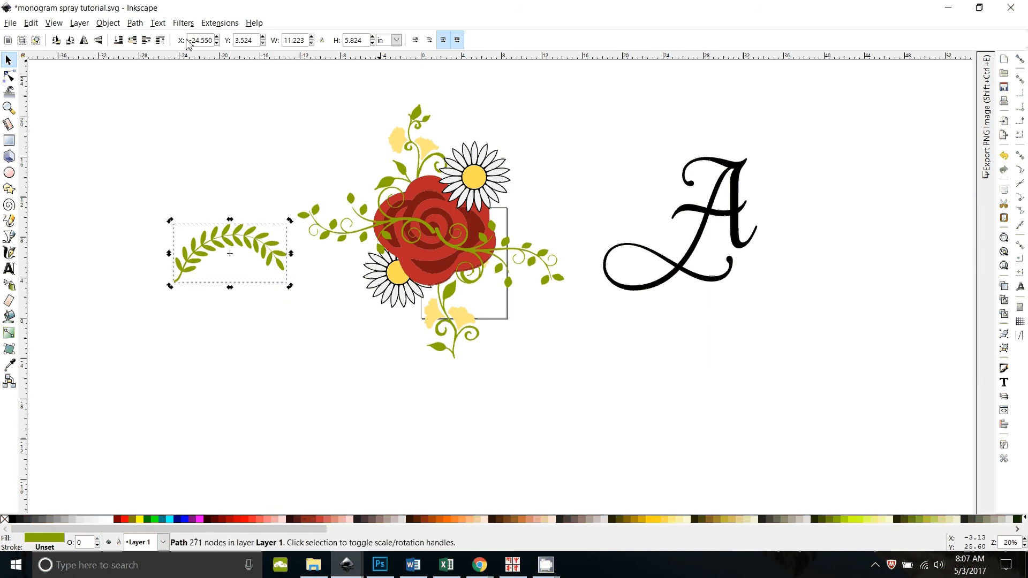
Step: Add a Bend path effect to the leafy branch
{"action": "left_click", "coordinate": [135, 23]}
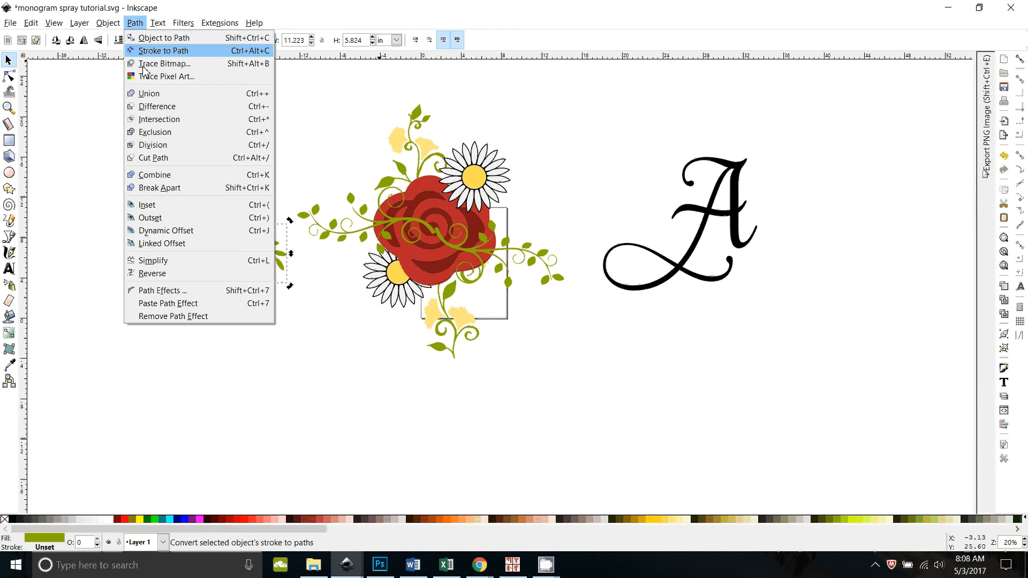
{"action": "left_click", "coordinate": [167, 292]}
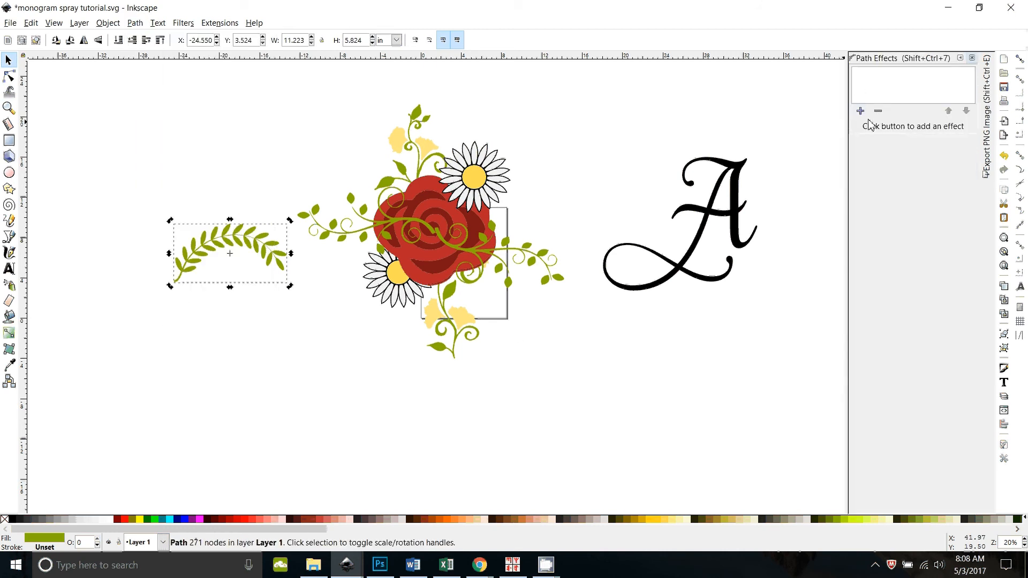
{"action": "left_click", "coordinate": [861, 111]}
{"action": "left_click", "coordinate": [461, 264]}
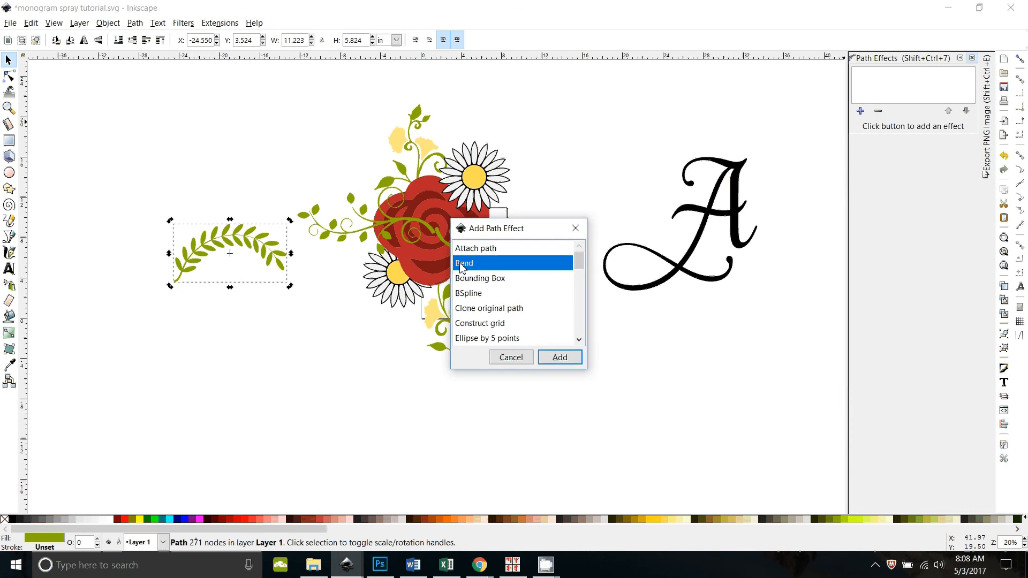
{"action": "left_click", "coordinate": [560, 357]}
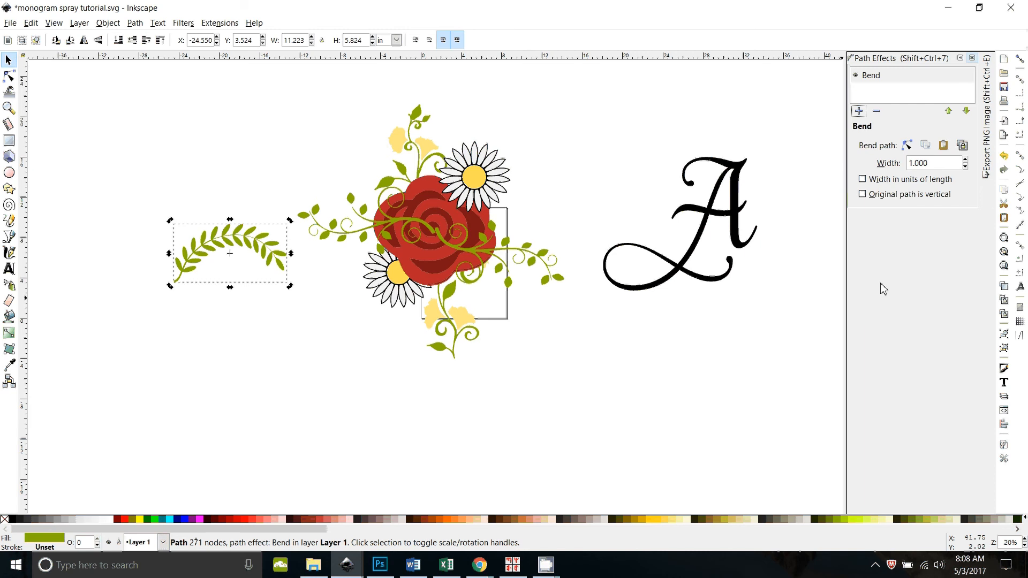
Step: Reshape the branch's bend path into a gentle S-curve with a bend width of 1.088, and convert the result to a plain path
{"action": "left_click", "coordinate": [907, 148]}
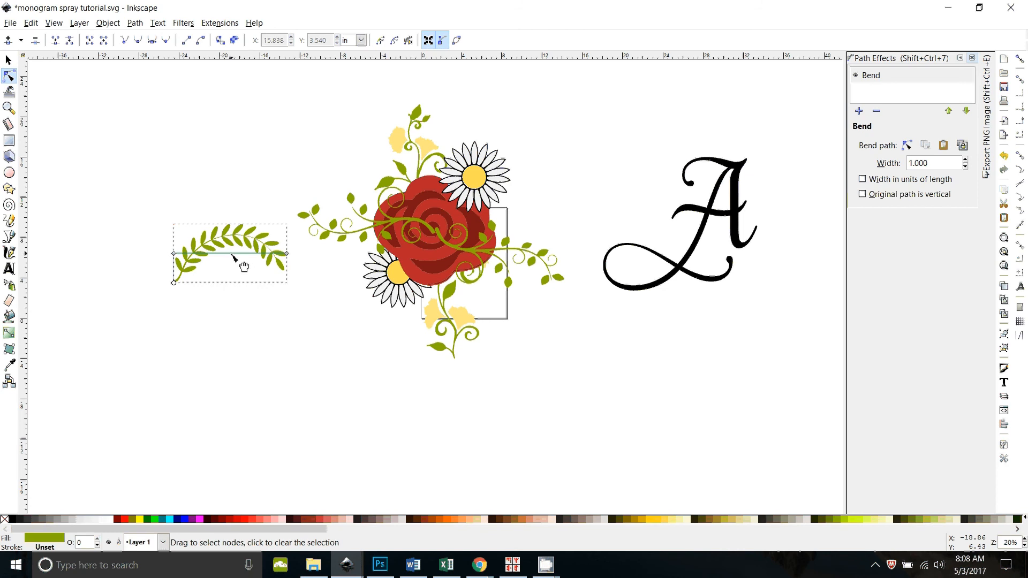
{"action": "left_click_drag", "start_coordinate": [232, 258], "coordinate": [282, 236]}
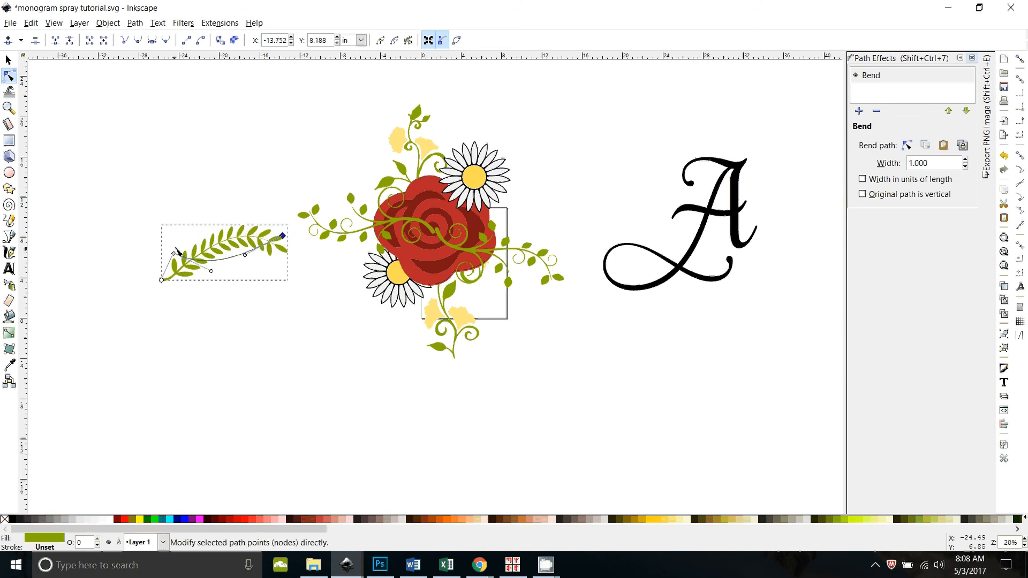
{"action": "left_click_drag", "start_coordinate": [161, 280], "coordinate": [205, 281]}
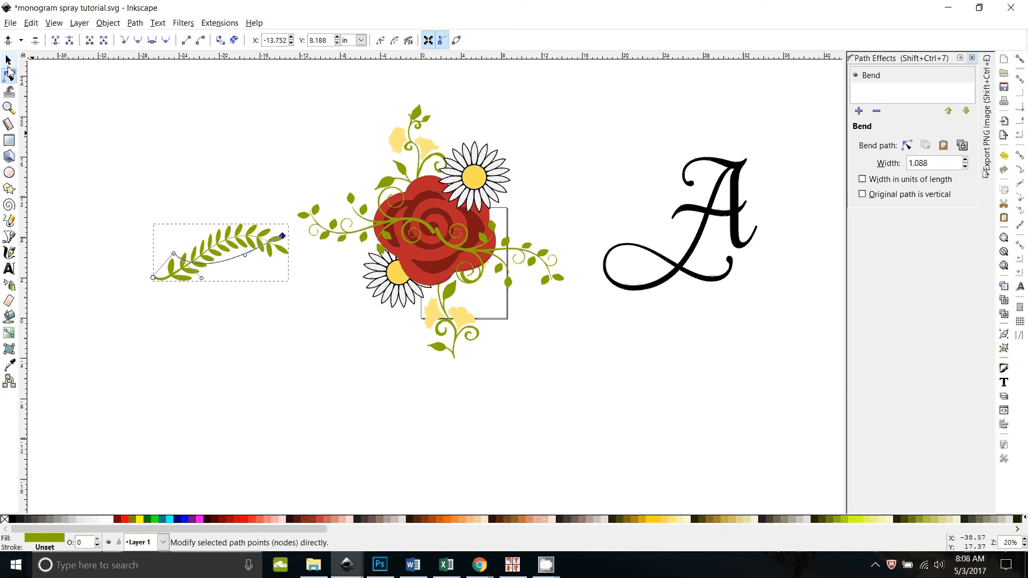
{"action": "left_click", "coordinate": [9, 62]}
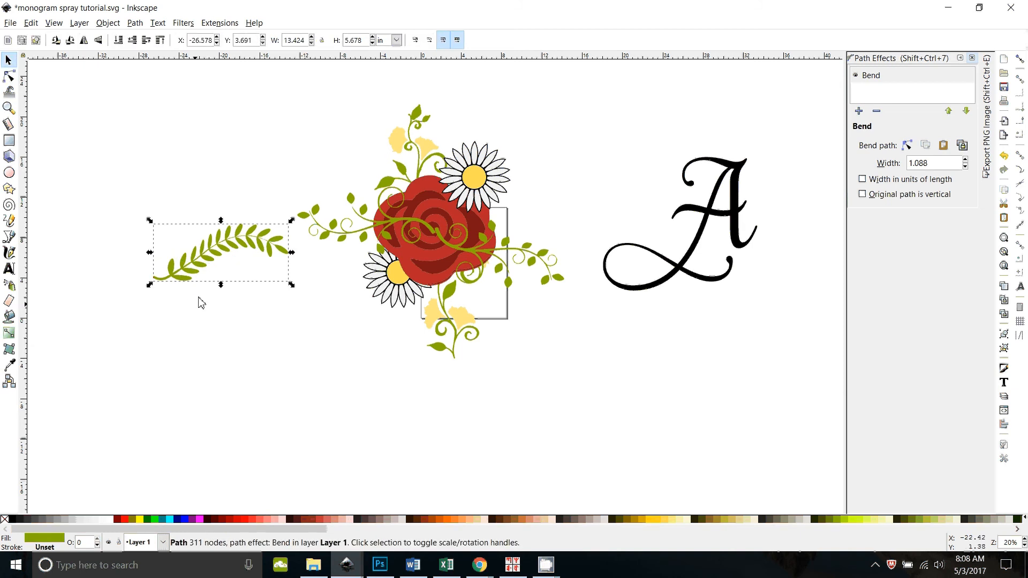
{"action": "left_click", "coordinate": [135, 23]}
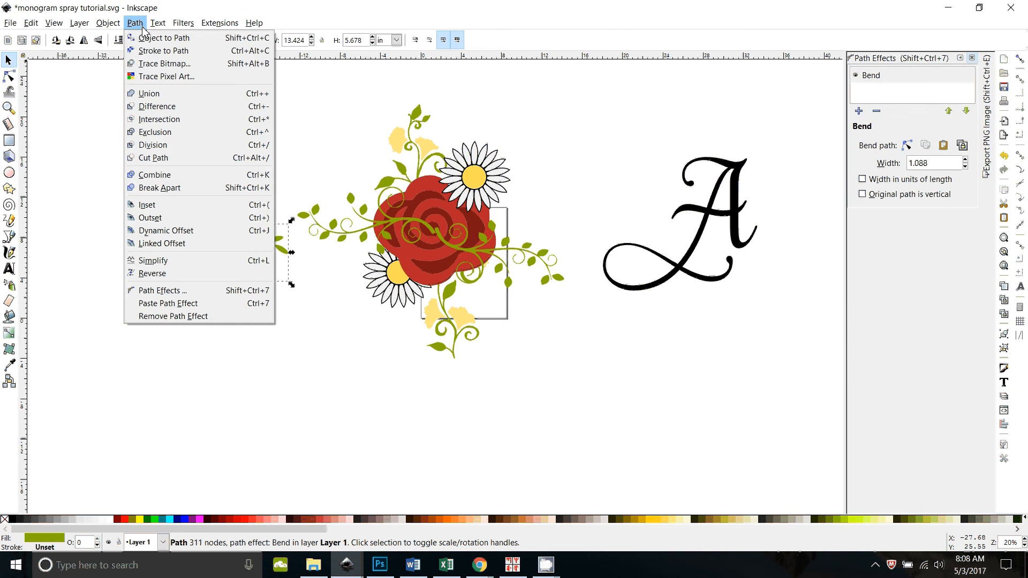
{"action": "left_click", "coordinate": [148, 39]}
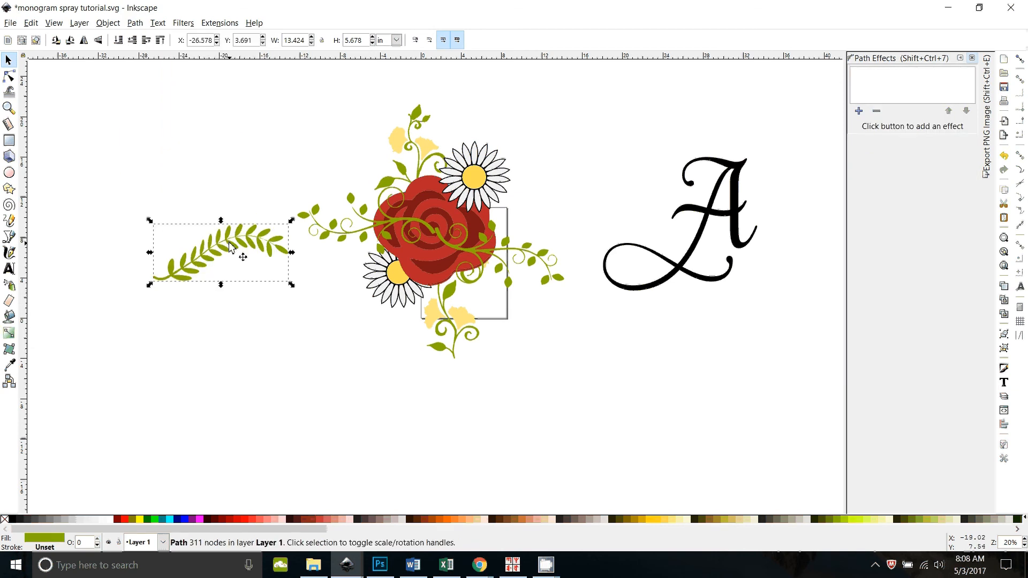
Step: Move the leafy branch over the rose's right side and place a horizontally mirrored duplicate over its left side
{"action": "left_click_drag", "start_coordinate": [241, 255], "coordinate": [516, 234]}
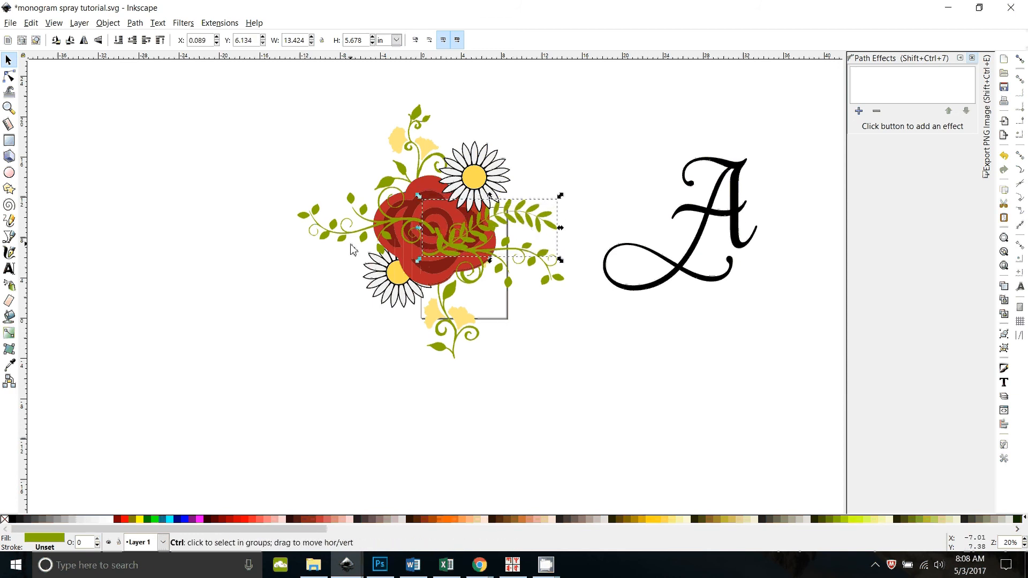
{"action": "left_click", "coordinate": [87, 43]}
{"action": "left_click_drag", "start_coordinate": [528, 247], "coordinate": [421, 215]}
Step: Move the mirrored branch to the lower daisy and rotate it counterclockwise so its leaves extend down and left from the rose
{"action": "left_click", "coordinate": [421, 215]}
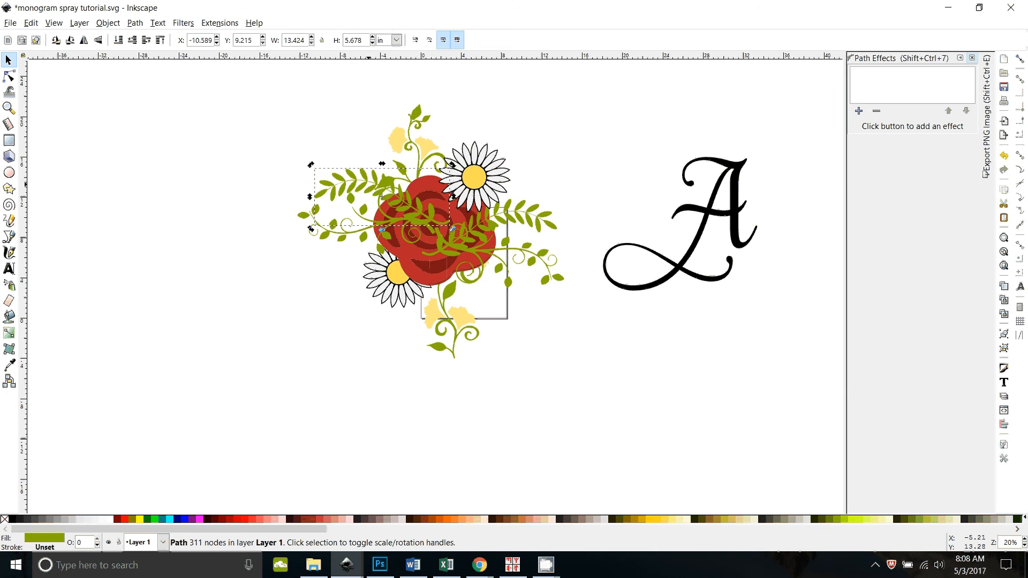
{"action": "left_click_drag", "start_coordinate": [402, 200], "coordinate": [373, 297]}
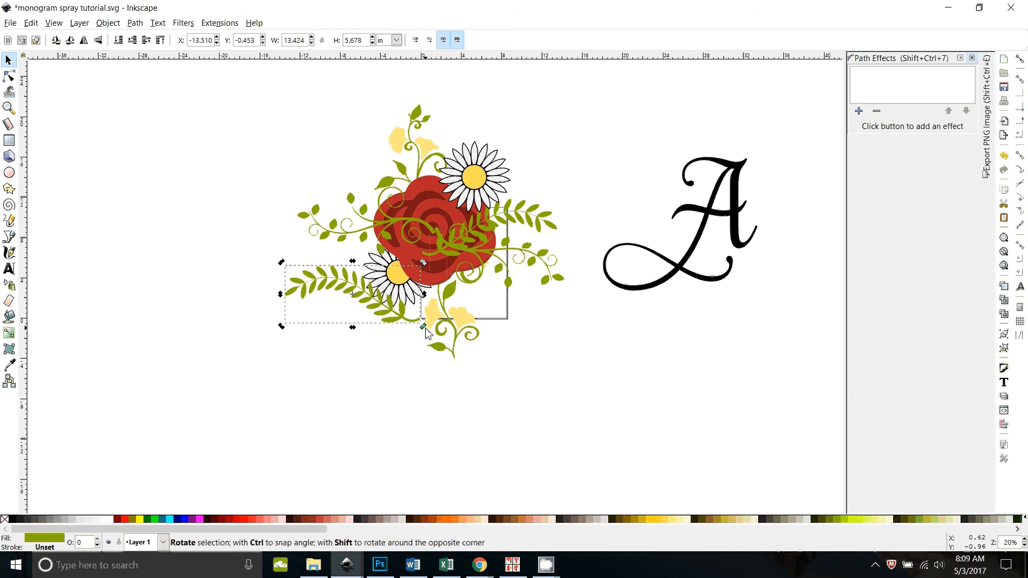
{"action": "left_click_drag", "start_coordinate": [424, 327], "coordinate": [414, 252]}
{"action": "left_click_drag", "start_coordinate": [342, 302], "coordinate": [379, 291]}
{"action": "left_click", "coordinate": [447, 429]}
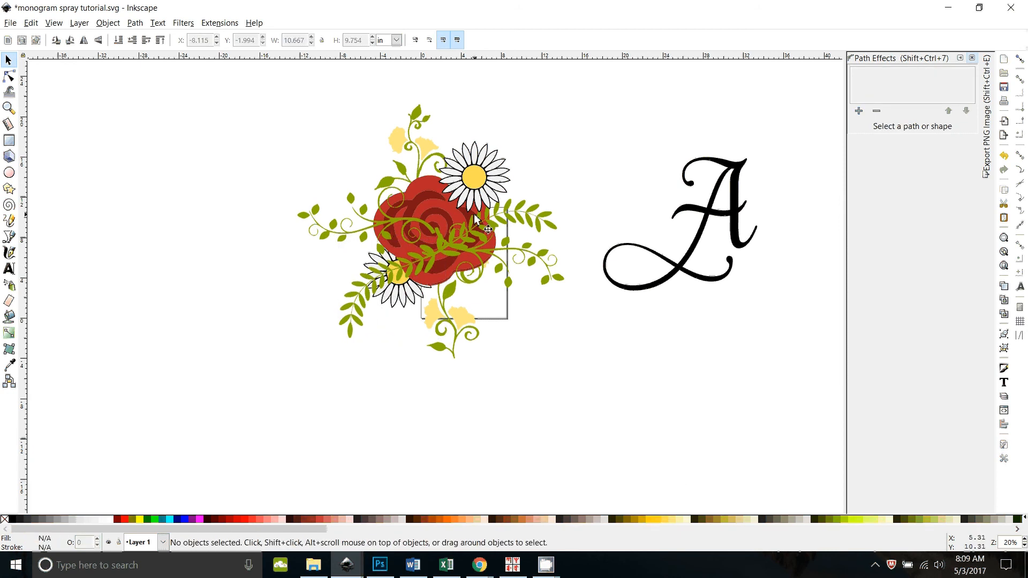
Step: Send both leafy branches and both curly sprigs to the bottom of the stack, behind the rose and daisies
{"action": "left_click", "coordinate": [484, 228]}
{"action": "key", "text": "End"}
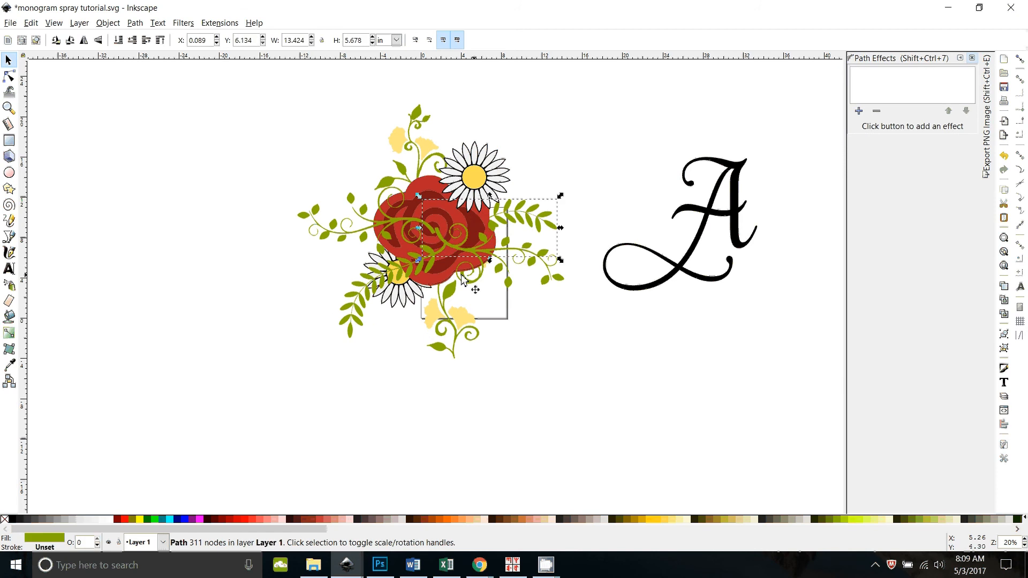
{"action": "left_click", "coordinate": [403, 272]}
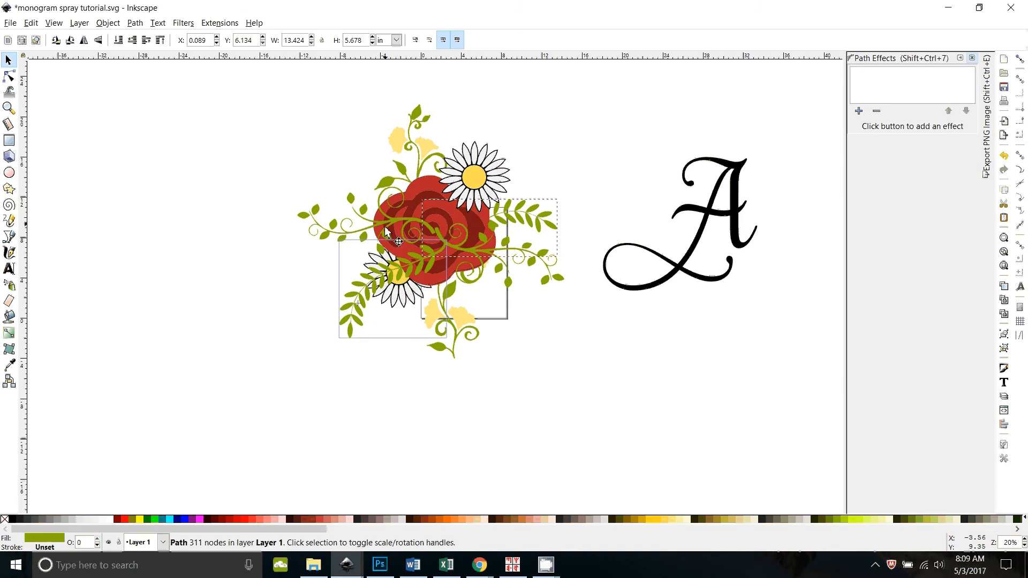
{"action": "left_click", "coordinate": [410, 273]}
{"action": "key", "text": "End"}
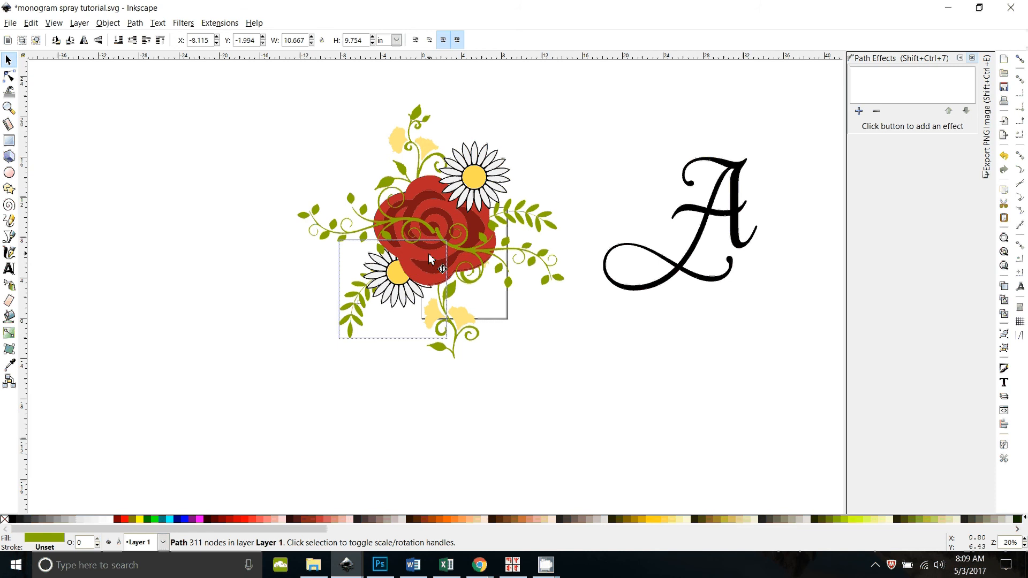
{"action": "left_click", "coordinate": [432, 252]}
{"action": "key", "text": "End"}
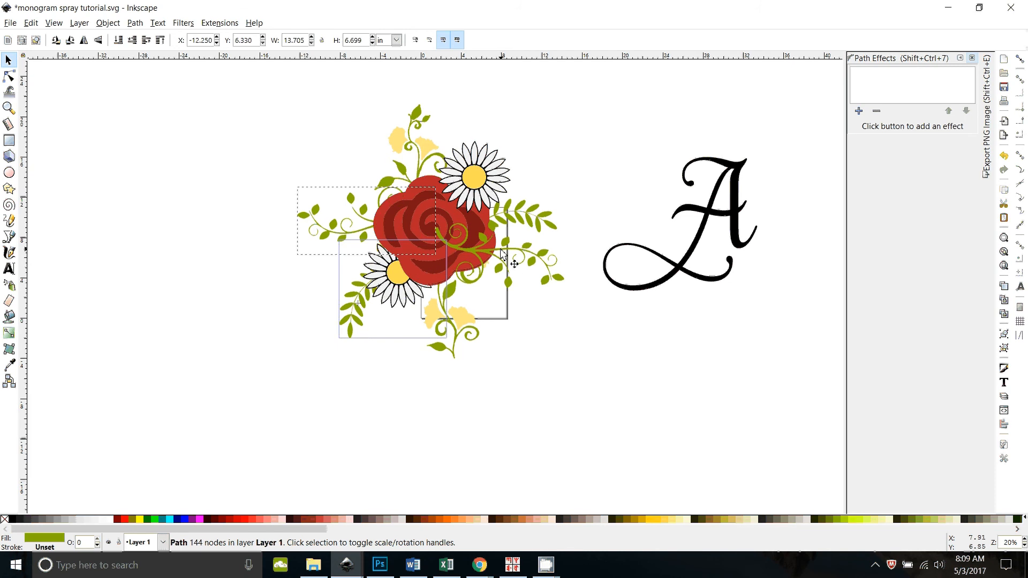
{"action": "left_click", "coordinate": [502, 250]}
{"action": "key", "text": "End"}
{"action": "left_click", "coordinate": [547, 407]}
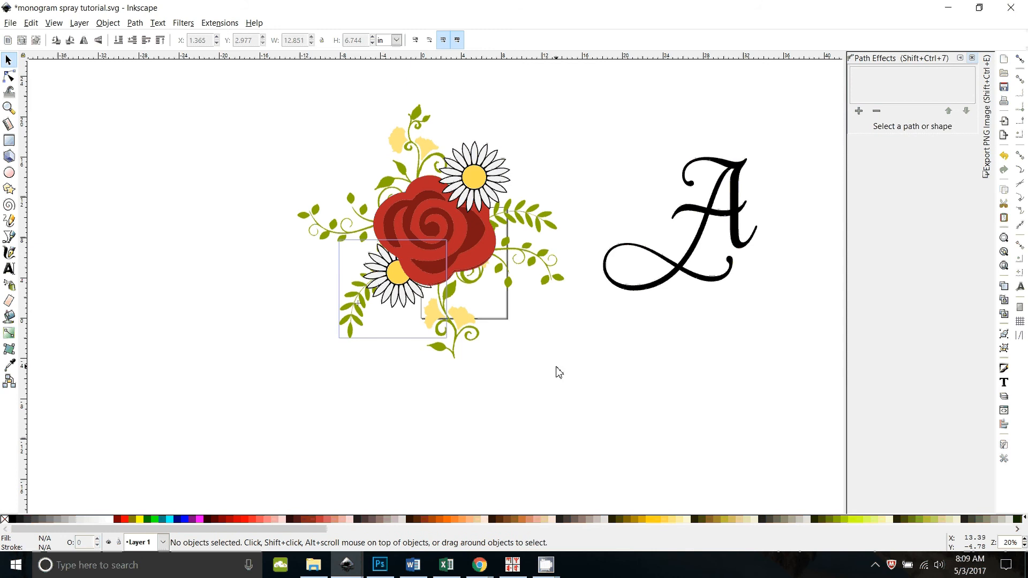
{"action": "left_click", "coordinate": [9, 76]}
{"action": "left_click", "coordinate": [8, 58]}
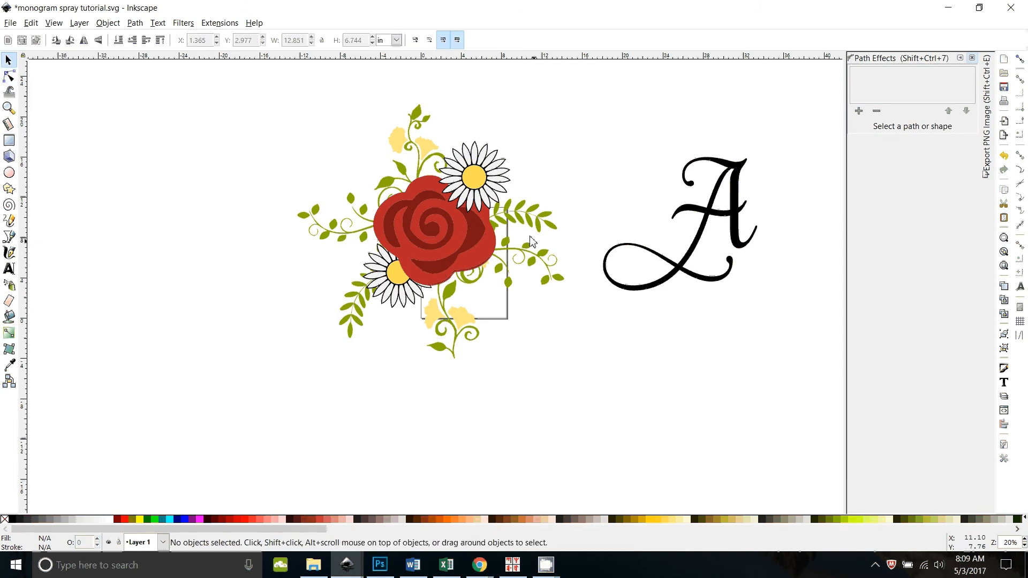
Step: Select all the green vine, sprig and branch paths by matching fill color and merge them into one path with Union
{"action": "scroll", "coordinate": [560, 425], "scroll_direction": "up", "scroll_amount": 1}
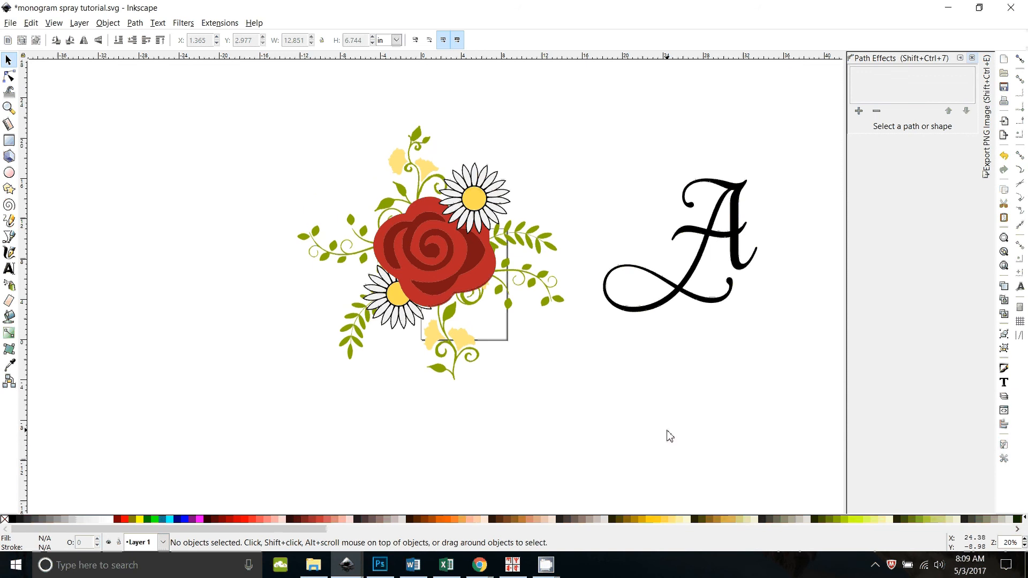
{"action": "scroll", "coordinate": [617, 445], "scroll_direction": "up", "scroll_amount": 1}
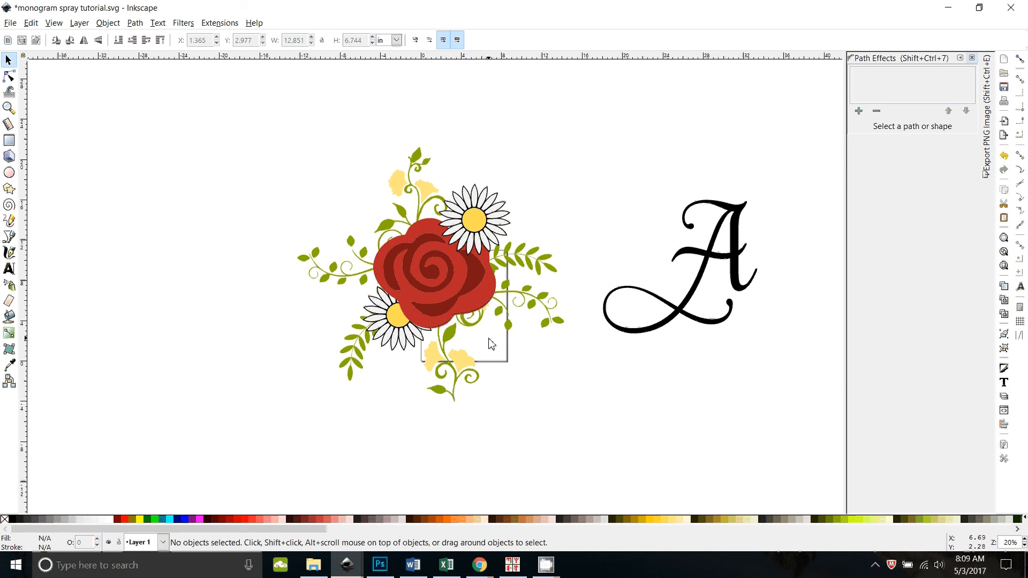
{"action": "key", "text": "plus"}
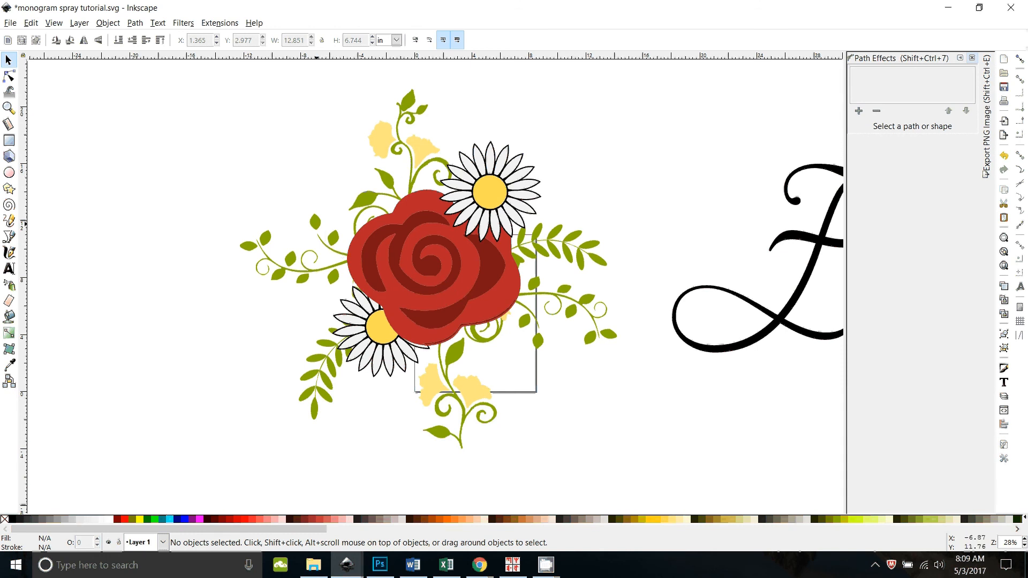
{"action": "left_click", "coordinate": [313, 241]}
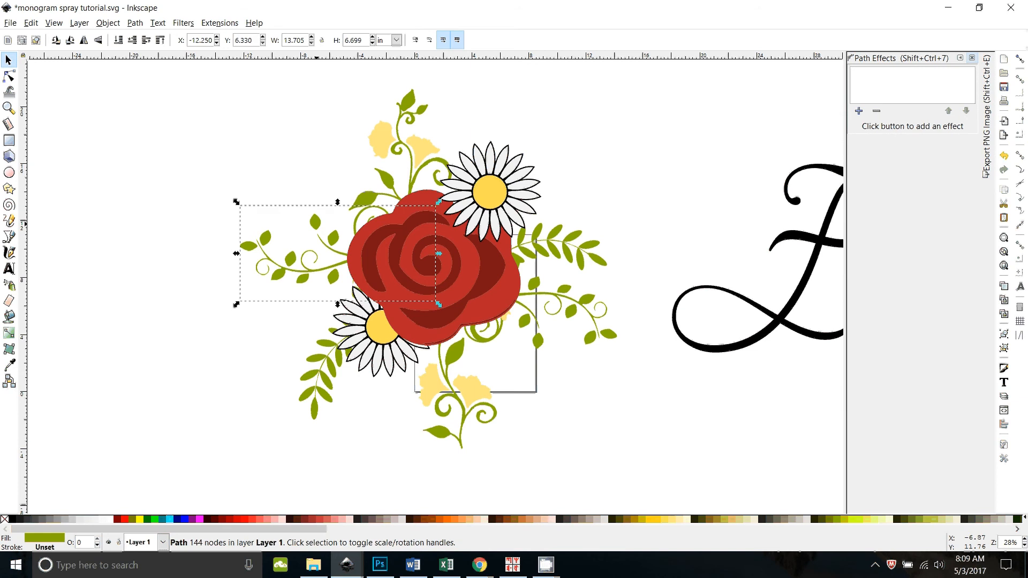
{"action": "right_click", "coordinate": [316, 224]}
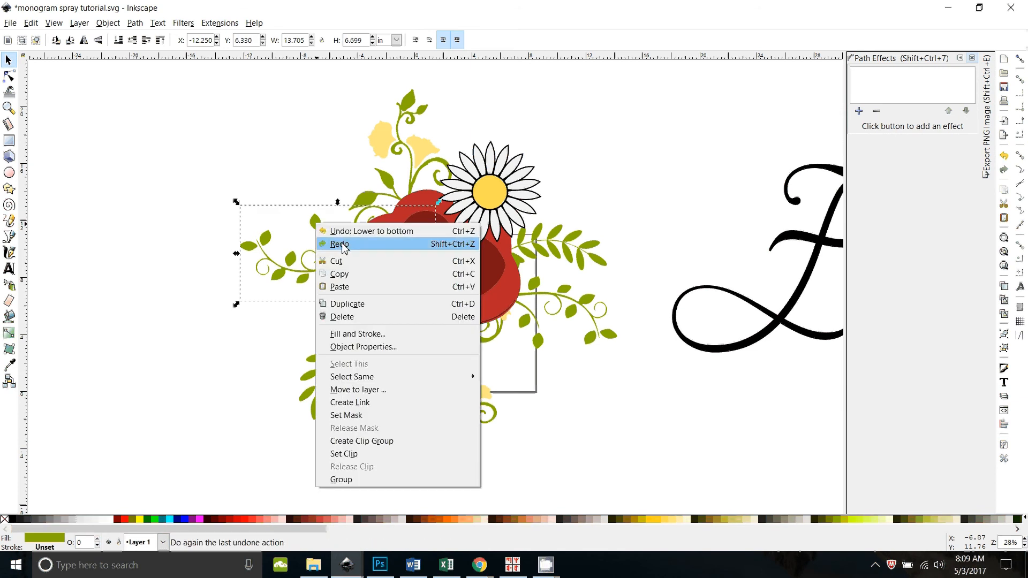
{"action": "mouse_move", "coordinate": [450, 377]}
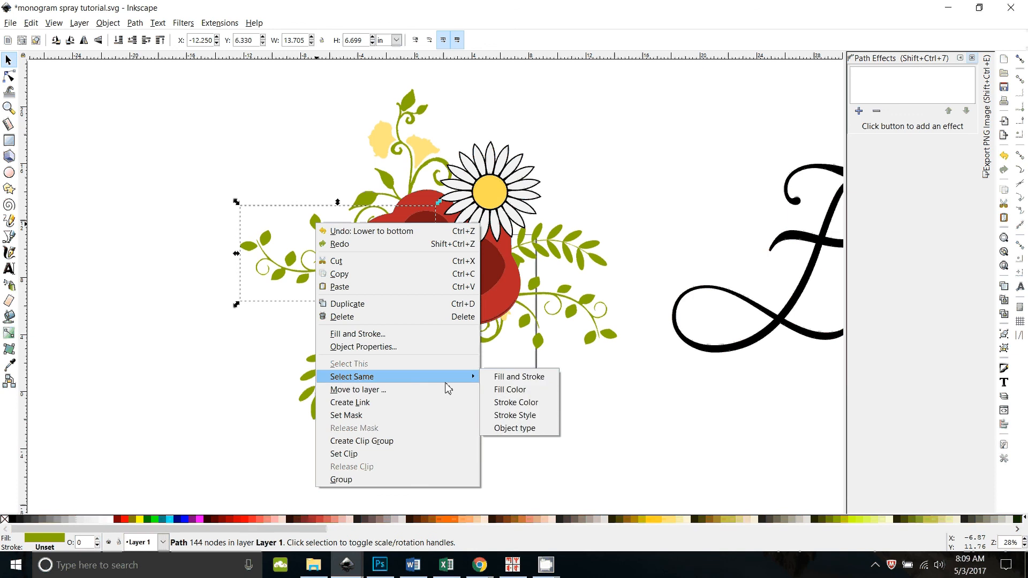
{"action": "left_click", "coordinate": [488, 391]}
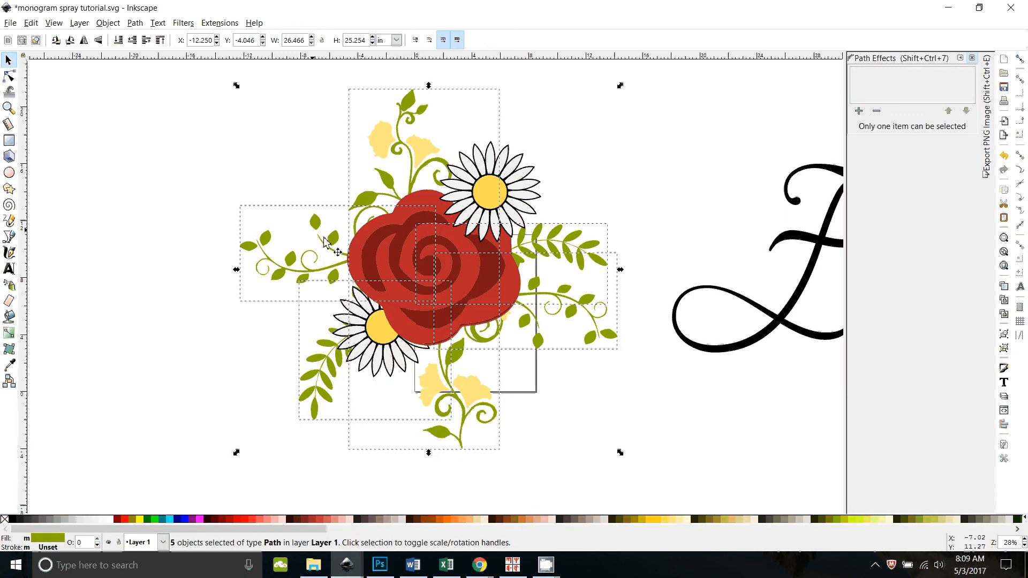
{"action": "left_click_drag", "start_coordinate": [313, 224], "coordinate": [60, 186]}
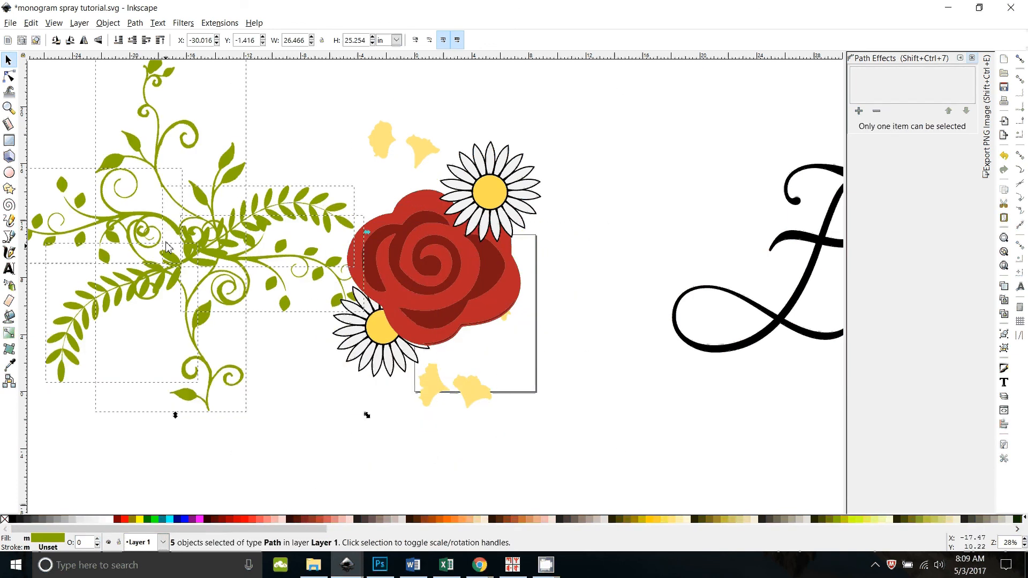
{"action": "key", "text": "ctrl+z"}
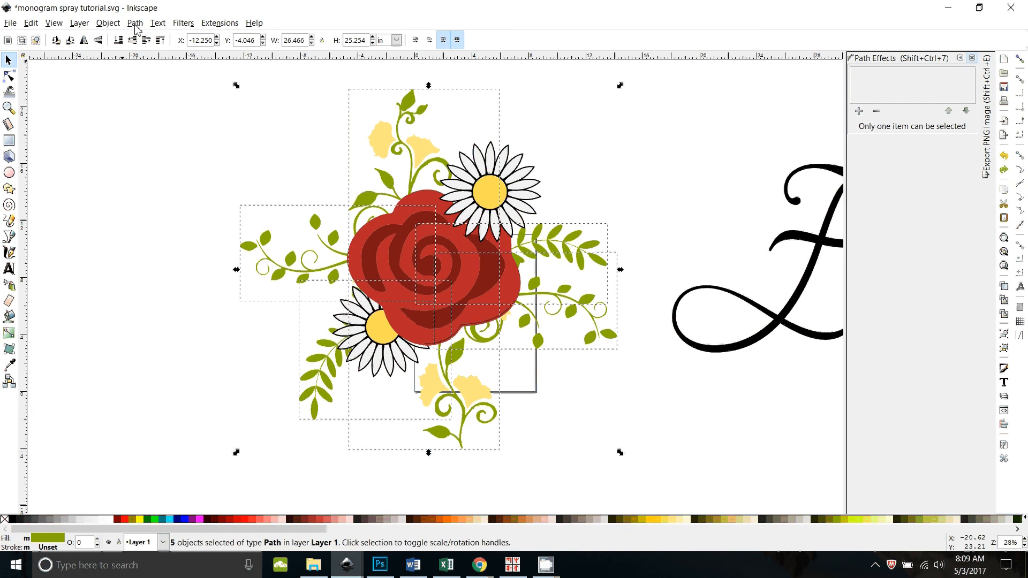
{"action": "left_click", "coordinate": [135, 22]}
{"action": "left_click", "coordinate": [147, 95]}
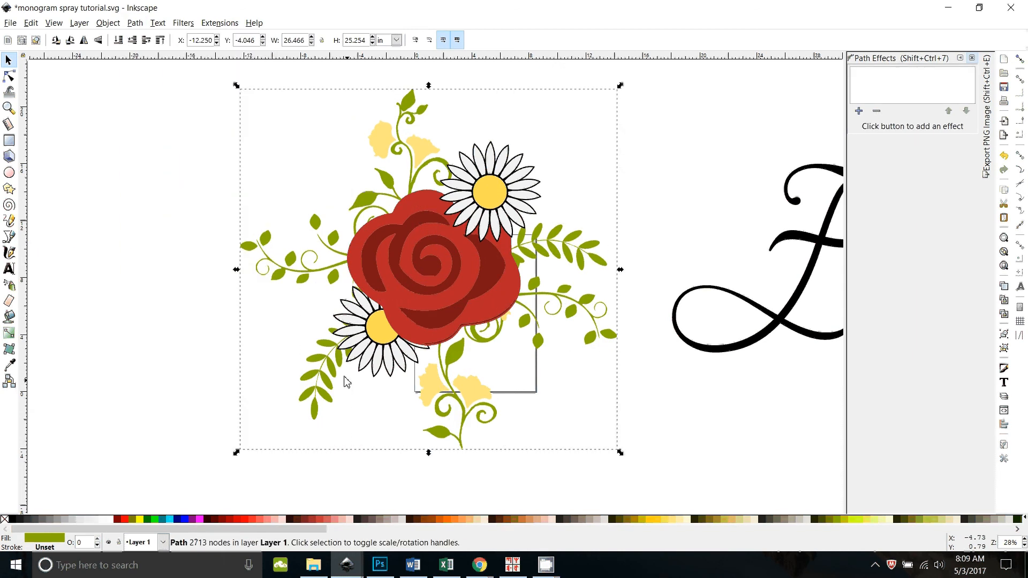
{"action": "left_click", "coordinate": [683, 439]}
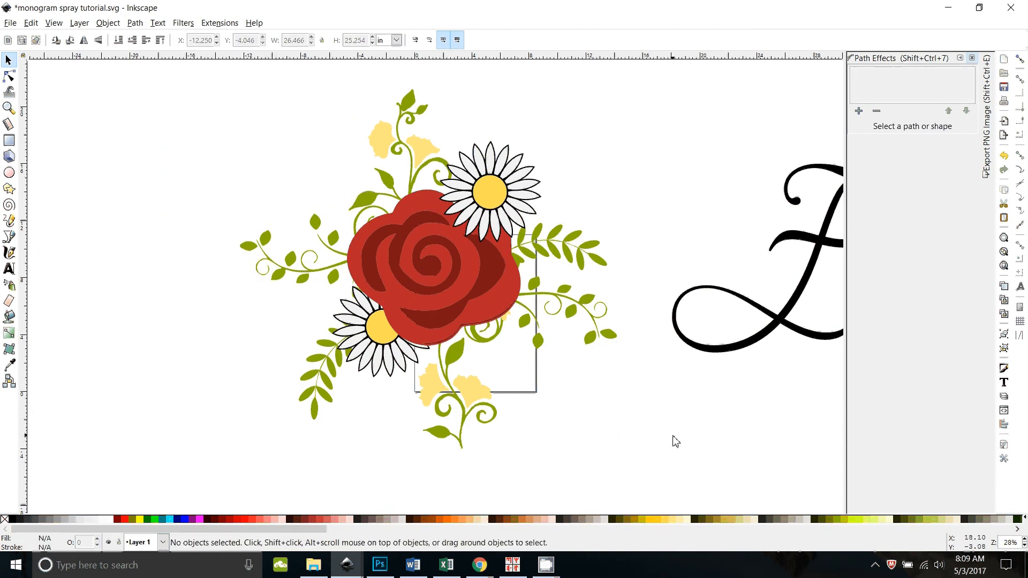
{"action": "scroll", "coordinate": [624, 469], "scroll_direction": "up", "scroll_amount": 1}
{"action": "scroll", "coordinate": [622, 463], "scroll_direction": "down", "scroll_amount": 1}
{"action": "mouse_move", "coordinate": [621, 461]}
{"action": "left_mouse_down"}
{"action": "mouse_move", "coordinate": [589, 481]}
{"action": "mouse_move", "coordinate": [542, 476]}
{"action": "left_mouse_up"}
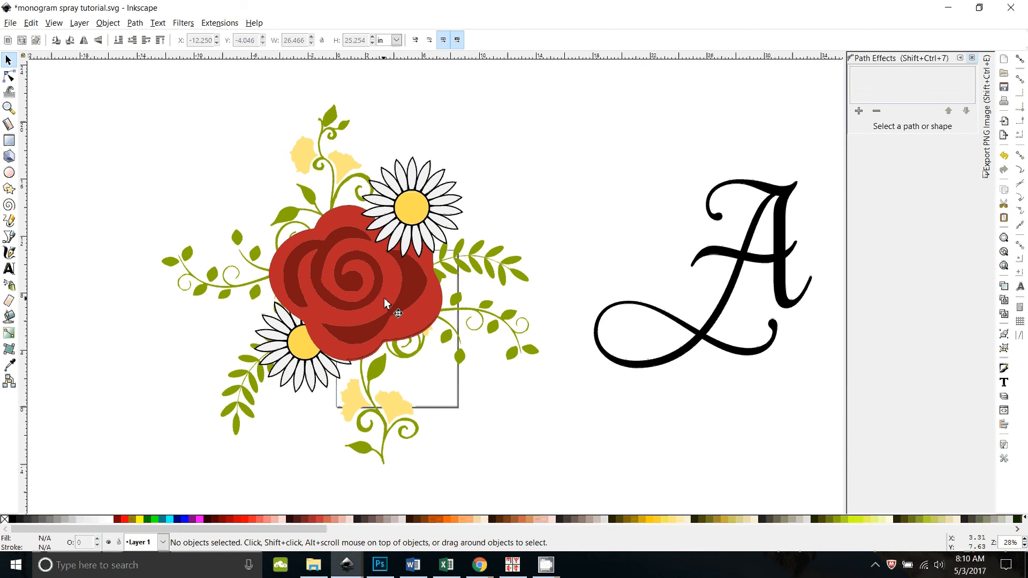
Step: Move the rose's dark red and bright red paths away from the spray, and undo both moves
{"action": "left_click_drag", "start_coordinate": [349, 282], "coordinate": [179, 321]}
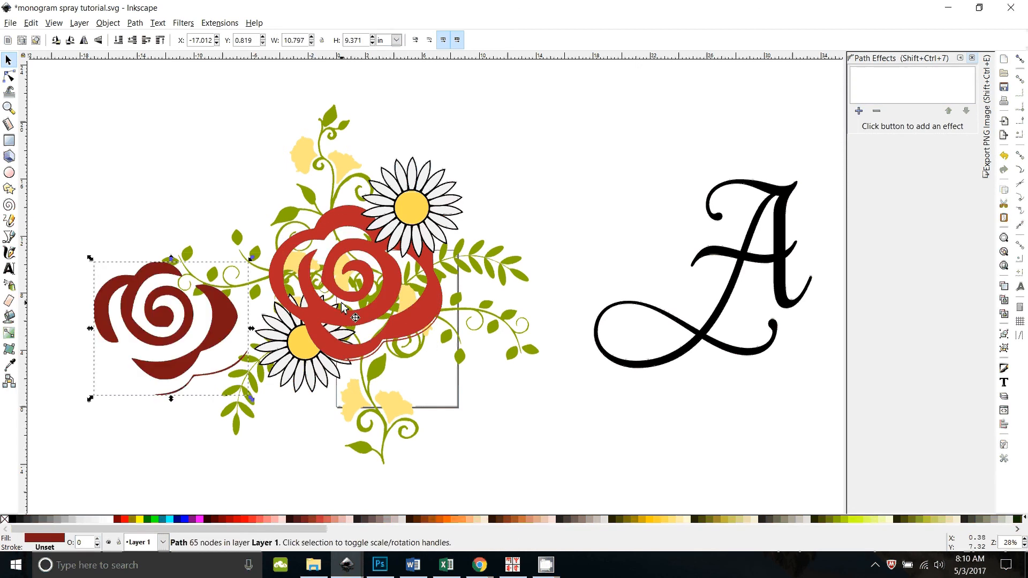
{"action": "left_click_drag", "start_coordinate": [348, 300], "coordinate": [141, 329]}
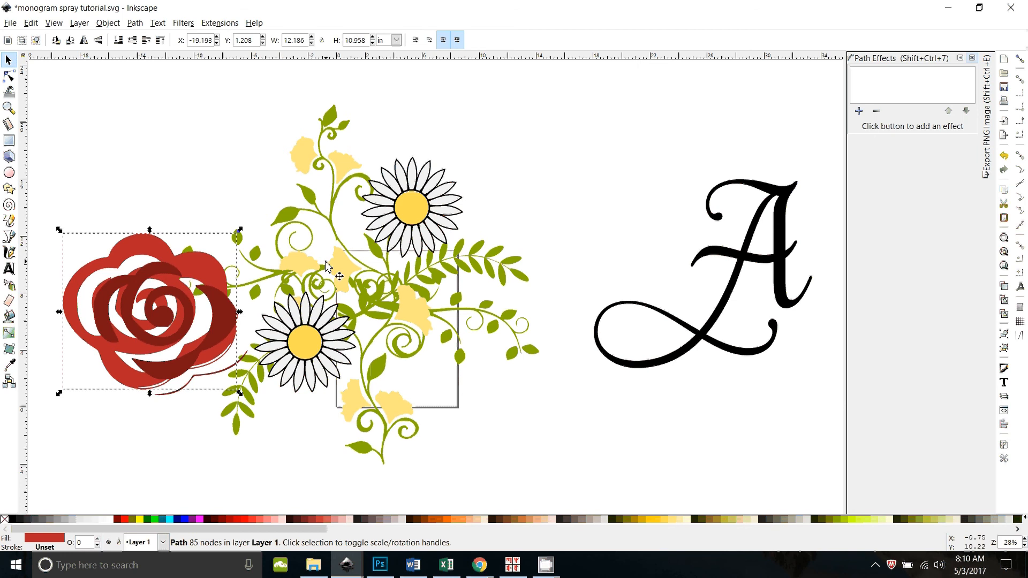
{"action": "key", "text": "ctrl+z"}
{"action": "key", "text": "ctrl+z"}
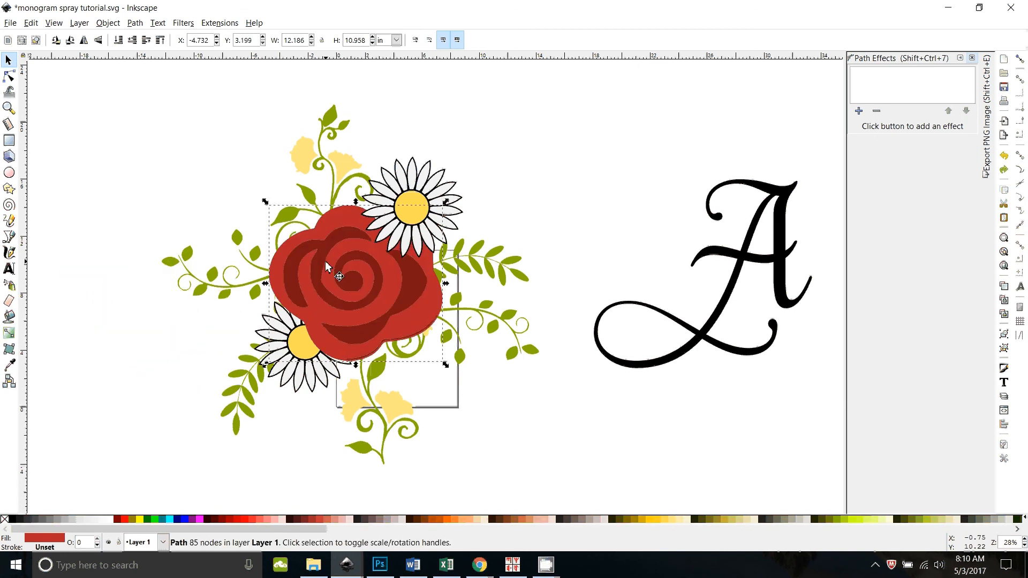
Step: Duplicate the rose's dark red and bright red paths together and merge the copies into one silhouette with Union
{"action": "left_click", "coordinate": [528, 379]}
{"action": "left_click", "coordinate": [374, 287]}
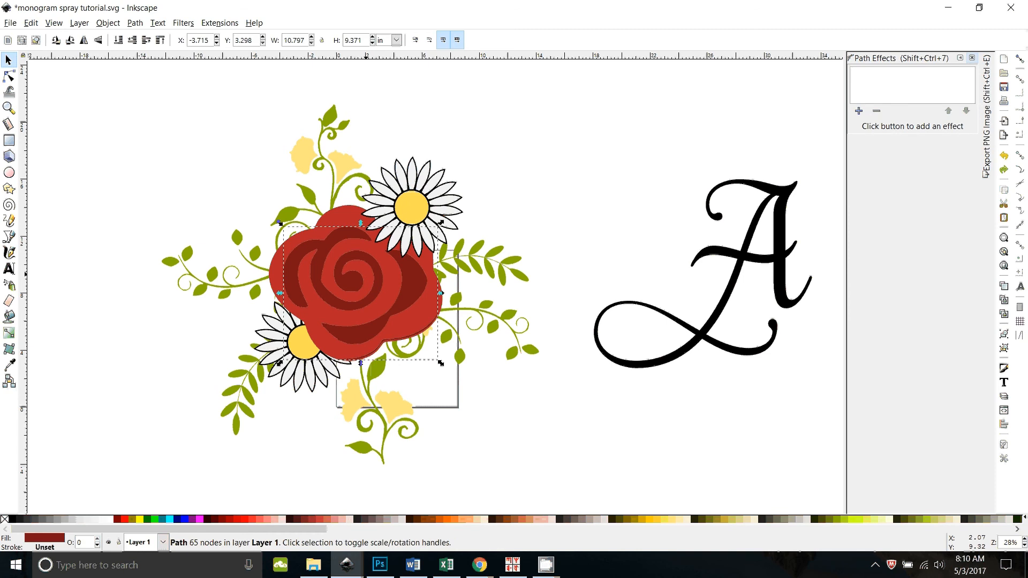
{"action": "left_click", "coordinate": [351, 223], "text": "shift"}
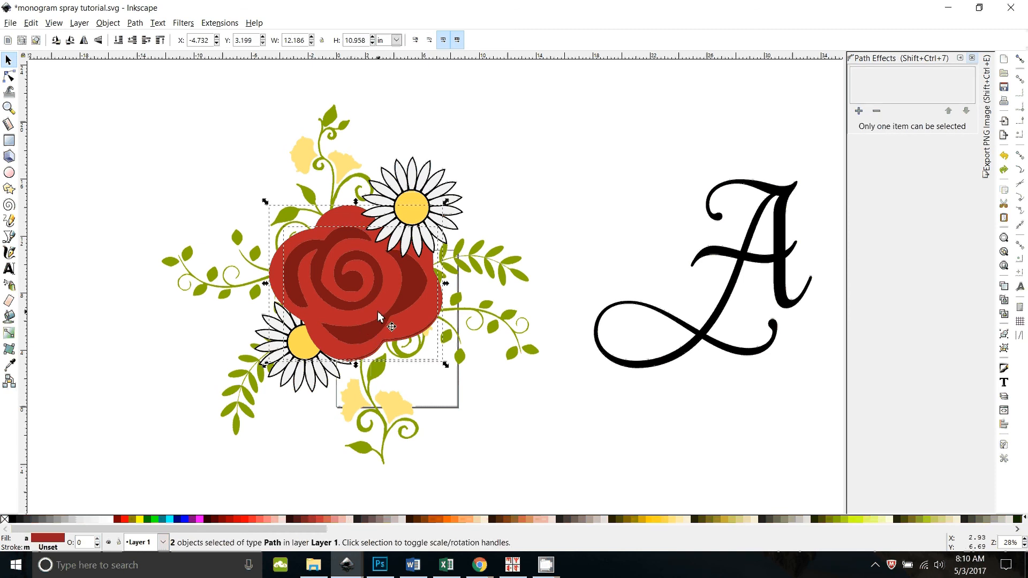
{"action": "left_click_drag", "start_coordinate": [377, 311], "coordinate": [163, 324]}
{"action": "key", "text": "Escape"}
{"action": "key", "text": "Page_Up"}
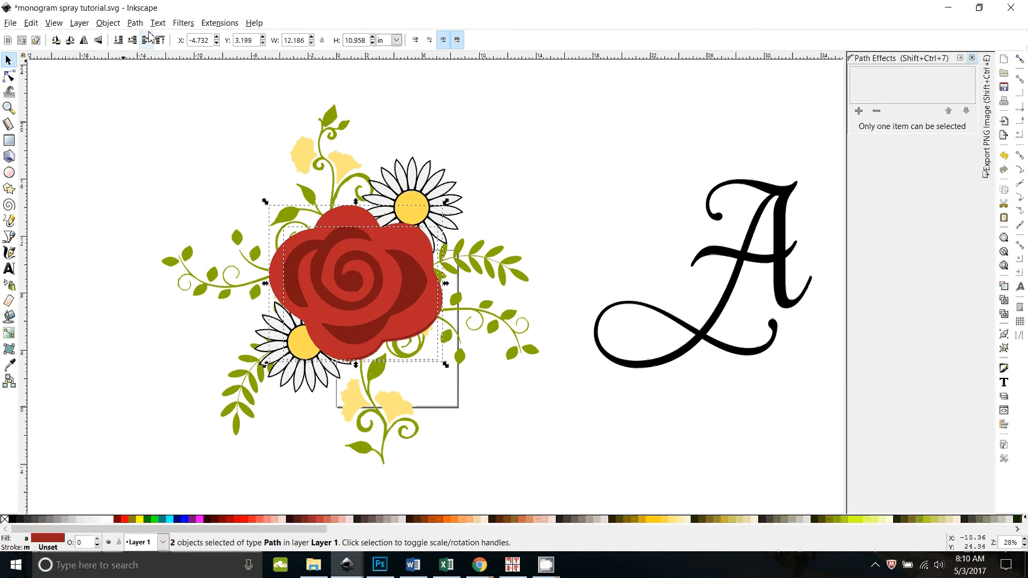
{"action": "left_click", "coordinate": [135, 23]}
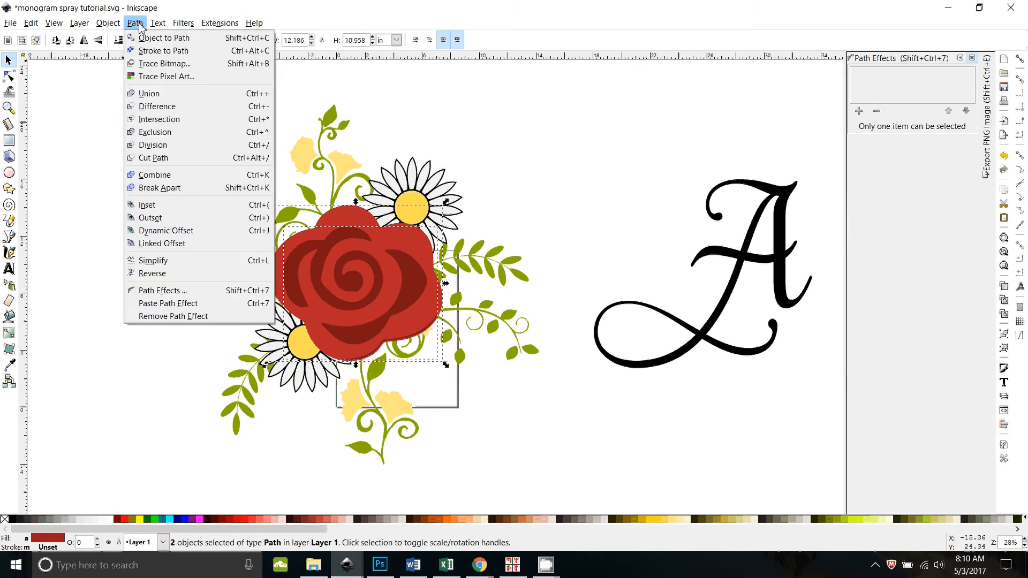
{"action": "left_click", "coordinate": [149, 94]}
Step: Shift the merged silhouette off the original rose, and undo the move
{"action": "left_click_drag", "start_coordinate": [351, 291], "coordinate": [48, 307]}
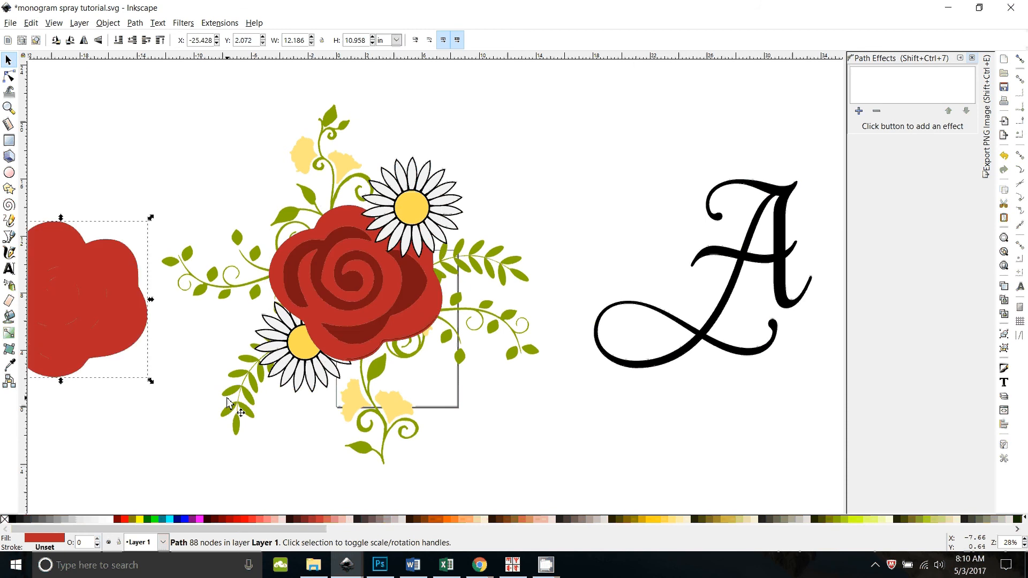
{"action": "key", "text": "ctrl"}
{"action": "key", "text": "ctrl+z"}
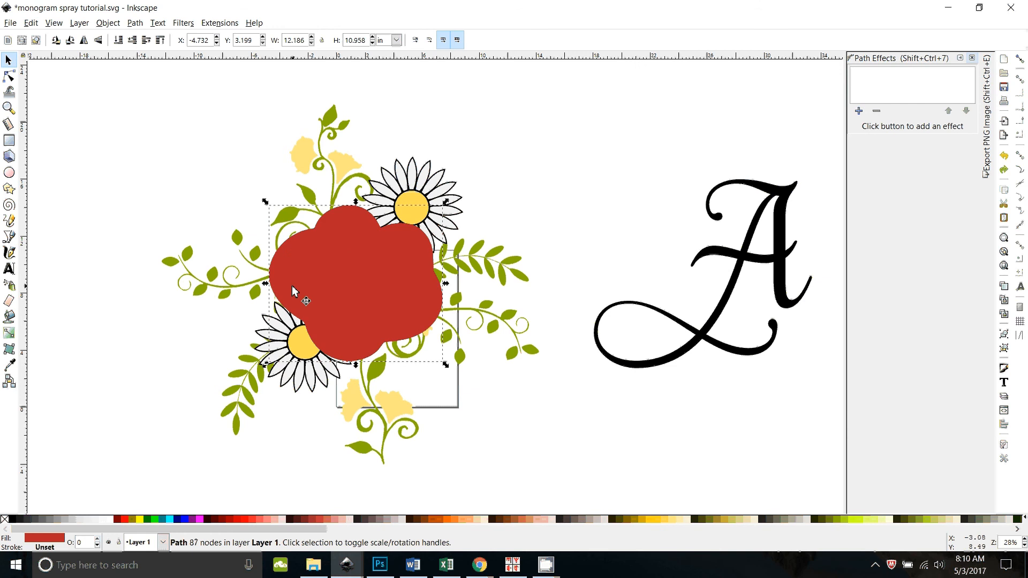
Step: Enlarge the merged rose silhouette with repeated Outset to about 12.31 in wide and 11.07 in high
{"action": "key", "text": "ctrl"}
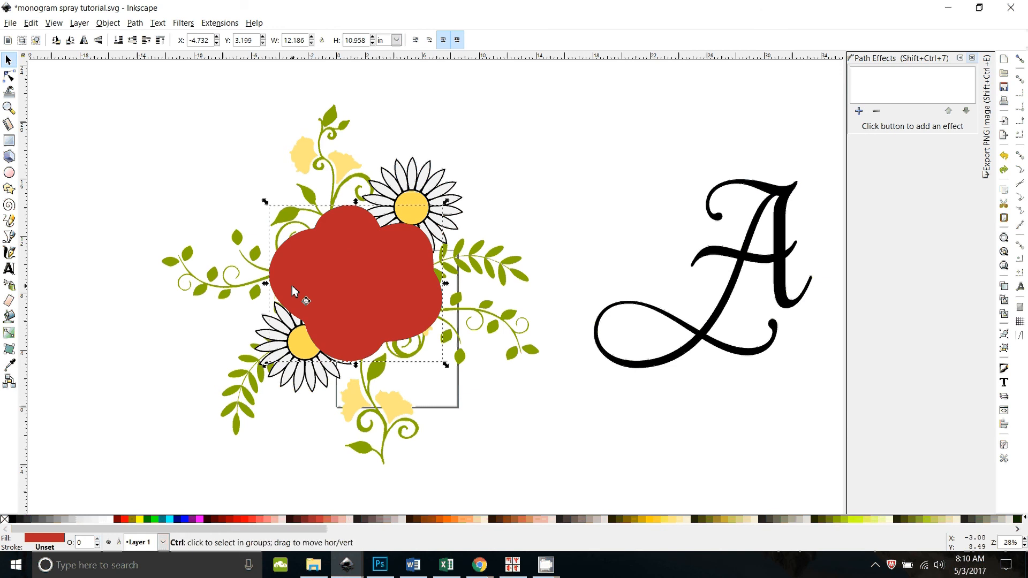
{"action": "key", "text": "ctrl+)"}
{"action": "key", "text": "ctrl+)"}
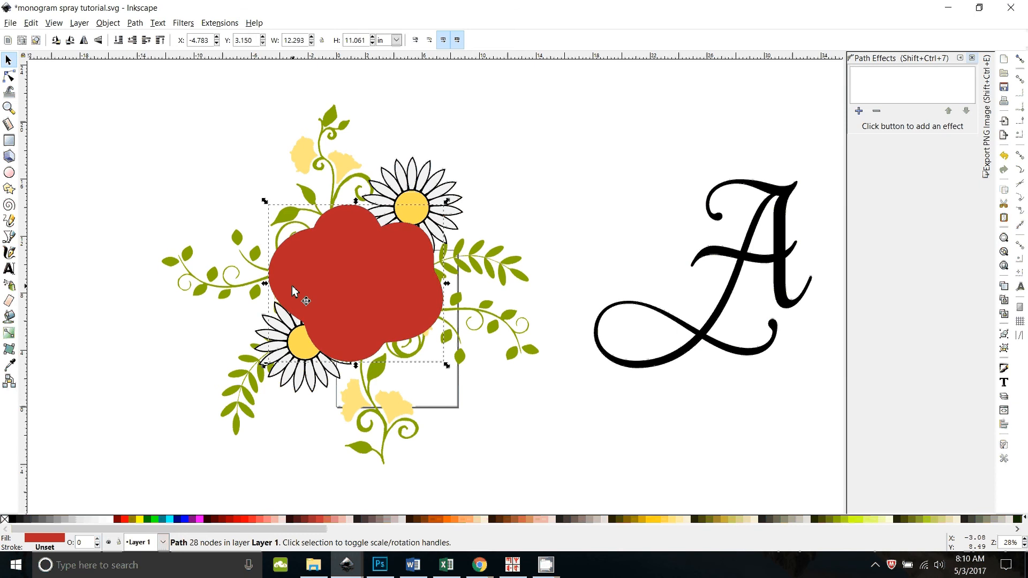
{"action": "key", "text": "ctrl+)"}
Step: Duplicate the enlarged rose silhouette and subtract the copy from the green vines with Difference
{"action": "left_click", "coordinate": [389, 286]}
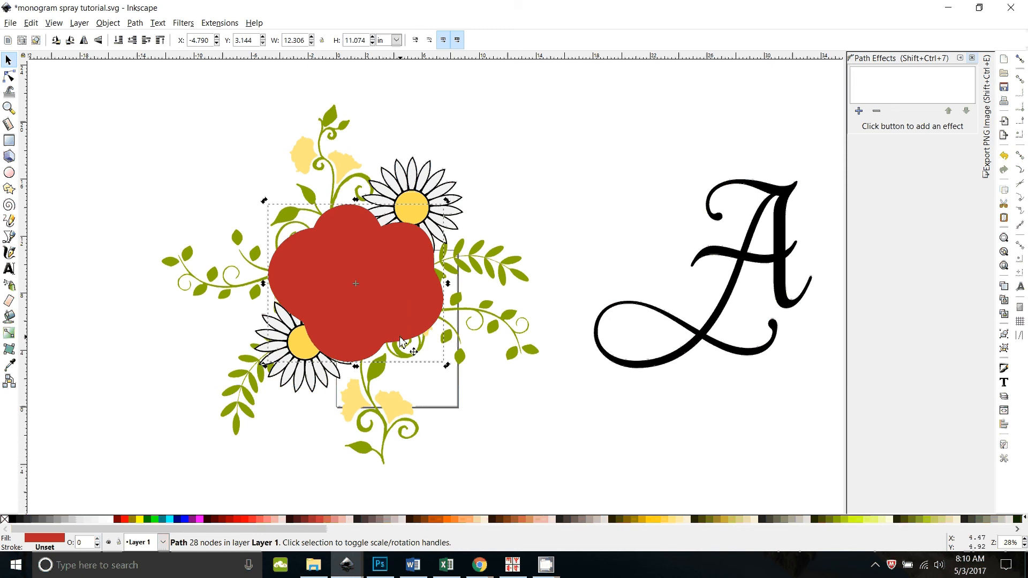
{"action": "key", "text": "ctrl+d"}
{"action": "left_click", "coordinate": [528, 327], "text": "shift"}
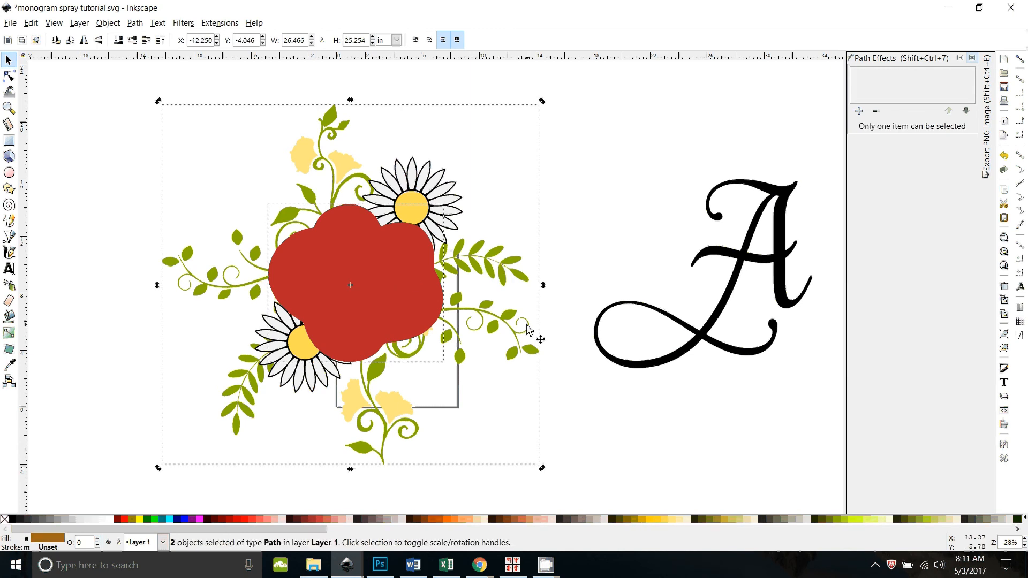
{"action": "left_click", "coordinate": [528, 327]}
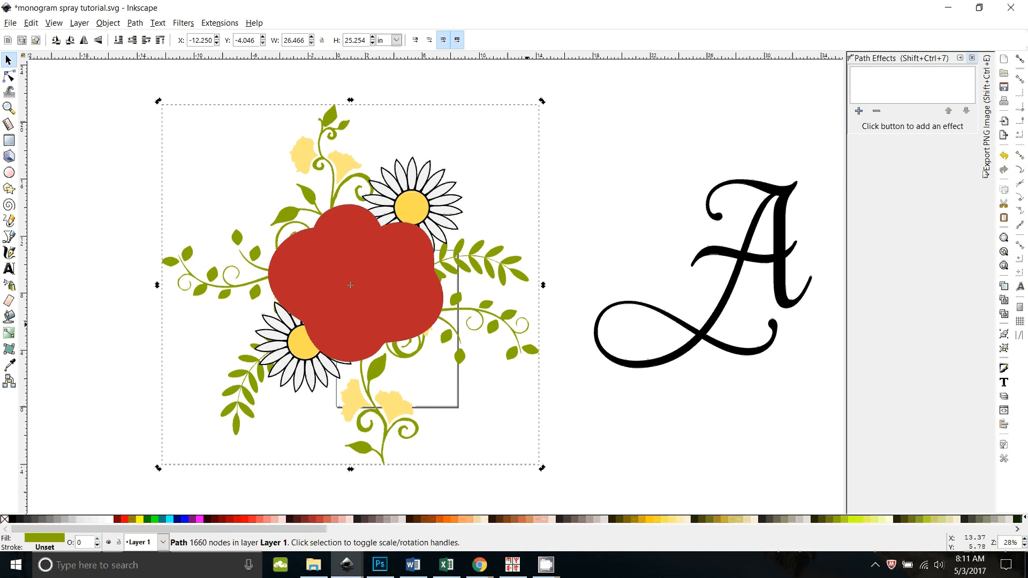
{"action": "left_click", "coordinate": [135, 23]}
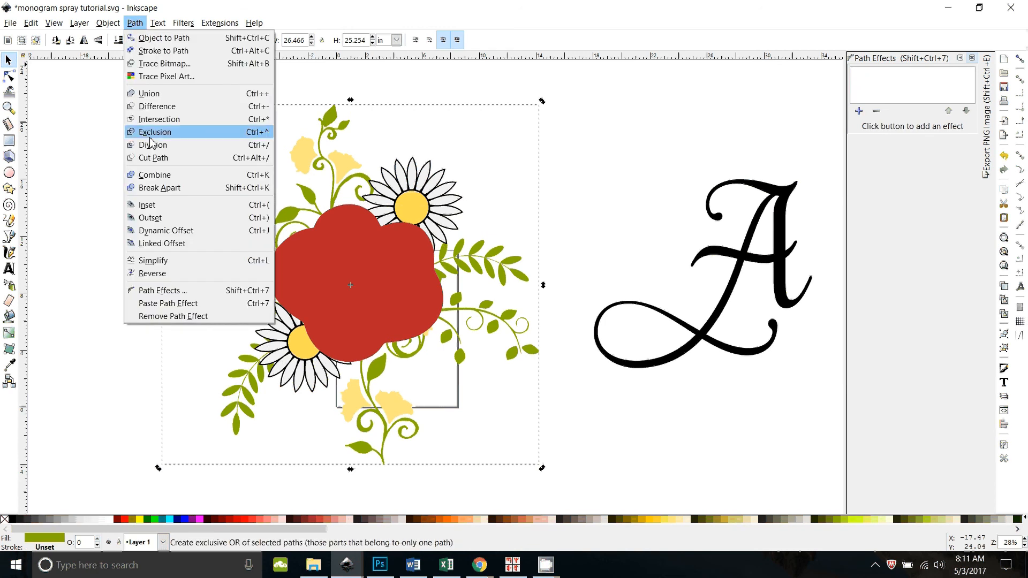
{"action": "left_click", "coordinate": [79, 256]}
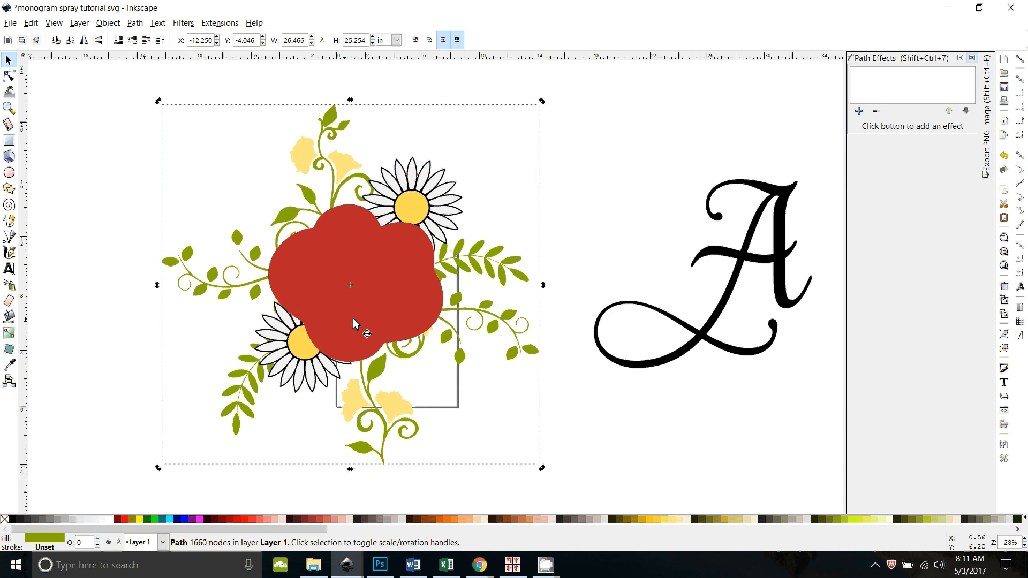
Step: Move the silhouette and the bright red rose path aside to inspect the trimmed vines, and undo the moves
{"action": "left_click_drag", "start_coordinate": [384, 314], "coordinate": [159, 316]}
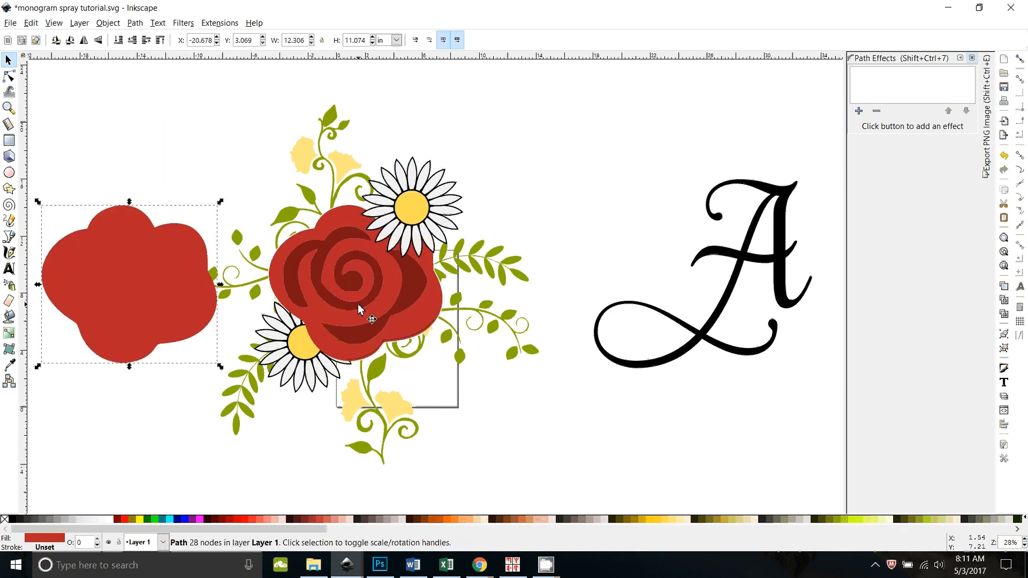
{"action": "left_click_drag", "start_coordinate": [388, 304], "coordinate": [132, 311]}
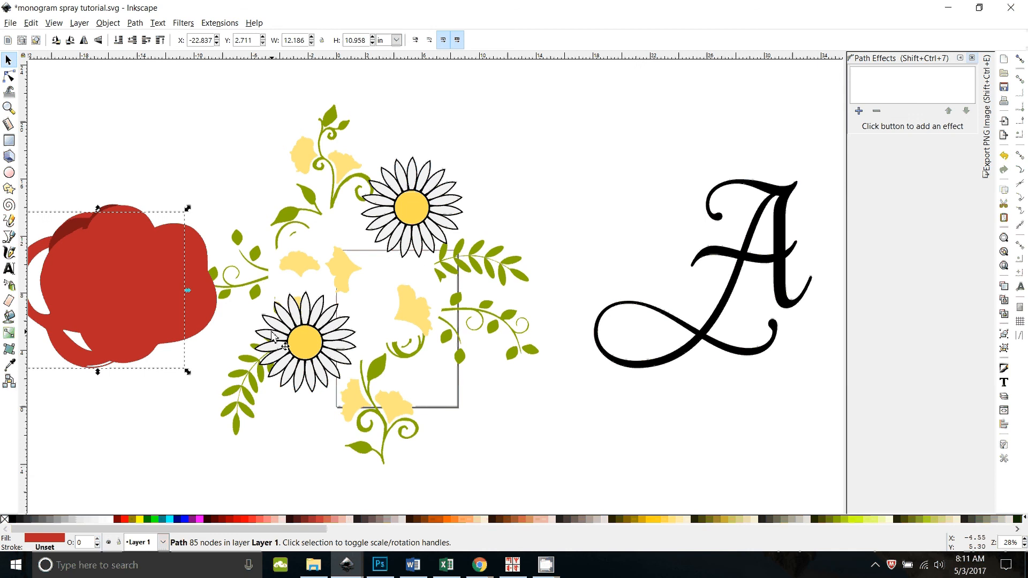
{"action": "key", "text": "ctrl+z"}
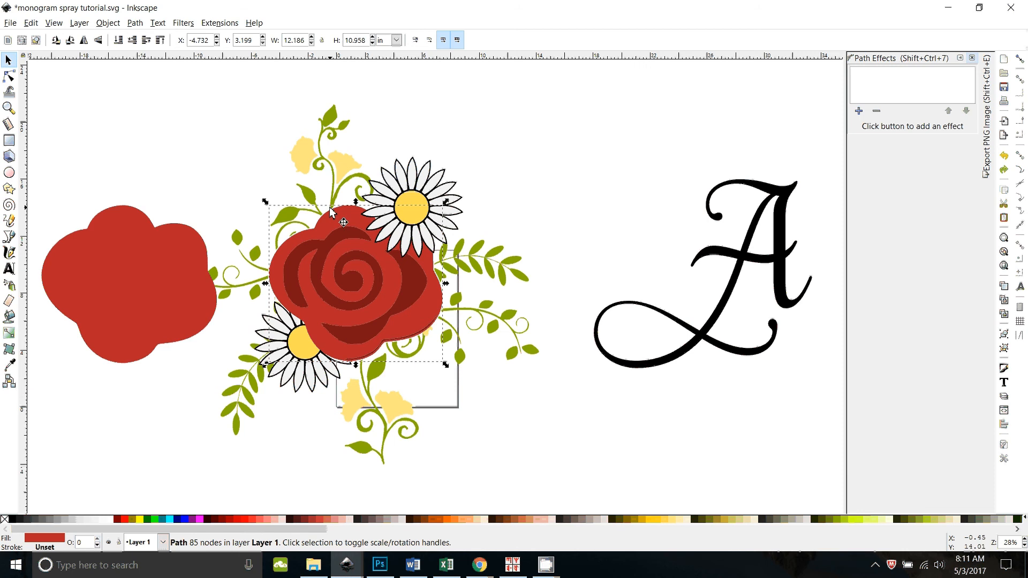
{"action": "key", "text": "plus"}
{"action": "key", "text": "plus"}
{"action": "scroll", "coordinate": [250, 296], "scroll_direction": "down", "scroll_amount": 2}
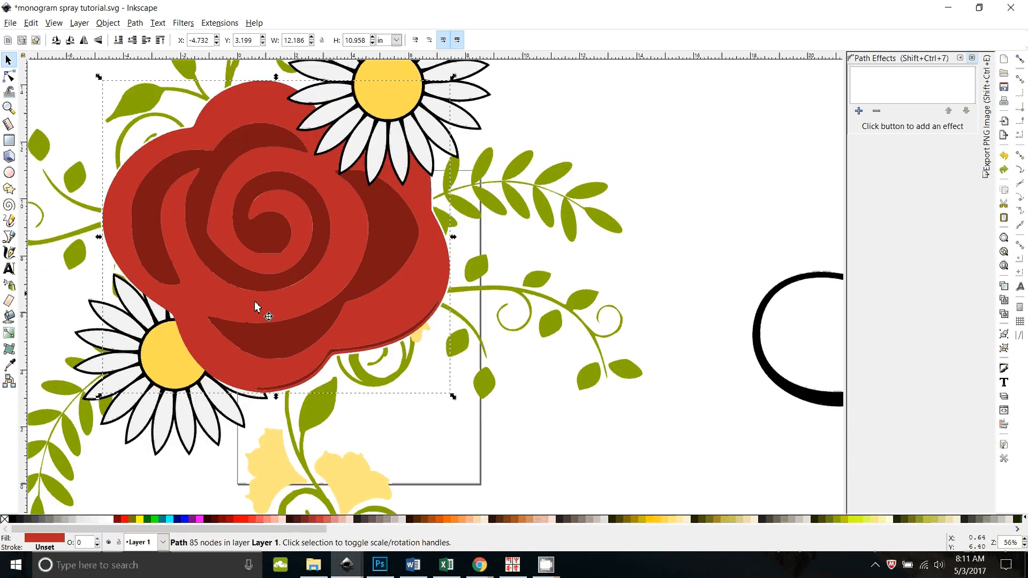
{"action": "left_click_drag", "start_coordinate": [255, 301], "coordinate": [371, 366]}
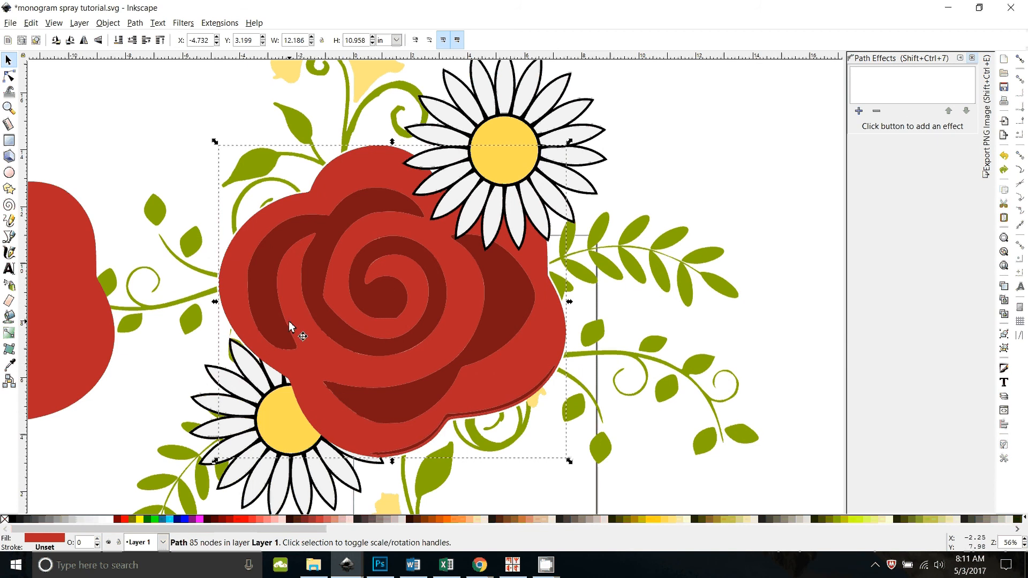
{"action": "key", "text": "ctrl+z"}
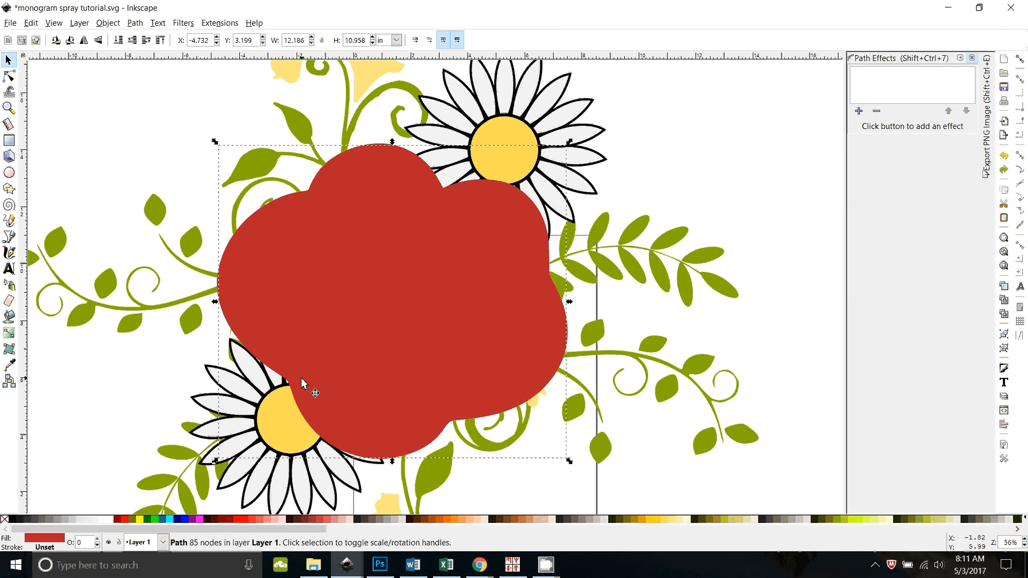
Step: Pull the rose silhouette away from the original rose, and undo that move
{"action": "key", "text": "minus"}
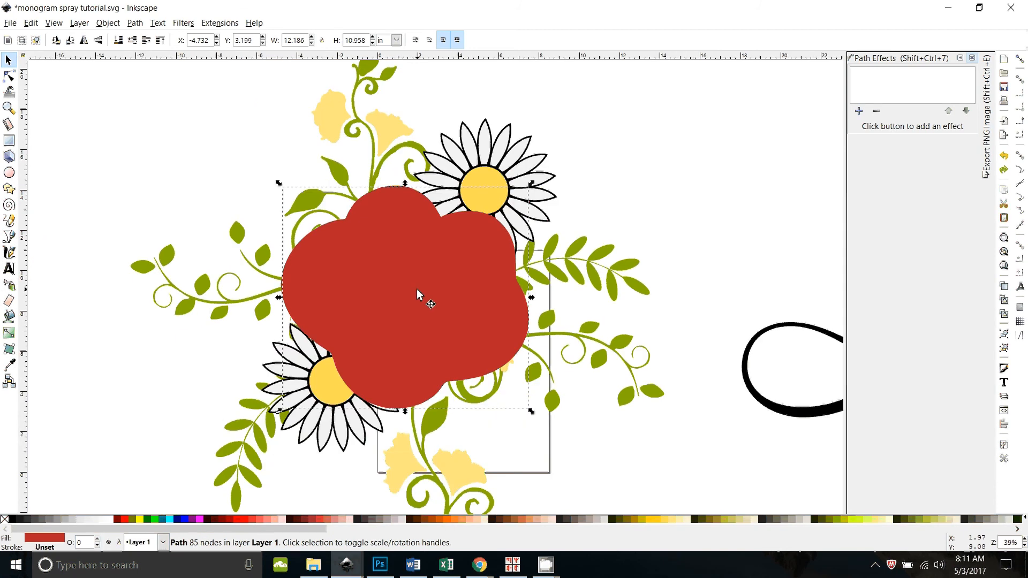
{"action": "key", "text": "ctrl"}
{"action": "key", "text": "ctrl"}
{"action": "left_click_drag", "start_coordinate": [418, 294], "coordinate": [195, 300]}
{"action": "key", "text": "ctrl"}
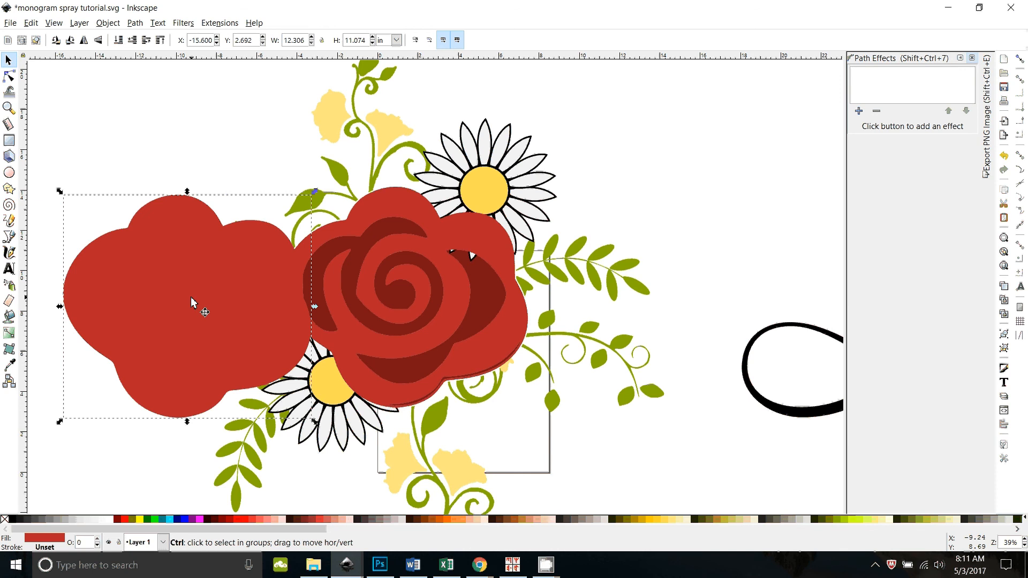
{"action": "key", "text": "ctrl+z"}
Step: Duplicate the rose silhouette and subtract the copy from the pale yellow flowers with Difference
{"action": "key", "text": "ctrl"}
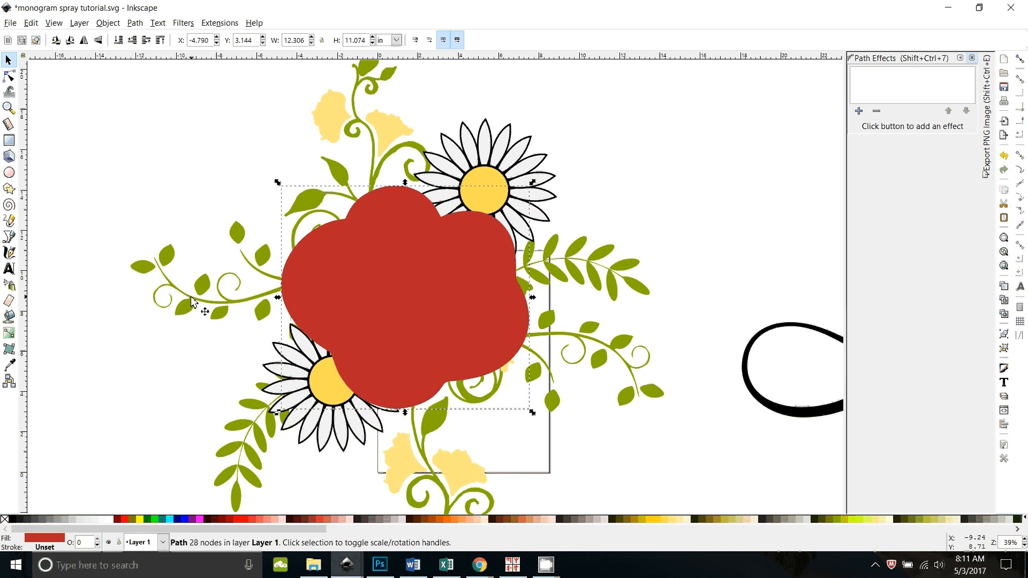
{"action": "left_click_drag", "start_coordinate": [368, 285], "coordinate": [101, 304]}
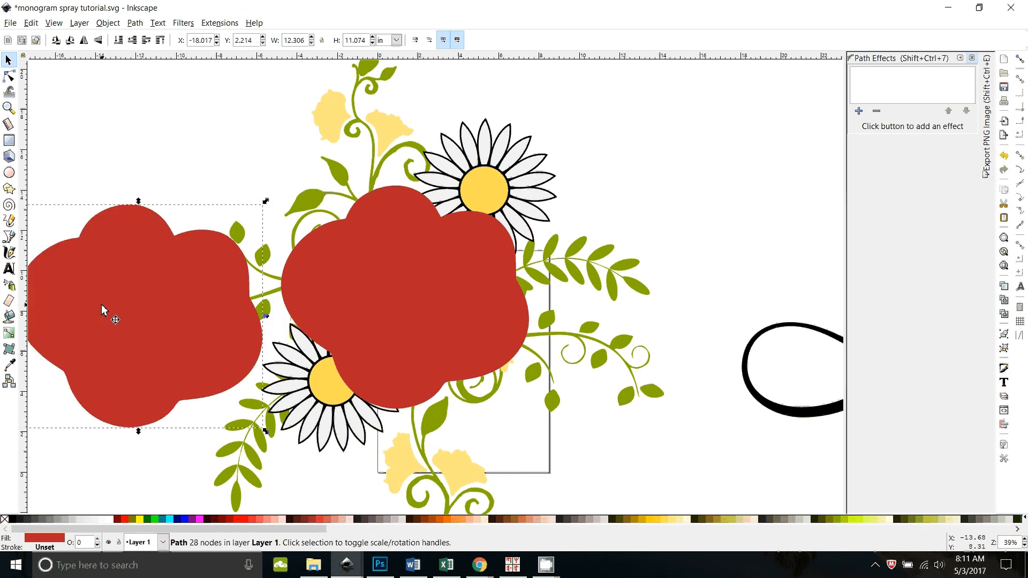
{"action": "key", "text": "ctrl+z"}
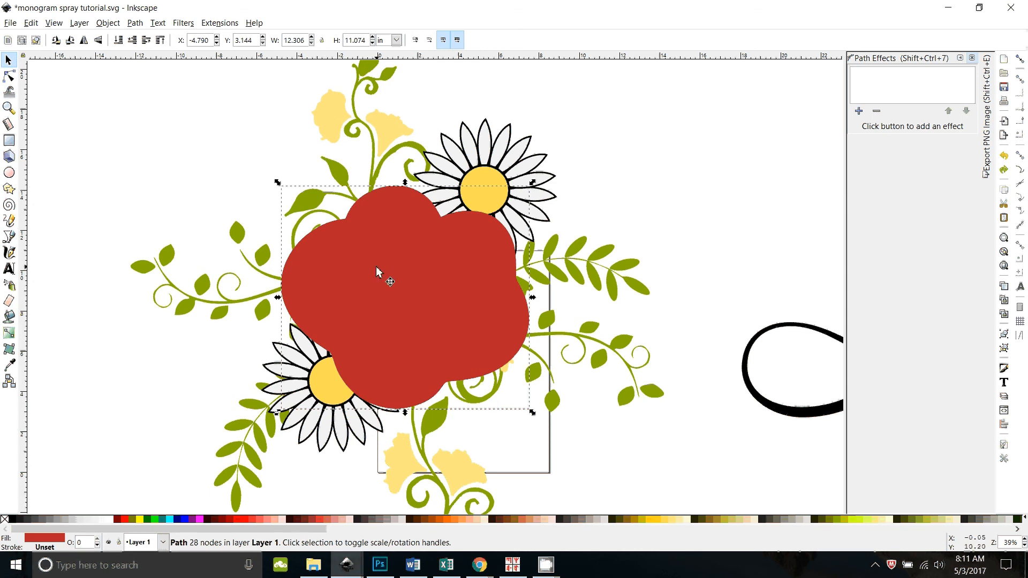
{"action": "left_click", "coordinate": [336, 127], "text": "shift"}
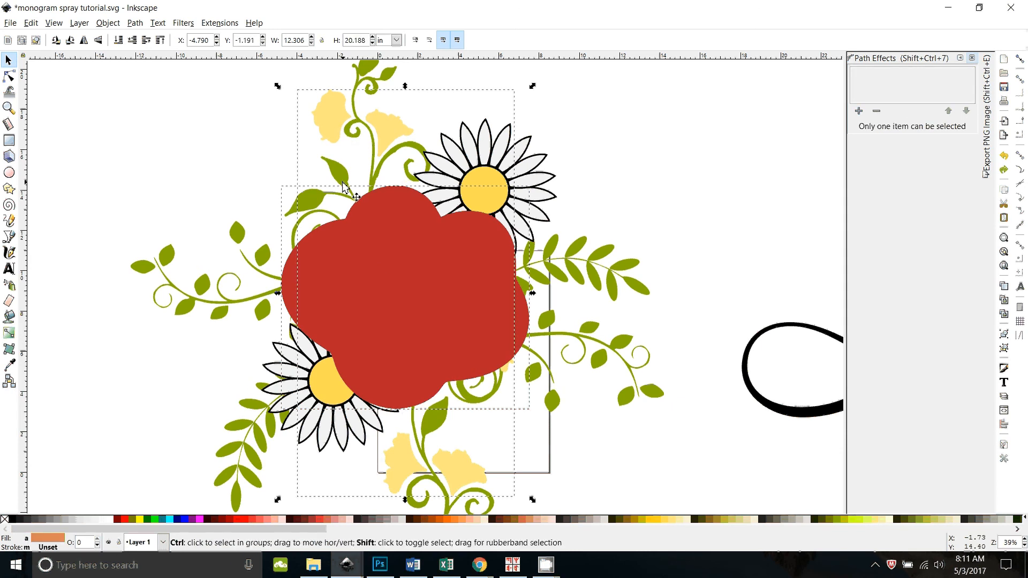
{"action": "left_click", "coordinate": [343, 185], "text": "shift"}
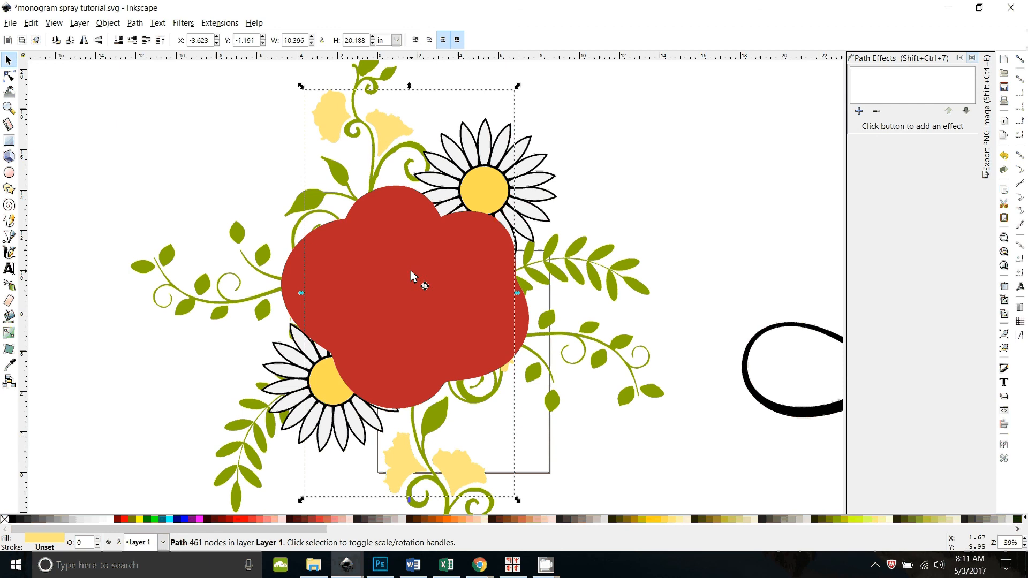
Step: Move the silhouette and both rose paths aside to check the trimmed yellow flowers, and undo all the moves
{"action": "left_click_drag", "start_coordinate": [413, 272], "coordinate": [377, 297]}
{"action": "left_click_drag", "start_coordinate": [310, 318], "coordinate": [110, 317]}
{"action": "left_click_drag", "start_coordinate": [435, 299], "coordinate": [198, 307]}
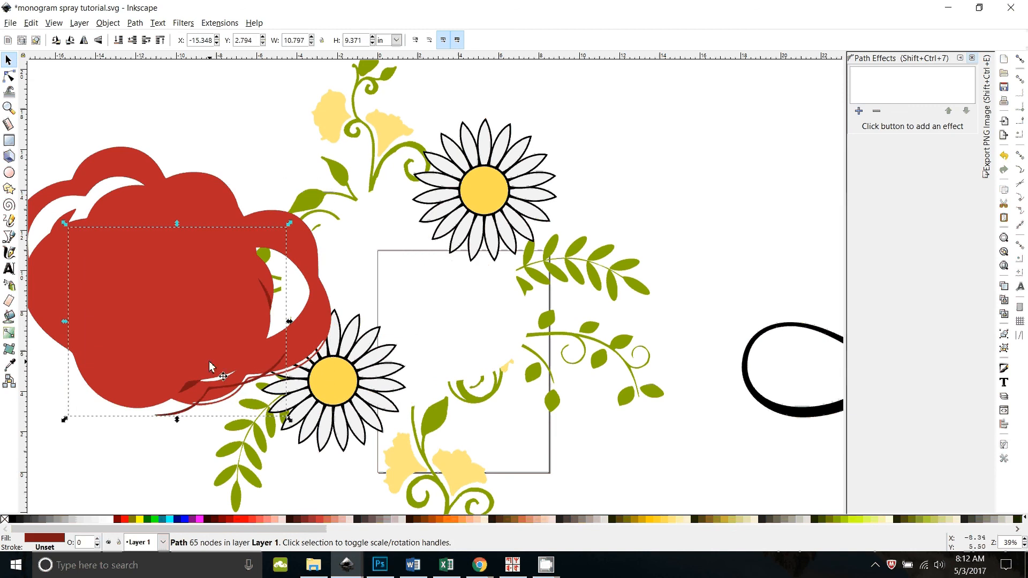
{"action": "key", "text": "ctrl+z"}
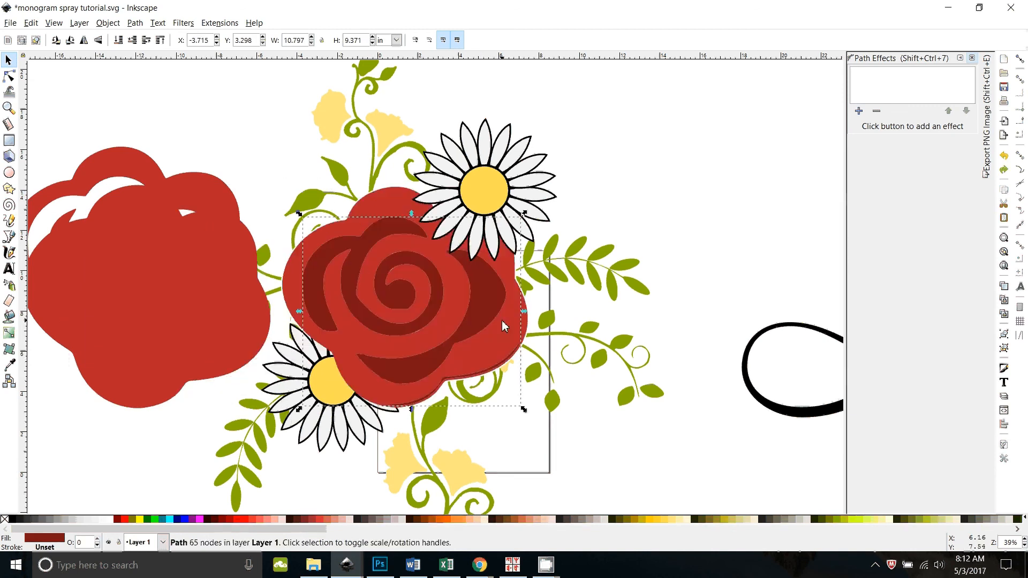
{"action": "key", "text": "ctrl+z"}
{"action": "key", "text": "ctrl+z"}
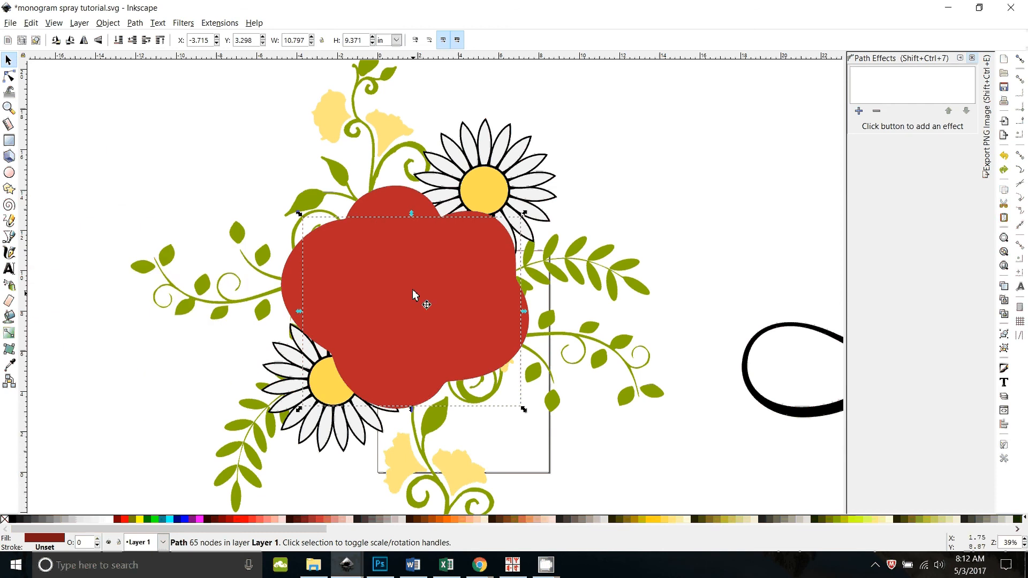
{"action": "left_click_drag", "start_coordinate": [415, 295], "coordinate": [212, 304]}
{"action": "key", "text": "ctrl+z"}
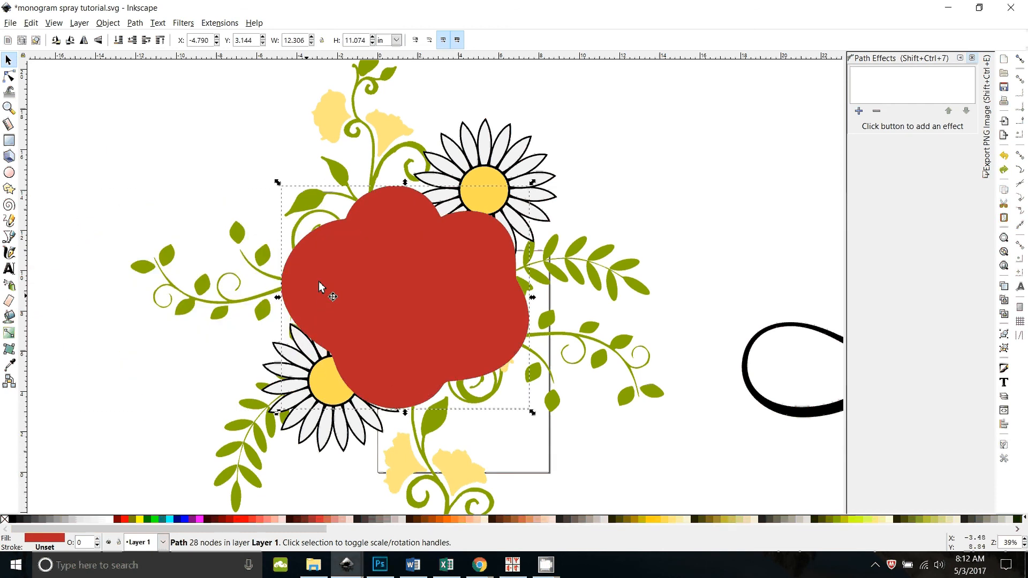
{"action": "left_click_drag", "start_coordinate": [391, 264], "coordinate": [231, 276]}
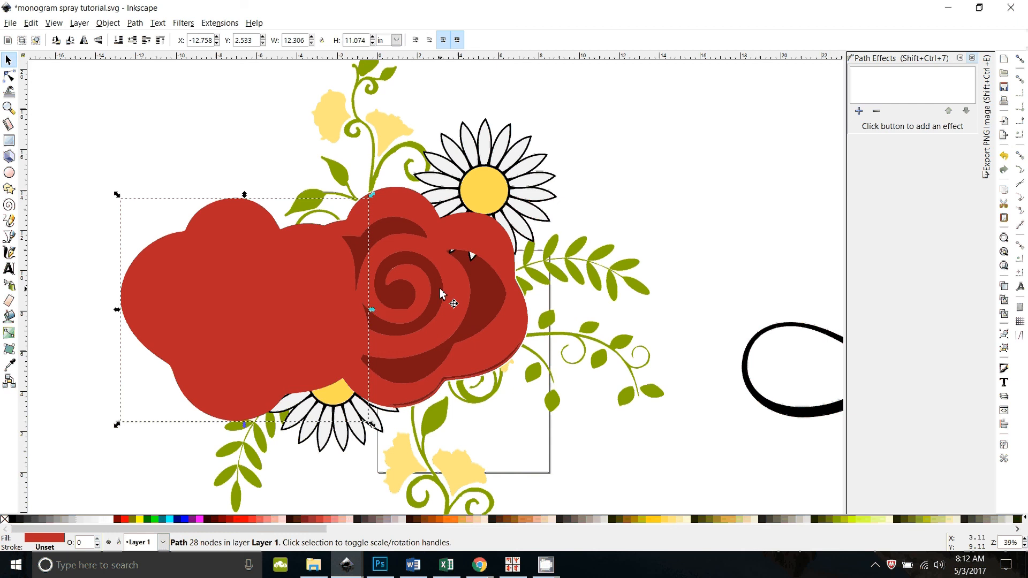
{"action": "key", "text": "ctrl+z"}
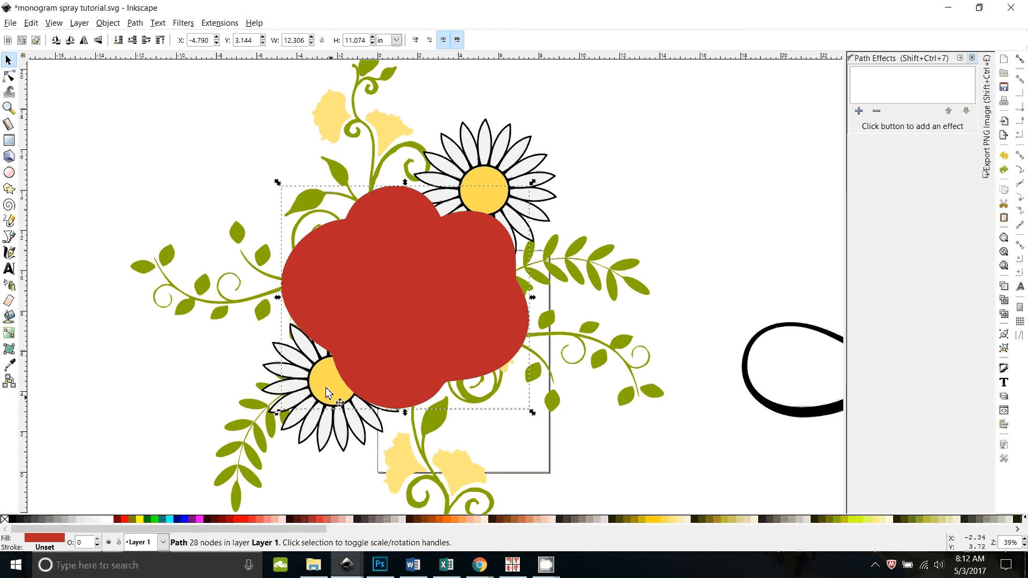
Step: Pull the bright red rose path and the rose silhouette away from the spray, and restore both to their places
{"action": "key", "text": "ctrl+("}
{"action": "key", "text": "ctrl+("}
{"action": "key", "text": "ctrl+("}
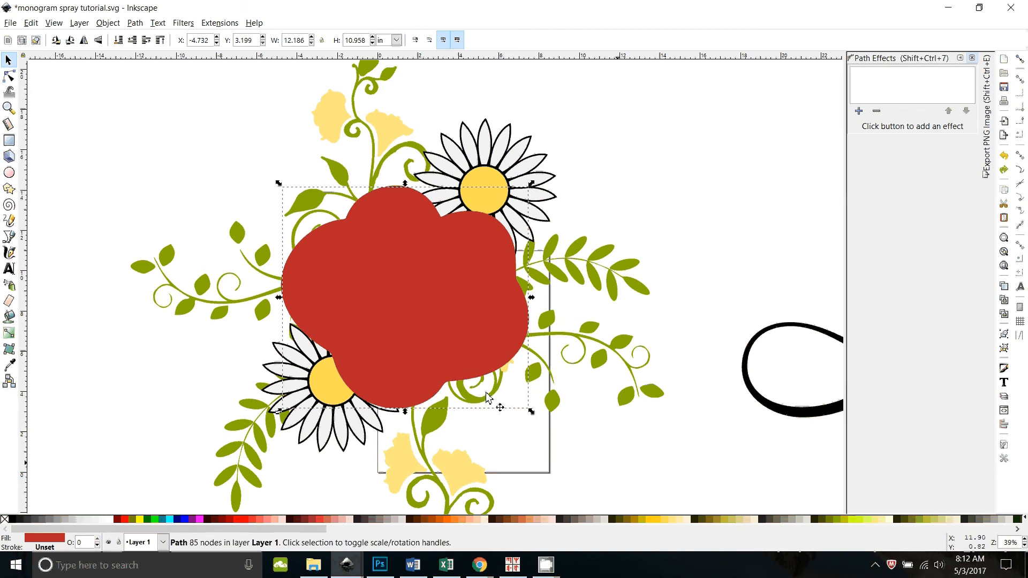
{"action": "left_click_drag", "start_coordinate": [489, 397], "coordinate": [328, 437]}
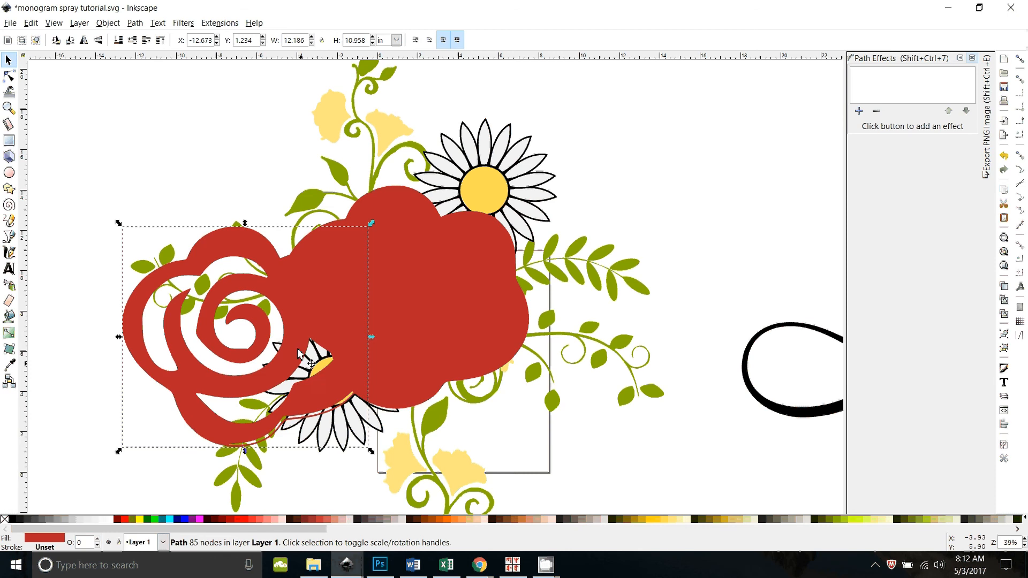
{"action": "key", "text": "Delete"}
{"action": "left_click", "coordinate": [364, 286]}
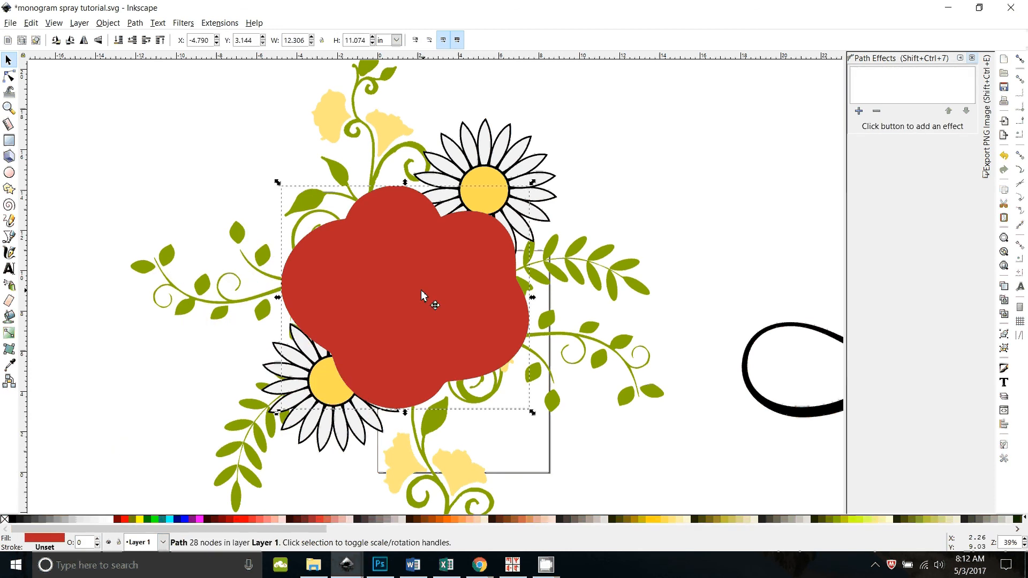
{"action": "left_click_drag", "start_coordinate": [425, 299], "coordinate": [220, 326]}
{"action": "key", "text": "ctrl+z"}
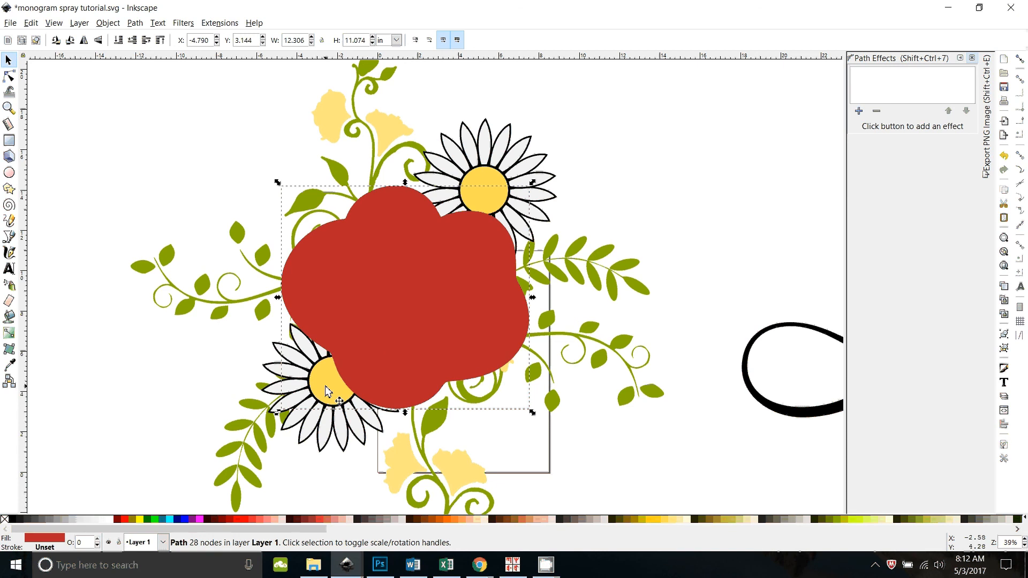
Step: Subtract copies of the rose silhouette from the lower daisy's yellow centre and from its white petals with Difference
{"action": "left_click", "coordinate": [353, 406], "text": "shift"}
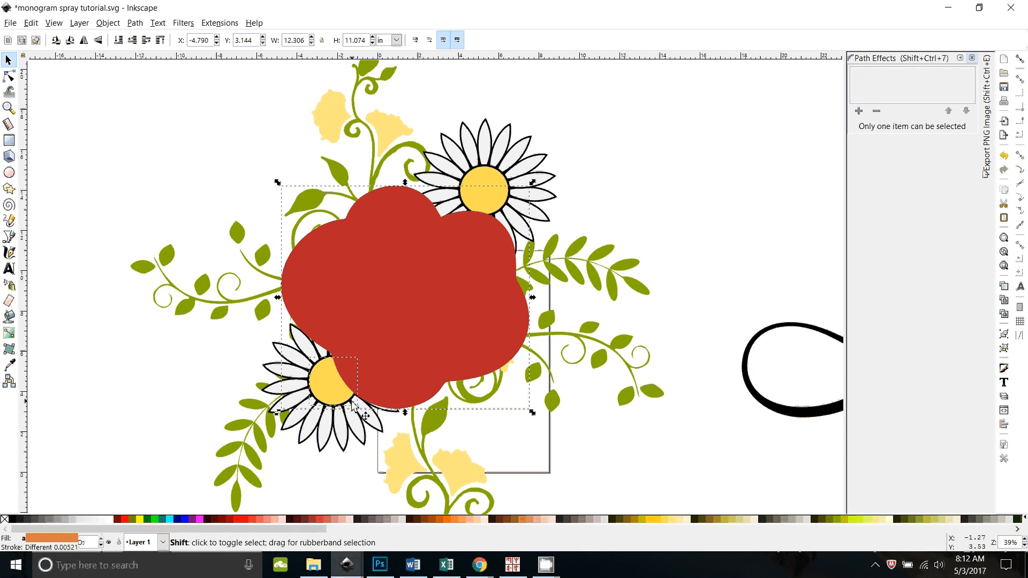
{"action": "left_click", "coordinate": [353, 406]}
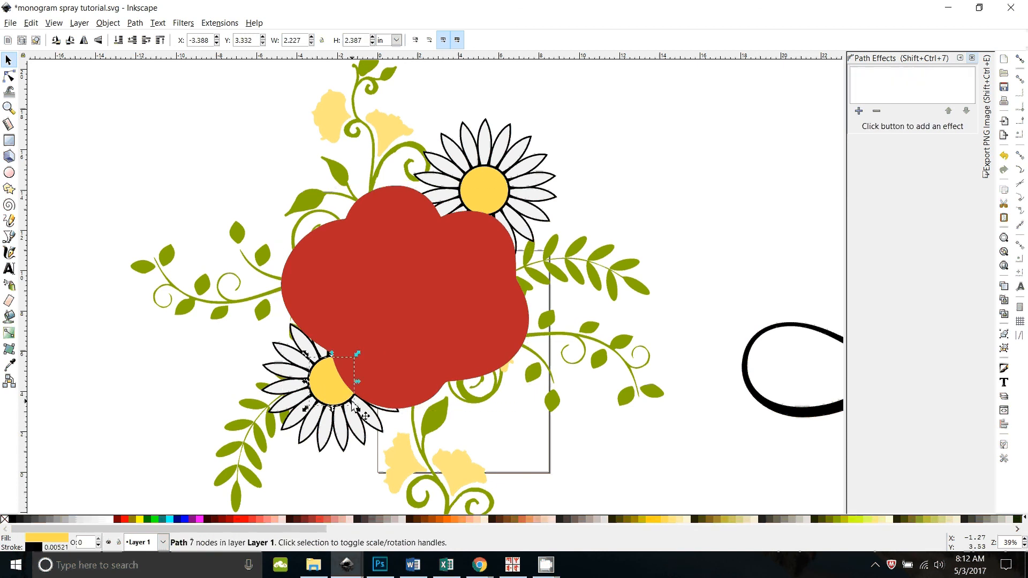
{"action": "left_click", "coordinate": [416, 332]}
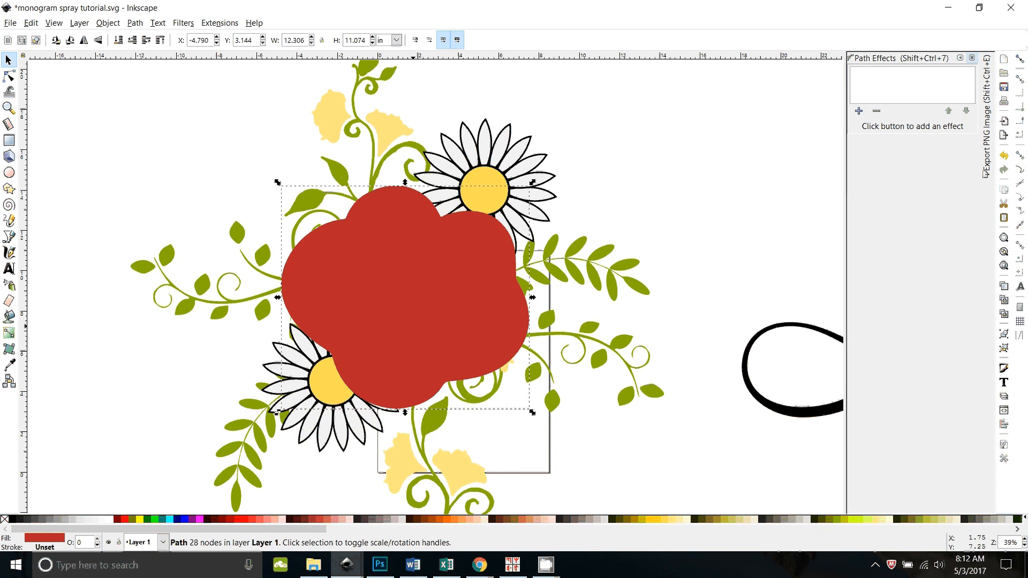
{"action": "left_click", "coordinate": [312, 378], "text": "shift"}
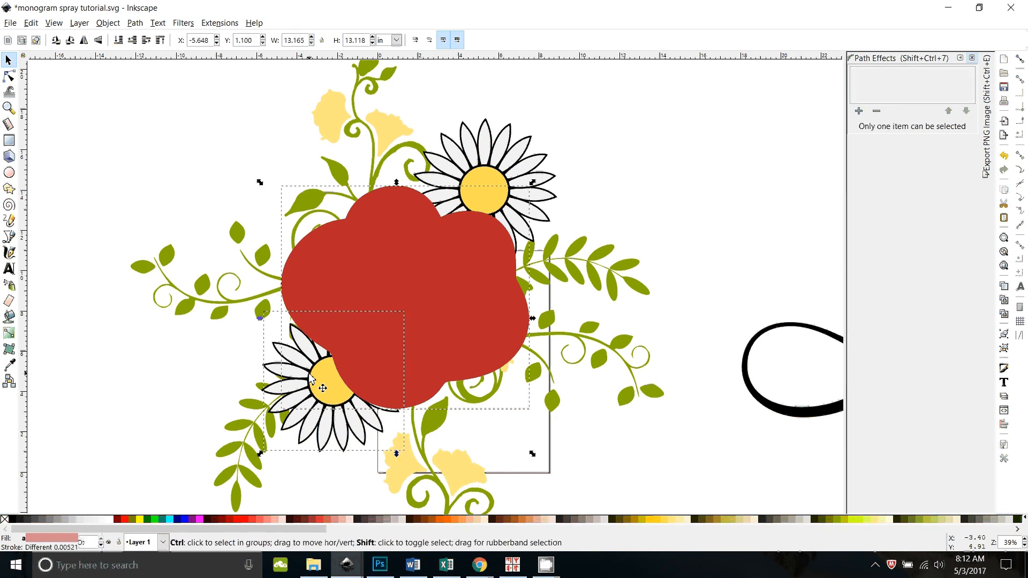
{"action": "left_click", "coordinate": [312, 379], "text": "shift"}
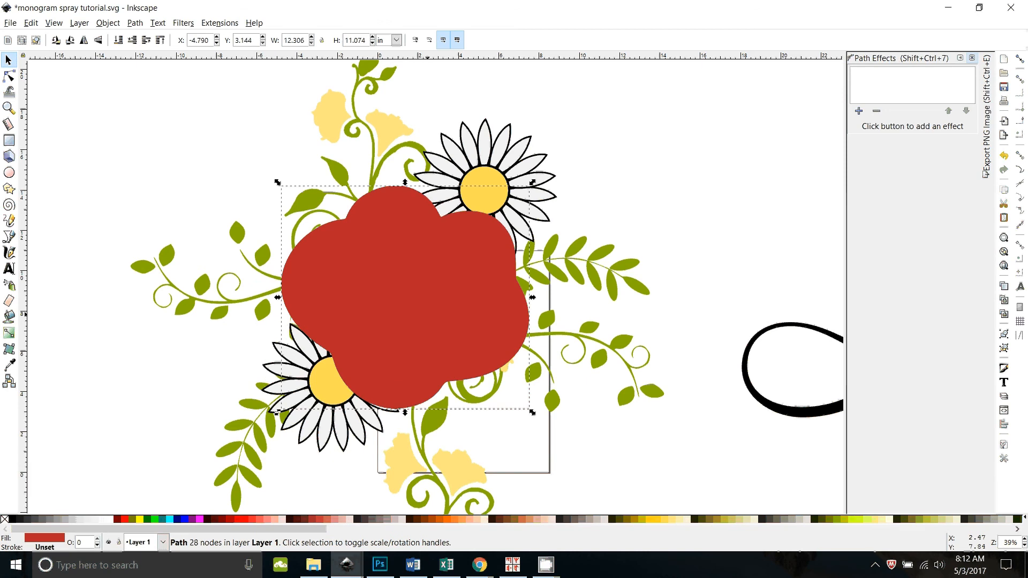
{"action": "left_click", "coordinate": [325, 443]}
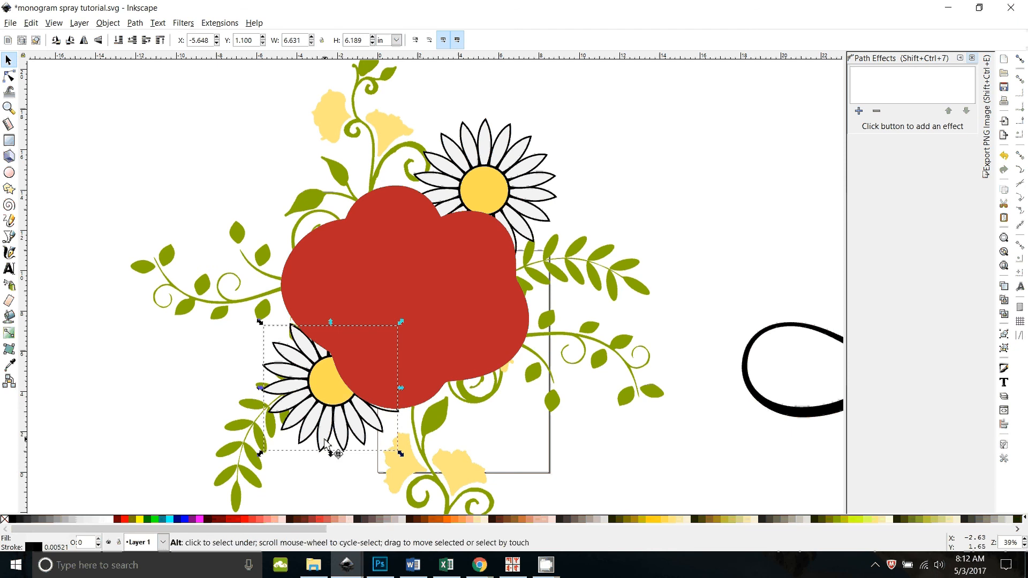
Step: Select the lower daisy's black backing beneath the petals and subtract a copy of the rose silhouette from it with Difference
{"action": "left_click", "coordinate": [327, 445], "text": "alt"}
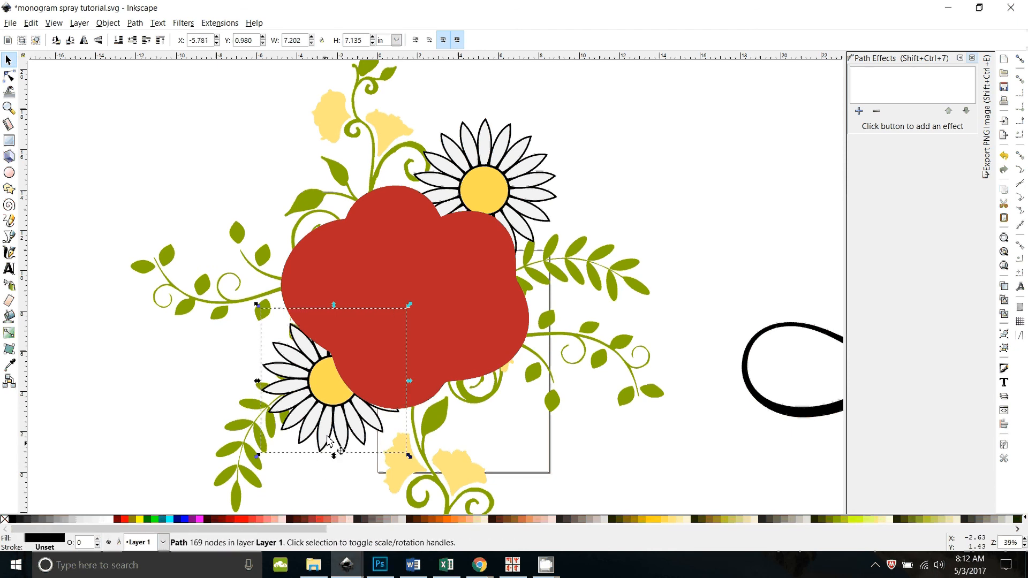
{"action": "left_click", "coordinate": [470, 300], "text": "shift"}
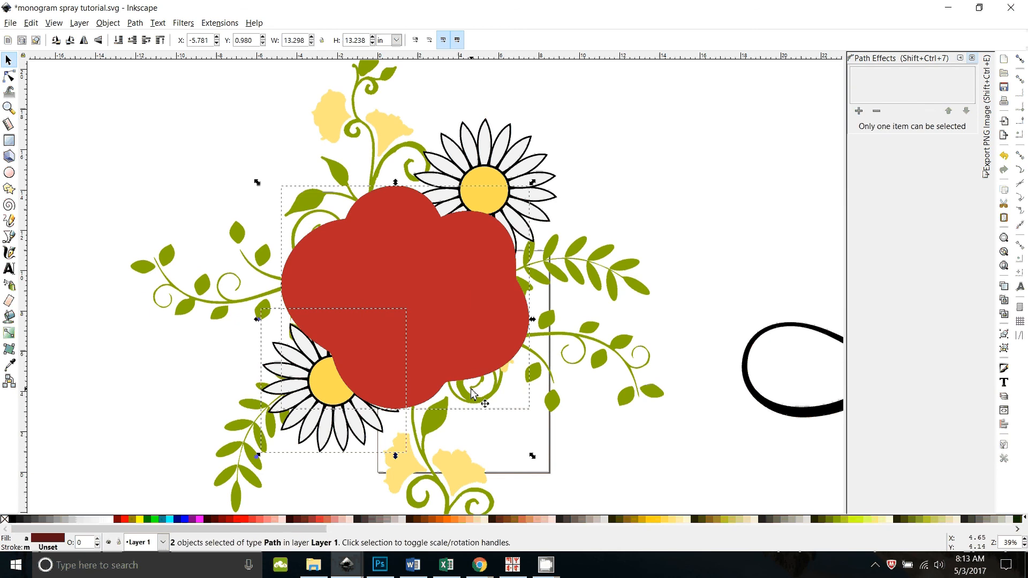
{"action": "key", "text": "ctrl+minus"}
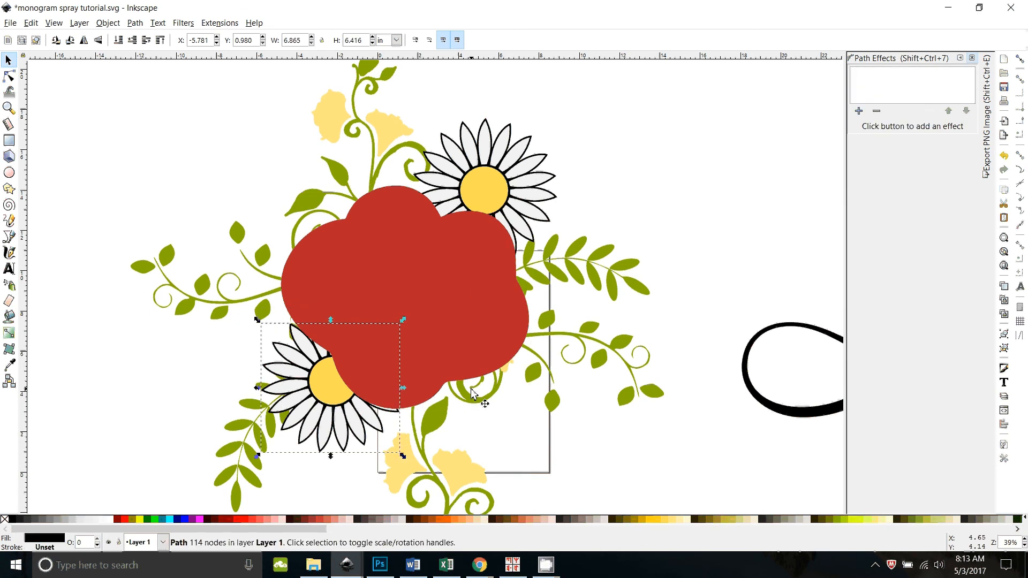
Step: Move the lower daisy's yellow centre, black backing and white petals aside to inspect the cuts, and undo all the moves
{"action": "left_click", "coordinate": [201, 342]}
{"action": "left_click_drag", "start_coordinate": [331, 393], "coordinate": [171, 390]}
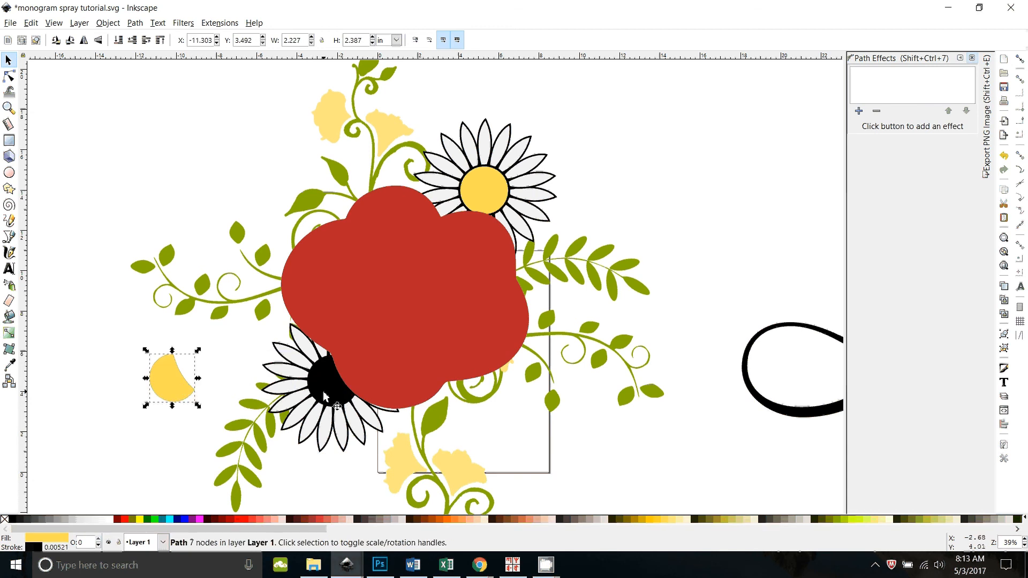
{"action": "left_click_drag", "start_coordinate": [325, 396], "coordinate": [80, 475]}
{"action": "left_click_drag", "start_coordinate": [328, 409], "coordinate": [172, 431]}
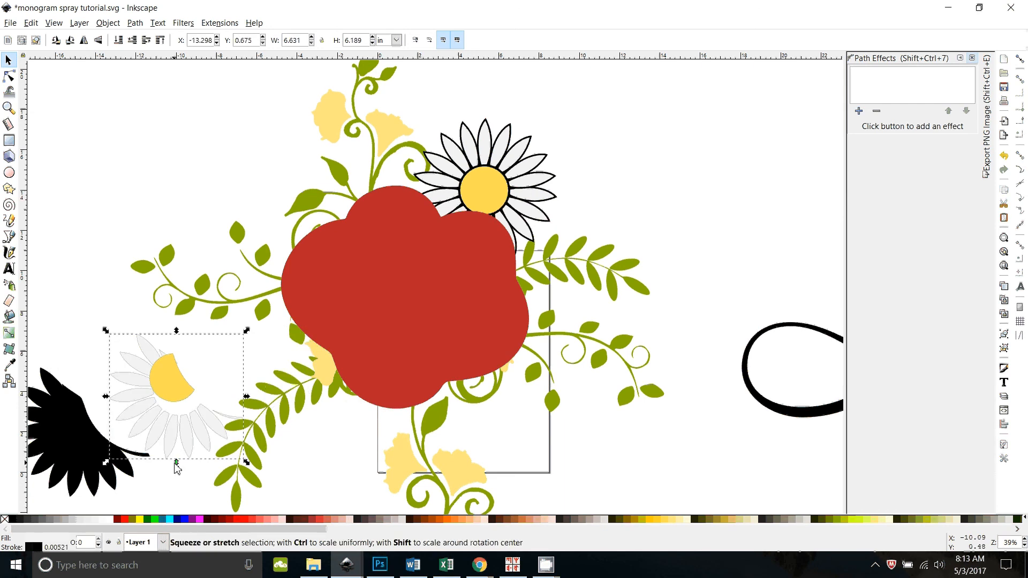
{"action": "key", "text": "ctrl+z"}
{"action": "key", "text": "ctrl+z"}
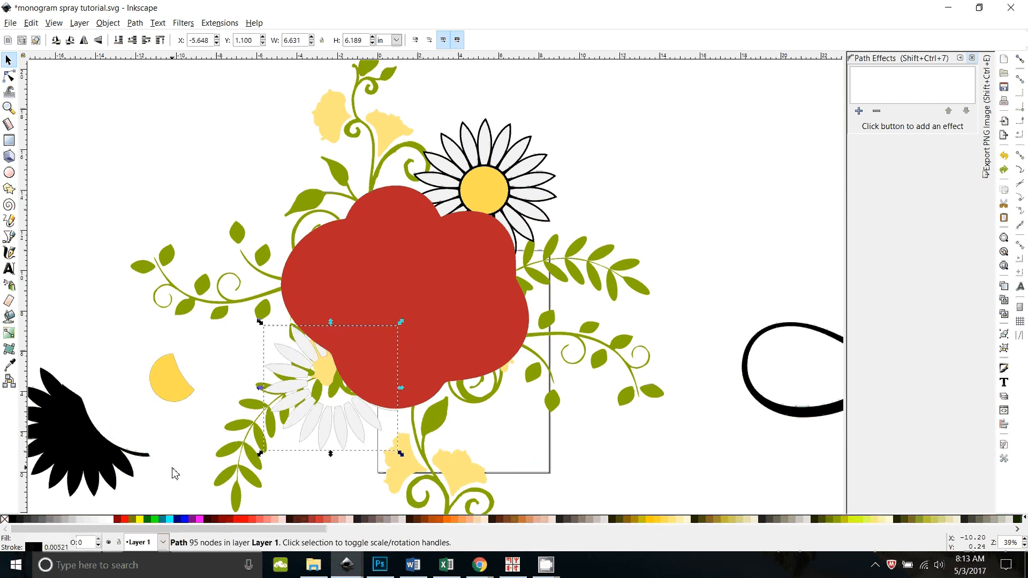
{"action": "key", "text": "ctrl+z"}
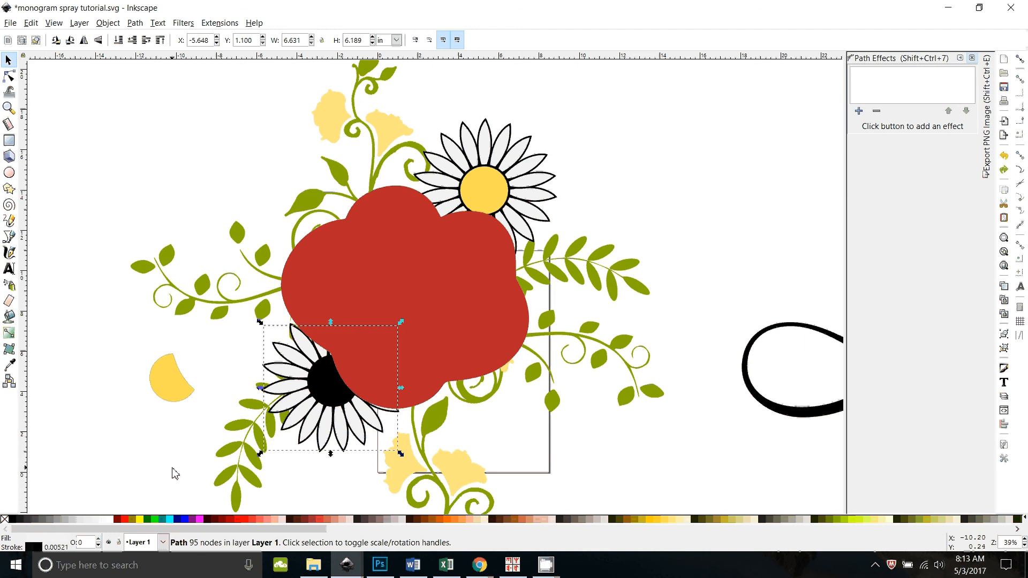
{"action": "key", "text": "ctrl+z"}
Step: Move the silhouette and both rose paths aside to check the trimmed lower daisy, and undo the moves of the rose paths
{"action": "left_click_drag", "start_coordinate": [557, 347], "coordinate": [242, 407]}
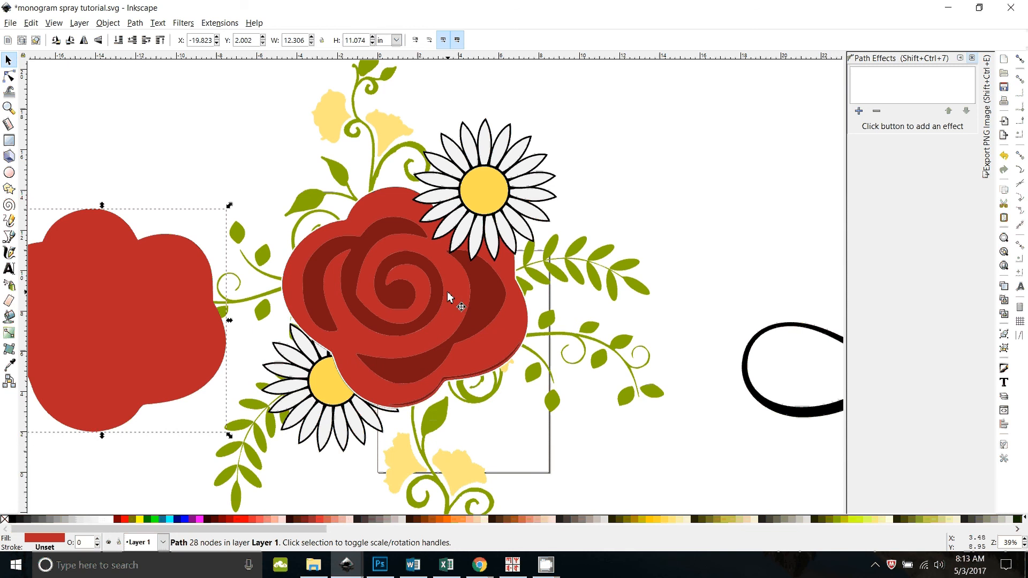
{"action": "left_click_drag", "start_coordinate": [448, 292], "coordinate": [707, 480]}
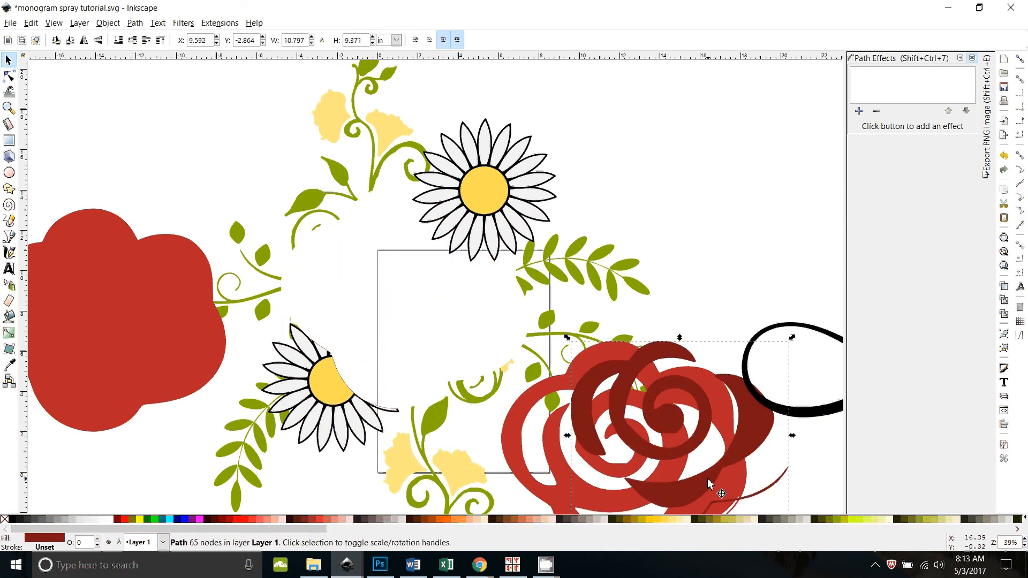
{"action": "key", "text": "ctrl+z"}
{"action": "key", "text": "ctrl+z"}
Step: Delete the rose silhouette lying beside the spray
{"action": "left_click", "coordinate": [145, 338]}
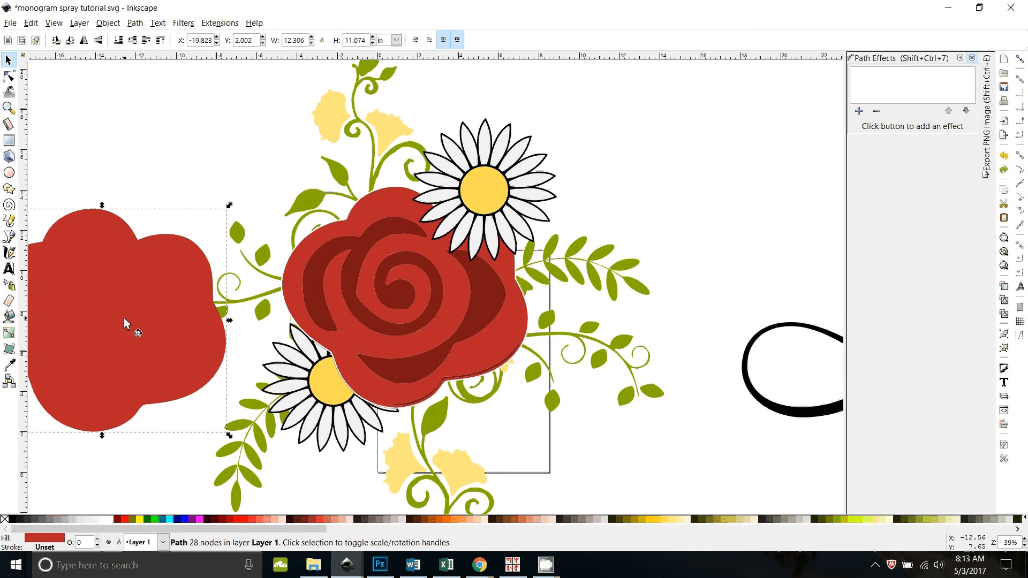
{"action": "key", "text": "Delete"}
{"action": "scroll", "coordinate": [613, 424], "scroll_direction": "down", "scroll_amount": 1}
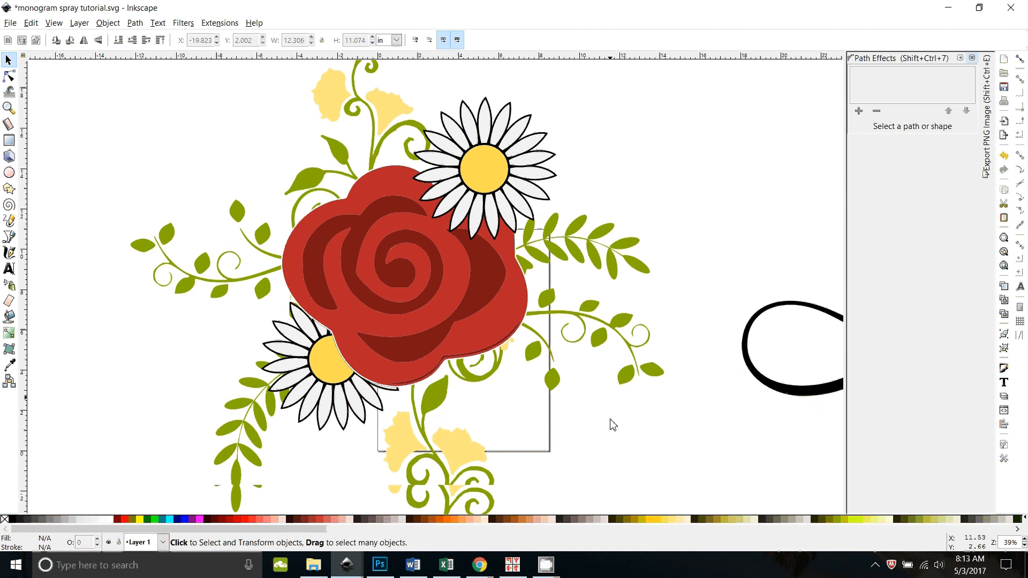
{"action": "scroll", "coordinate": [613, 428], "scroll_direction": "up", "scroll_amount": 2}
{"action": "scroll", "coordinate": [614, 448], "scroll_direction": "down", "scroll_amount": 1}
{"action": "scroll", "coordinate": [615, 450], "scroll_direction": "down", "scroll_amount": 2}
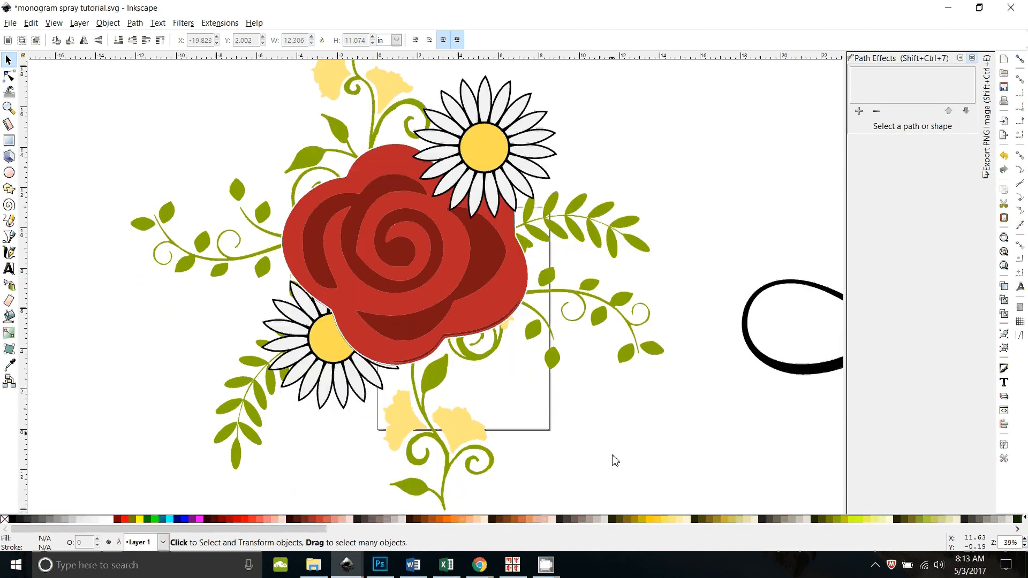
{"action": "scroll", "coordinate": [562, 426], "scroll_direction": "up", "scroll_amount": 1}
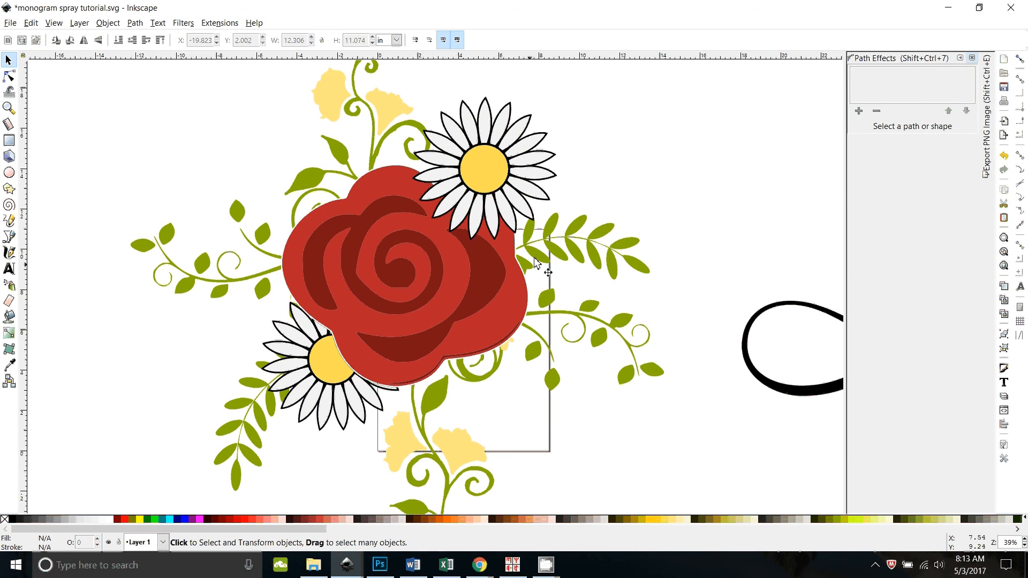
{"action": "scroll", "coordinate": [537, 262], "scroll_direction": "up", "scroll_amount": 1}
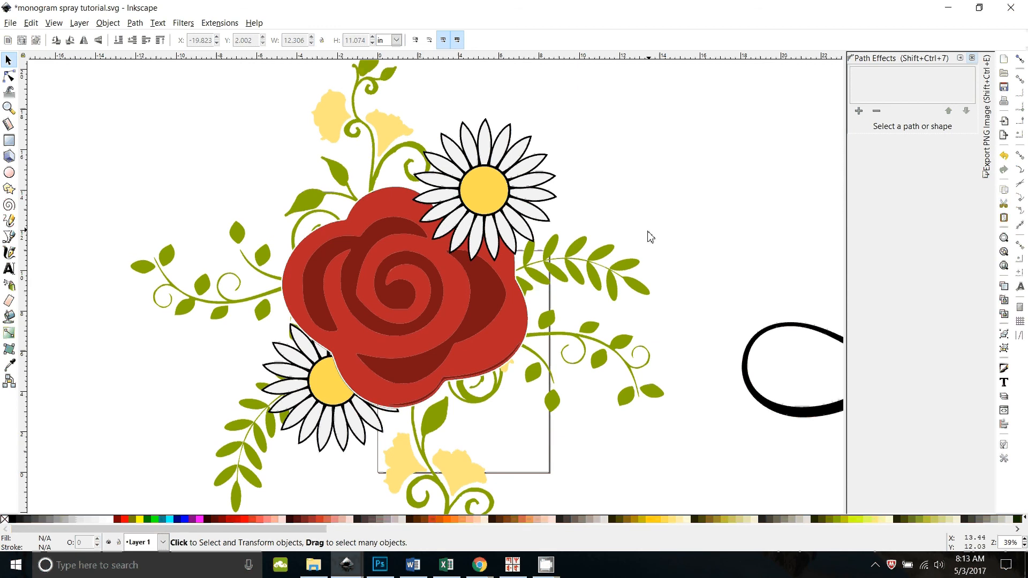
Step: Duplicate the upper daisy's black backing and outset the copy to about 7.37 by 7.33 in
{"action": "left_click", "coordinate": [552, 185]}
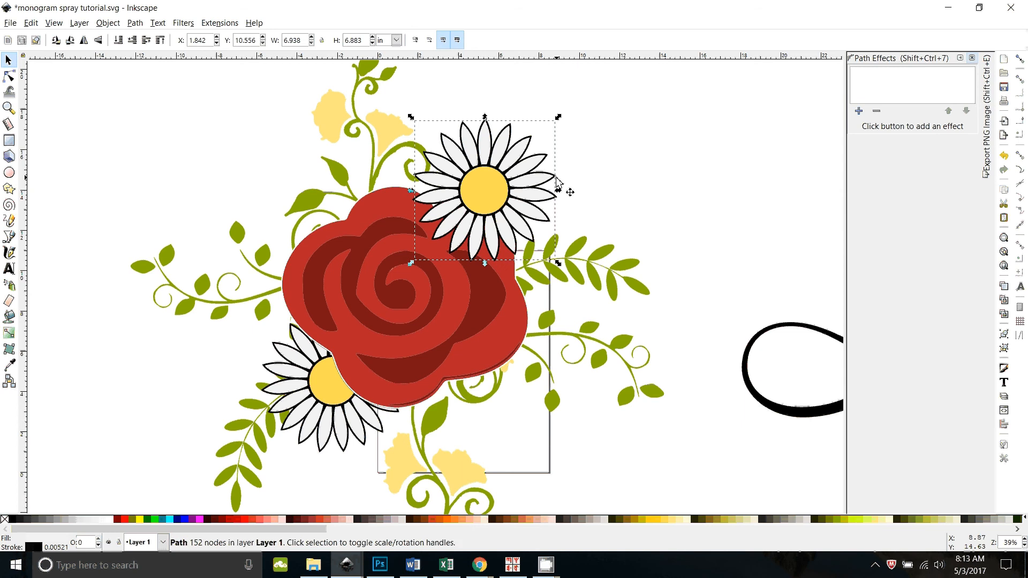
{"action": "key", "text": "ctrl"}
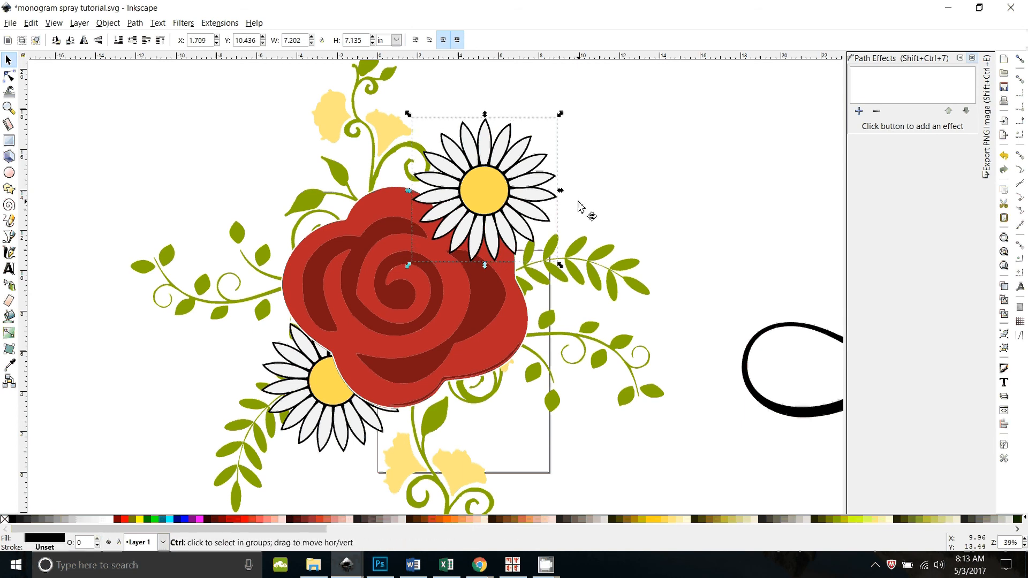
{"action": "key", "text": "ctrl+k"}
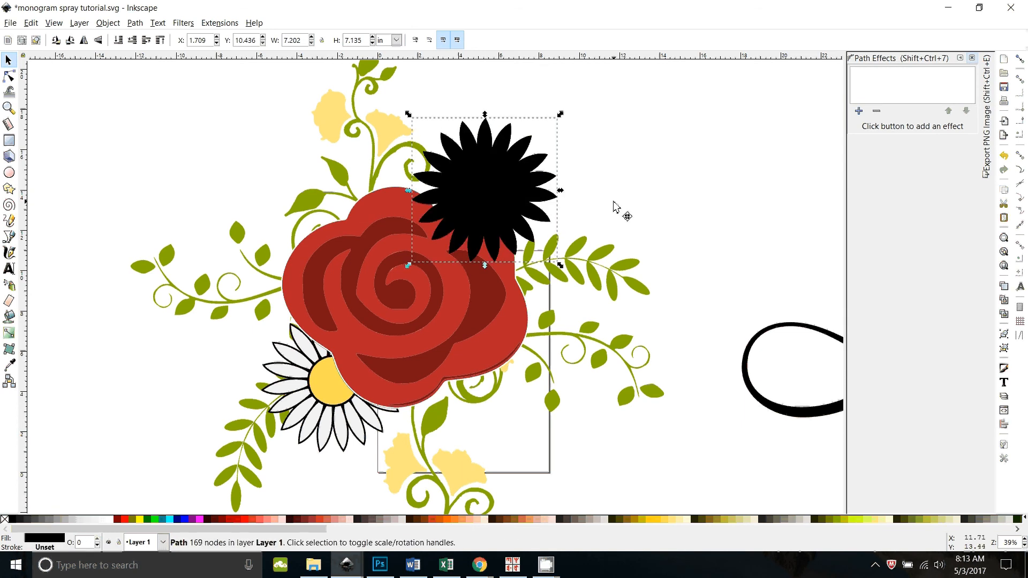
{"action": "key", "text": "ctrl"}
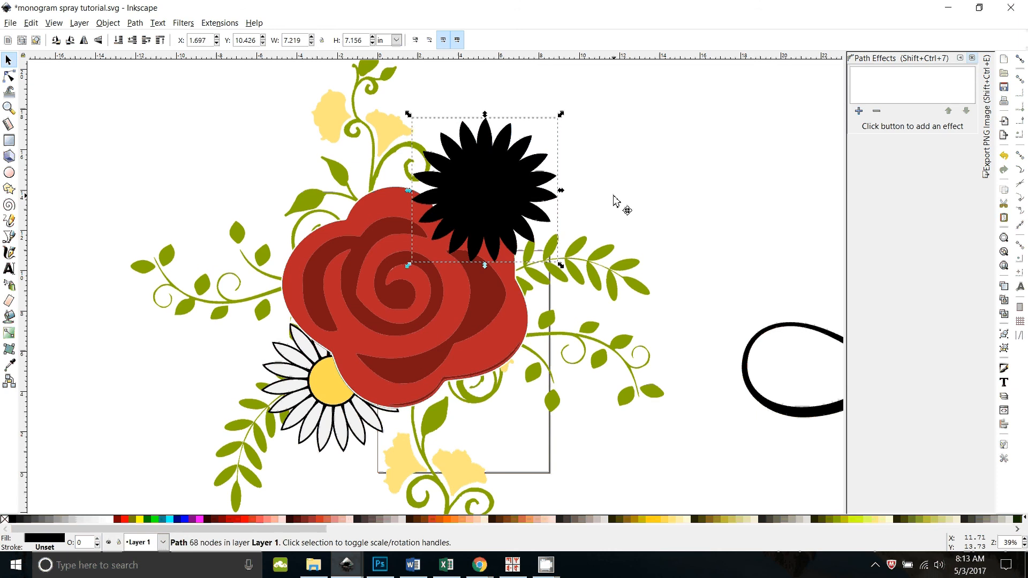
{"action": "key", "text": "ctrl+l"}
{"action": "key", "text": "ctrl+l"}
{"action": "key", "text": "period"}
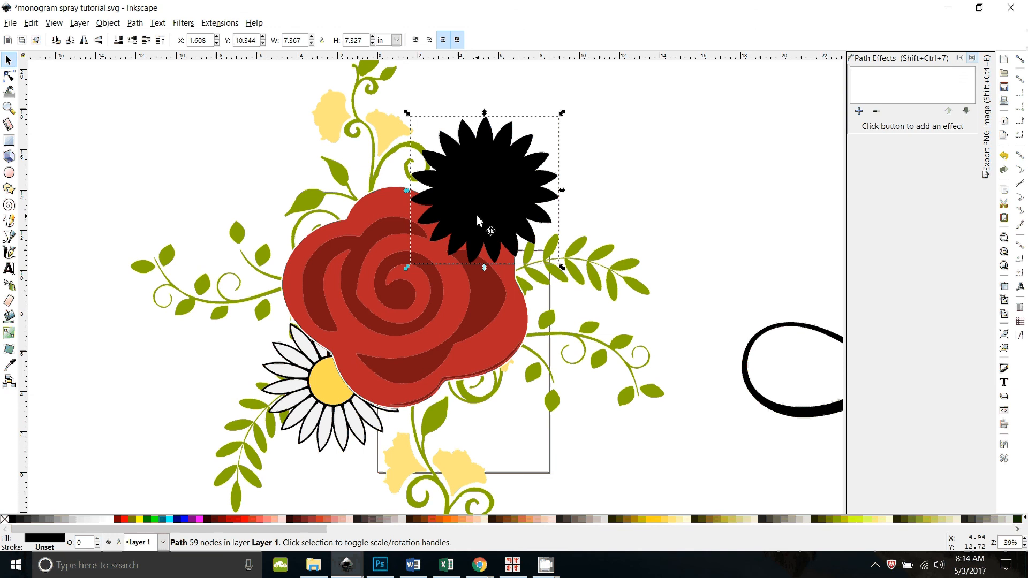
Step: Subtract copies of the outset daisy silhouette from the bright red and the dark red rose paths with Difference
{"action": "left_click", "coordinate": [471, 310], "text": "shift"}
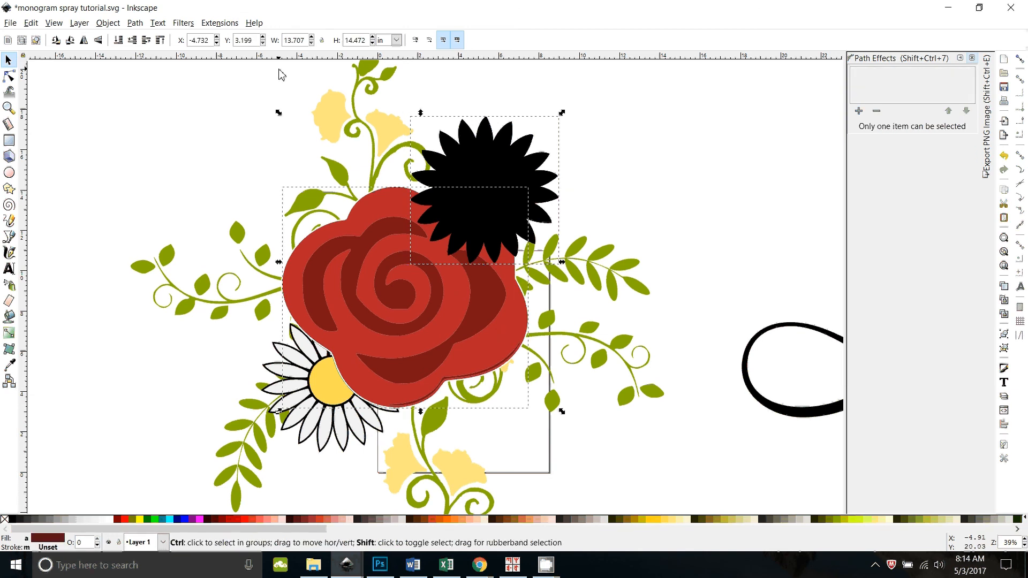
{"action": "key", "text": "ctrl+minus"}
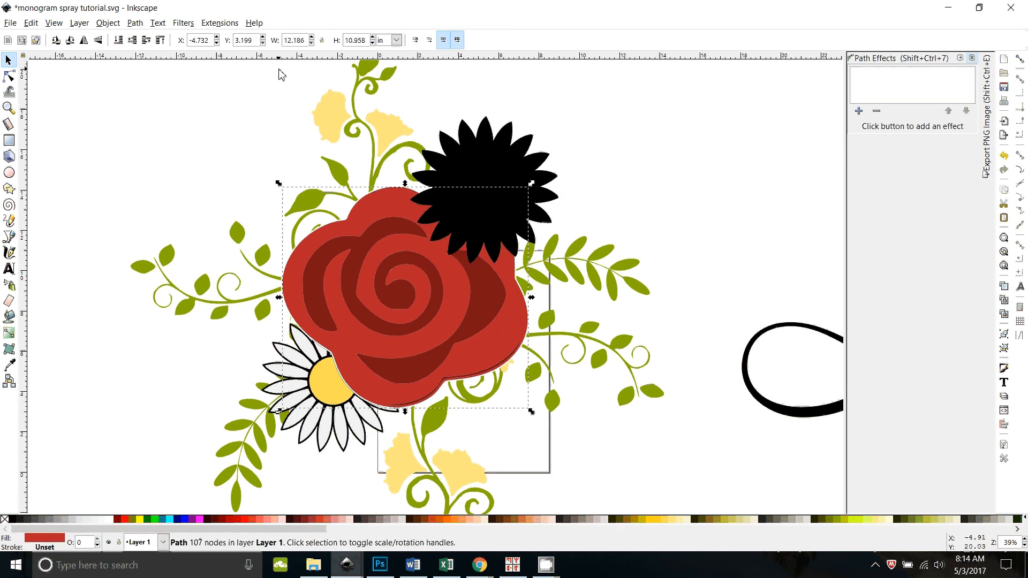
{"action": "left_click", "coordinate": [475, 169]}
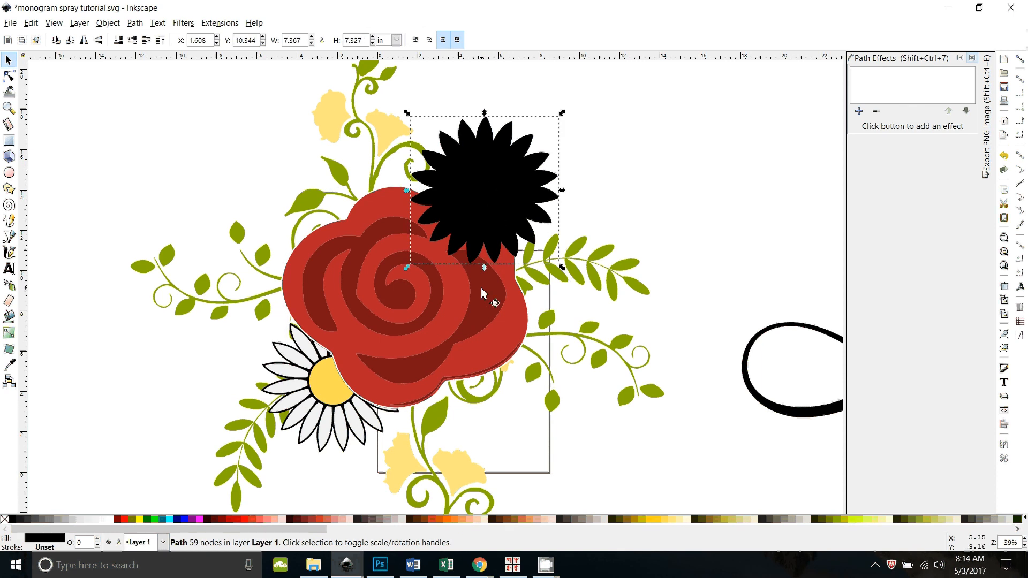
{"action": "left_click", "coordinate": [480, 307], "text": "shift"}
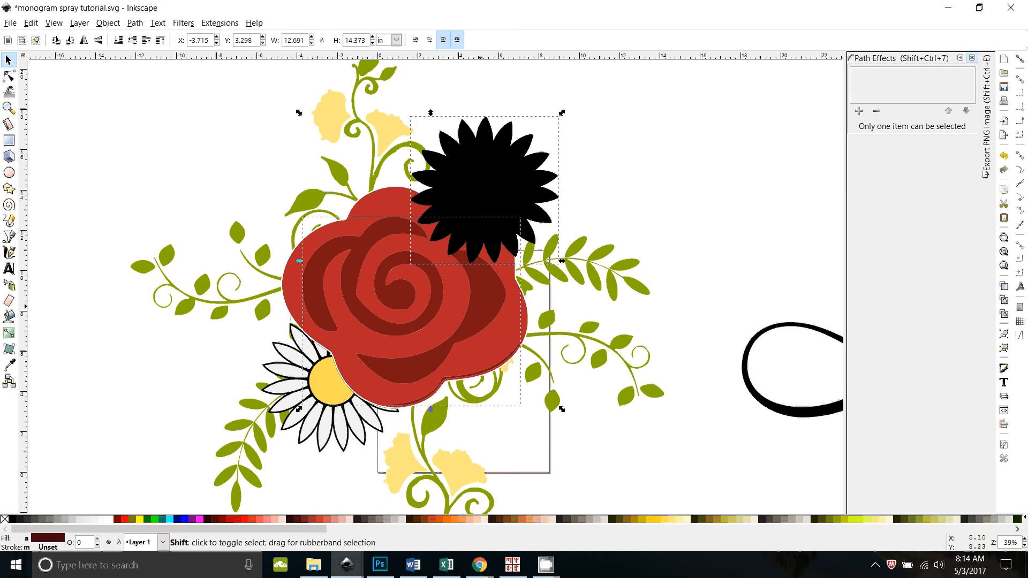
{"action": "left_click", "coordinate": [477, 323]}
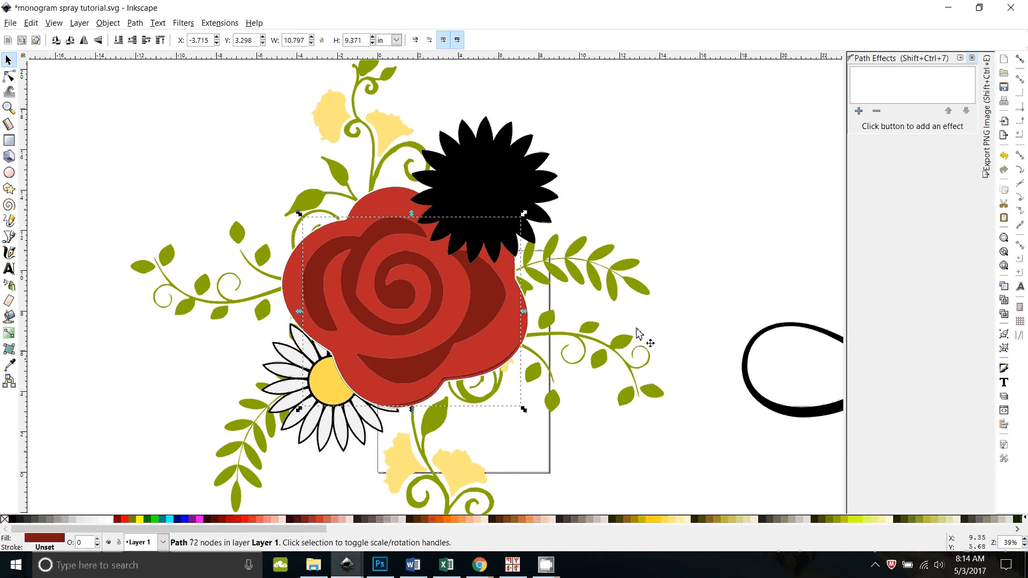
Step: Move both rose paths aside to check the cut under the upper daisy, and undo the moves
{"action": "left_click_drag", "start_coordinate": [451, 296], "coordinate": [358, 327]}
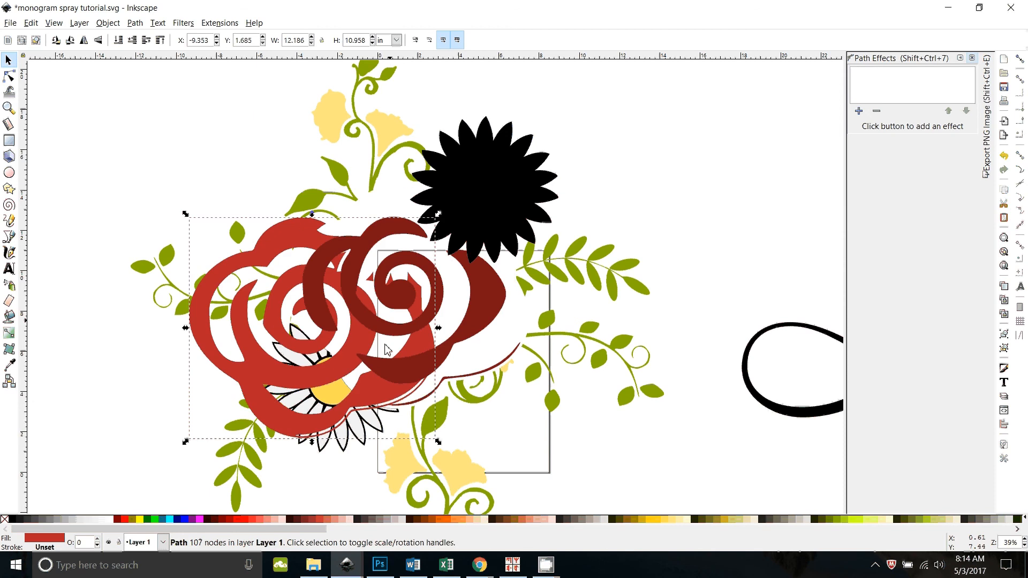
{"action": "left_click_drag", "start_coordinate": [494, 304], "coordinate": [488, 346]}
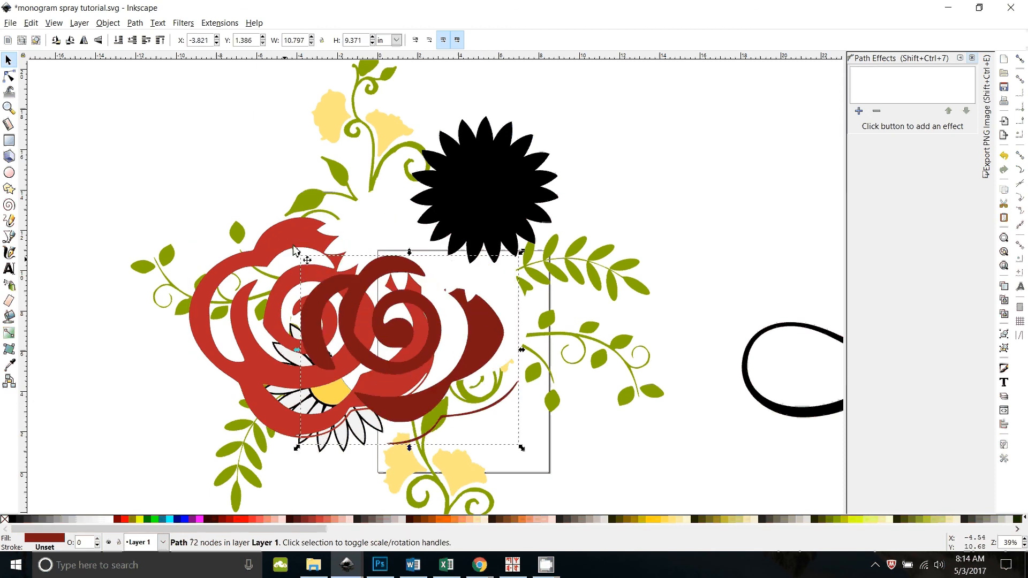
{"action": "left_click_drag", "start_coordinate": [294, 246], "coordinate": [256, 241]}
{"action": "key", "text": "ctrl+z"}
{"action": "key", "text": "ctrl+z"}
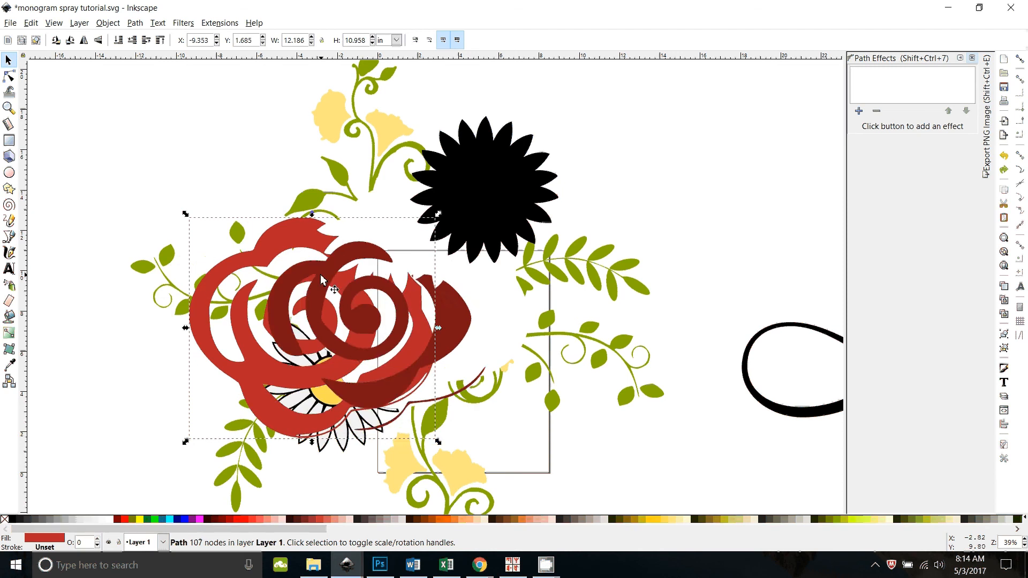
{"action": "key", "text": "ctrl+z"}
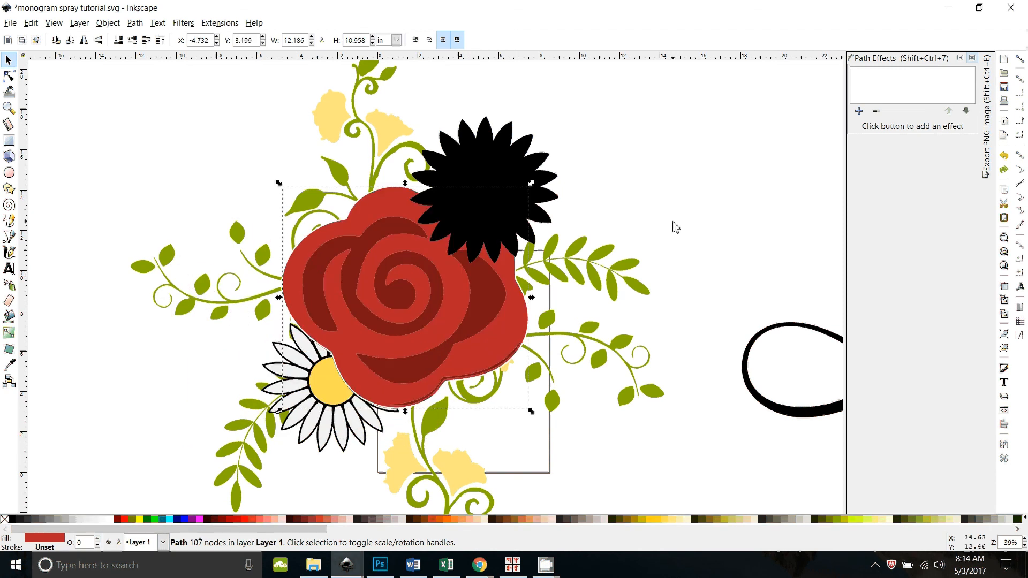
Step: Subtract the outset silhouette of the upper daisy from the green vine path with Difference
{"action": "left_click", "coordinate": [803, 261]}
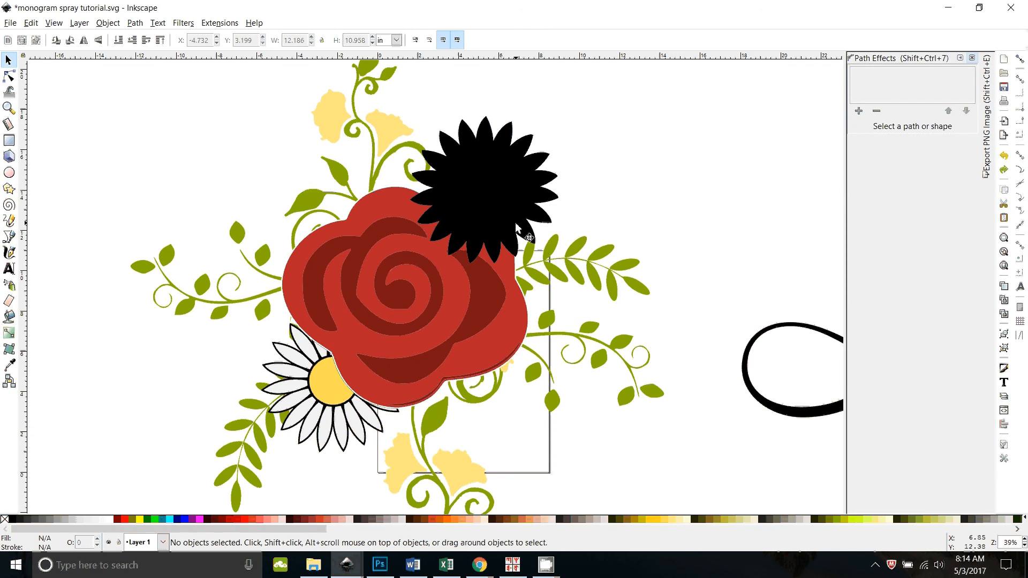
{"action": "left_click", "coordinate": [546, 220]}
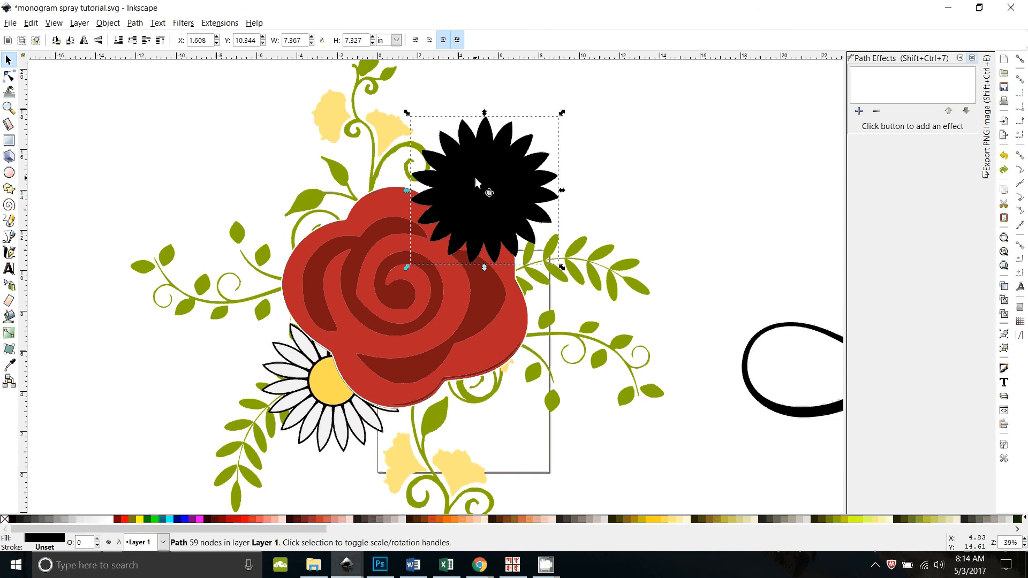
{"action": "left_click", "coordinate": [619, 287], "text": "shift"}
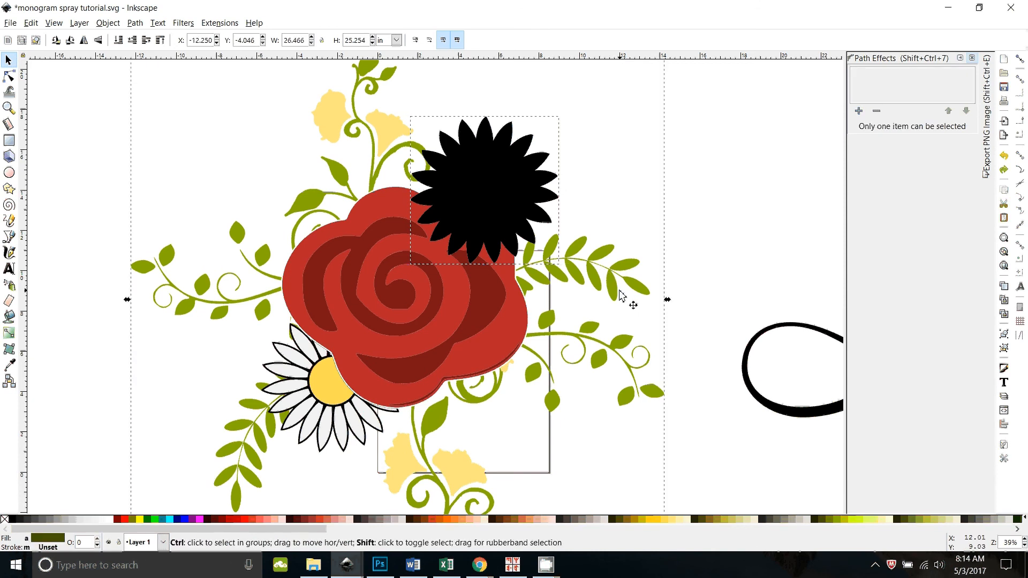
{"action": "key", "text": "ctrl+minus"}
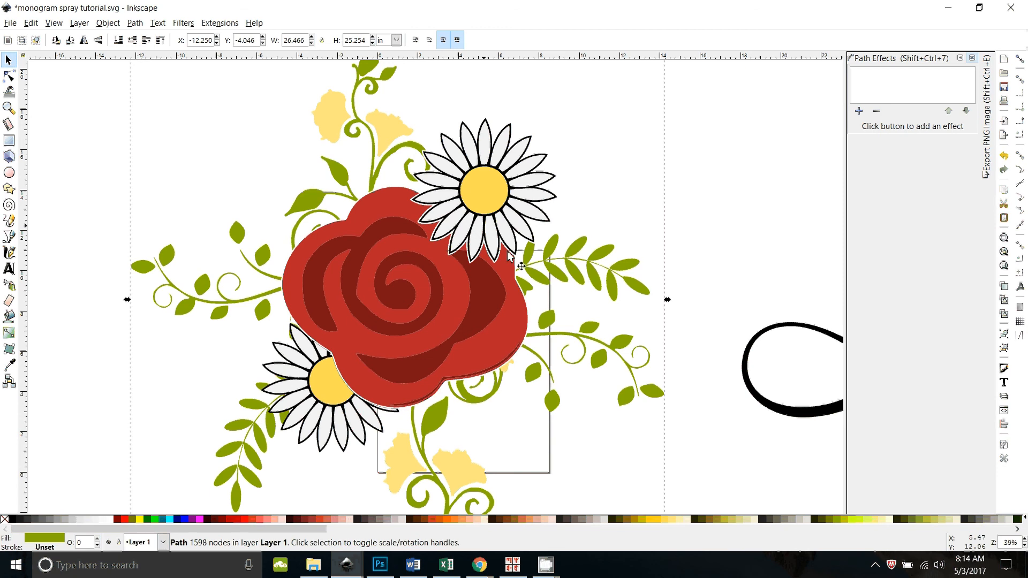
{"action": "scroll", "coordinate": [508, 256], "scroll_direction": "up", "scroll_amount": 2}
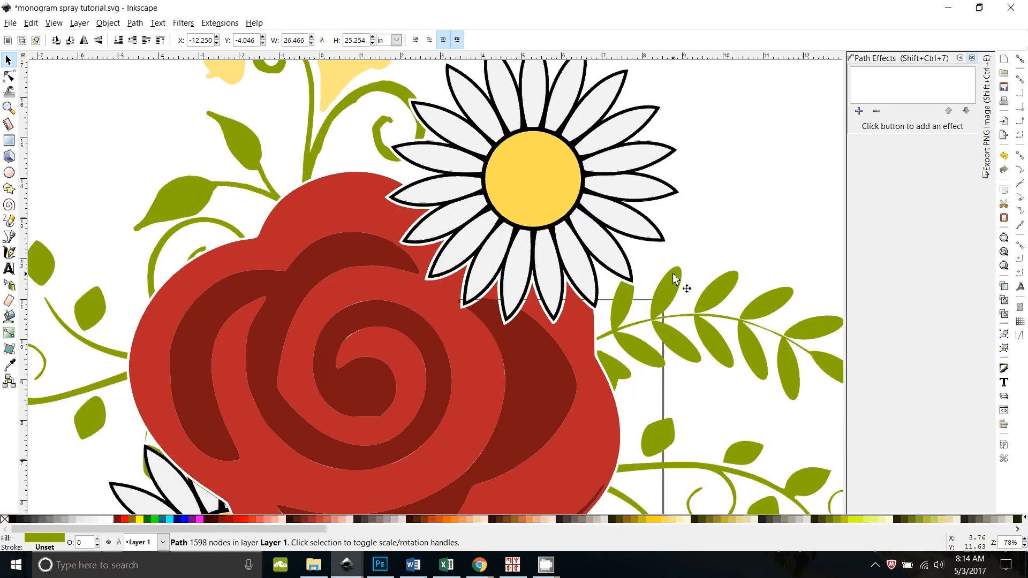
Step: Move the lower daisy's black backing, yellow centre and white petals aside to check the foliage beneath, and undo the moves
{"action": "scroll", "coordinate": [595, 275], "scroll_direction": "down", "scroll_amount": 4}
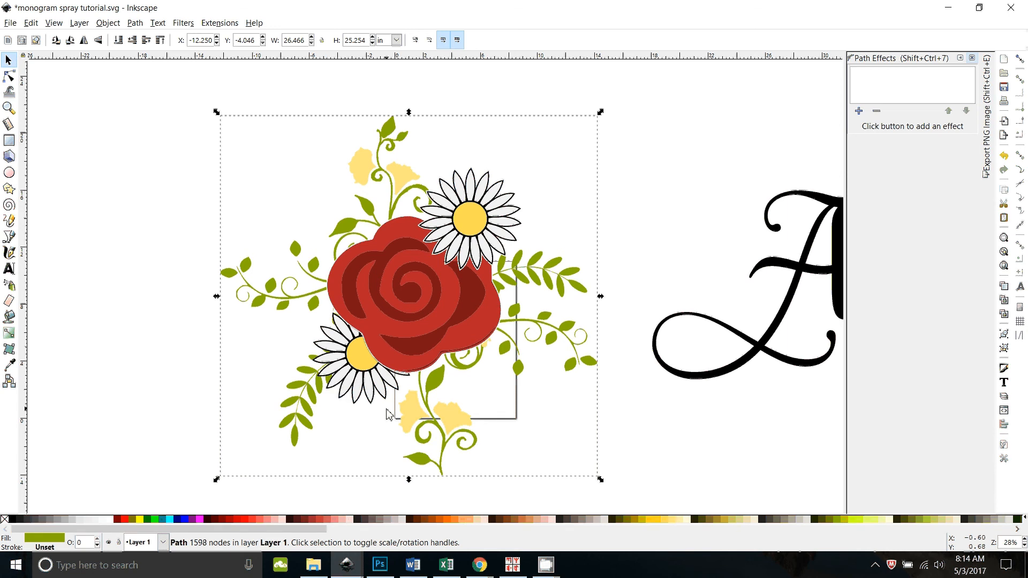
{"action": "left_click_drag", "start_coordinate": [348, 365], "coordinate": [160, 384]}
{"action": "left_click_drag", "start_coordinate": [364, 371], "coordinate": [159, 387]}
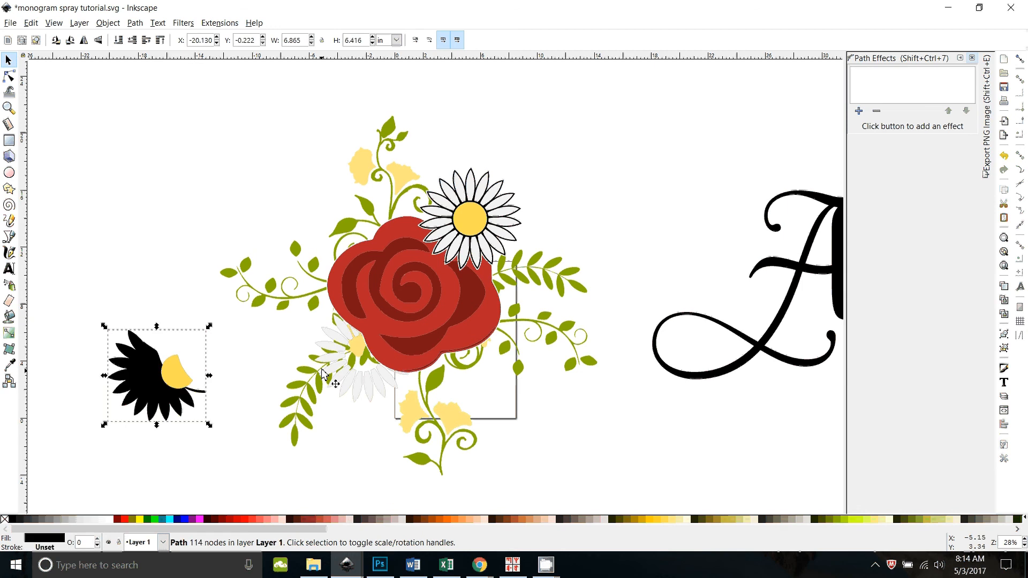
{"action": "left_click_drag", "start_coordinate": [337, 346], "coordinate": [217, 362]}
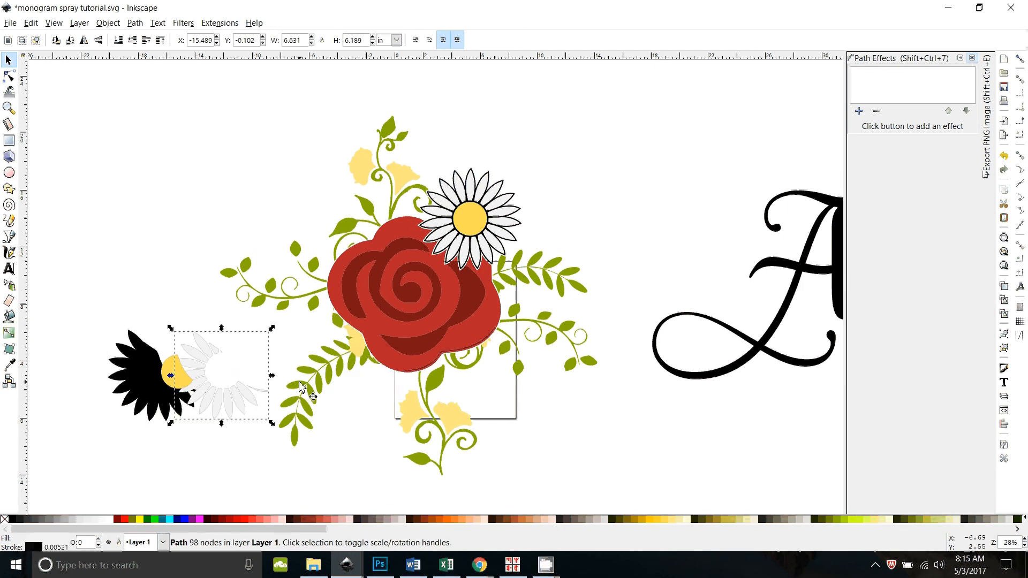
{"action": "key", "text": "ctrl+z"}
{"action": "key", "text": "ctrl+z"}
{"action": "key", "text": "ctrl+z"}
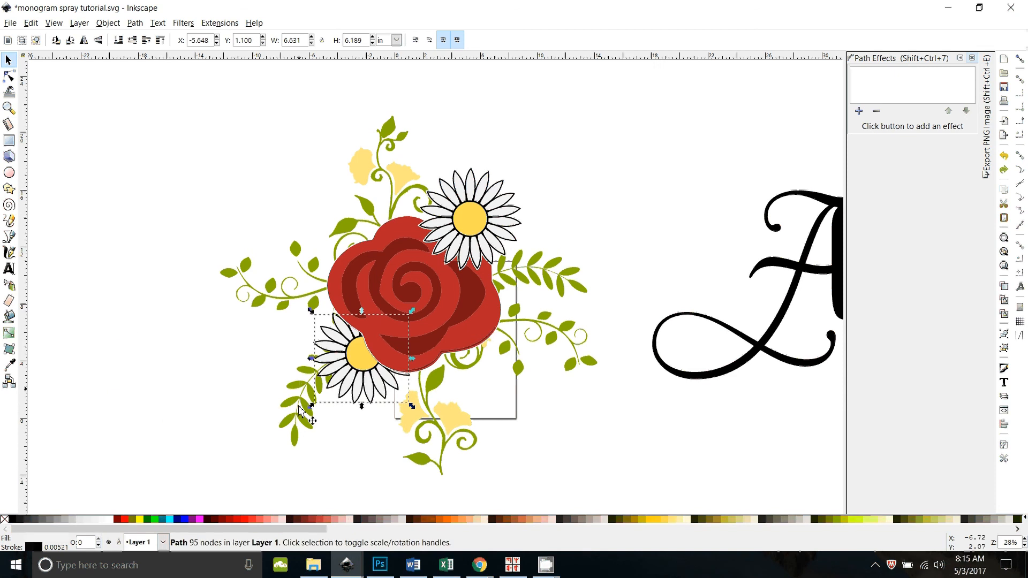
Step: Duplicate the lower daisy's black backing path
{"action": "left_click", "coordinate": [362, 432]}
{"action": "scroll", "coordinate": [362, 435], "scroll_direction": "up", "scroll_amount": 1}
{"action": "scroll", "coordinate": [362, 433], "scroll_direction": "down", "scroll_amount": 2}
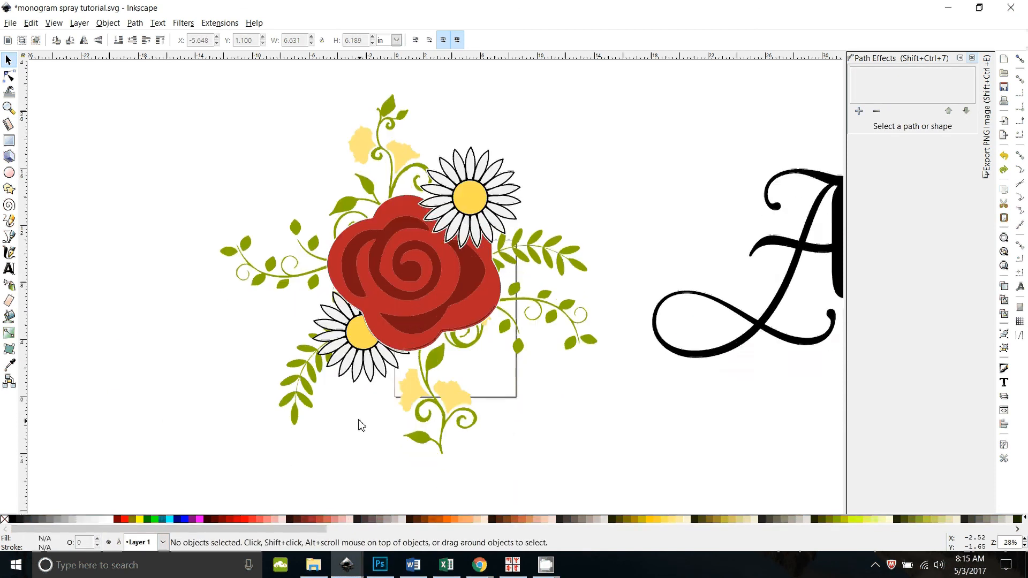
{"action": "scroll", "coordinate": [338, 443], "scroll_direction": "up", "scroll_amount": 2}
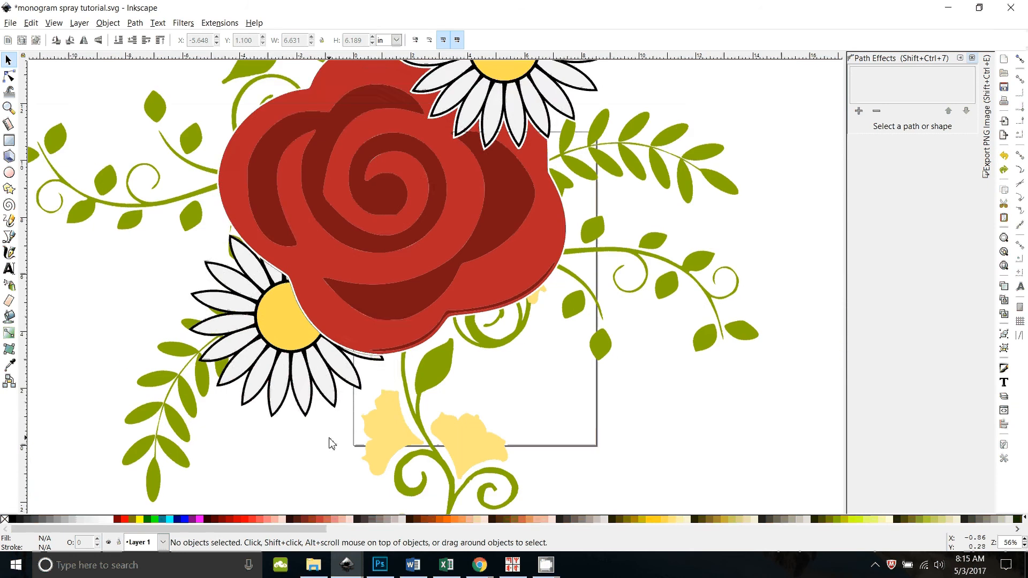
{"action": "scroll", "coordinate": [331, 443], "scroll_direction": "down", "scroll_amount": 2}
{"action": "left_click", "coordinate": [284, 360]}
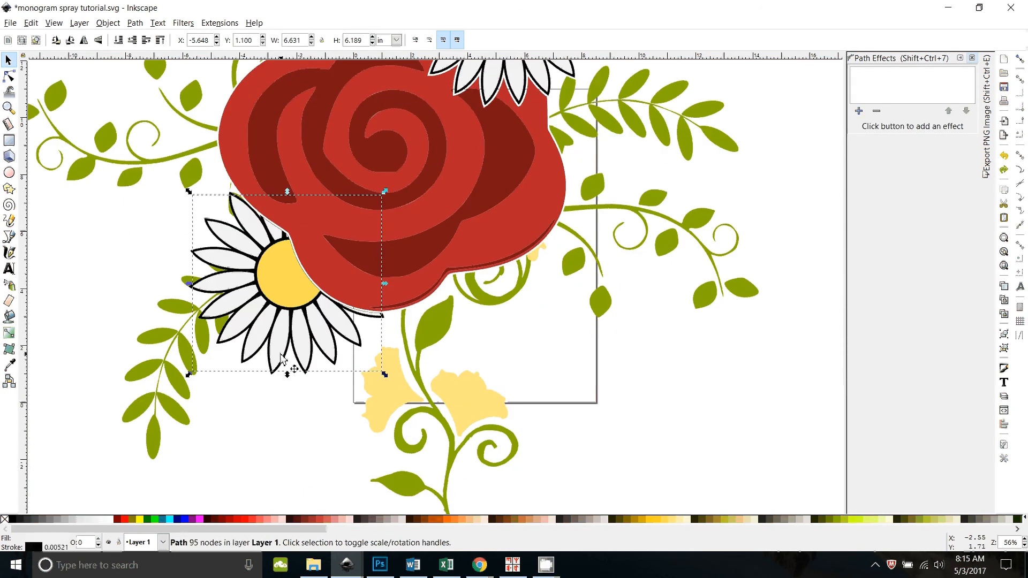
{"action": "key", "text": "alt"}
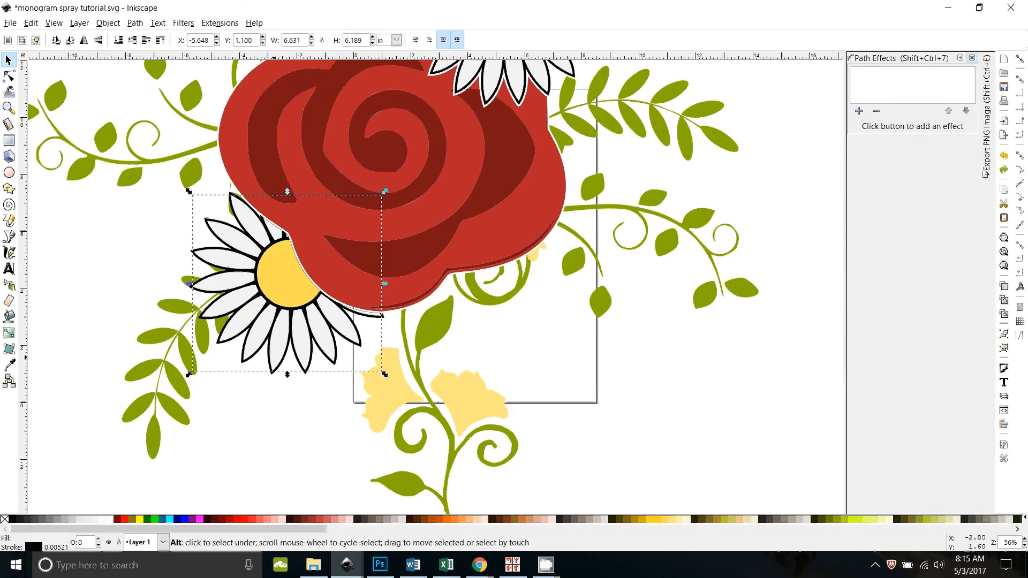
{"action": "left_click", "coordinate": [273, 358], "text": "alt"}
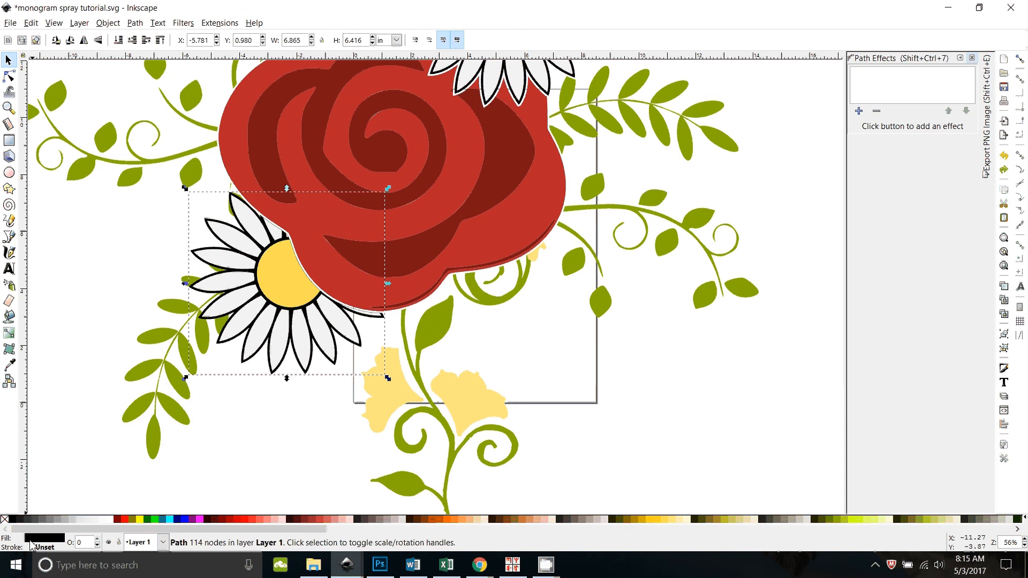
{"action": "key", "text": "ctrl+d"}
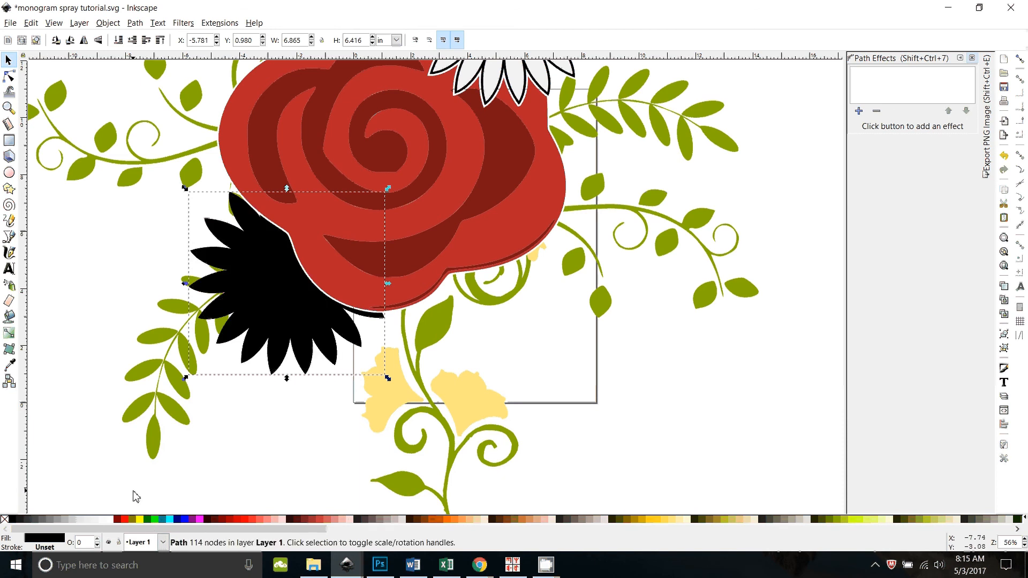
Step: Simplify the duplicated lower daisy backing and outset it to about 6.98 by 6.58 in
{"action": "key", "text": "ctrl+l"}
{"action": "key", "text": "ctrl+l"}
{"action": "key", "text": "ctrl+l"}
{"action": "key", "text": "ctrl+l"}
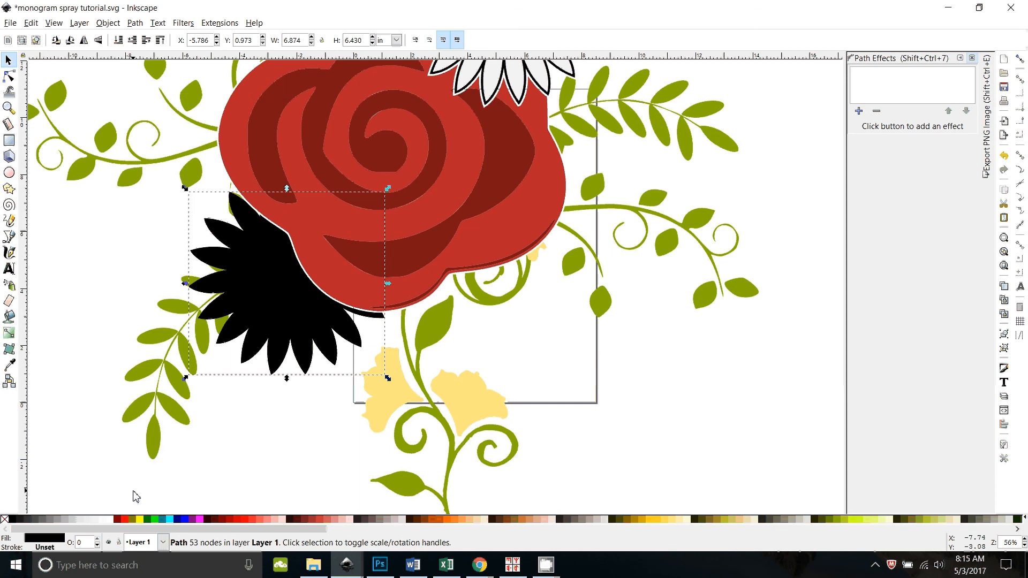
{"action": "key", "text": "ctrl+l"}
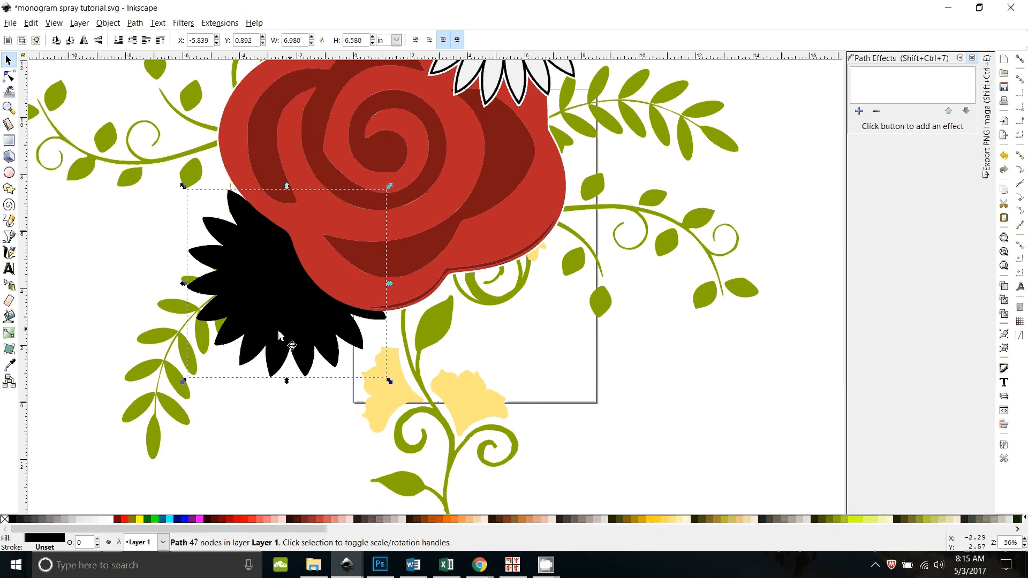
Step: Subtract a copy of the lower daisy's outset silhouette from the green vines, and check the cut by moving the vines aside and undoing the move
{"action": "key", "text": "shift"}
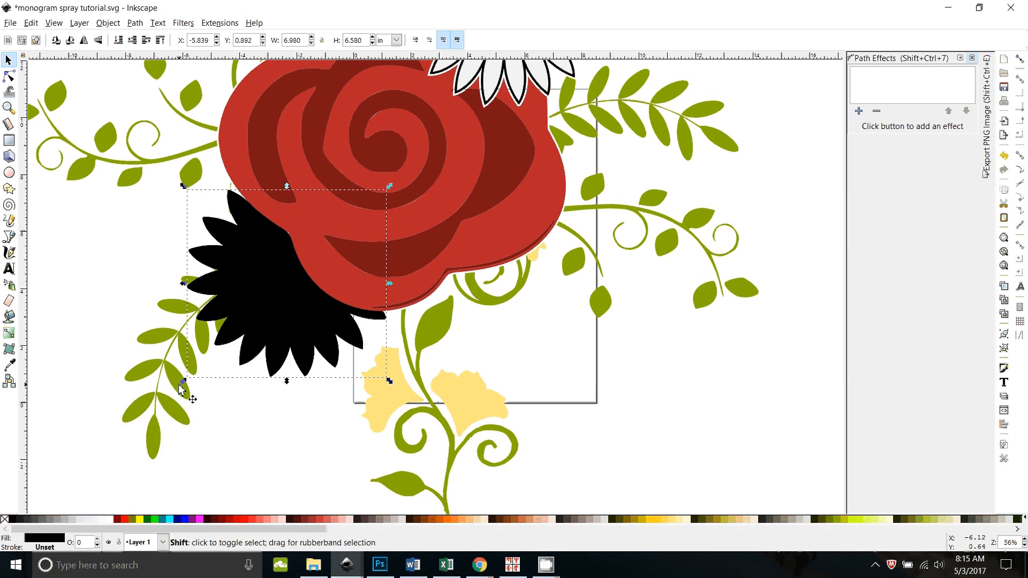
{"action": "left_click", "coordinate": [182, 393], "text": "shift"}
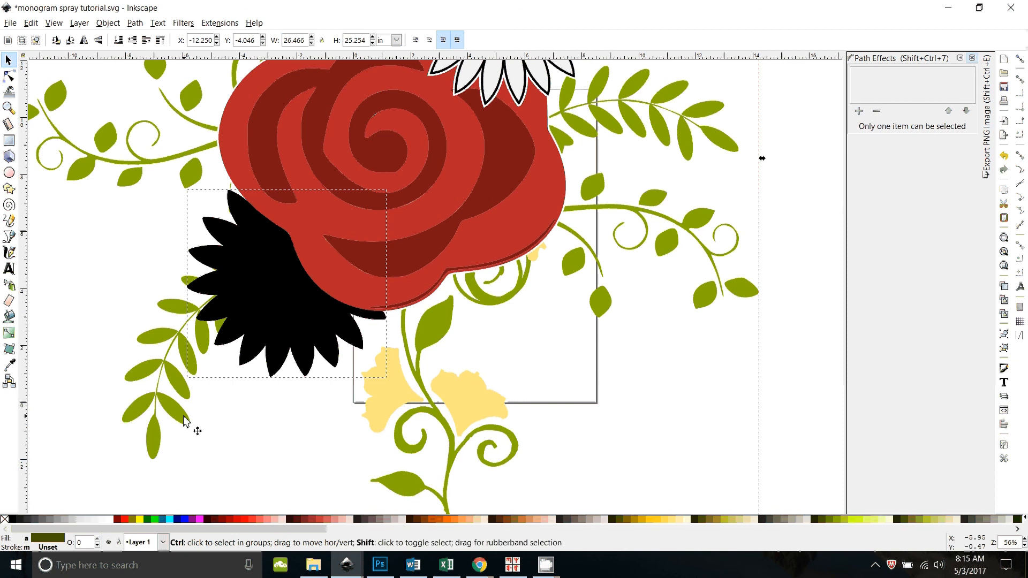
{"action": "left_click", "coordinate": [184, 421]}
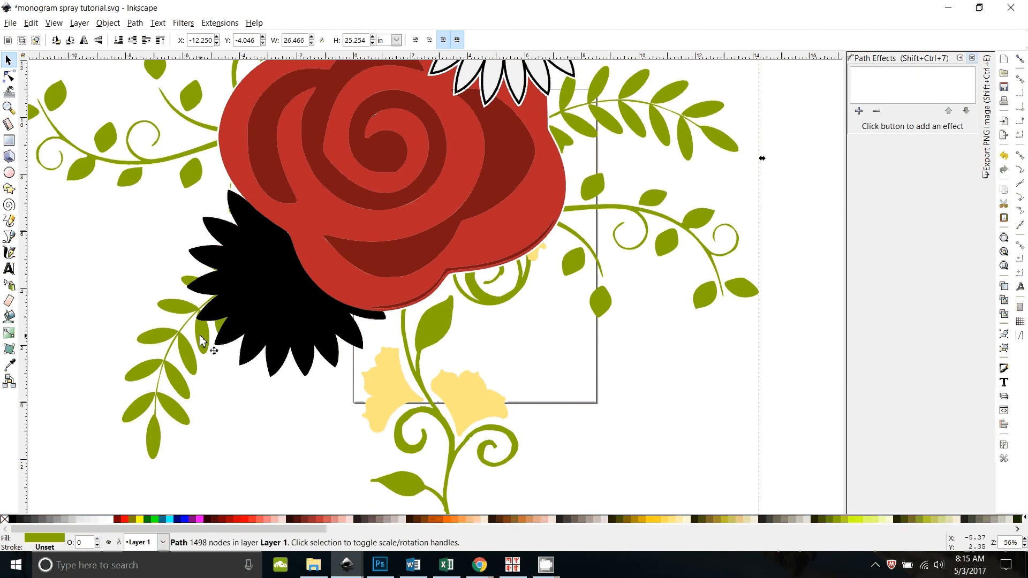
{"action": "left_click_drag", "start_coordinate": [202, 338], "coordinate": [152, 342]}
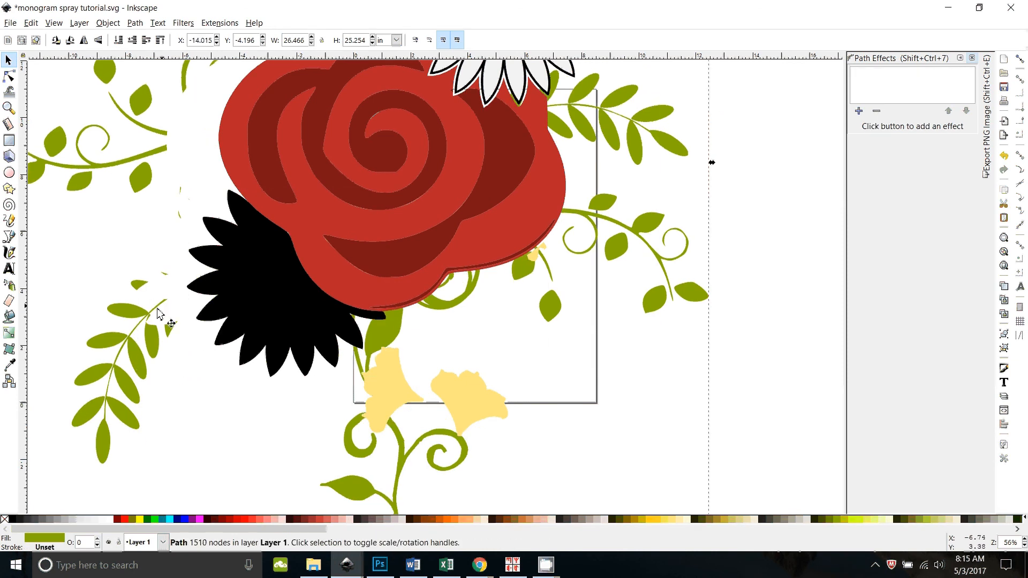
{"action": "key", "text": "ctrl+z"}
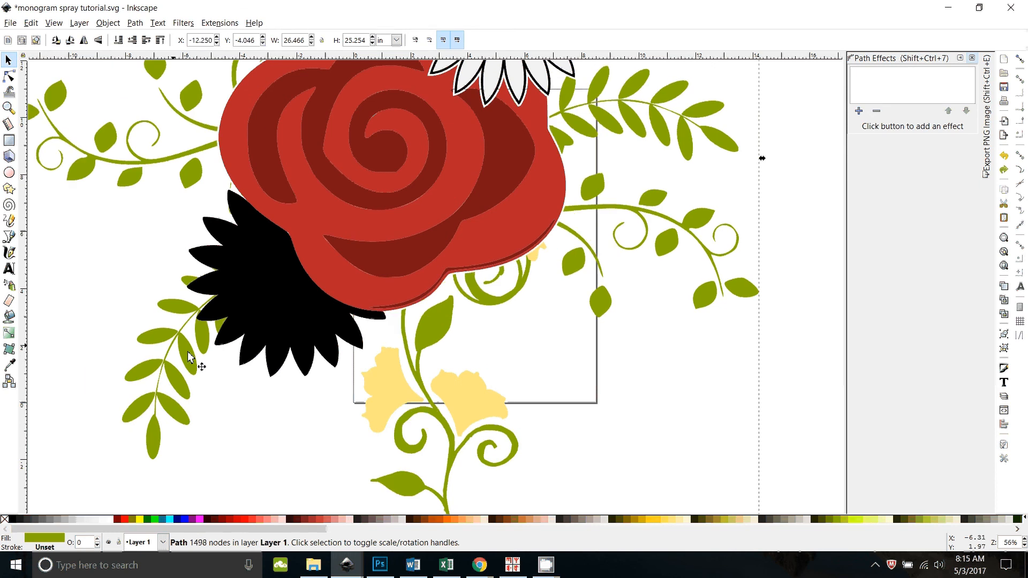
Step: Subtract the lower daisy's outset silhouette from the pale yellow flower path with Difference
{"action": "left_click", "coordinate": [284, 319]}
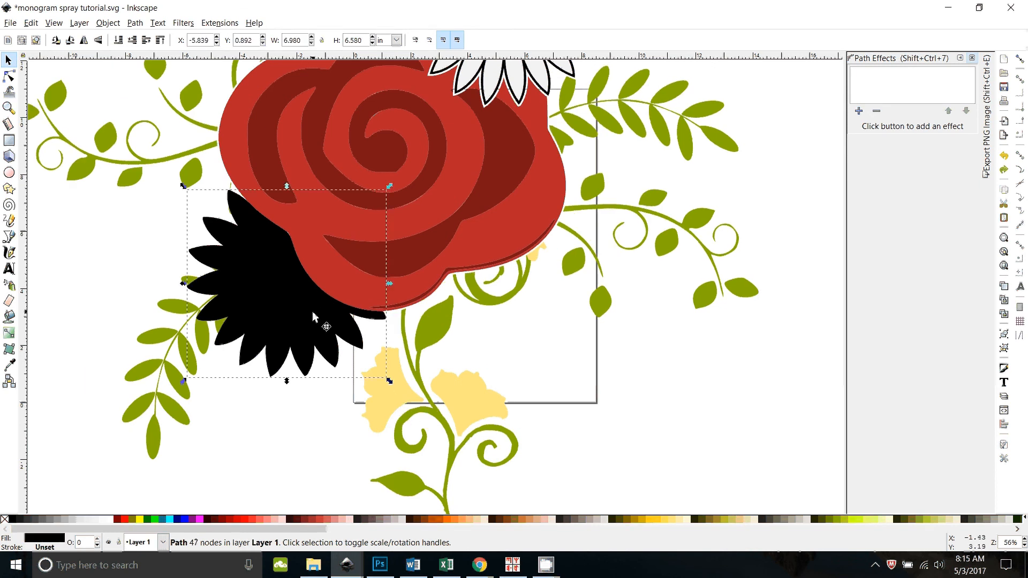
{"action": "left_click", "coordinate": [384, 390], "text": "shift"}
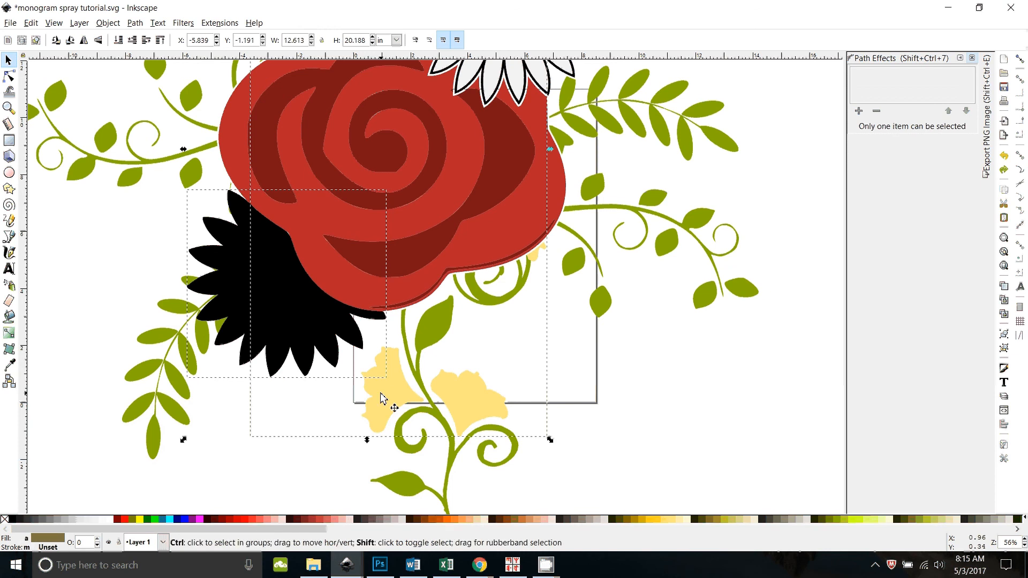
{"action": "key", "text": "ctrl+minus"}
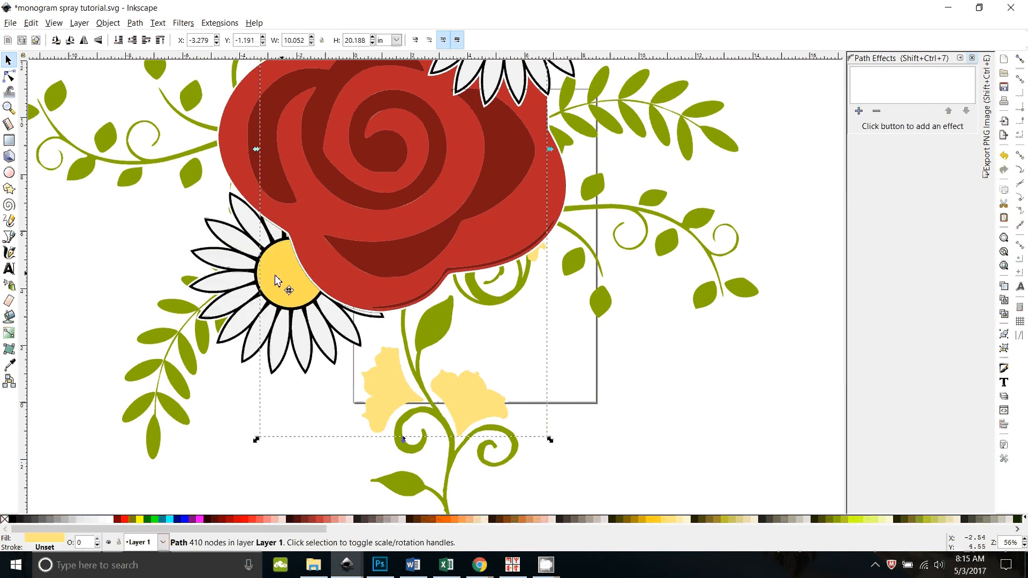
Step: Move the lower daisy's parts aside to check the trimmed vines and flowers beneath, and undo the moves
{"action": "left_click_drag", "start_coordinate": [276, 281], "coordinate": [91, 342]}
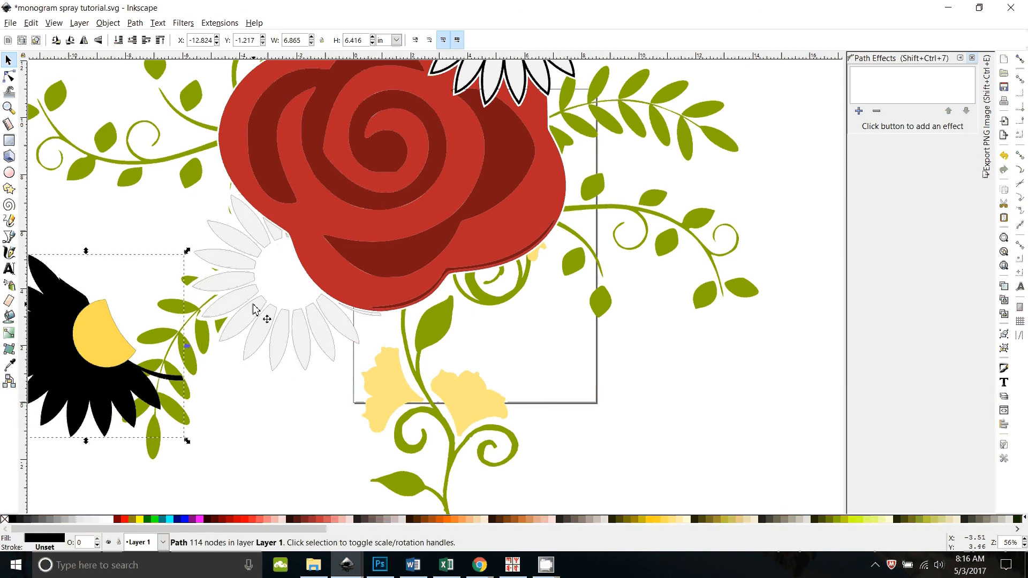
{"action": "left_click_drag", "start_coordinate": [254, 310], "coordinate": [56, 329]}
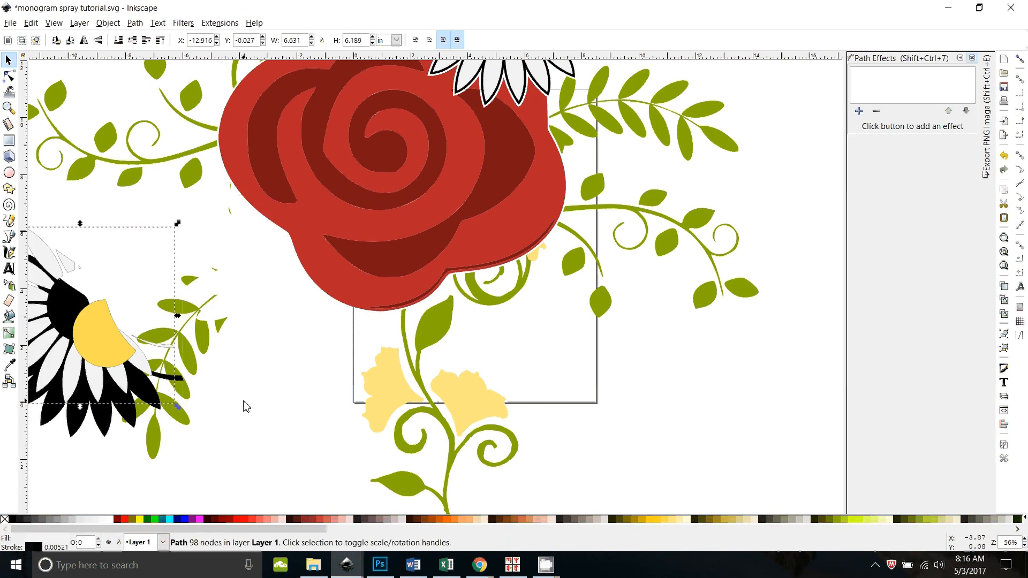
{"action": "key", "text": "ctrl+z"}
{"action": "key", "text": "ctrl+z"}
{"action": "left_click", "coordinate": [648, 436]}
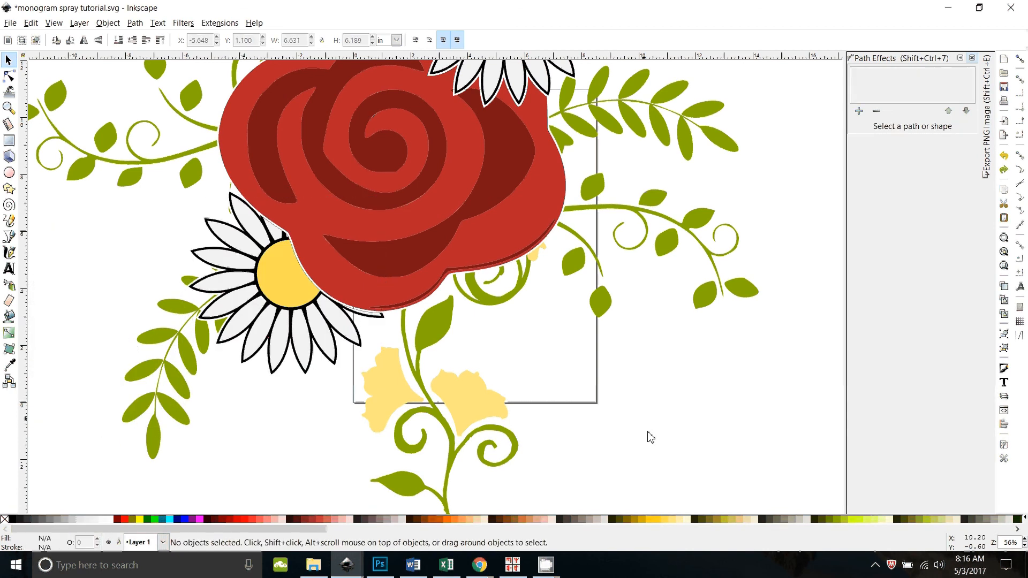
Step: Move the script letter A onto the floral spray, over the rose and the vines beside it
{"action": "key", "text": "minus"}
{"action": "key", "text": "minus"}
{"action": "key", "text": "minus"}
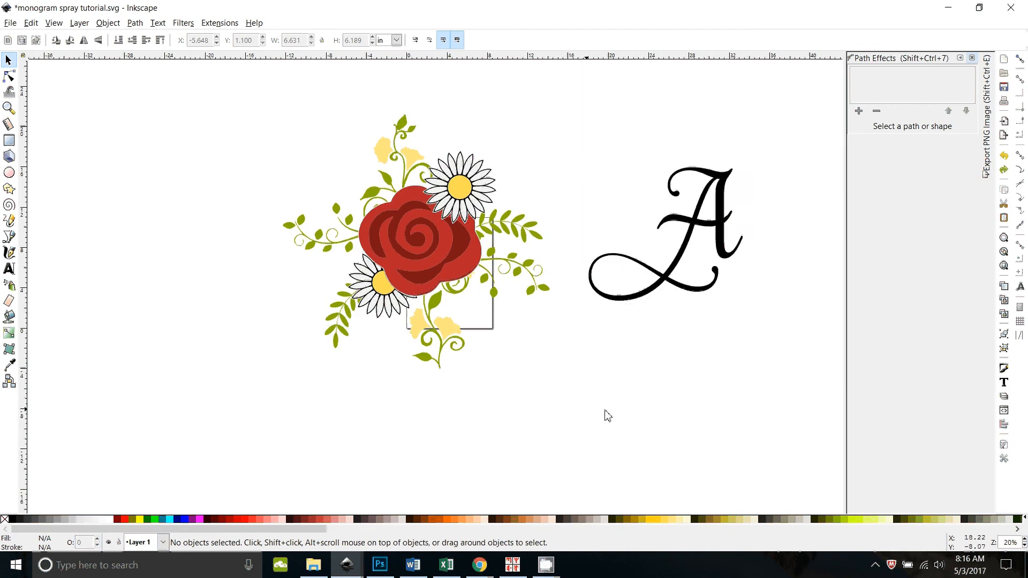
{"action": "scroll", "coordinate": [672, 438], "scroll_direction": "up", "scroll_amount": 1}
{"action": "scroll", "coordinate": [672, 438], "scroll_direction": "up", "scroll_amount": 2}
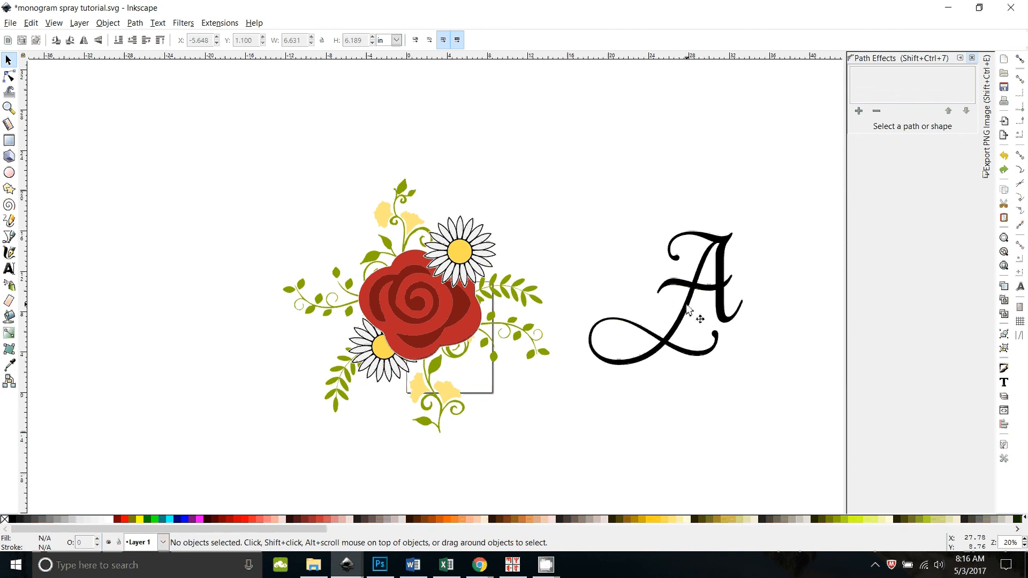
{"action": "left_click_drag", "start_coordinate": [688, 307], "coordinate": [487, 305]}
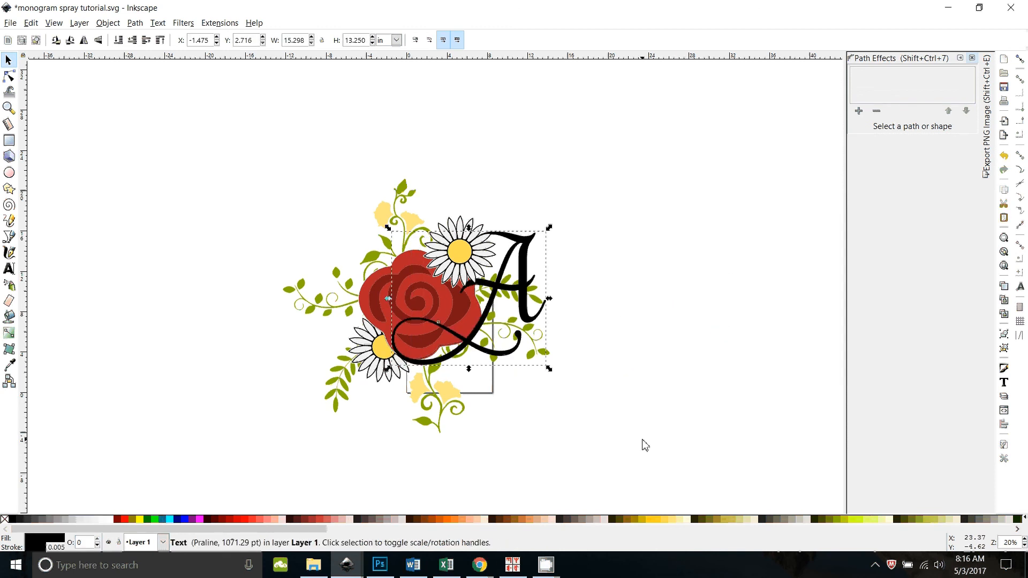
Step: Enlarge the script letter A to about 35.2 in wide, shift it over the floral spray and lower it behind the flowers
{"action": "left_click_drag", "start_coordinate": [643, 440], "coordinate": [517, 453]}
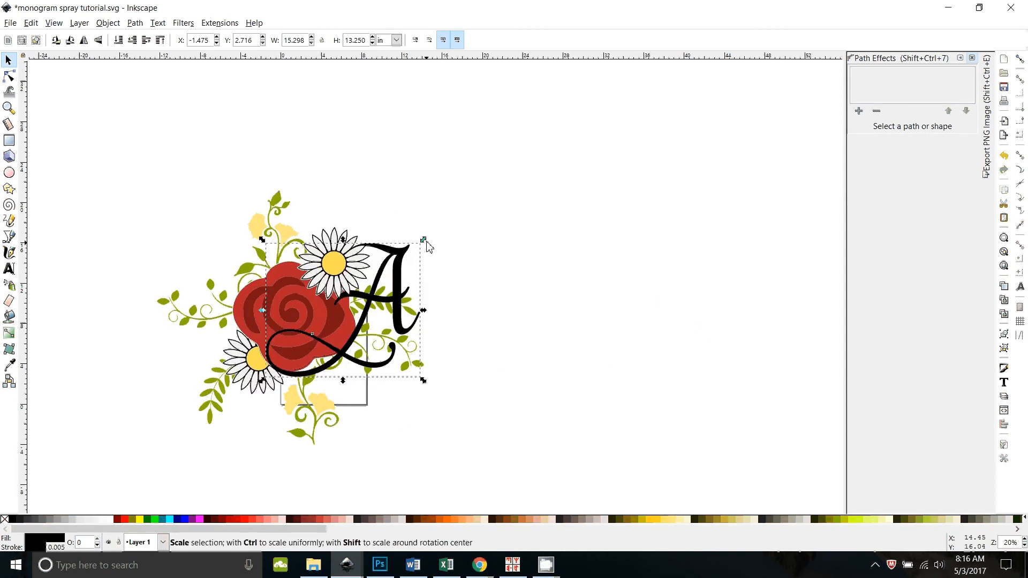
{"action": "left_click_drag", "start_coordinate": [428, 247], "coordinate": [587, 163]}
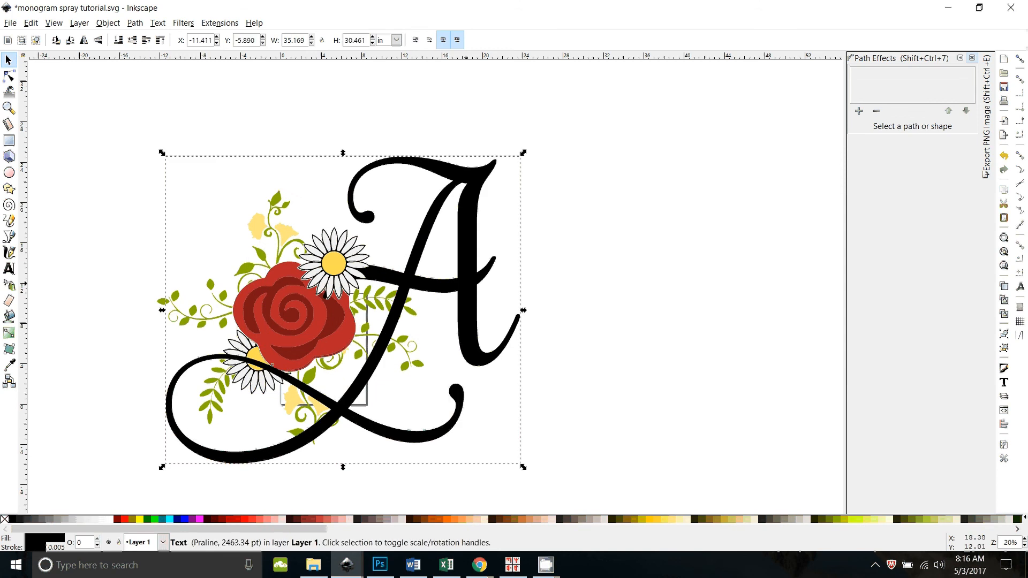
{"action": "left_click_drag", "start_coordinate": [465, 285], "coordinate": [423, 300]}
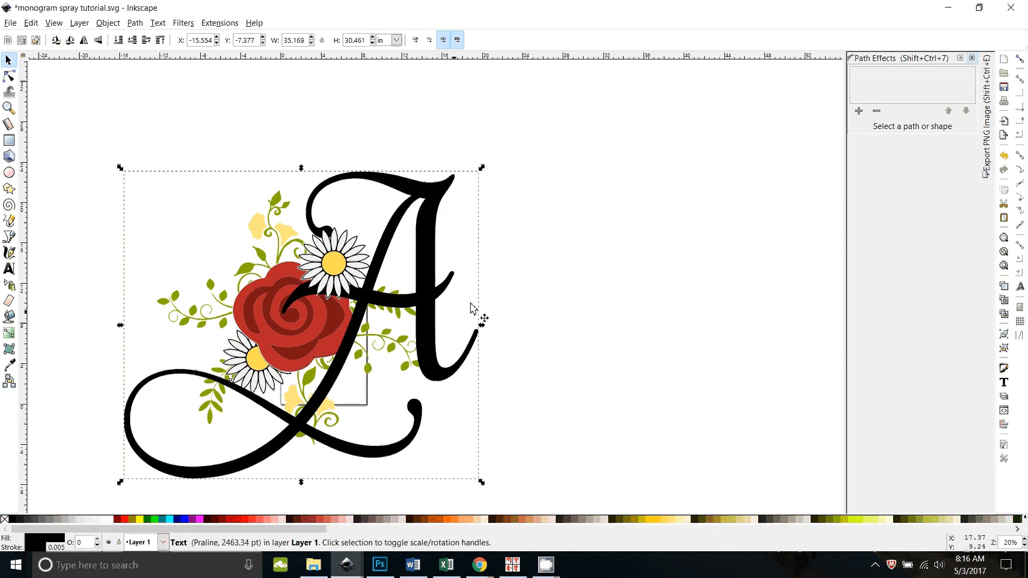
{"action": "key", "text": "Page_Down"}
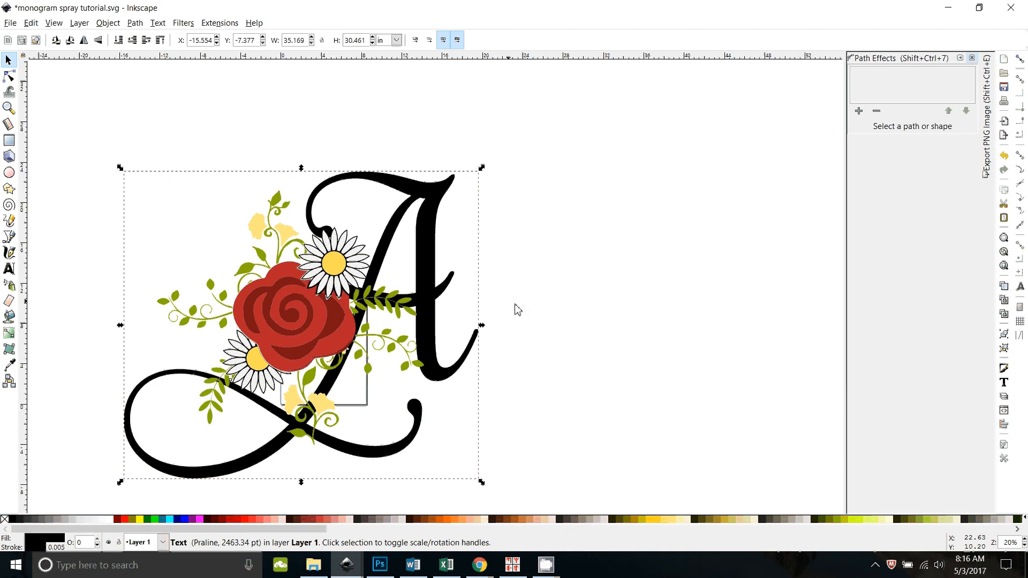
Step: Enlarge the letter A further to about 40.7 by 35.2 in and reposition it behind the spray
{"action": "left_click_drag", "start_coordinate": [427, 216], "coordinate": [409, 197]}
{"action": "left_click_drag", "start_coordinate": [467, 152], "coordinate": [501, 127]}
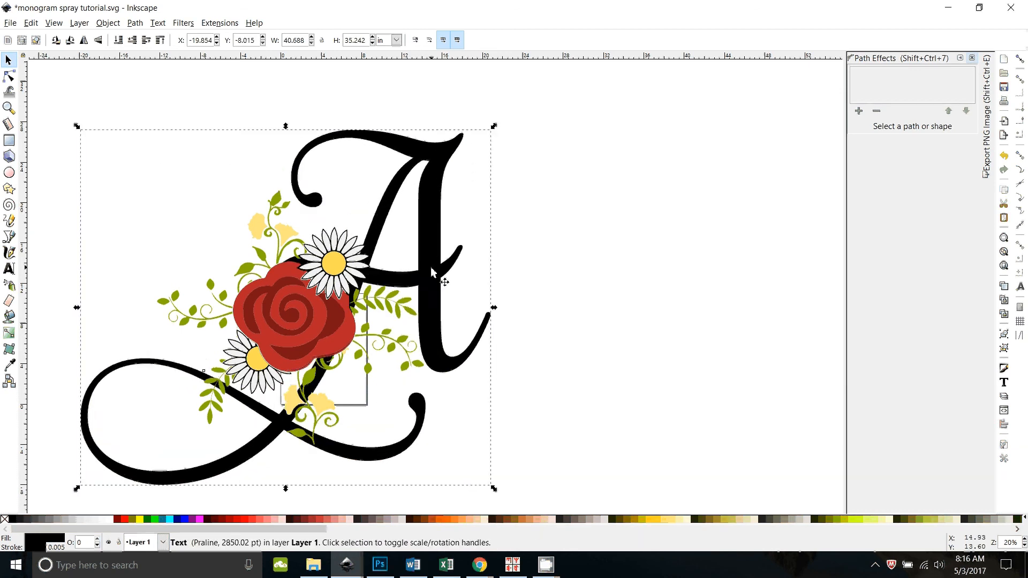
{"action": "left_click_drag", "start_coordinate": [431, 277], "coordinate": [424, 280]}
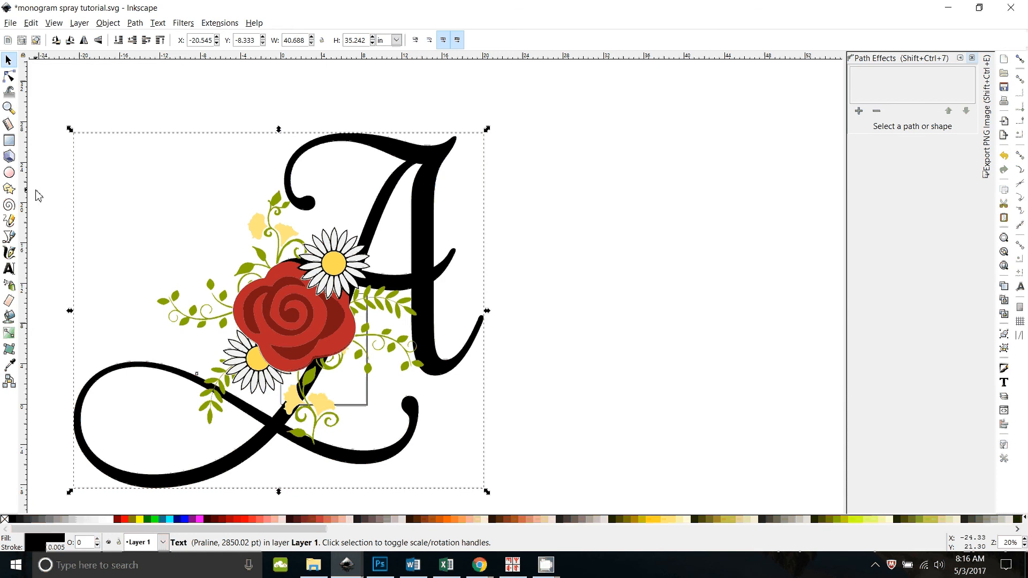
Step: Rotate the whole floral spray slightly clockwise and shift it across so it sits over the letter A's diagonal stroke
{"action": "left_click", "coordinate": [60, 166]}
{"action": "left_click_drag", "start_coordinate": [65, 152], "coordinate": [443, 474]}
{"action": "left_click", "coordinate": [334, 314]}
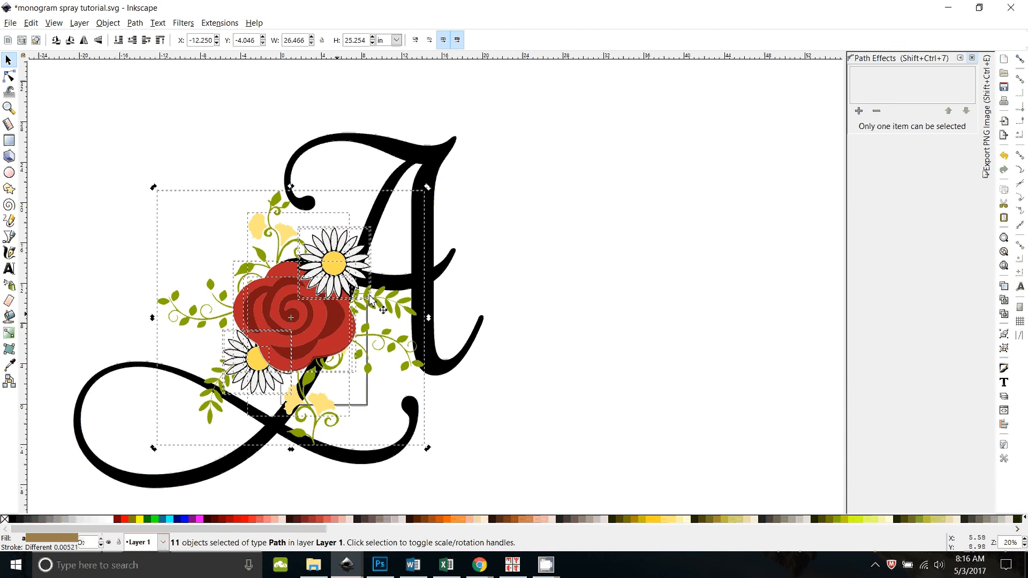
{"action": "left_click_drag", "start_coordinate": [428, 187], "coordinate": [432, 214]}
{"action": "left_click_drag", "start_coordinate": [320, 324], "coordinate": [337, 328]}
{"action": "left_click", "coordinate": [502, 345]}
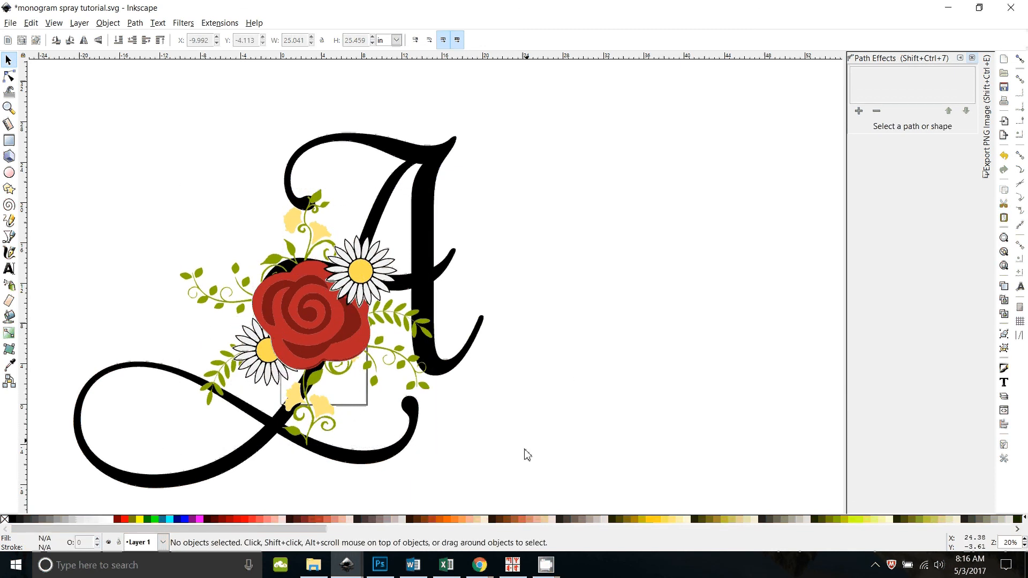
Step: Try a different position for the letter A behind the spray, and undo the move
{"action": "scroll", "coordinate": [547, 445], "scroll_direction": "down", "scroll_amount": 1}
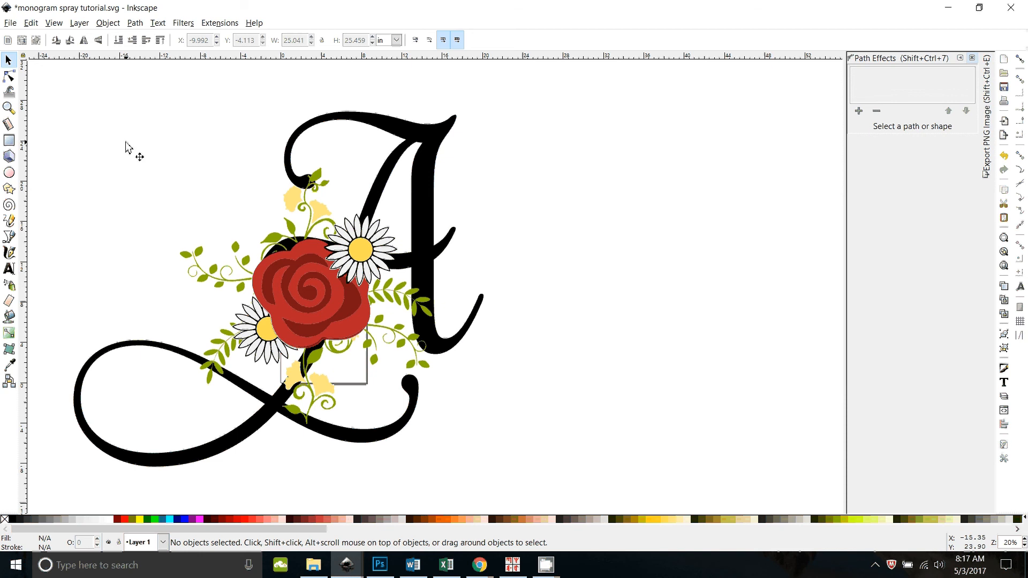
{"action": "left_click_drag", "start_coordinate": [126, 146], "coordinate": [171, 172]}
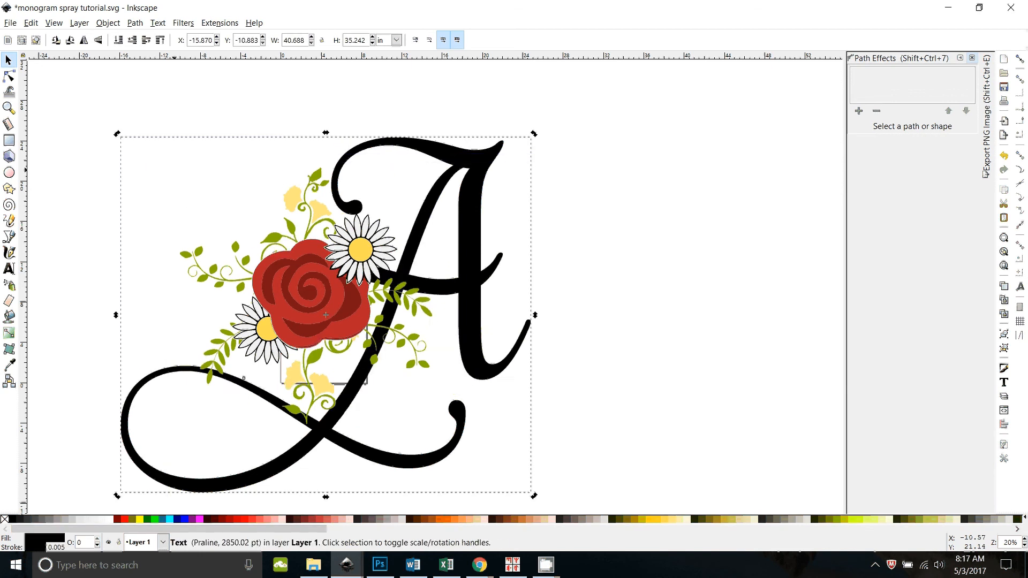
{"action": "key", "text": "ctrl+z"}
Step: Duplicate all the parts of the floral spray and merge the copies into a single silhouette with Union
{"action": "left_click_drag", "start_coordinate": [88, 84], "coordinate": [438, 438]}
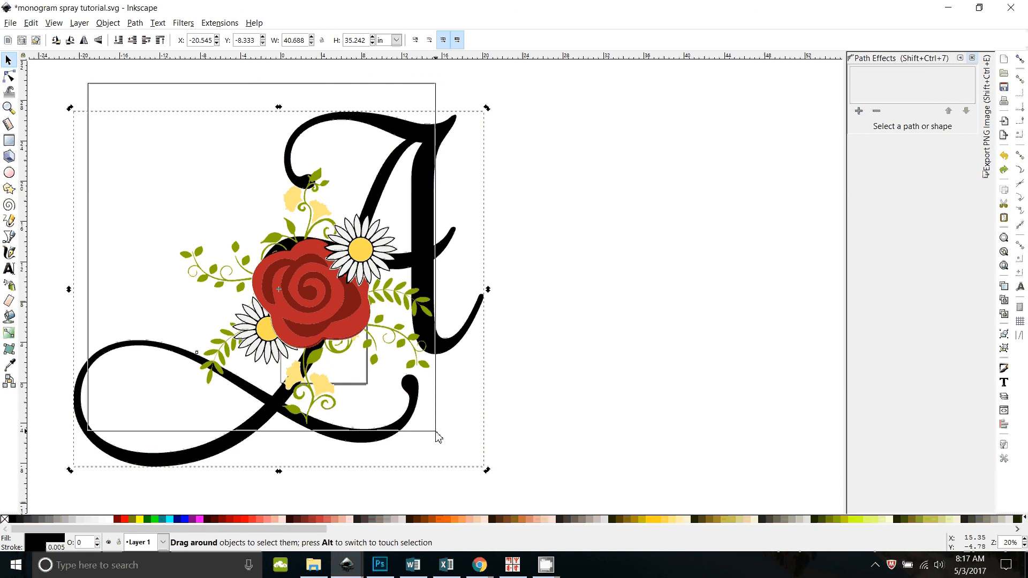
{"action": "left_click_drag", "start_coordinate": [438, 438], "coordinate": [437, 436]}
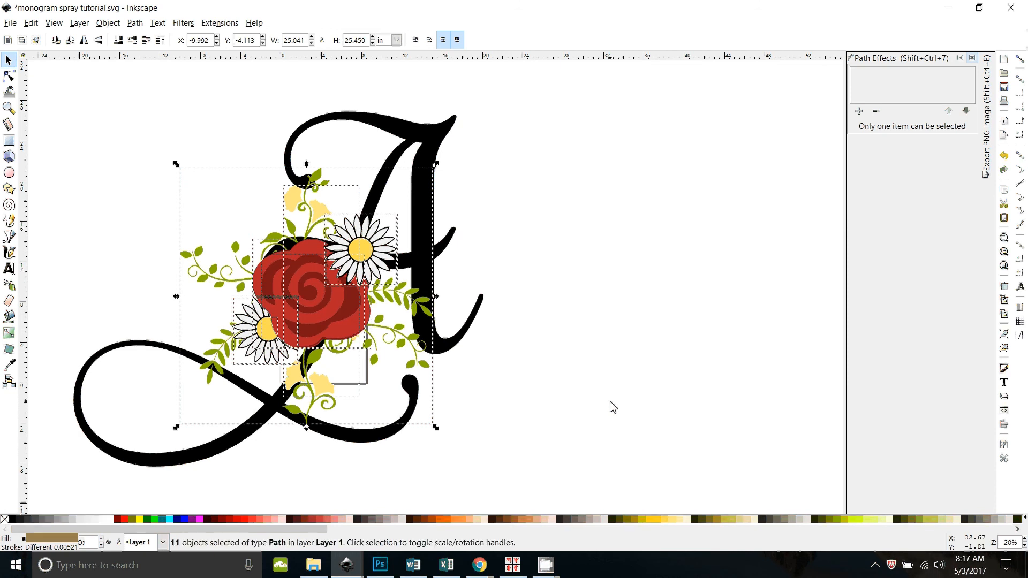
{"action": "left_click", "coordinate": [134, 24]}
{"action": "left_click", "coordinate": [149, 95]}
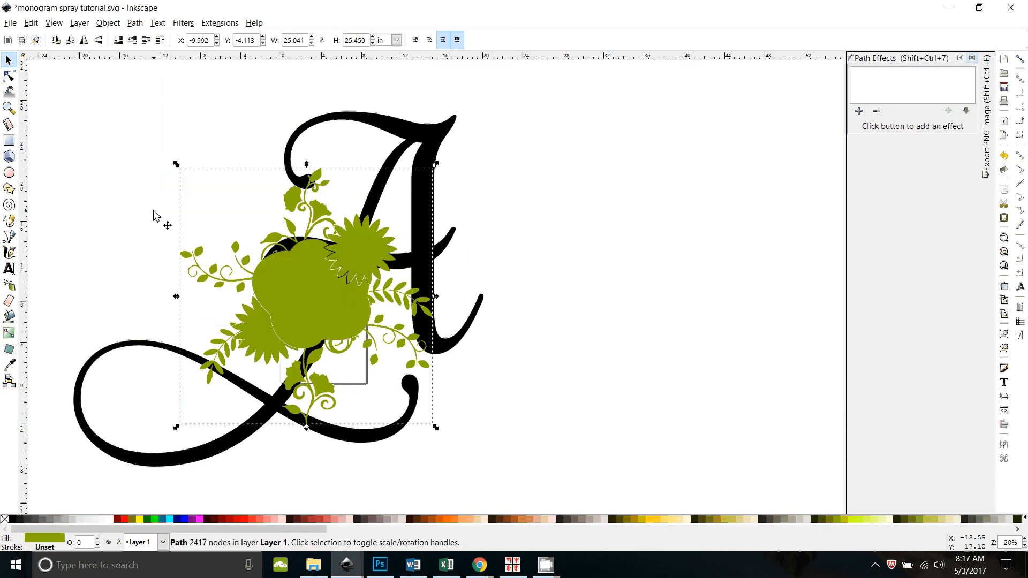
Step: Move the merged silhouette aside to check it, undo the move, and lower it behind the flowers
{"action": "left_click_drag", "start_coordinate": [311, 310], "coordinate": [666, 331]}
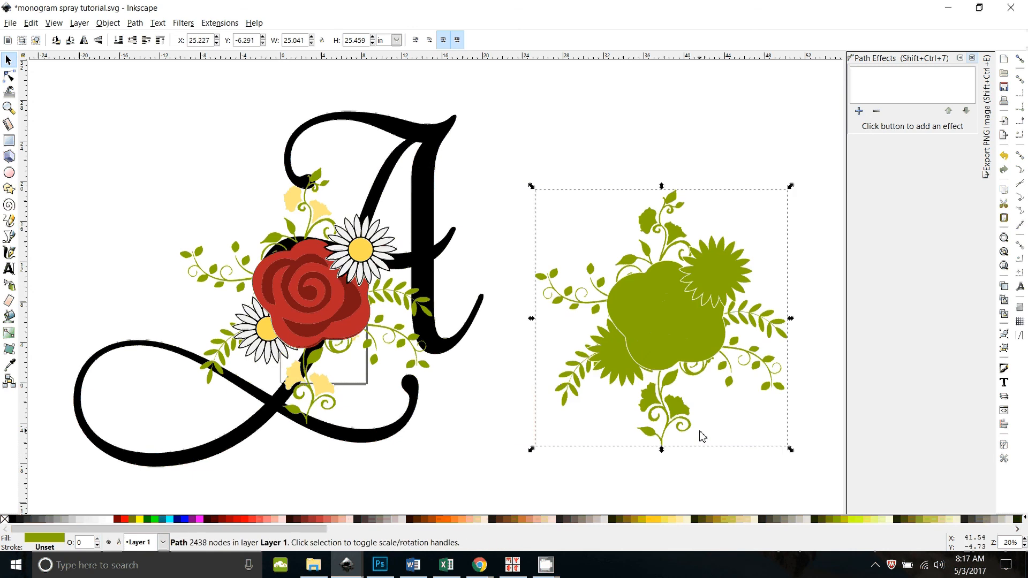
{"action": "key", "text": "ctrl+z"}
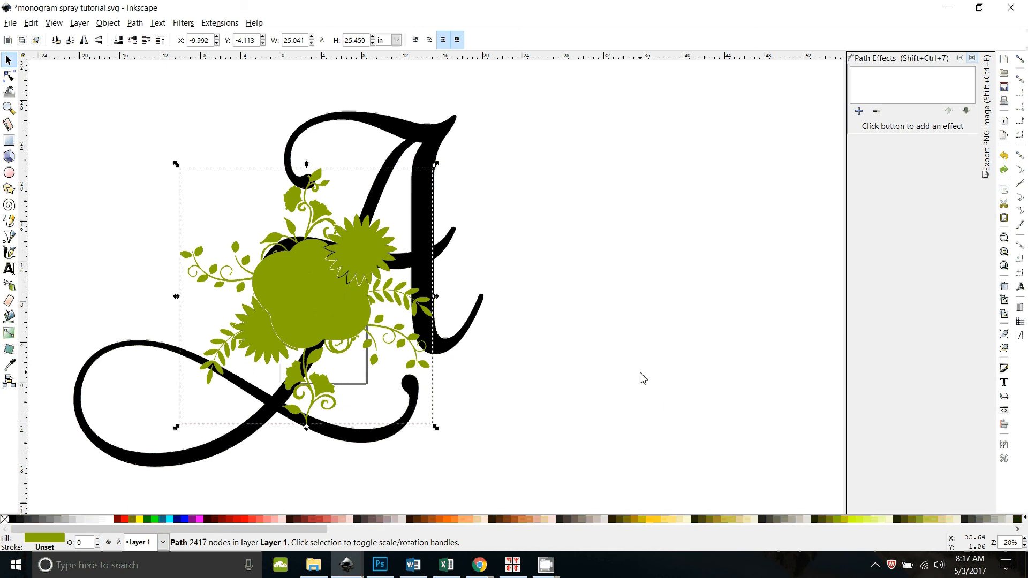
{"action": "key", "text": "End"}
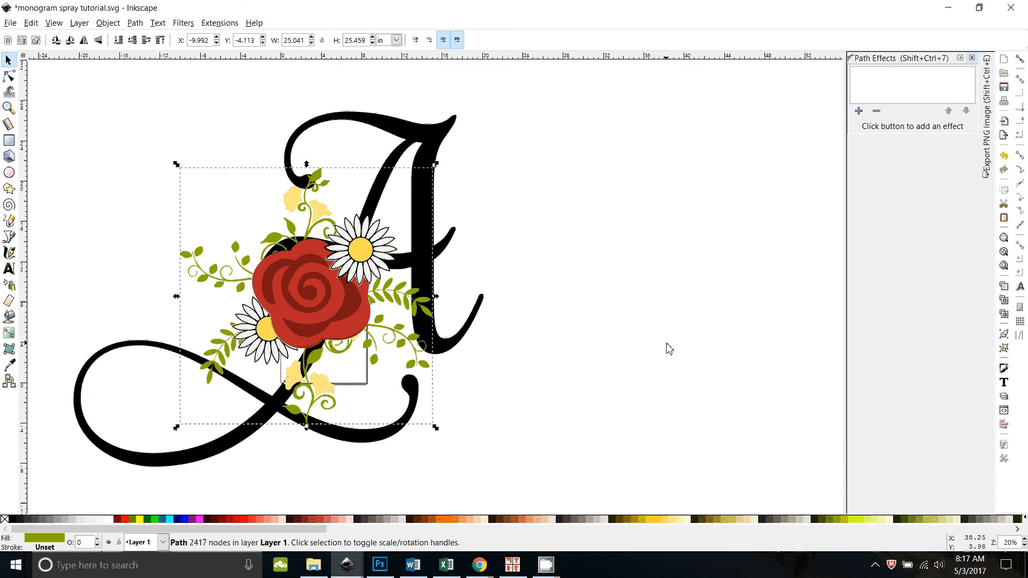
Step: Outset the green spray silhouette to form a margin around the flowers and vines, about 25.3 in wide overall
{"action": "key", "text": "plus"}
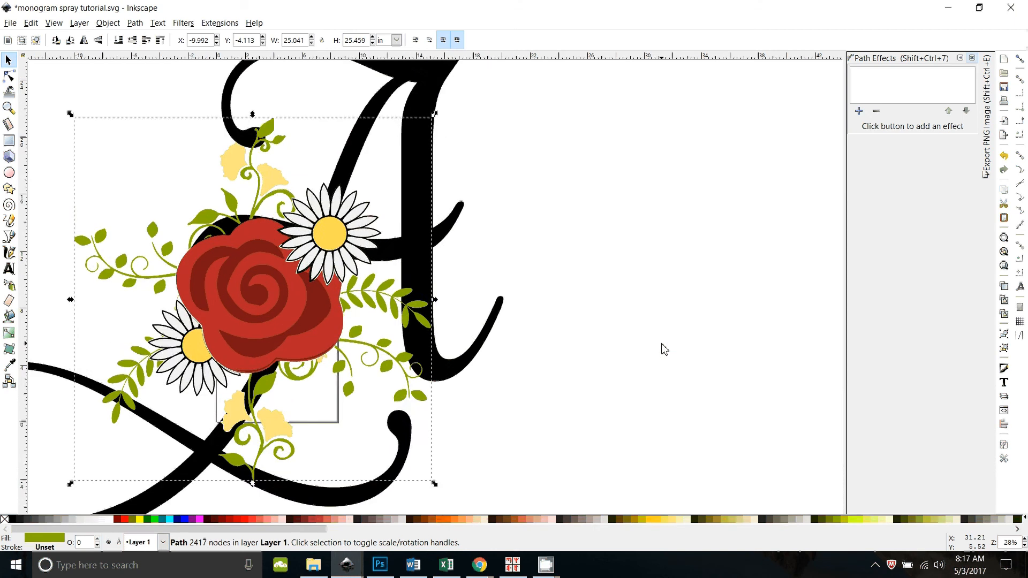
{"action": "key", "text": "plus"}
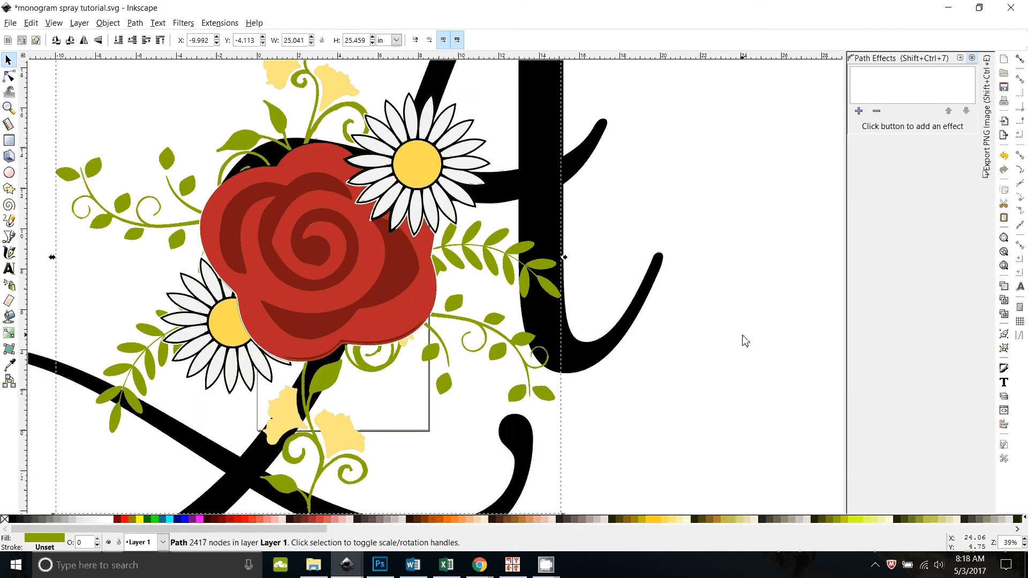
{"action": "scroll", "coordinate": [745, 338], "scroll_direction": "up", "scroll_amount": 2}
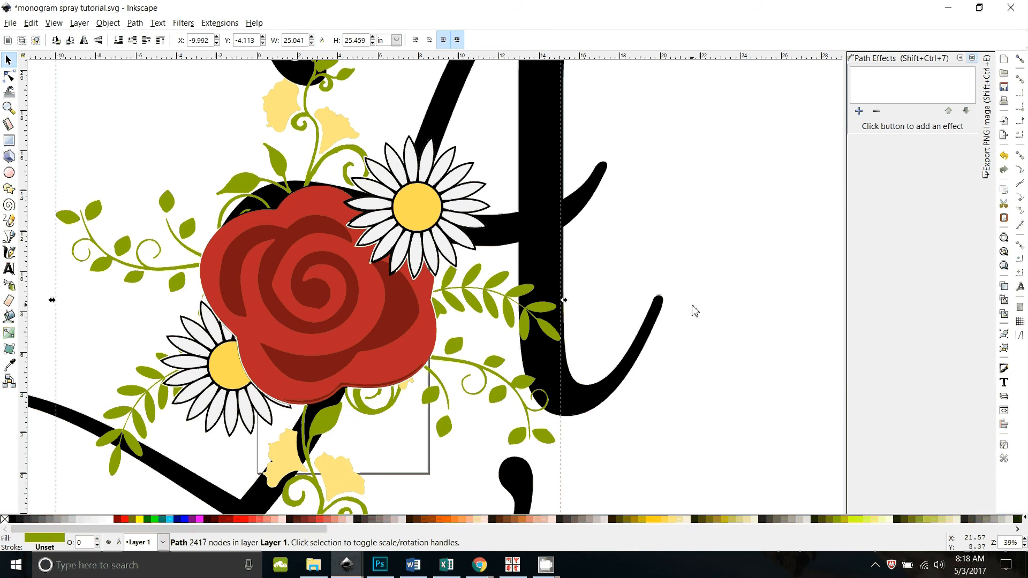
{"action": "key", "text": "ctrl"}
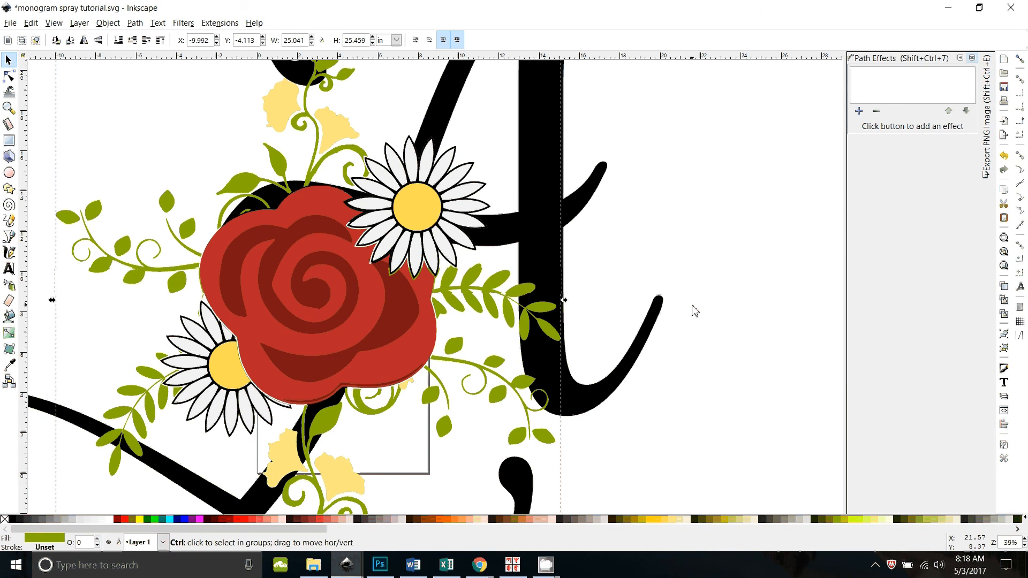
{"action": "key", "text": "ctrl+parenright"}
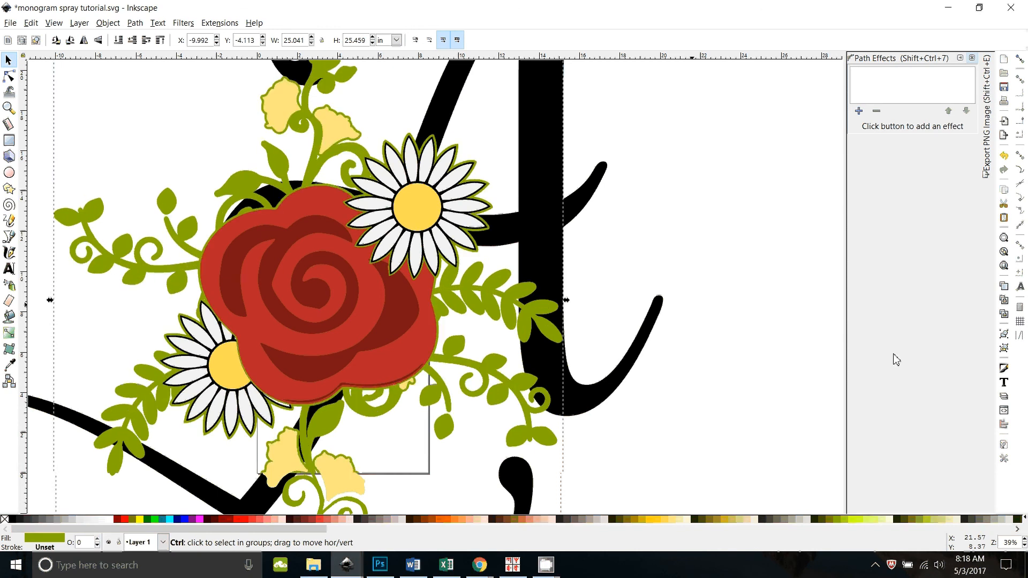
Step: Fill the outset spray silhouette with white and give it a black stroke
{"action": "scroll", "coordinate": [604, 426], "scroll_direction": "up", "scroll_amount": 1}
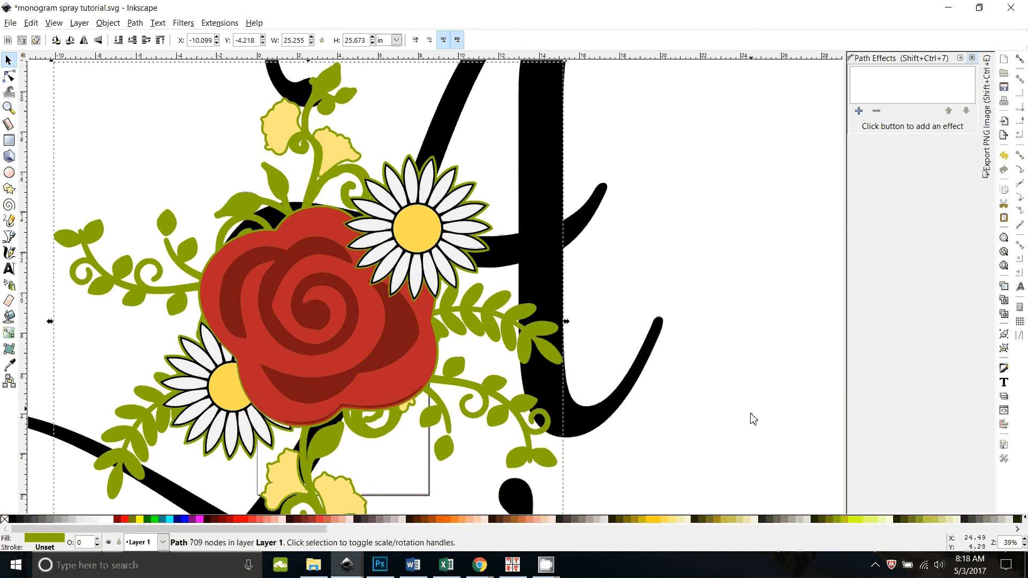
{"action": "scroll", "coordinate": [754, 427], "scroll_direction": "up", "scroll_amount": 1}
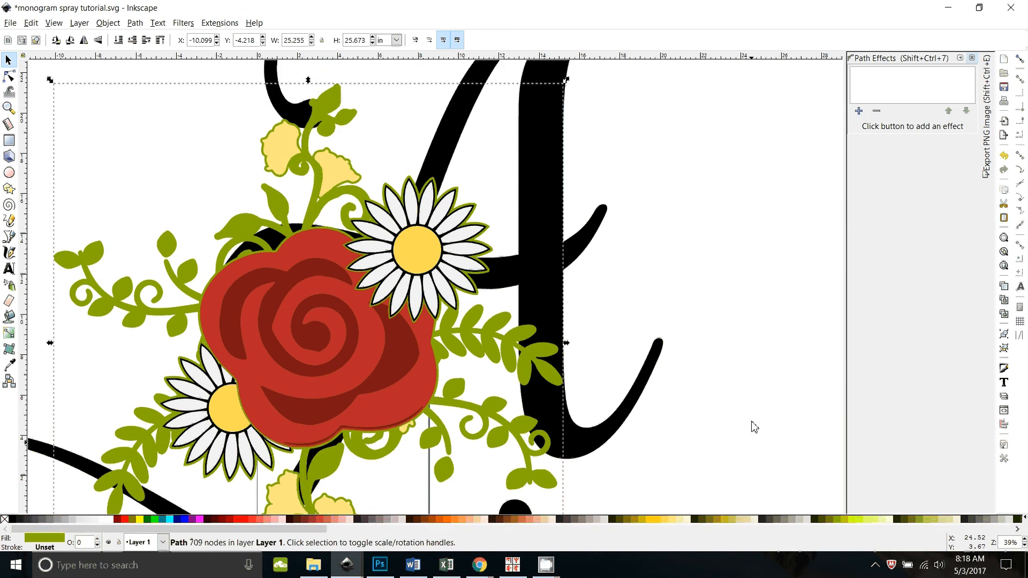
{"action": "left_click", "coordinate": [110, 521]}
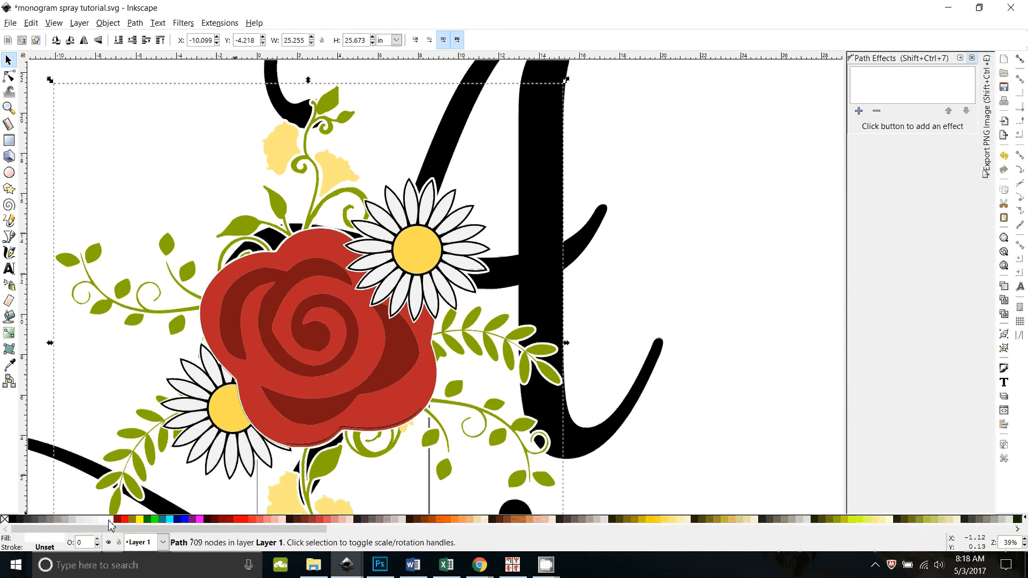
{"action": "left_click", "coordinate": [15, 523], "text": "shift"}
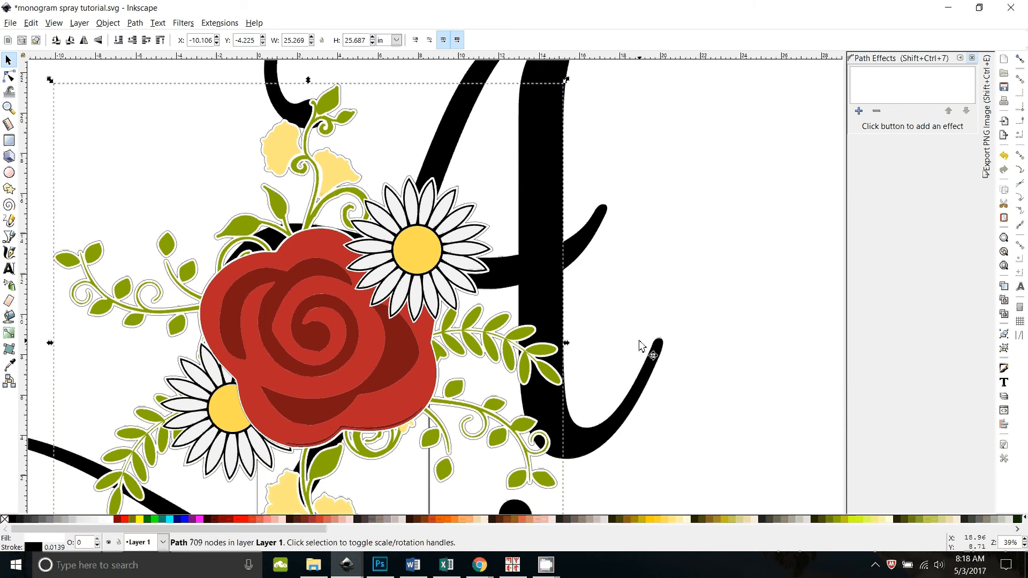
Step: Outset the white silhouette three more times to widen the margin around the spray, and deselect it
{"action": "key", "text": "ctrl"}
{"action": "key", "text": "ctrl+k"}
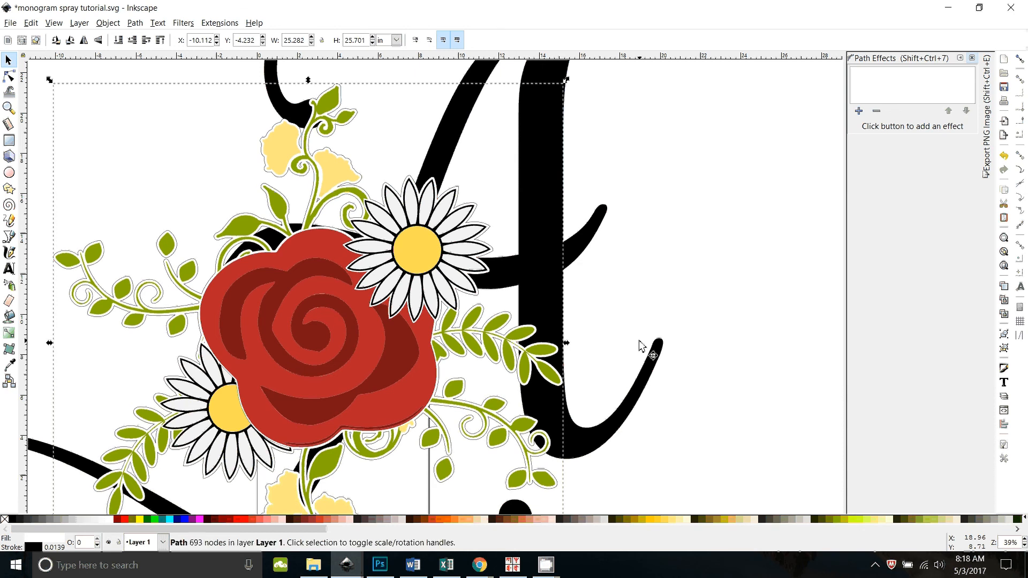
{"action": "key", "text": "ctrl+plus"}
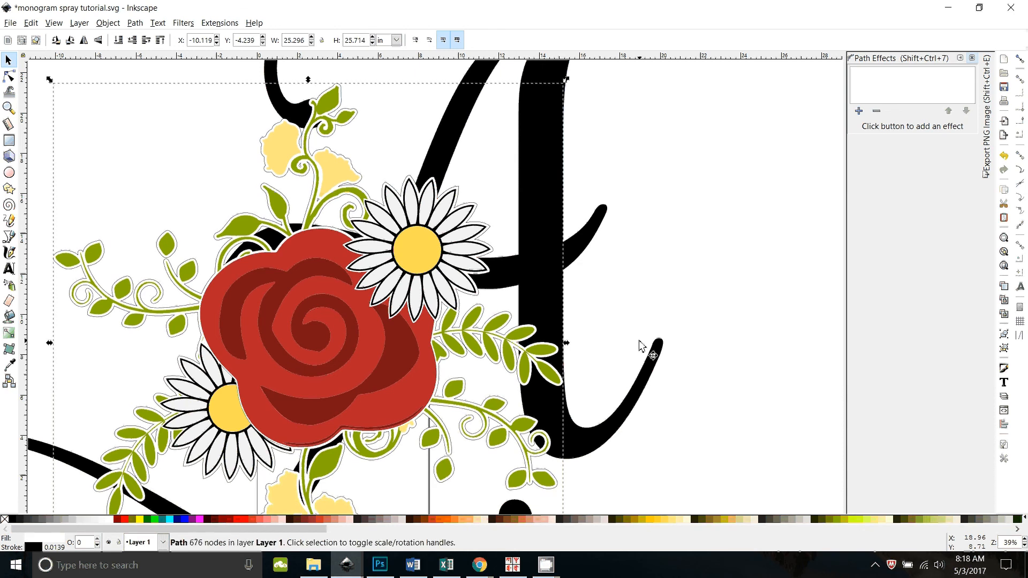
{"action": "key", "text": "ctrl+parenright"}
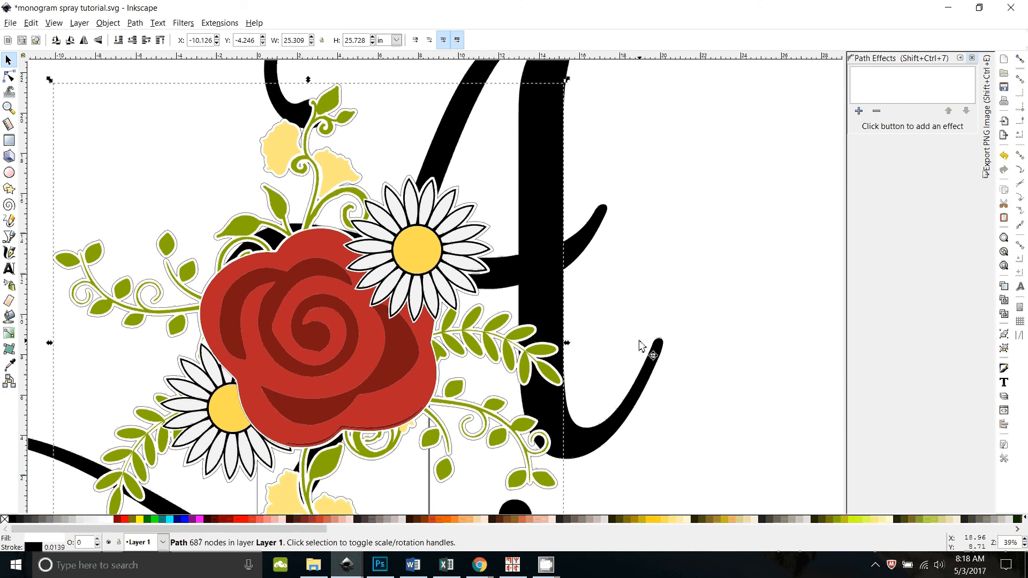
{"action": "key", "text": "minus"}
{"action": "key", "text": "minus"}
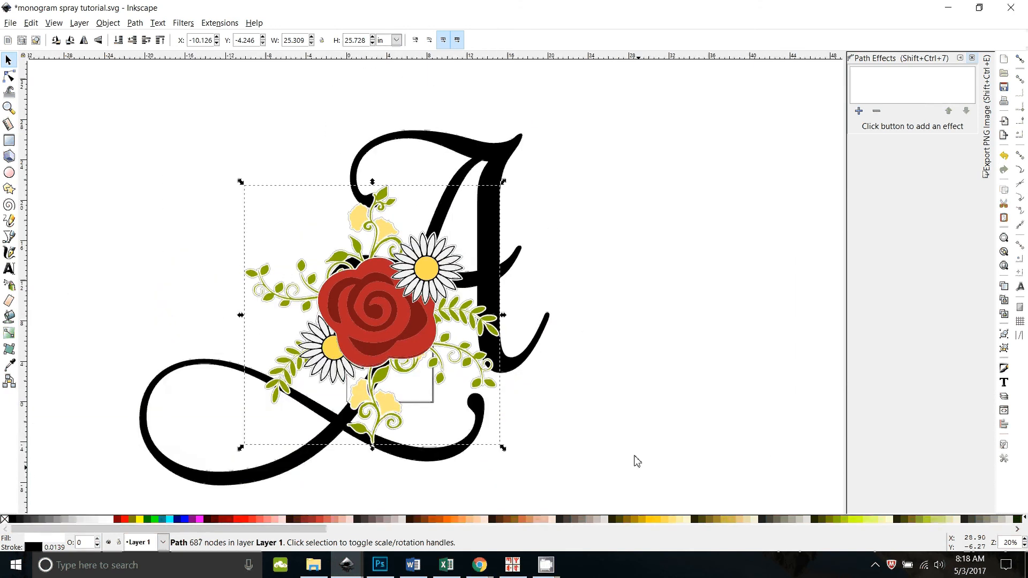
{"action": "scroll", "coordinate": [632, 445], "scroll_direction": "down", "scroll_amount": 1}
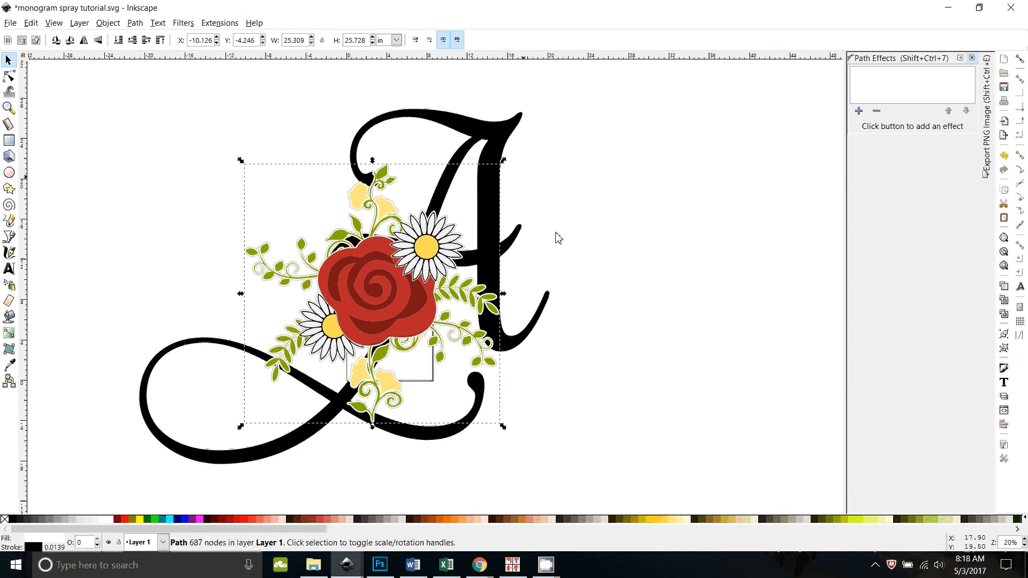
{"action": "left_click", "coordinate": [634, 349]}
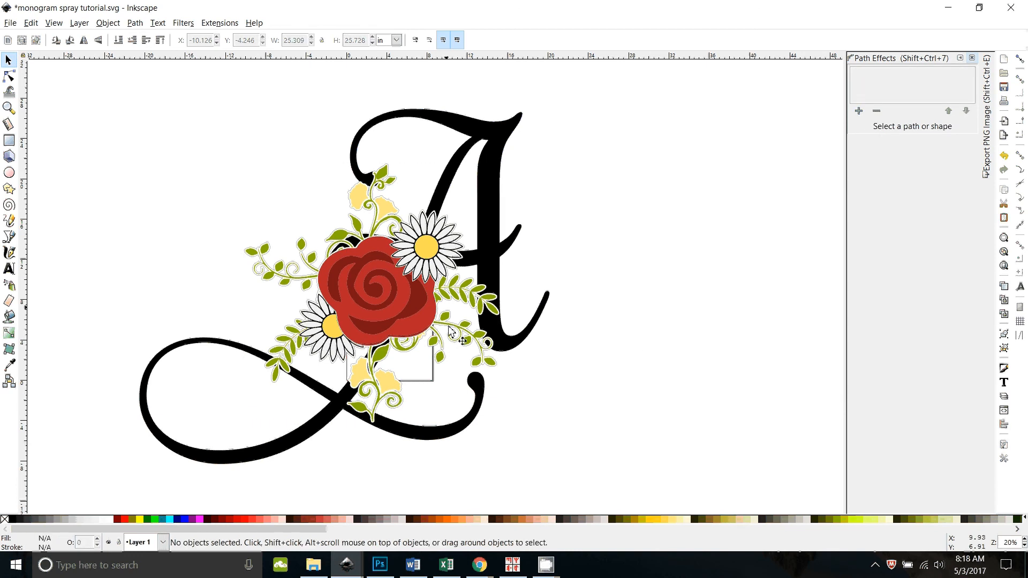
{"action": "scroll", "coordinate": [438, 481], "scroll_direction": "down", "scroll_amount": 1}
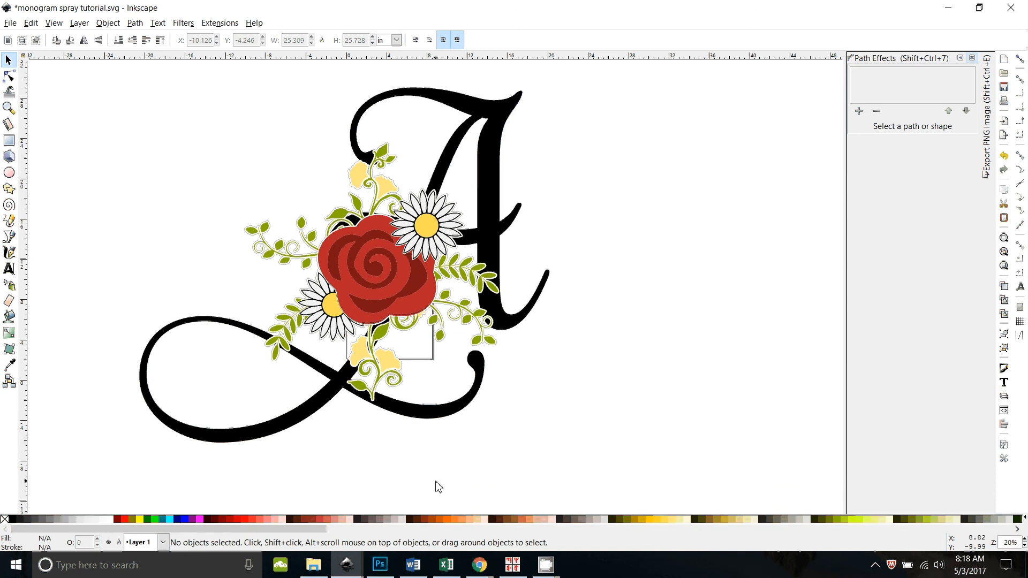
Step: Subtract the outset spray silhouette from the letter A with the Difference operation, and deselect the result
{"action": "key", "text": "plus"}
{"action": "key", "text": "plus"}
{"action": "scroll", "coordinate": [349, 457], "scroll_direction": "down", "scroll_amount": 6}
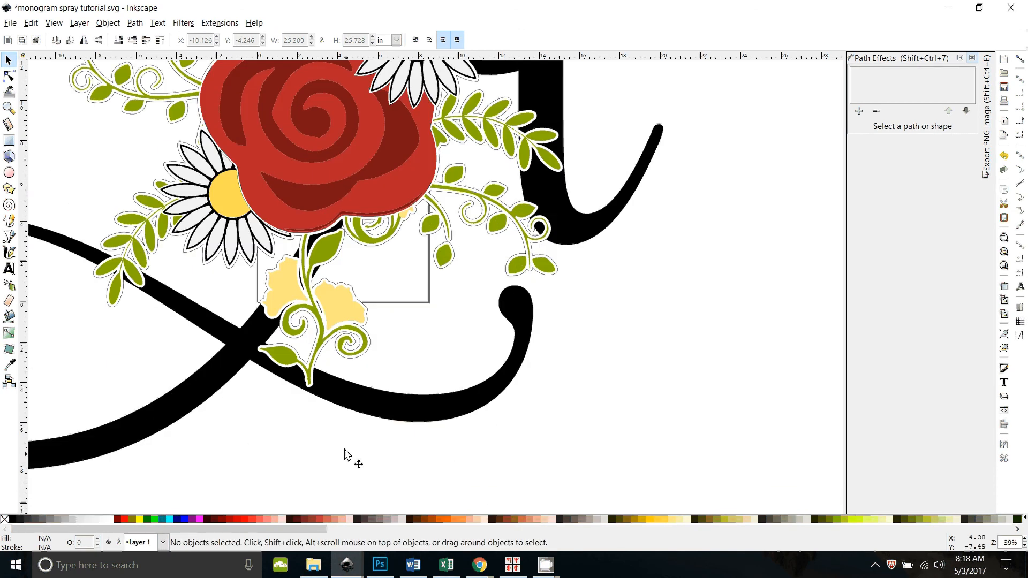
{"action": "left_click", "coordinate": [316, 392]}
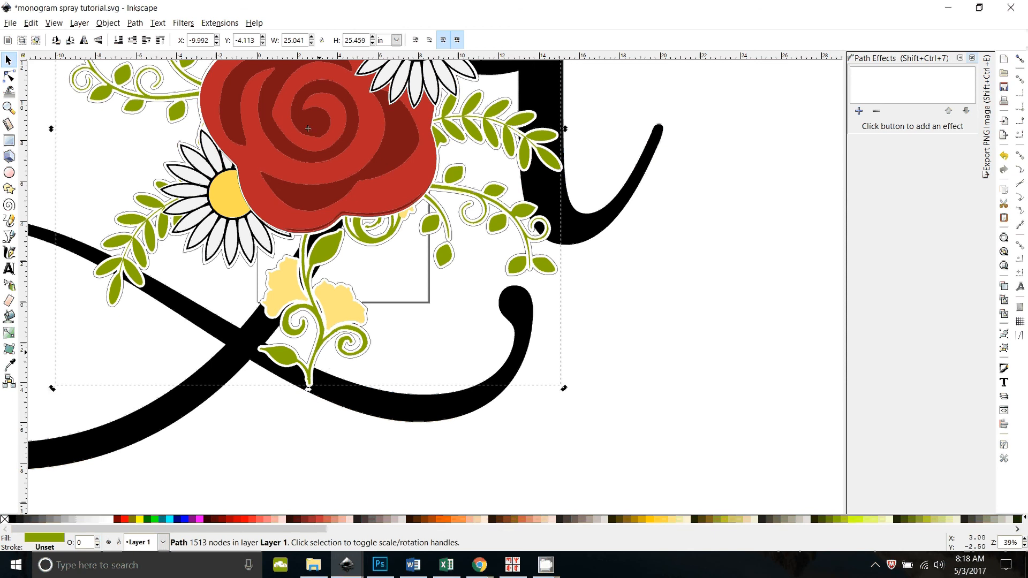
{"action": "key", "text": "alt"}
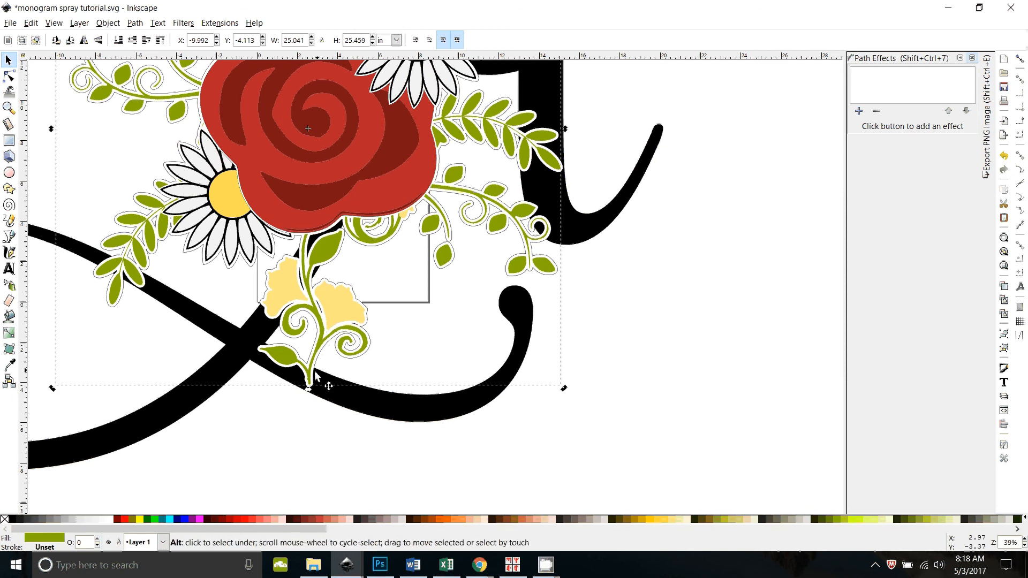
{"action": "left_click", "coordinate": [316, 377], "text": "alt"}
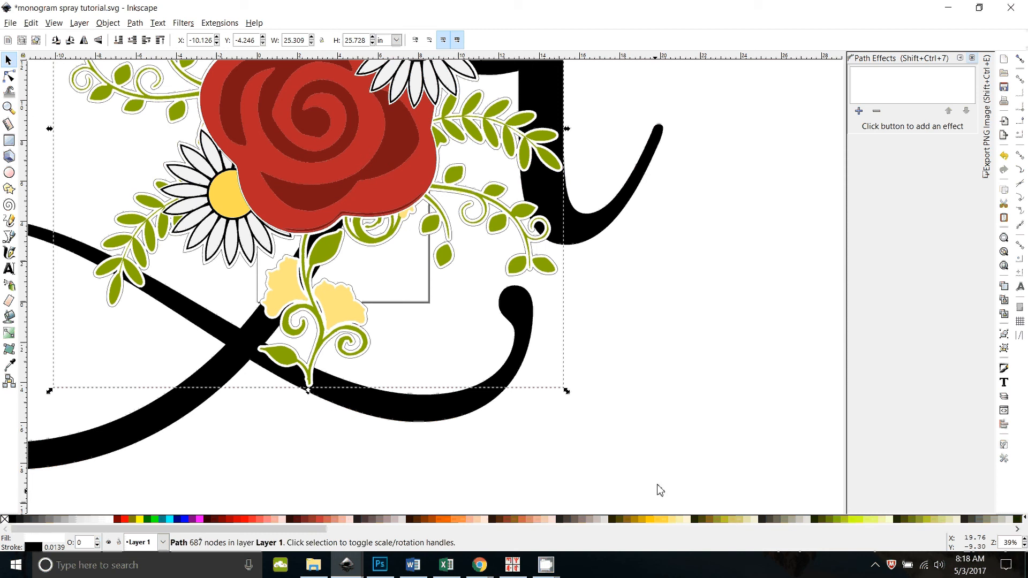
{"action": "scroll", "coordinate": [660, 487], "scroll_direction": "up", "scroll_amount": 2}
{"action": "key", "text": "minus"}
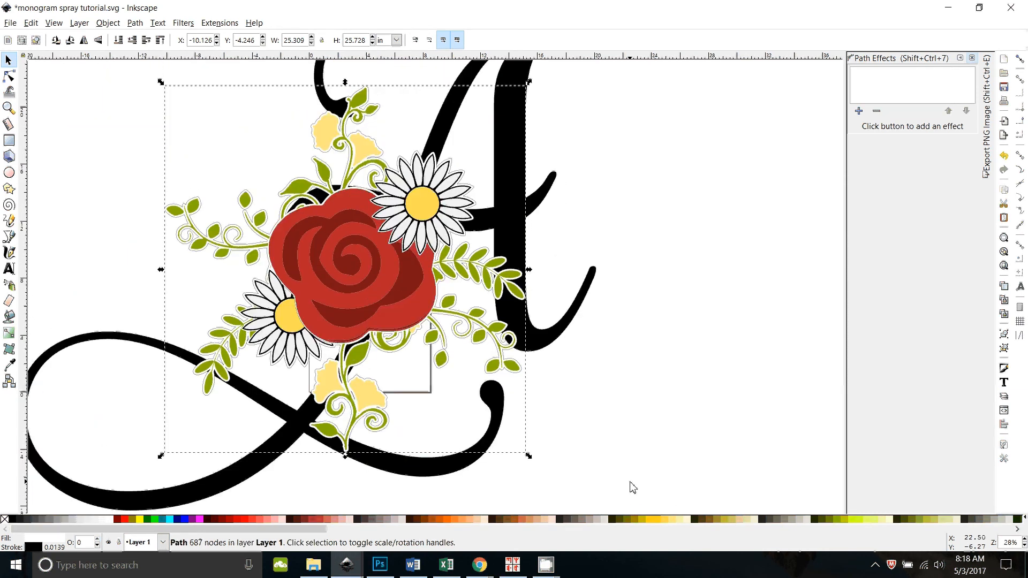
{"action": "scroll", "coordinate": [632, 488], "scroll_direction": "up", "scroll_amount": 2}
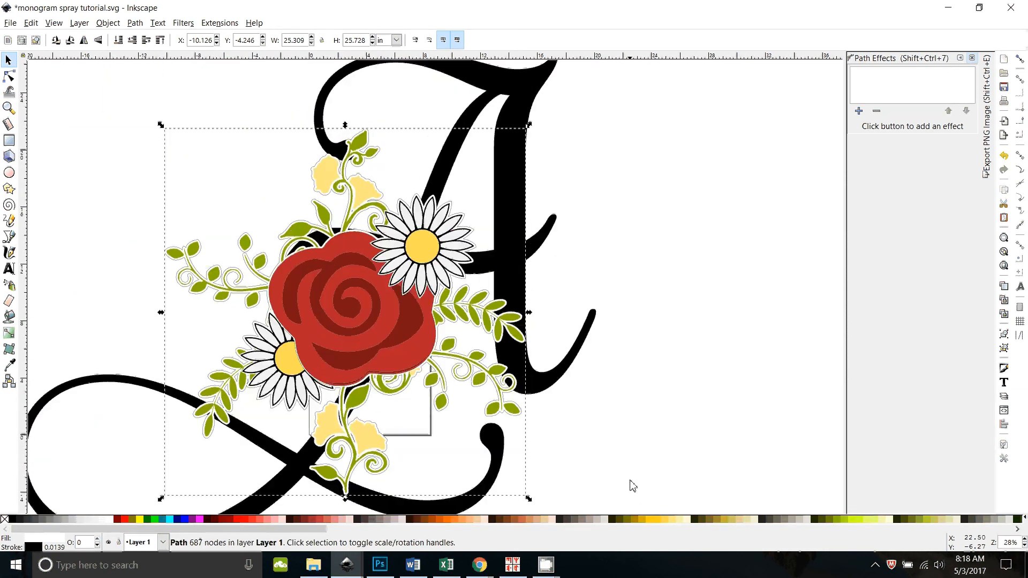
{"action": "left_click", "coordinate": [531, 109], "text": "shift"}
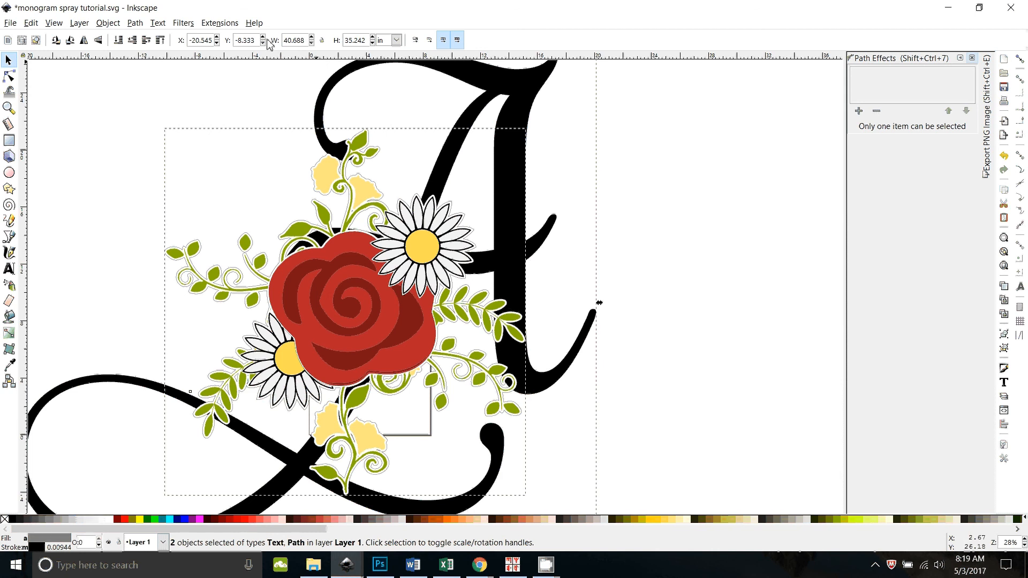
{"action": "left_click", "coordinate": [135, 23]}
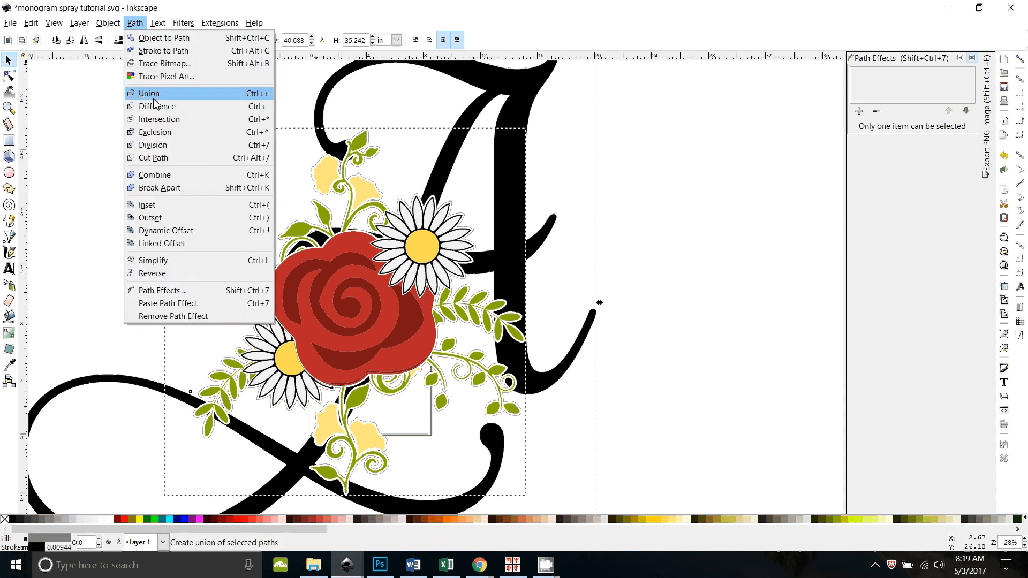
{"action": "left_click", "coordinate": [161, 103]}
{"action": "left_click", "coordinate": [588, 476]}
Step: Move the trimmed letter A aside to check its cutouts, undo both moves, and deselect the letter
{"action": "left_click_drag", "start_coordinate": [530, 282], "coordinate": [694, 288]}
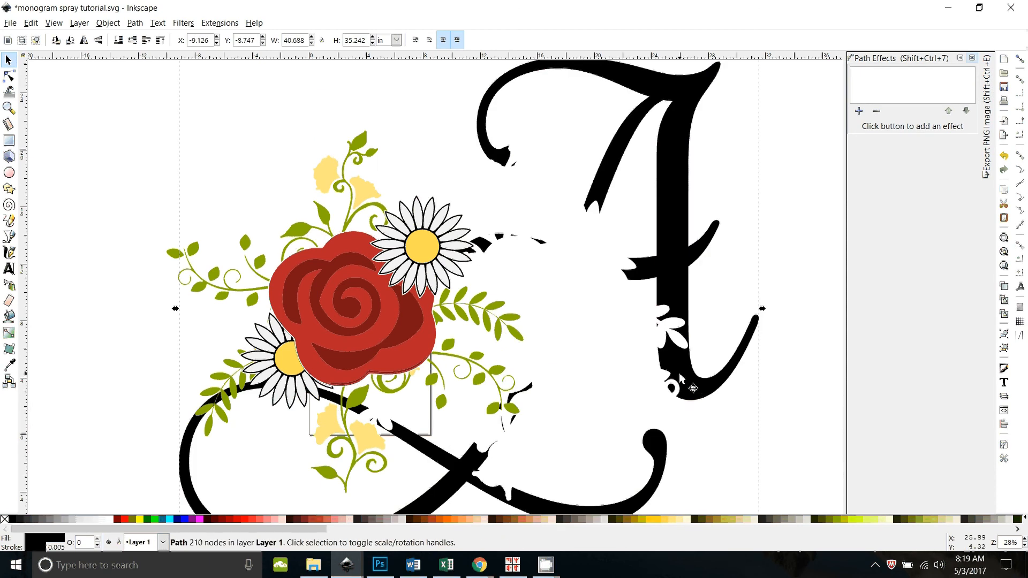
{"action": "left_click_drag", "start_coordinate": [687, 391], "coordinate": [726, 356]}
{"action": "key", "text": "ctrl"}
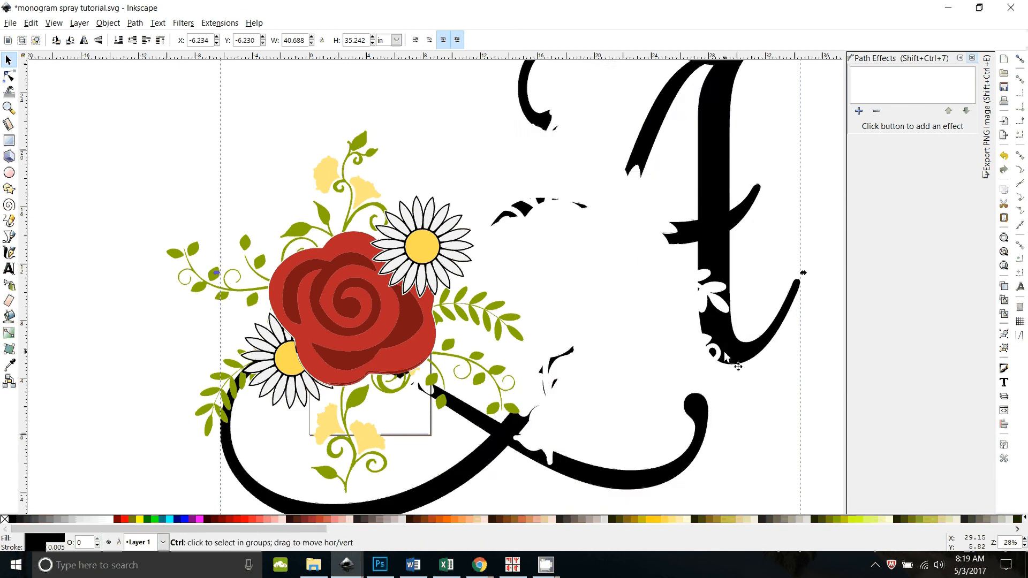
{"action": "key", "text": "ctrl+z"}
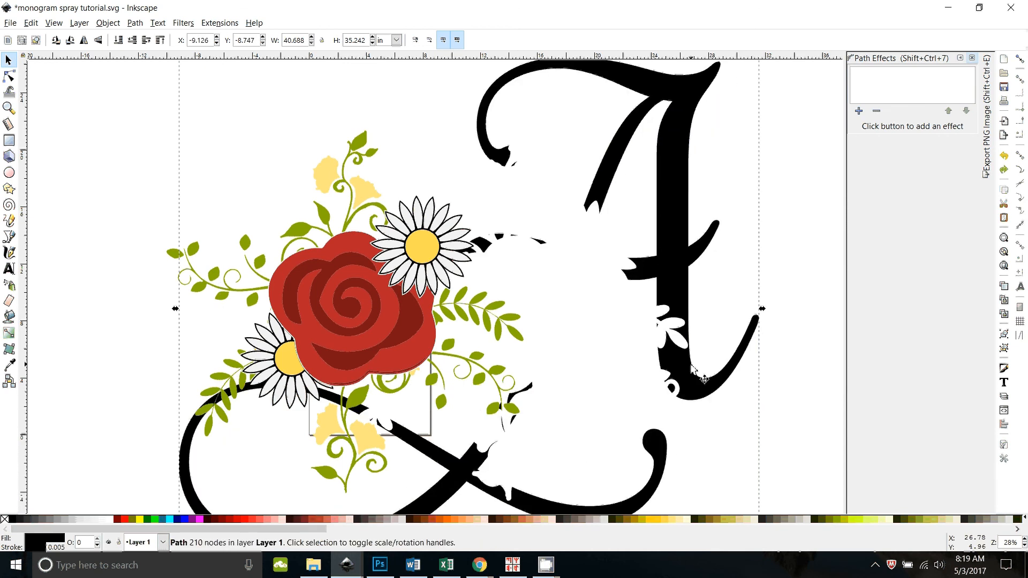
{"action": "key", "text": "ctrl+z"}
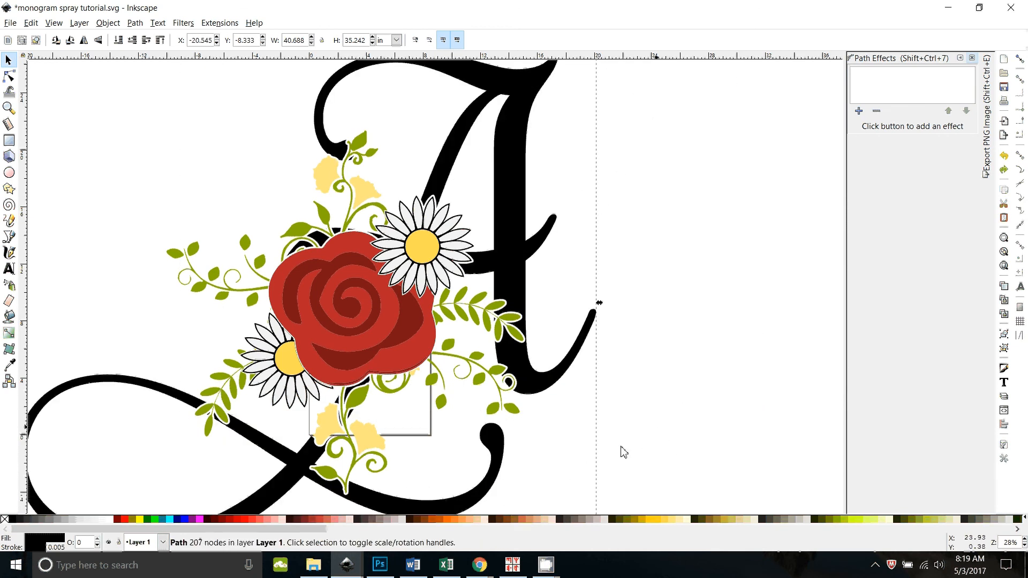
{"action": "left_click", "coordinate": [567, 450]}
{"action": "scroll", "coordinate": [569, 451], "scroll_direction": "down", "scroll_amount": 1}
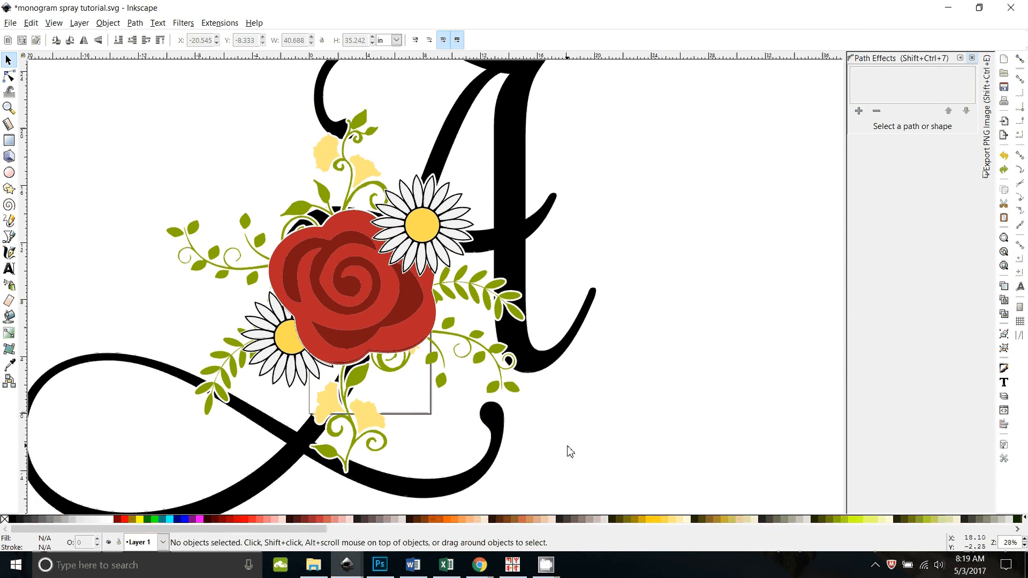
{"action": "scroll", "coordinate": [578, 448], "scroll_direction": "up", "scroll_amount": 1}
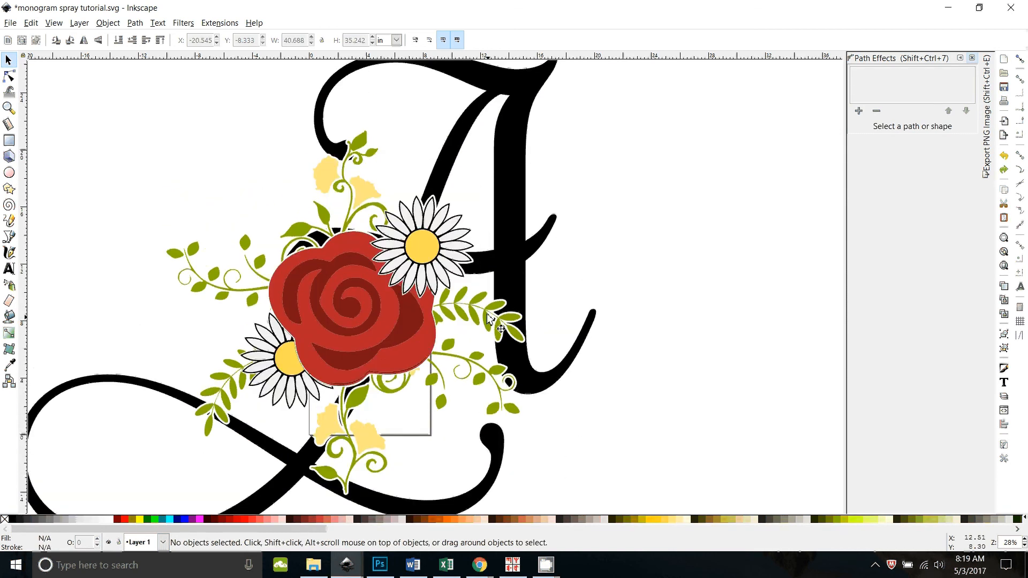
Step: Move the green vines off the monogram onto the empty canvas beside the letter A
{"action": "left_click_drag", "start_coordinate": [492, 310], "coordinate": [808, 323]}
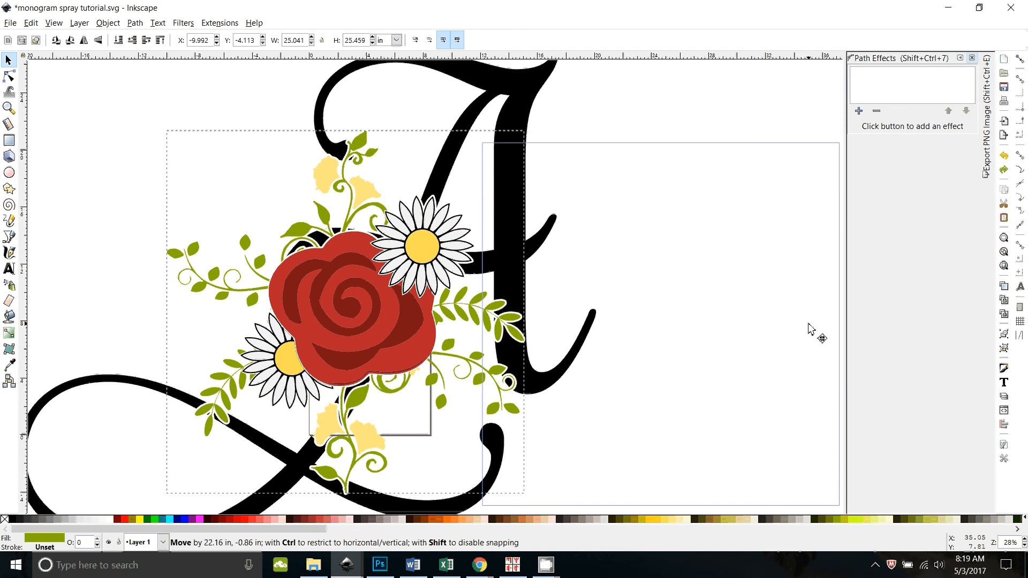
{"action": "left_click_drag", "start_coordinate": [776, 457], "coordinate": [454, 450]}
{"action": "left_click_drag", "start_coordinate": [436, 316], "coordinate": [616, 306]}
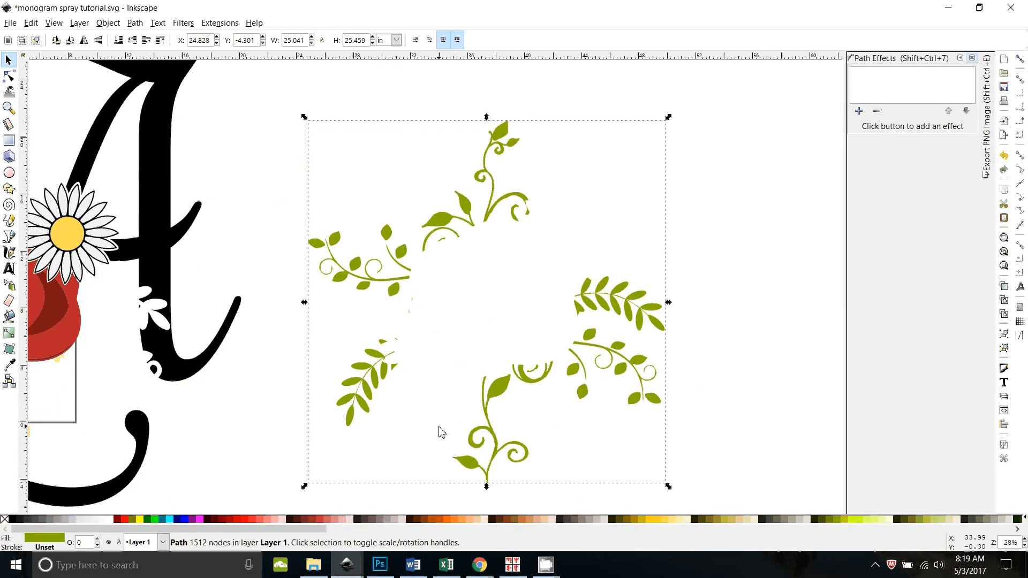
Step: Delete the nodes of the tiny stray scraps between the two left-hand branches of the green vines
{"action": "key", "text": "plus"}
{"action": "key", "text": "plus"}
{"action": "key", "text": "plus"}
{"action": "key", "text": "plus"}
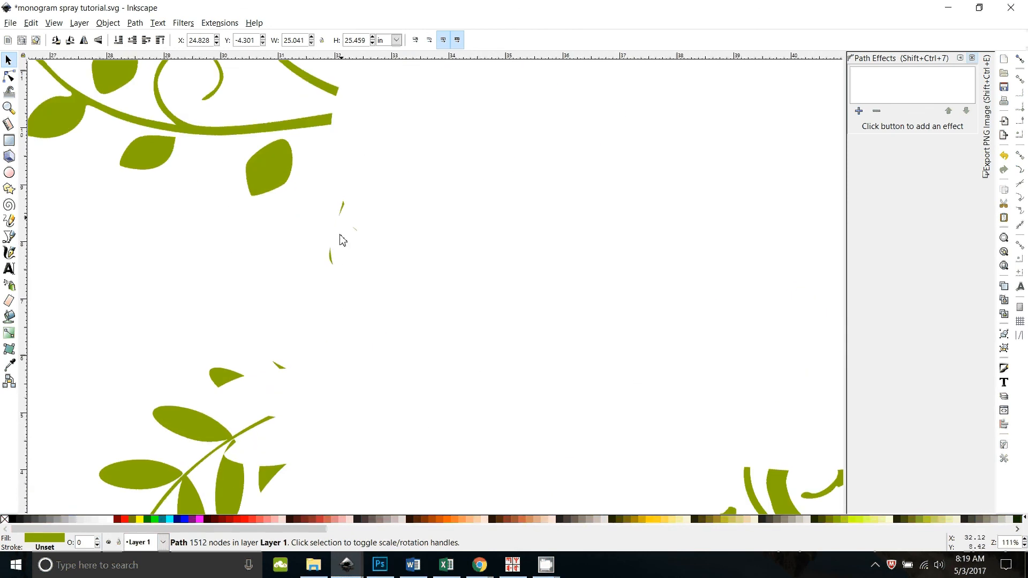
{"action": "double_click", "coordinate": [208, 424]}
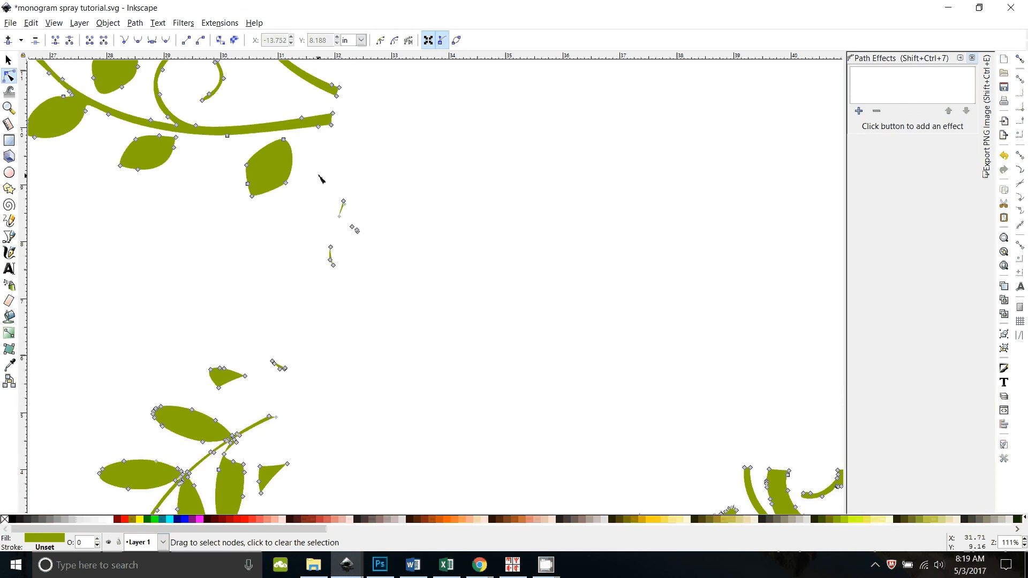
{"action": "left_click_drag", "start_coordinate": [317, 172], "coordinate": [365, 271]}
{"action": "key", "text": "Delete"}
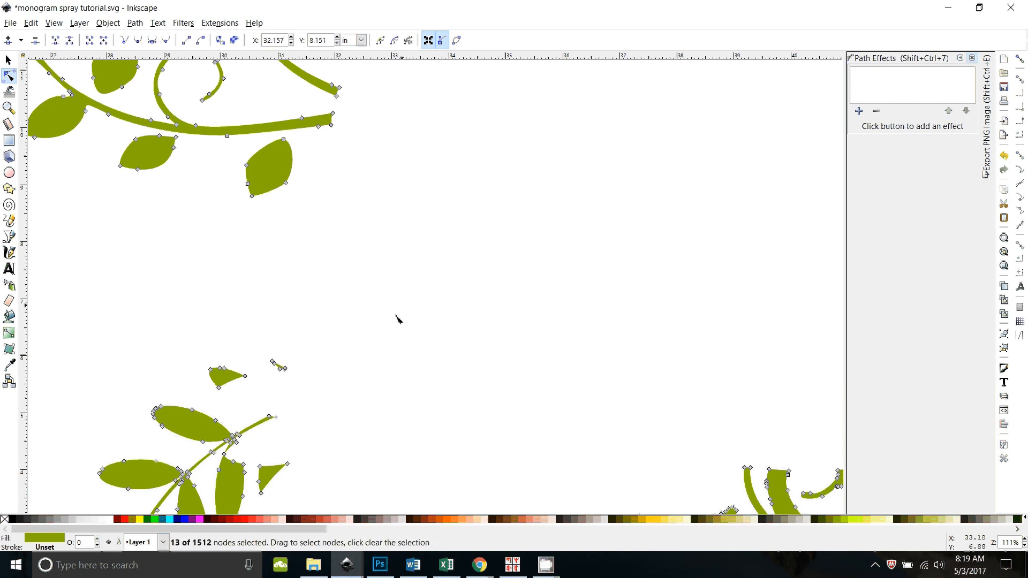
{"action": "left_click_drag", "start_coordinate": [257, 335], "coordinate": [292, 375]}
{"action": "key", "text": "Escape"}
Step: Examine the side and lower branches of the green vines for further stray fragments, and deselect the vines
{"action": "key", "text": "minus"}
{"action": "key", "text": "minus"}
{"action": "key", "text": "minus"}
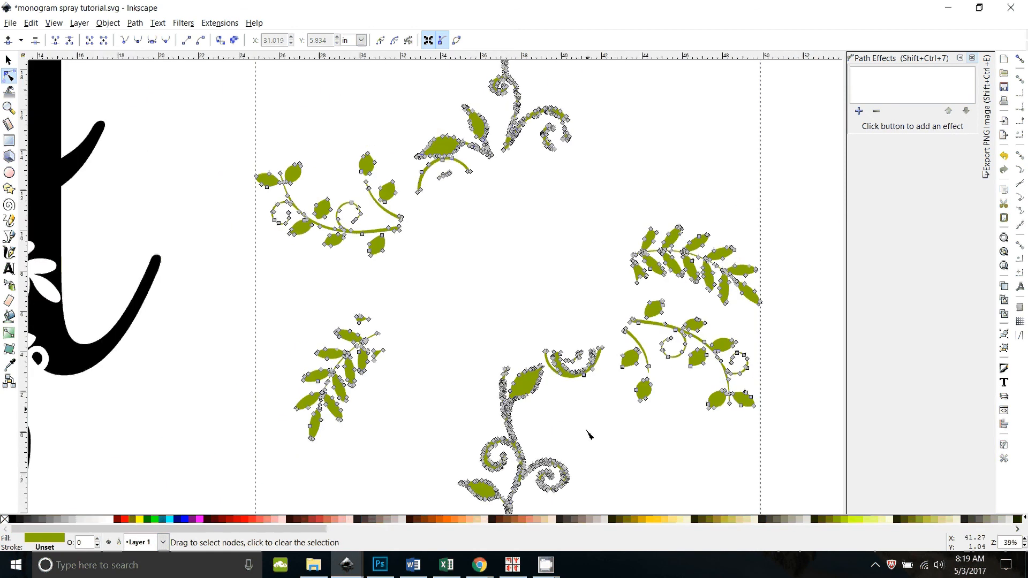
{"action": "scroll", "coordinate": [589, 436], "scroll_direction": "down", "scroll_amount": 2}
{"action": "scroll", "coordinate": [591, 450], "scroll_direction": "up", "scroll_amount": 3}
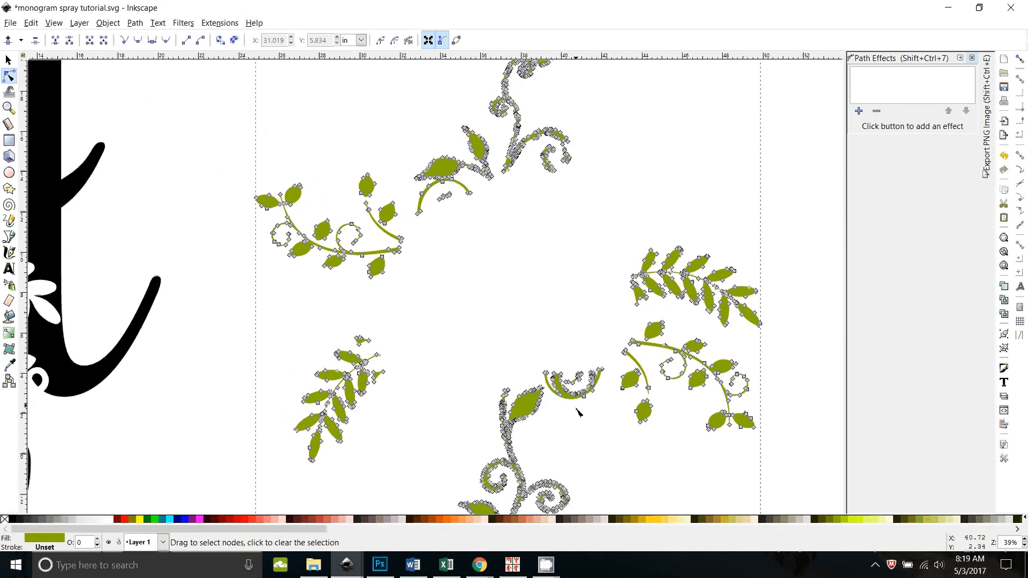
{"action": "scroll", "coordinate": [616, 455], "scroll_direction": "down", "scroll_amount": 3}
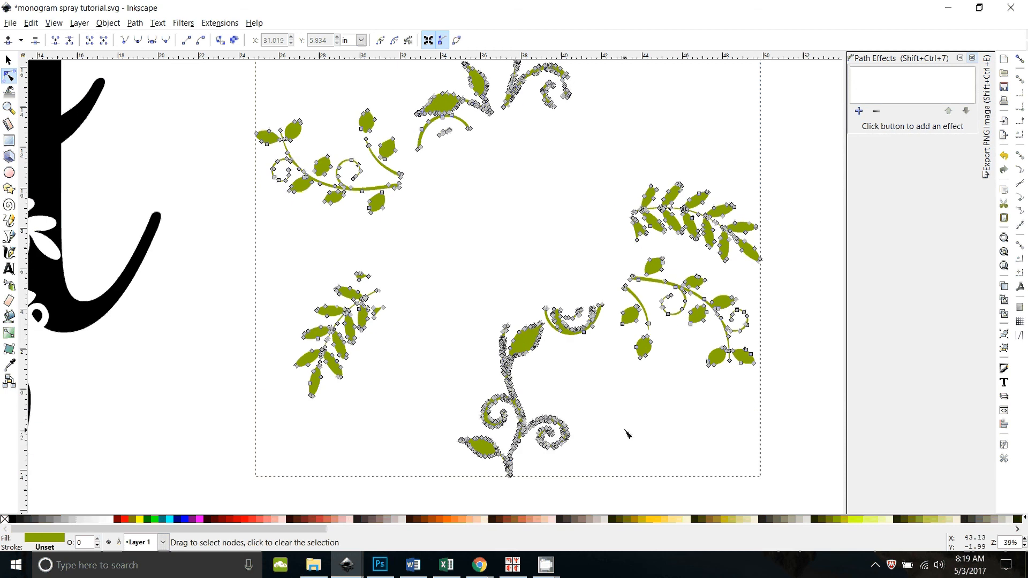
{"action": "scroll", "coordinate": [637, 447], "scroll_direction": "up", "scroll_amount": 1}
{"action": "key", "text": "plus"}
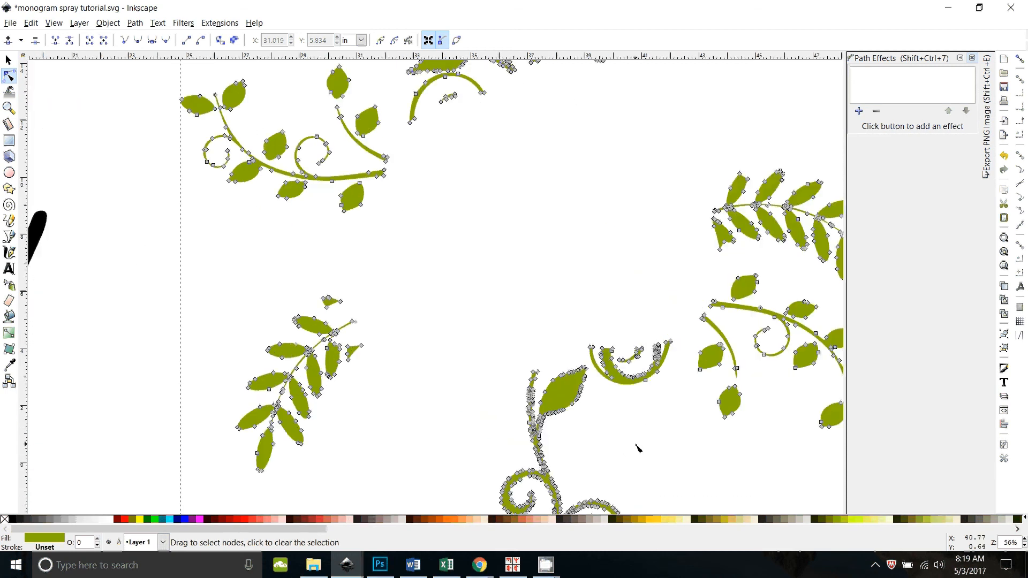
{"action": "key", "text": "minus"}
{"action": "scroll", "coordinate": [637, 448], "scroll_direction": "up", "scroll_amount": 1}
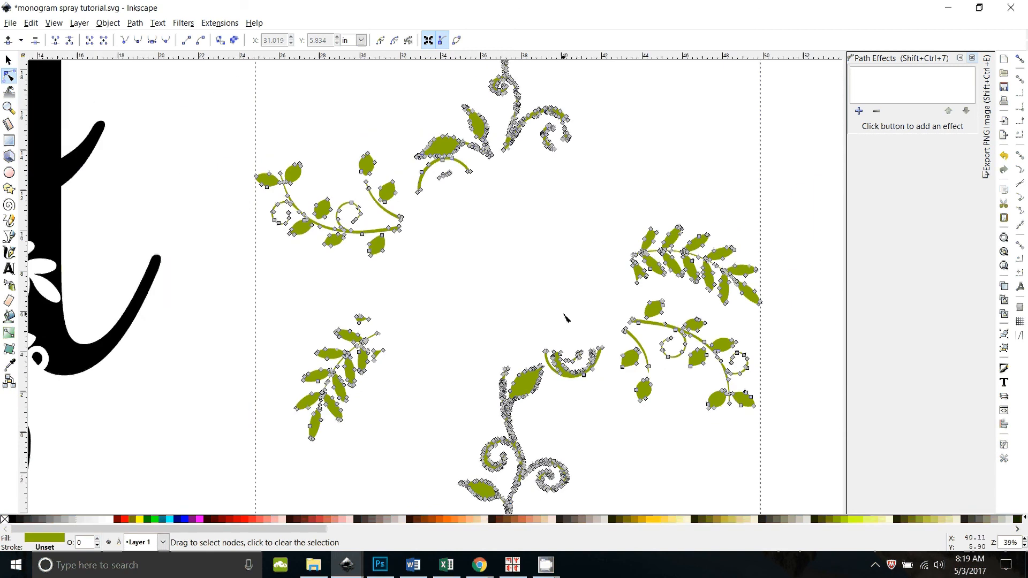
{"action": "left_click", "coordinate": [603, 466]}
Step: Inspect the upper sprig of the green vines and its nodes, including the curls and trimmed ends
{"action": "scroll", "coordinate": [643, 456], "scroll_direction": "up", "scroll_amount": 3}
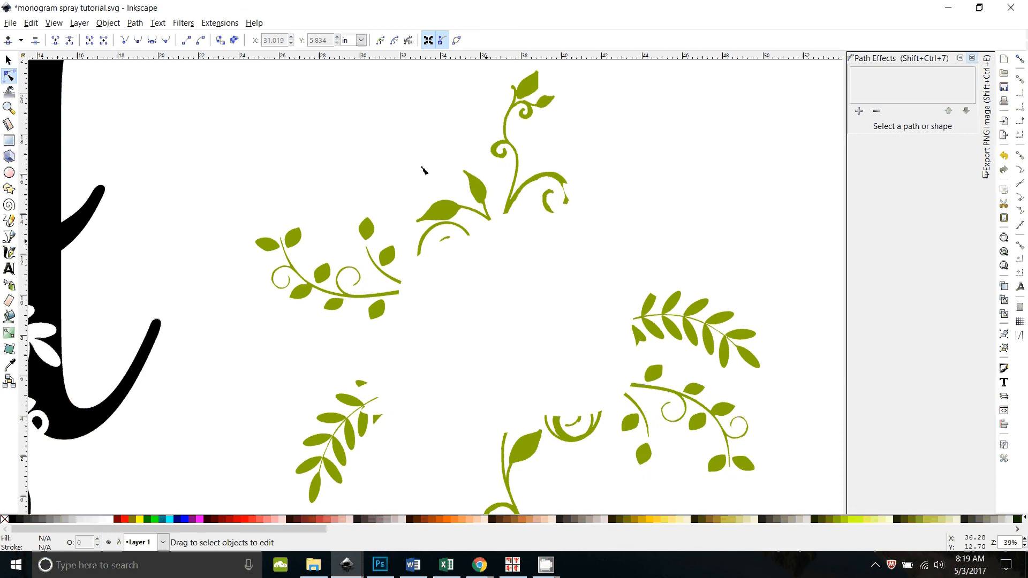
{"action": "scroll", "coordinate": [564, 279], "scroll_direction": "up", "scroll_amount": 2}
{"action": "scroll", "coordinate": [562, 279], "scroll_direction": "down", "scroll_amount": 2}
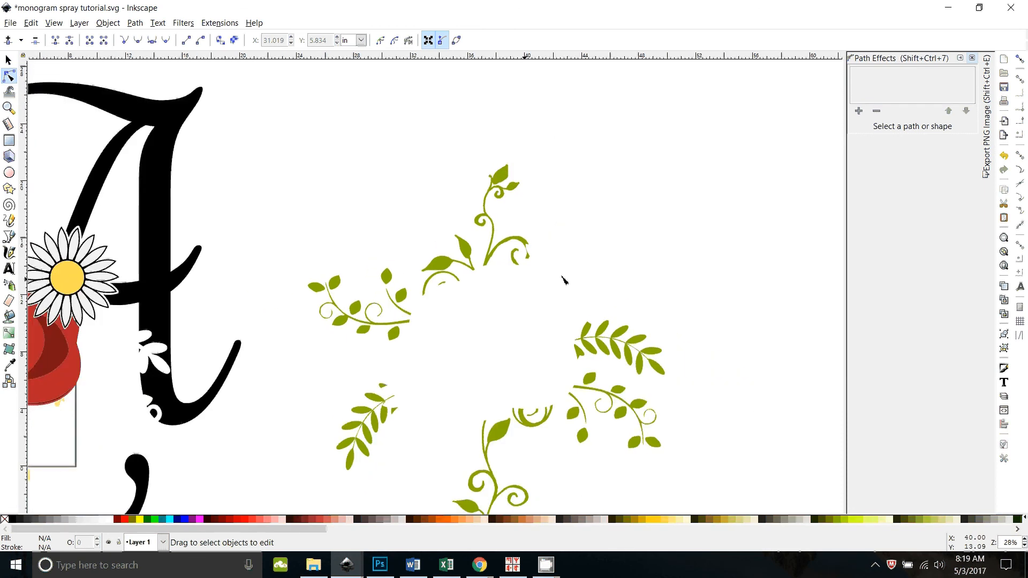
{"action": "scroll", "coordinate": [537, 305], "scroll_direction": "up", "scroll_amount": 4}
{"action": "scroll", "coordinate": [573, 211], "scroll_direction": "up", "scroll_amount": 5}
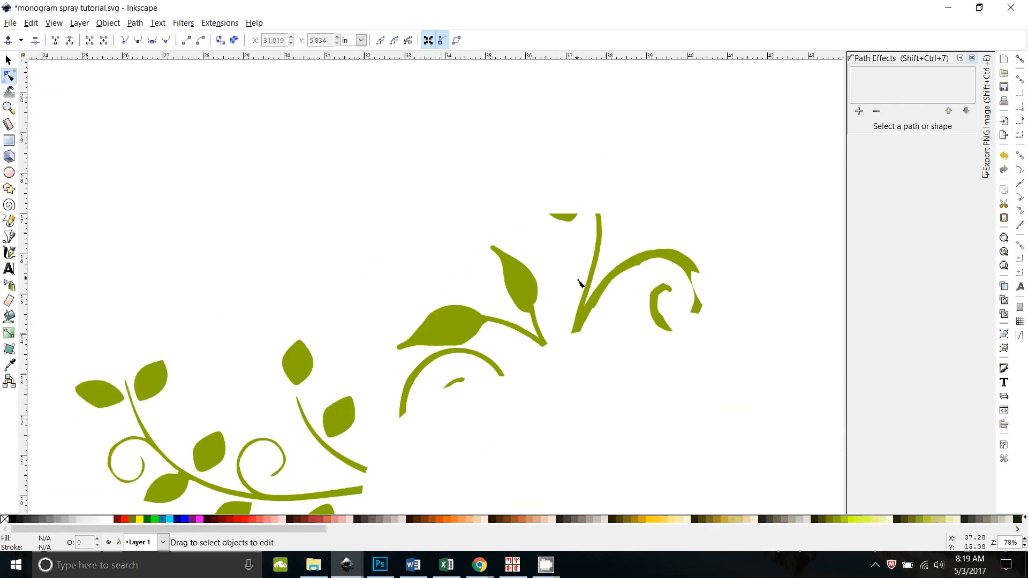
{"action": "scroll", "coordinate": [613, 287], "scroll_direction": "up", "scroll_amount": 1}
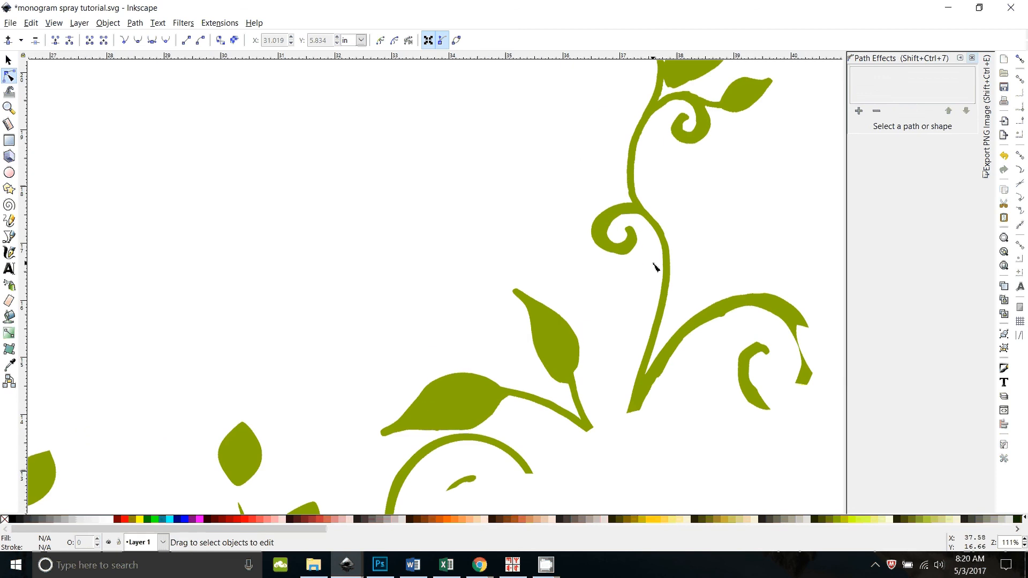
{"action": "scroll", "coordinate": [674, 252], "scroll_direction": "up", "scroll_amount": 4}
{"action": "left_click", "coordinate": [715, 152]}
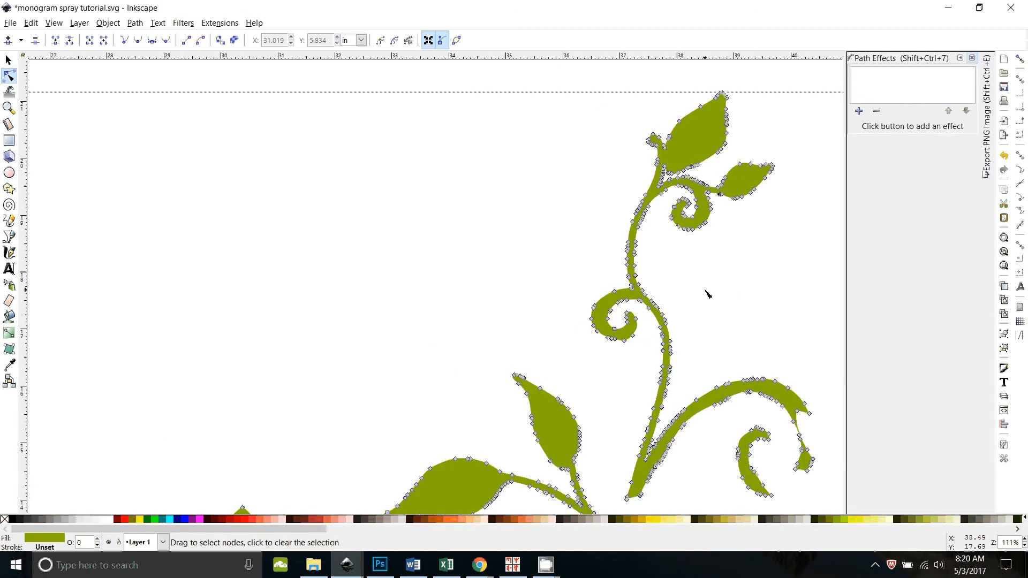
{"action": "scroll", "coordinate": [706, 293], "scroll_direction": "down", "scroll_amount": 1}
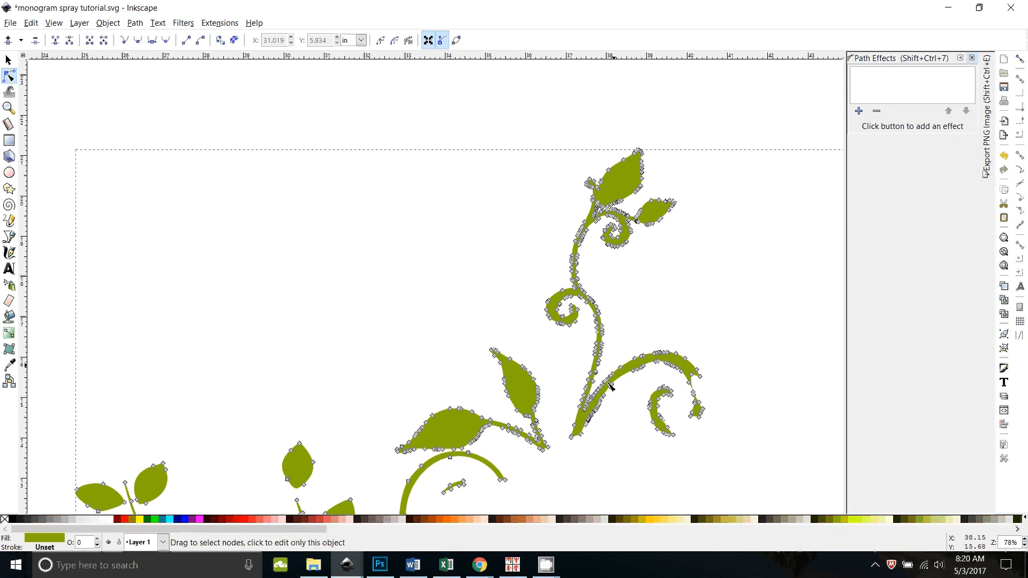
{"action": "key", "text": "minus"}
{"action": "key", "text": "minus"}
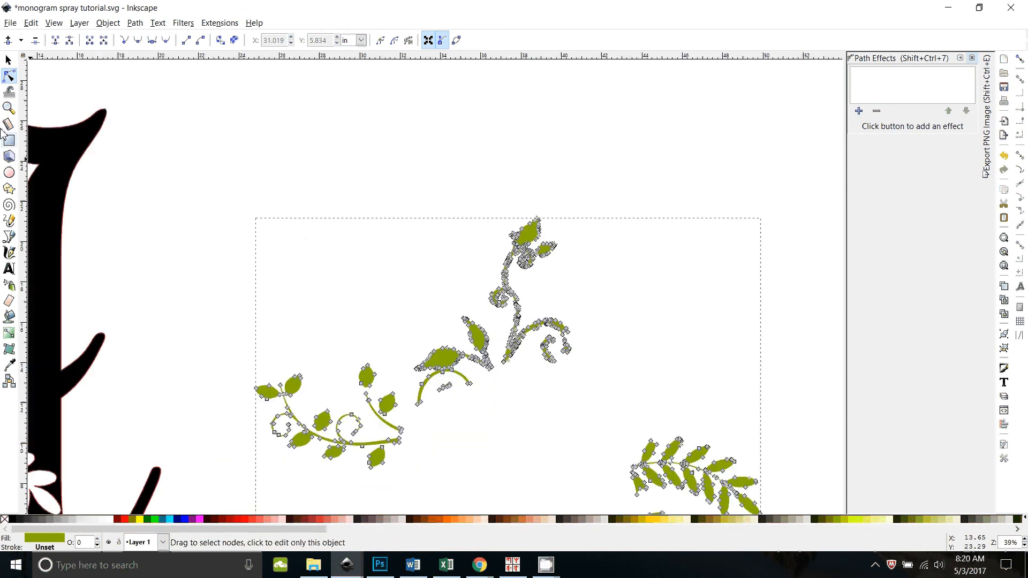
Step: Deselect the green vines and move them from the empty canvas back over the rose and daisies on the letter A
{"action": "left_click", "coordinate": [8, 60]}
{"action": "left_click", "coordinate": [317, 127]}
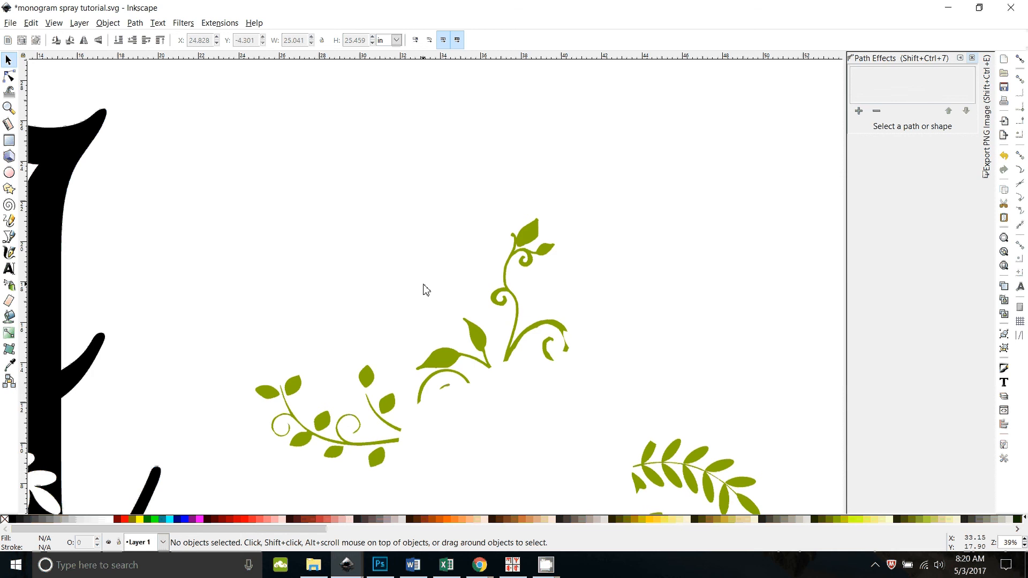
{"action": "key", "text": "minus"}
{"action": "key", "text": "minus"}
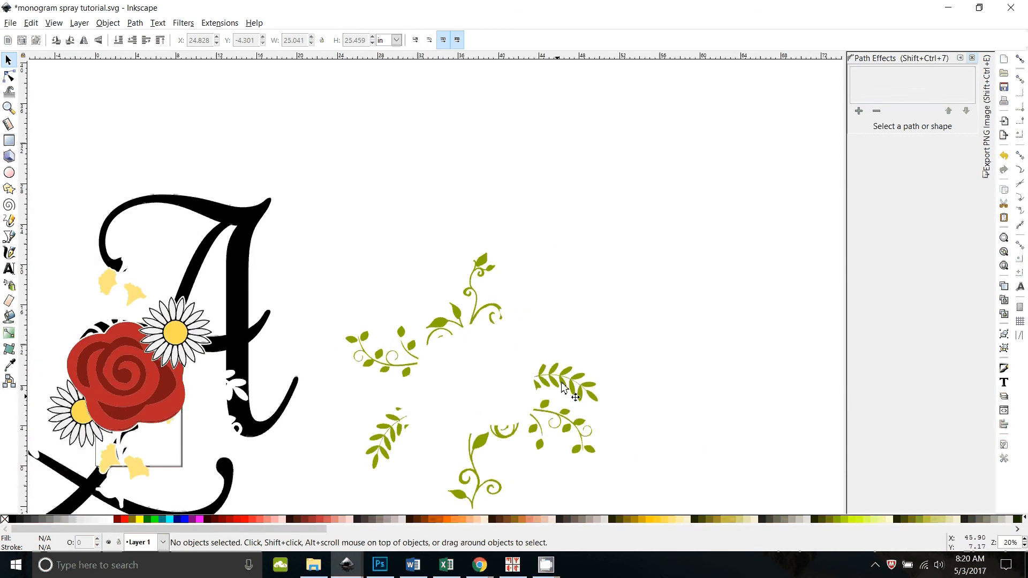
{"action": "left_click_drag", "start_coordinate": [559, 382], "coordinate": [224, 371]}
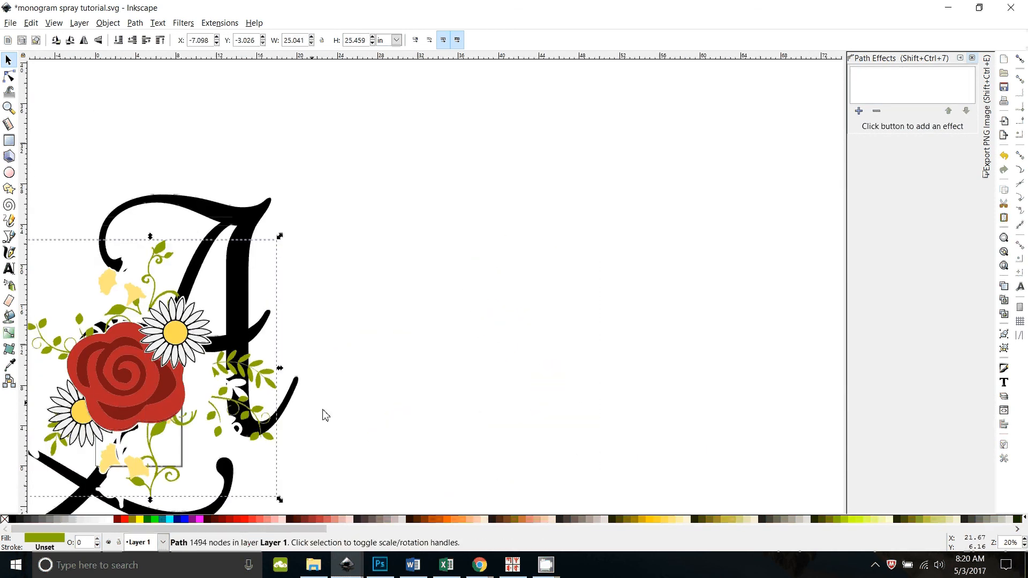
{"action": "left_click_drag", "start_coordinate": [372, 459], "coordinate": [588, 390]}
Step: Nudge the green vines left and down to X -9.931, Y -4.130 in, aligning them with the gaps cut in the letter A
{"action": "key", "text": "Left"}
{"action": "key", "text": "Left"}
{"action": "key", "text": "Left"}
{"action": "key", "text": "Left"}
{"action": "key", "text": "Left"}
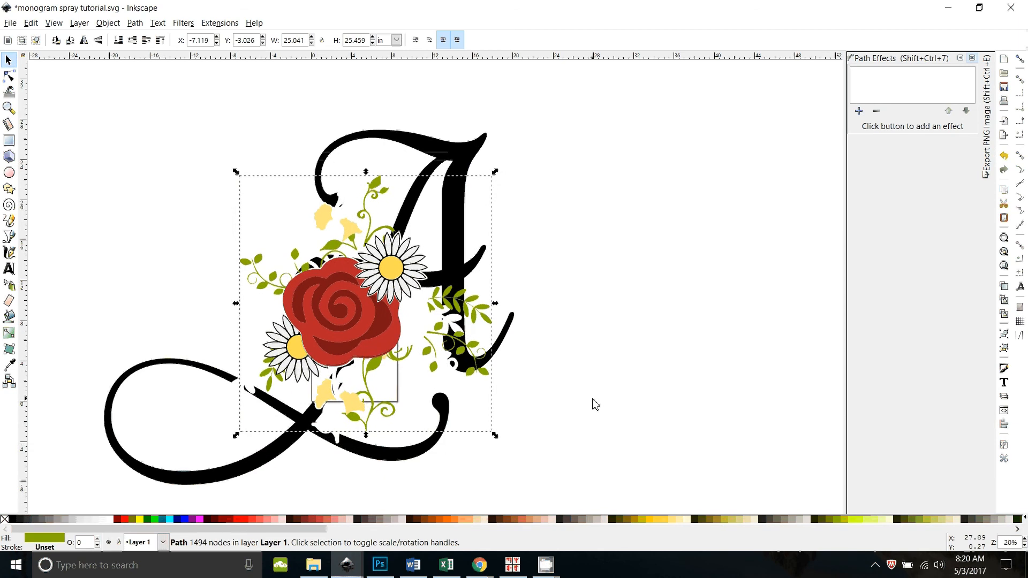
{"action": "key", "text": "Left"}
{"action": "key", "text": "Left"}
{"action": "key", "text": "Left"}
{"action": "key", "text": "Left"}
{"action": "key", "text": "Left"}
{"action": "key", "text": "Left"}
{"action": "key", "text": "Left"}
{"action": "key", "text": "Left"}
{"action": "key", "text": "Left"}
{"action": "key", "text": "Left"}
{"action": "key", "text": "Left"}
{"action": "key", "text": "Left"}
{"action": "key", "text": "Left"}
{"action": "key", "text": "Left"}
{"action": "key", "text": "Left"}
{"action": "key", "text": "Left"}
{"action": "key", "text": "Left"}
{"action": "key", "text": "Left"}
{"action": "key", "text": "Left"}
{"action": "key", "text": "Left"}
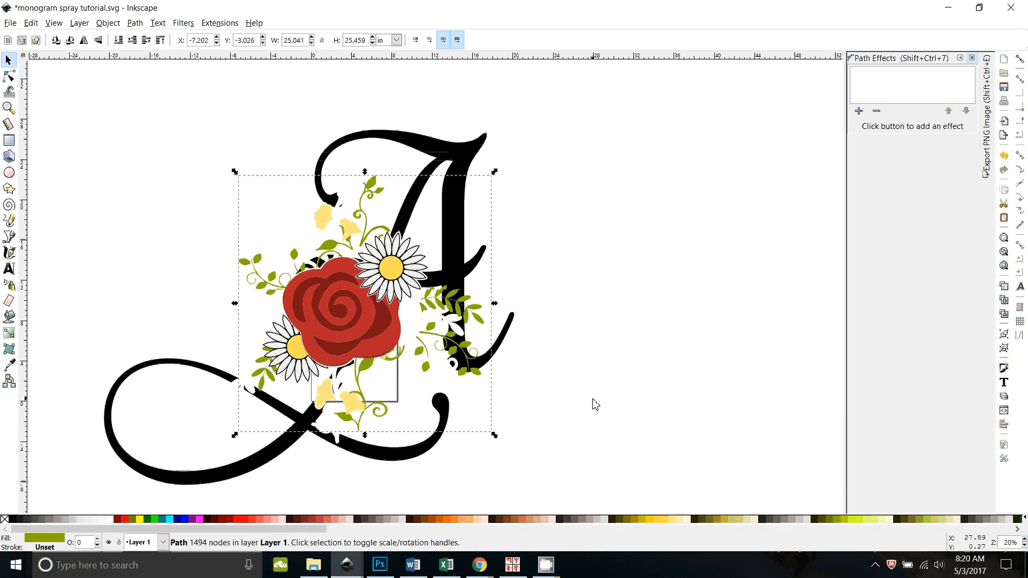
{"action": "key", "text": "Down"}
{"action": "key", "text": "Down"}
{"action": "key", "text": "Down"}
{"action": "key", "text": "Left"}
{"action": "key", "text": "Left"}
{"action": "key", "text": "Left"}
{"action": "key", "text": "Left"}
{"action": "key", "text": "Left"}
{"action": "key", "text": "Left"}
{"action": "key", "text": "Left"}
{"action": "key", "text": "Left"}
{"action": "key", "text": "Left"}
{"action": "key", "text": "Left"}
{"action": "key", "text": "Left"}
{"action": "key", "text": "Left"}
{"action": "key", "text": "Left"}
{"action": "key", "text": "Left"}
{"action": "key", "text": "Left"}
{"action": "key", "text": "Left"}
{"action": "key", "text": "Left"}
{"action": "key", "text": "Left"}
{"action": "key", "text": "Left"}
{"action": "key", "text": "Left"}
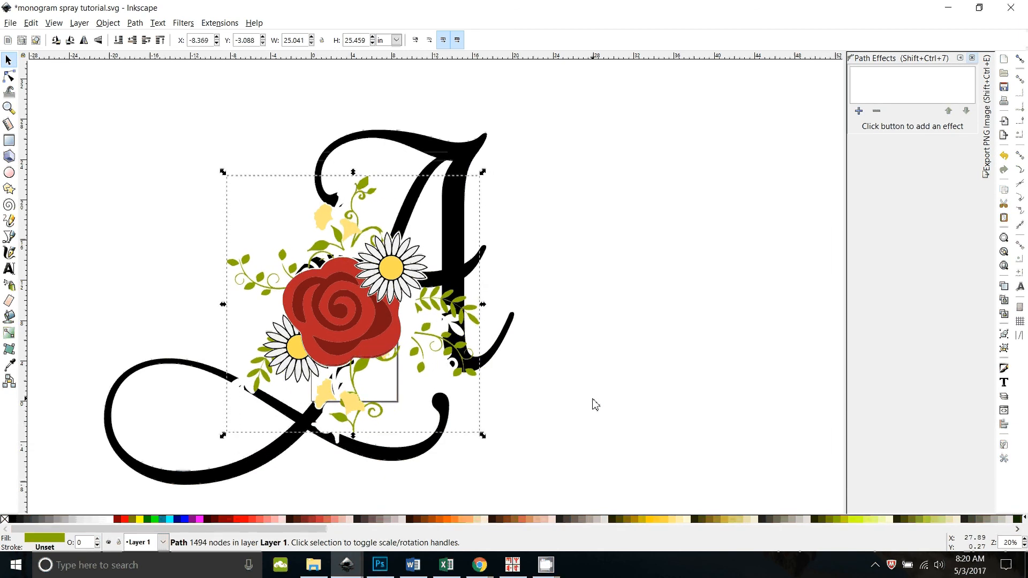
{"action": "key", "text": "Left"}
{"action": "key", "text": "Left"}
{"action": "key", "text": "Left"}
{"action": "key", "text": "Left"}
{"action": "key", "text": "Left"}
{"action": "key", "text": "Left"}
{"action": "key", "text": "Left"}
{"action": "key", "text": "Left"}
{"action": "key", "text": "Left"}
{"action": "key", "text": "Left"}
{"action": "key", "text": "Left"}
{"action": "key", "text": "Left"}
{"action": "key", "text": "Left"}
{"action": "key", "text": "Left"}
{"action": "key", "text": "Left"}
{"action": "key", "text": "Left"}
{"action": "key", "text": "Left"}
{"action": "key", "text": "Left"}
{"action": "key", "text": "Left"}
{"action": "key", "text": "Left"}
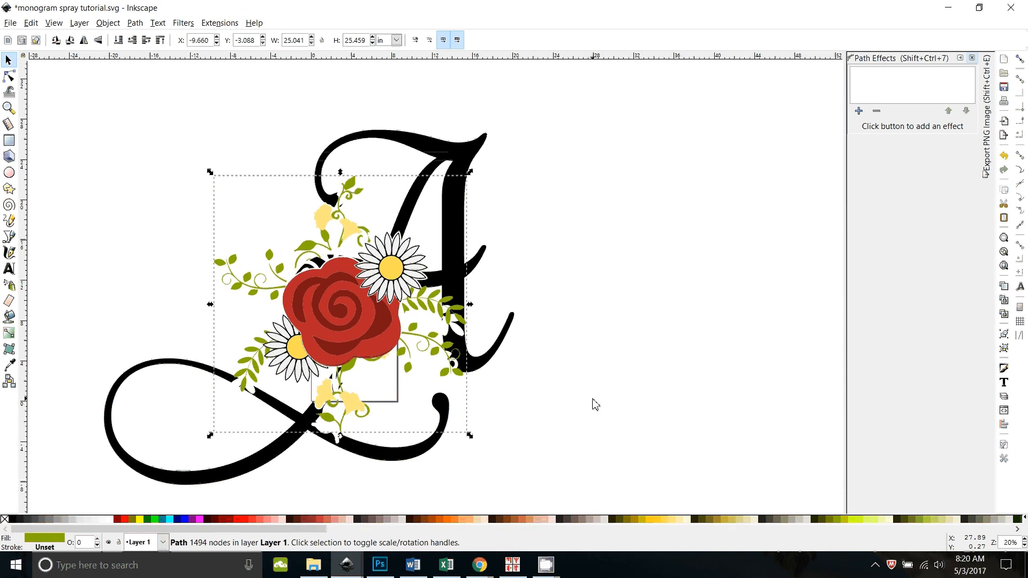
{"action": "key", "text": "Down"}
{"action": "key", "text": "Left"}
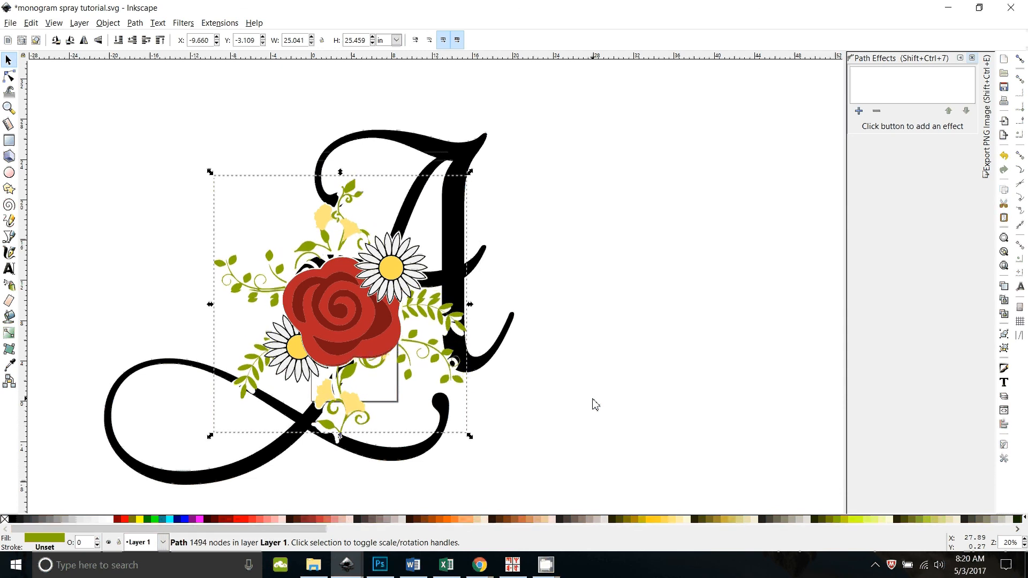
{"action": "key", "text": "Down"}
{"action": "key", "text": "Down"}
{"action": "key", "text": "Down"}
{"action": "key", "text": "Down"}
{"action": "key", "text": "Down"}
{"action": "key", "text": "Down"}
{"action": "key", "text": "Down"}
{"action": "key", "text": "Down"}
{"action": "key", "text": "Down"}
{"action": "key", "text": "Down"}
{"action": "key", "text": "Down"}
{"action": "key", "text": "Down"}
{"action": "key", "text": "Down"}
{"action": "key", "text": "Down"}
{"action": "key", "text": "Down"}
{"action": "key", "text": "Down"}
{"action": "key", "text": "Down"}
{"action": "key", "text": "Down"}
{"action": "key", "text": "Down"}
{"action": "key", "text": "Down"}
{"action": "key", "text": "Left"}
{"action": "key", "text": "Left"}
{"action": "key", "text": "Left"}
{"action": "key", "text": "Left"}
{"action": "key", "text": "Left"}
{"action": "key", "text": "Left"}
{"action": "key", "text": "Left"}
{"action": "key", "text": "Left"}
{"action": "key", "text": "Left"}
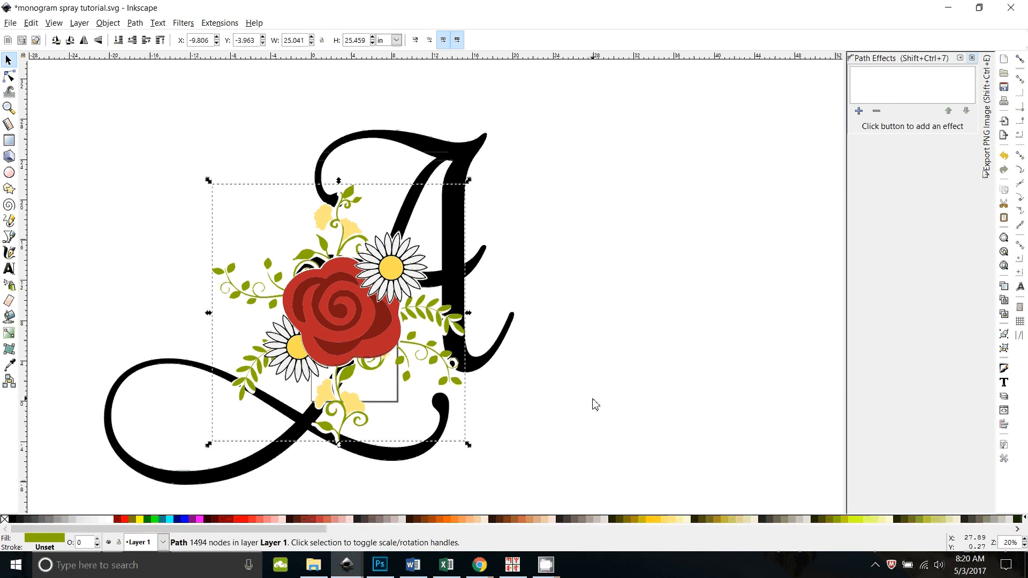
{"action": "key", "text": "Down"}
{"action": "key", "text": "Down"}
{"action": "key", "text": "Down"}
{"action": "key", "text": "Down"}
{"action": "key", "text": "Down"}
{"action": "key", "text": "Down"}
{"action": "key", "text": "Down"}
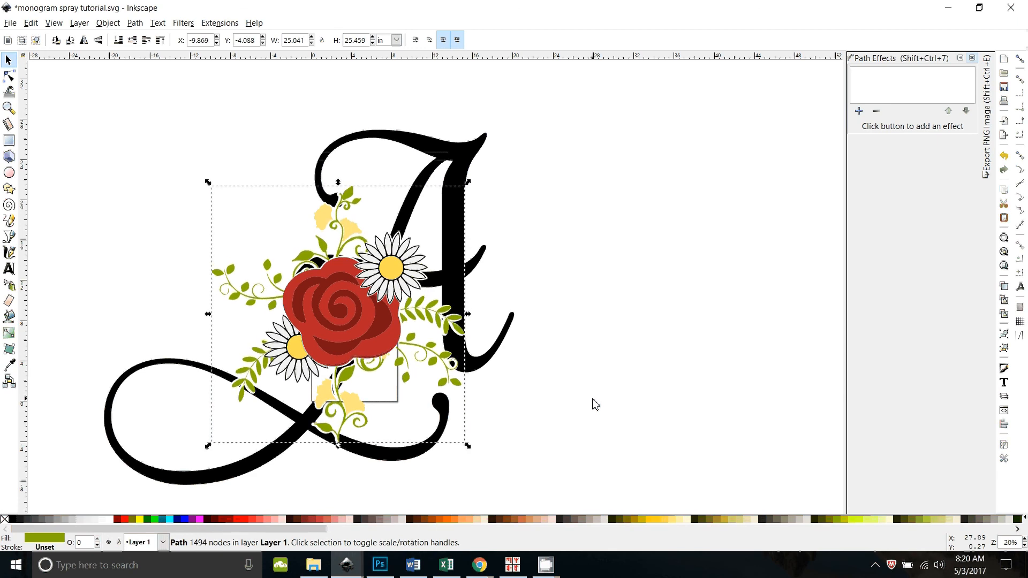
{"action": "key", "text": "Left"}
{"action": "key", "text": "Left"}
{"action": "key", "text": "Left"}
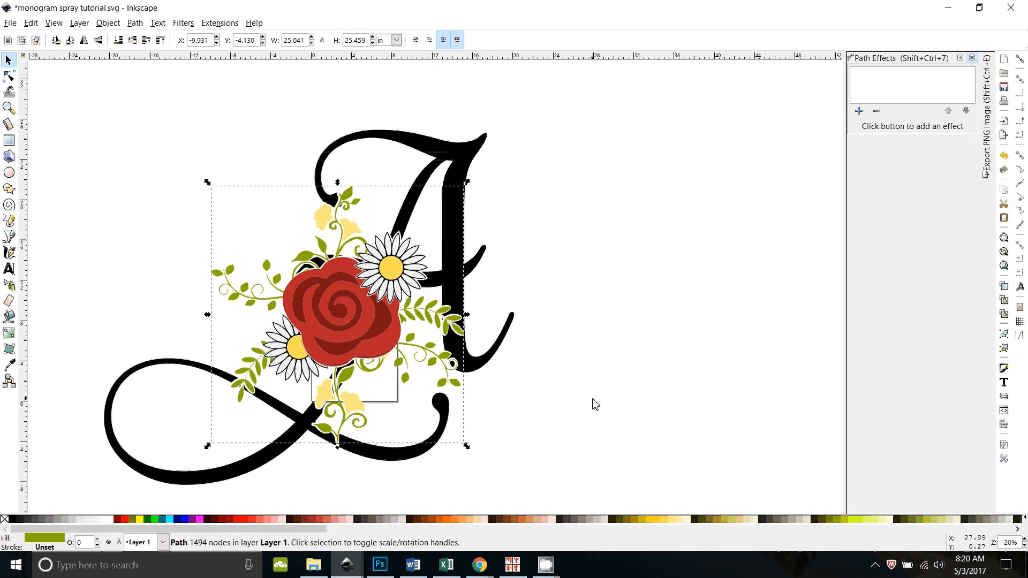
Step: Delete the nodes of the small black scrap beside the leafy branch where it crosses the letter A's thick stem
{"action": "key", "text": "plus"}
{"action": "key", "text": "plus"}
{"action": "key", "text": "plus"}
{"action": "key", "text": "plus"}
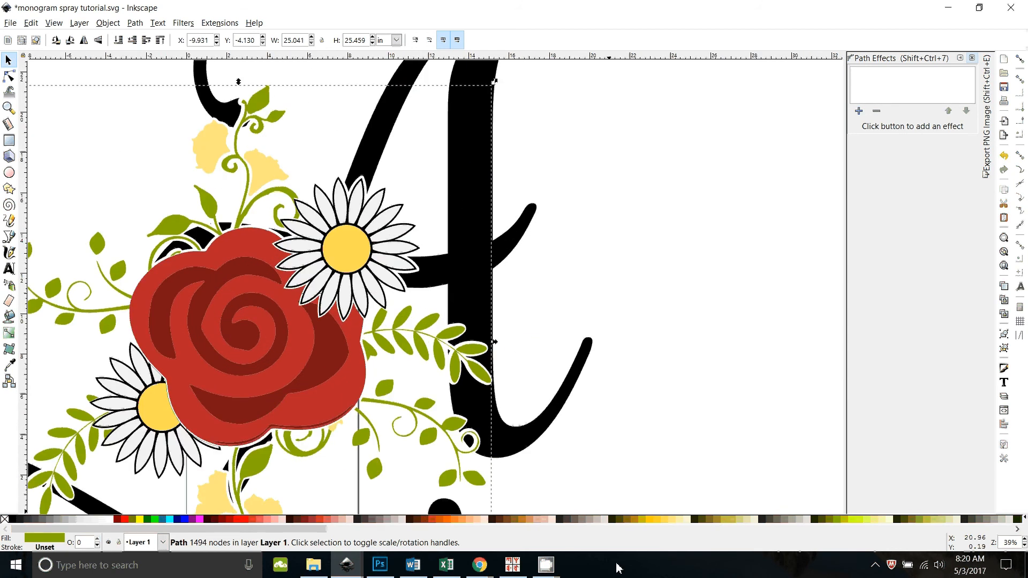
{"action": "scroll", "coordinate": [630, 470], "scroll_direction": "down", "scroll_amount": 3}
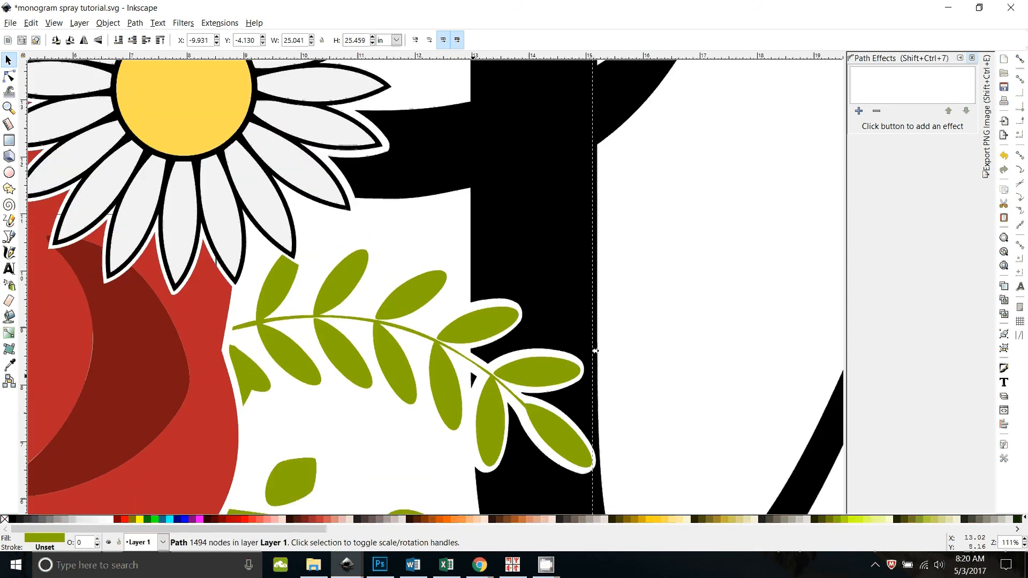
{"action": "left_click", "coordinate": [547, 332]}
{"action": "key", "text": "n"}
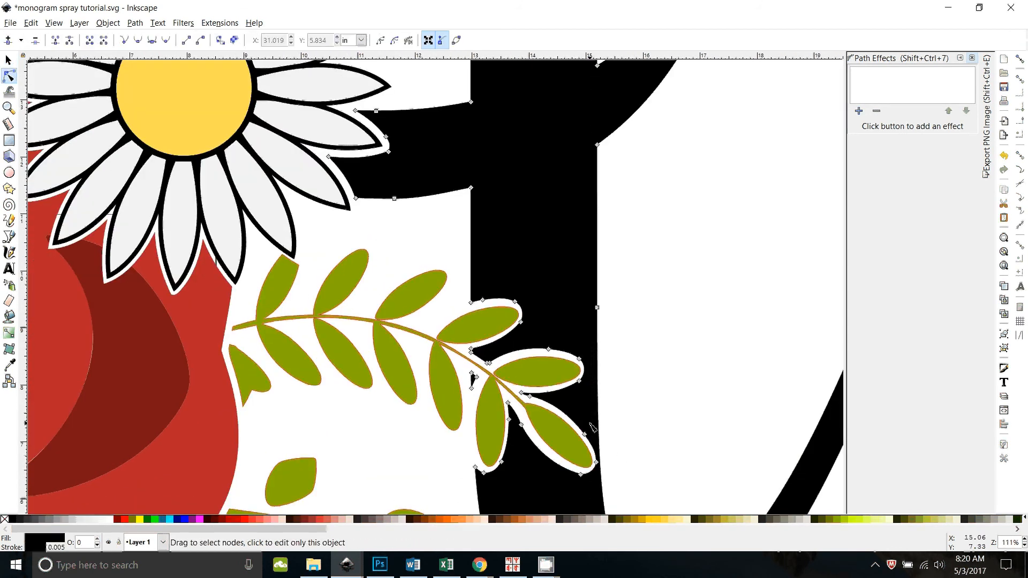
{"action": "key", "text": "plus"}
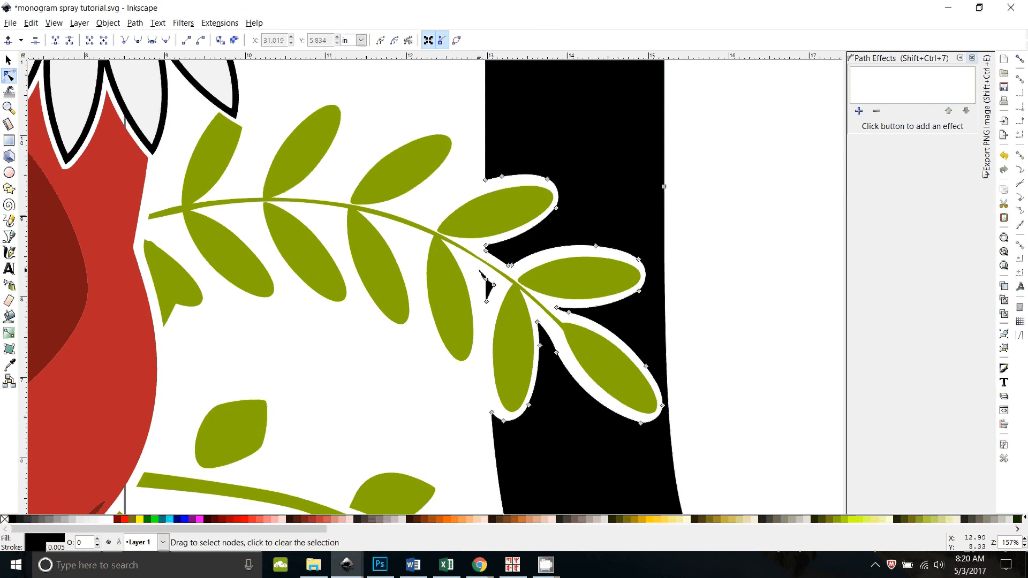
{"action": "left_click_drag", "start_coordinate": [479, 271], "coordinate": [503, 320]}
{"action": "key", "text": "Delete"}
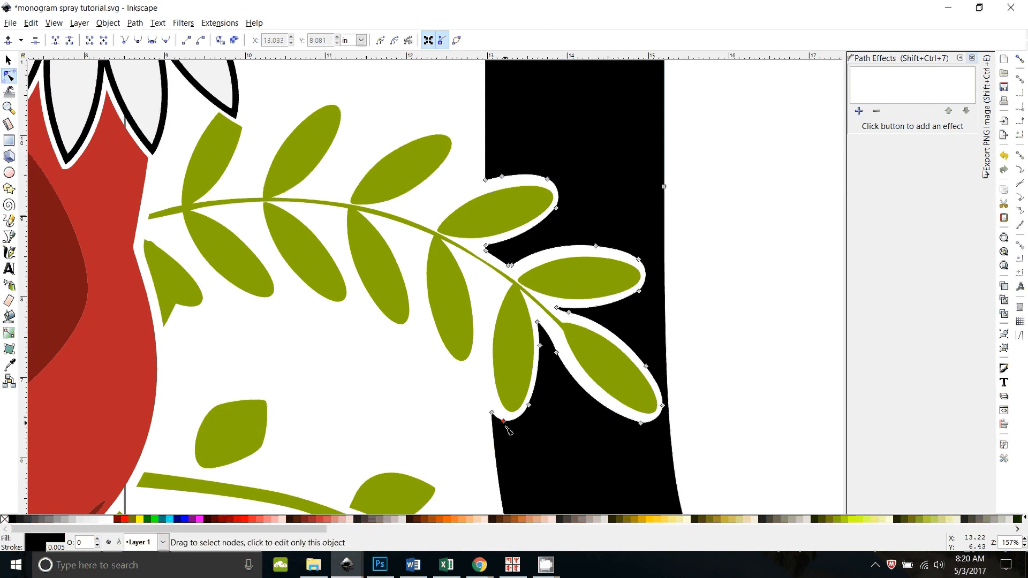
Step: Delete the tiny black scraps of the letter A between the vine stems just above the rose
{"action": "key", "text": "minus"}
{"action": "key", "text": "minus"}
{"action": "key", "text": "minus"}
{"action": "key", "text": "minus"}
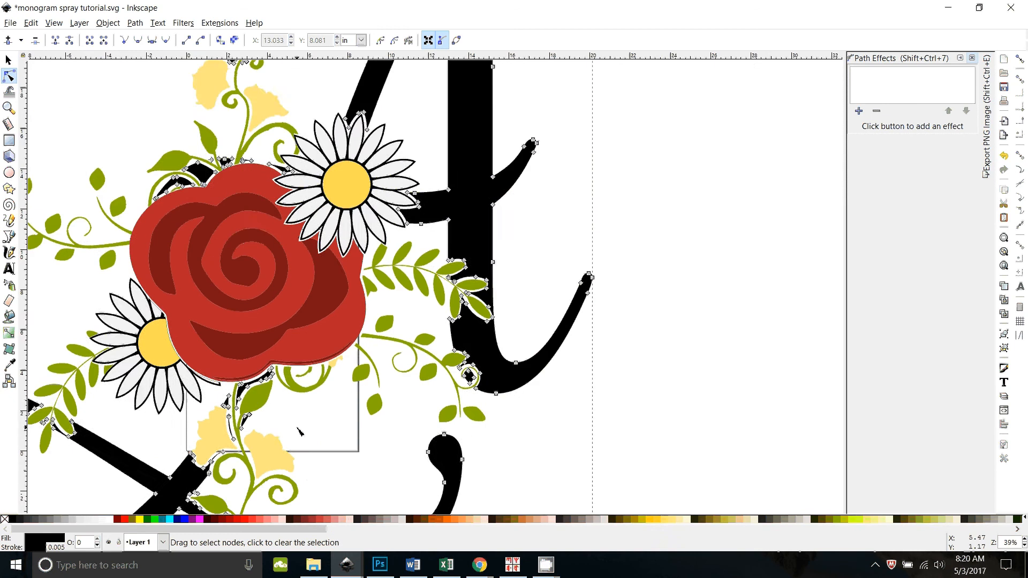
{"action": "left_click_drag", "start_coordinate": [300, 432], "coordinate": [479, 348]}
{"action": "scroll", "coordinate": [471, 454], "scroll_direction": "up", "scroll_amount": 3}
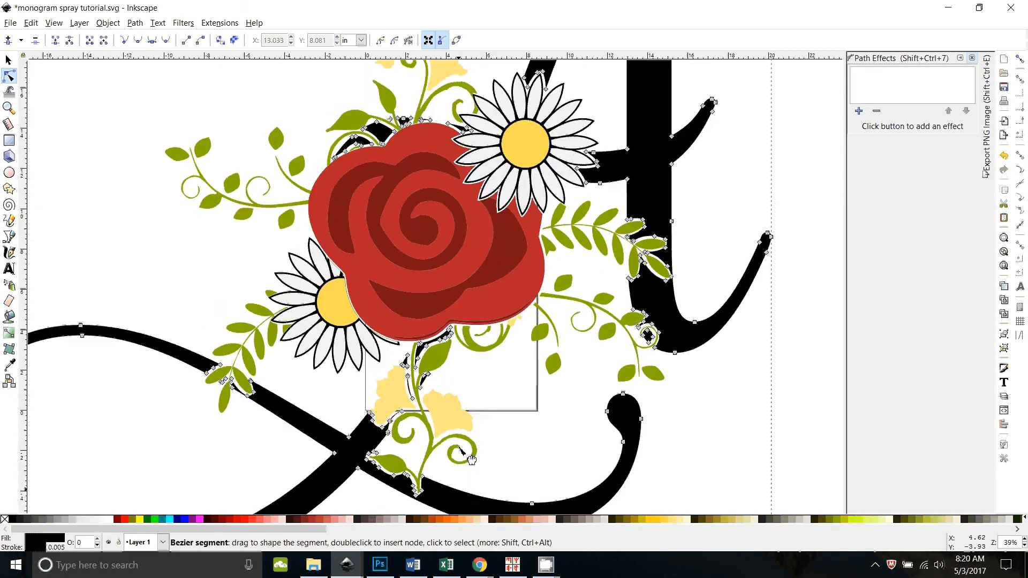
{"action": "scroll", "coordinate": [464, 449], "scroll_direction": "up", "scroll_amount": 1}
{"action": "key", "text": "minus"}
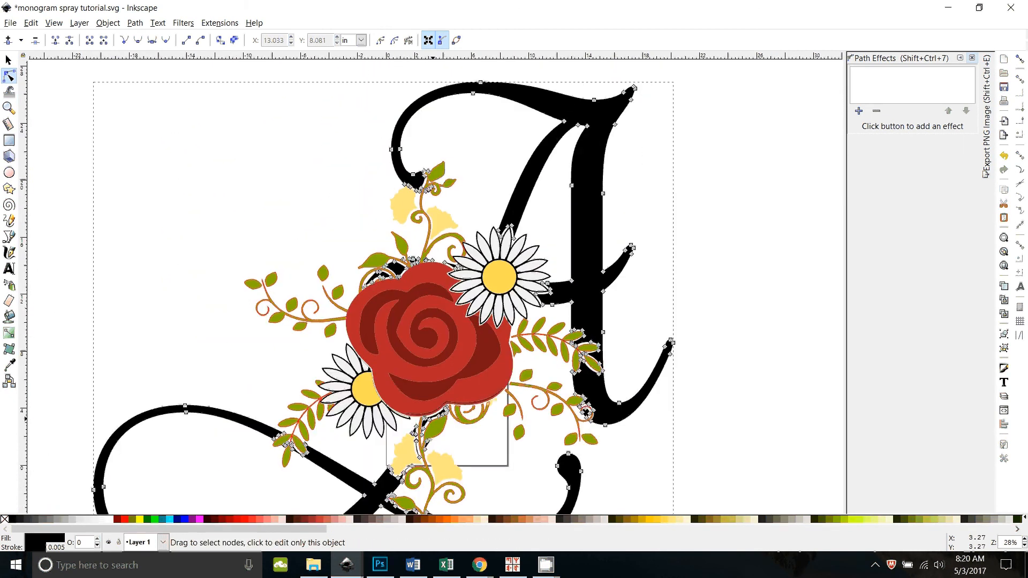
{"action": "key", "text": "plus"}
{"action": "key", "text": "plus"}
{"action": "scroll", "coordinate": [435, 431], "scroll_direction": "up", "scroll_amount": 2}
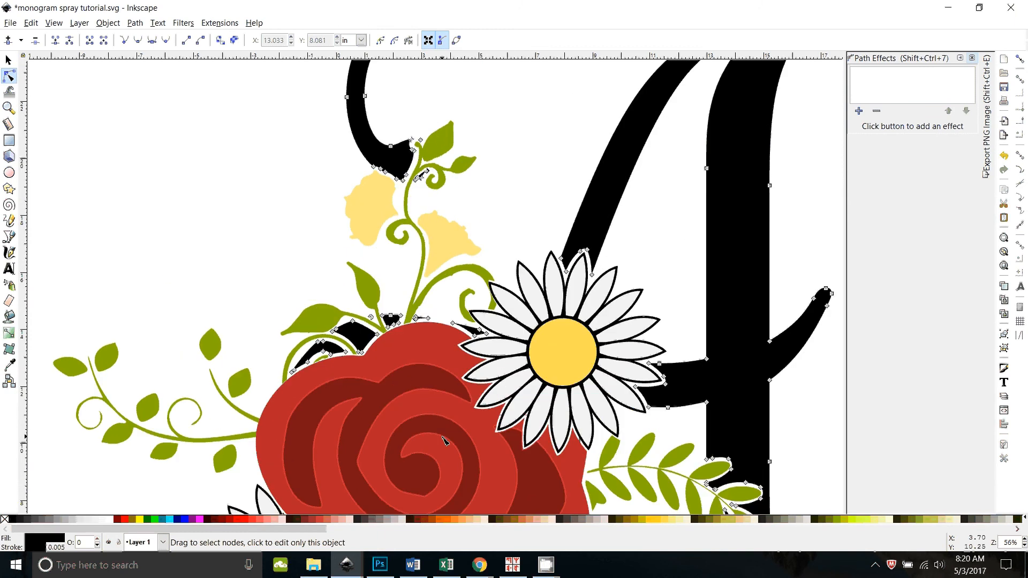
{"action": "key", "text": "plus"}
{"action": "key", "text": "plus"}
{"action": "key", "text": "plus"}
{"action": "left_click_drag", "start_coordinate": [368, 356], "coordinate": [428, 397]}
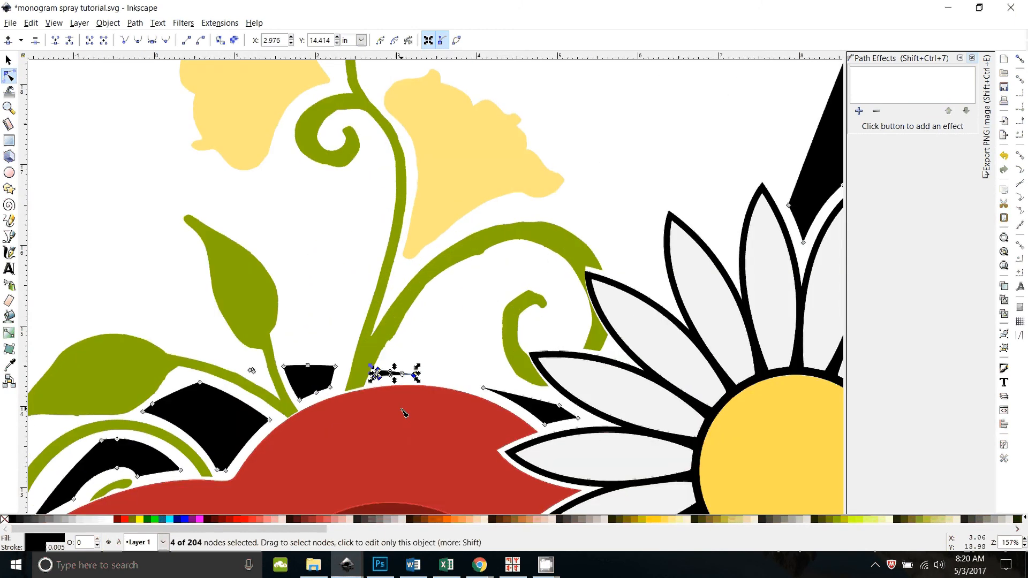
{"action": "key", "text": "Delete"}
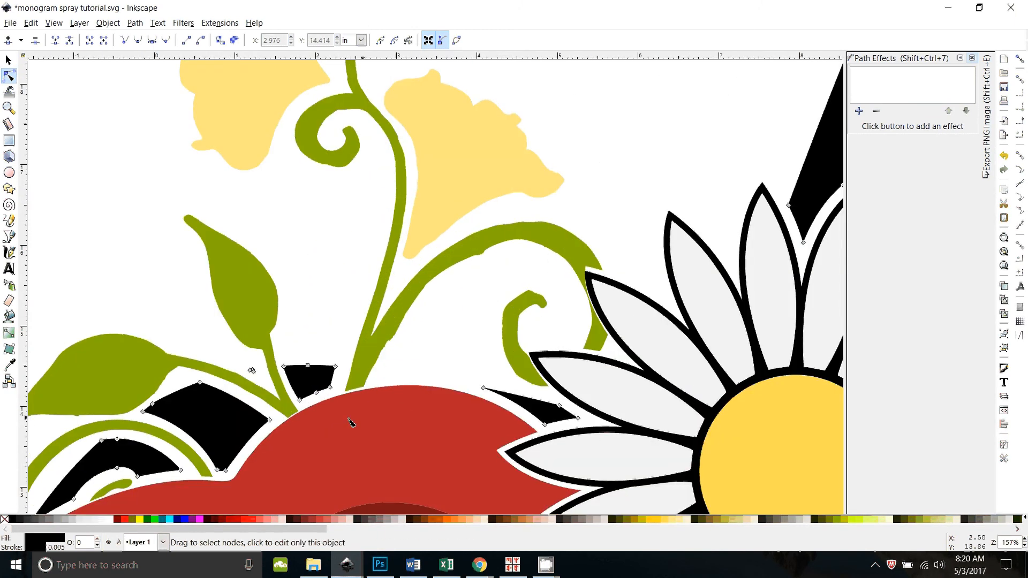
{"action": "left_click", "coordinate": [251, 369]}
{"action": "key", "text": "Delete"}
Step: Deselect the letter A and examine the whole monogram around the floral spray
{"action": "key", "text": "minus"}
{"action": "key", "text": "minus"}
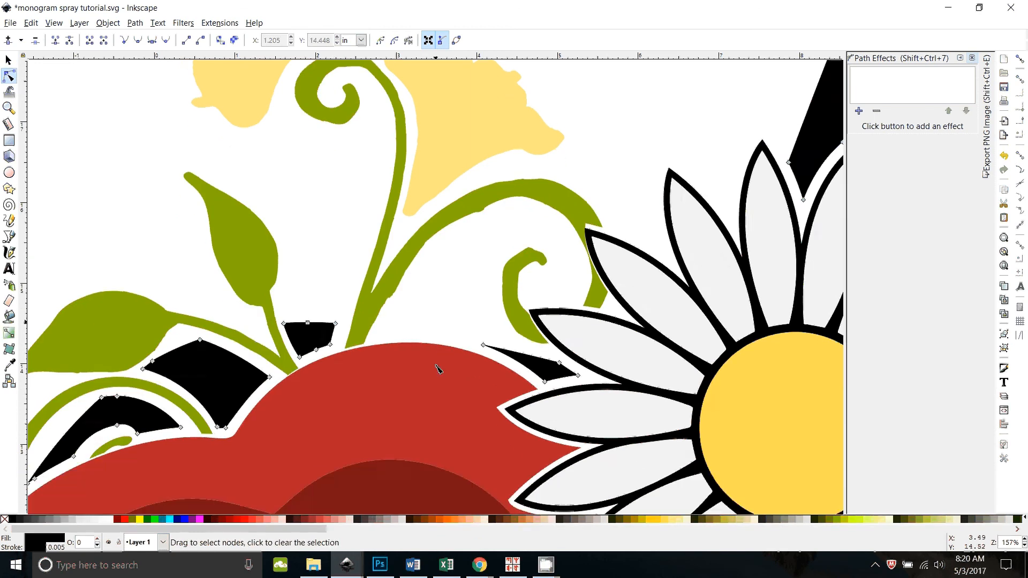
{"action": "key", "text": "minus"}
{"action": "key", "text": "minus"}
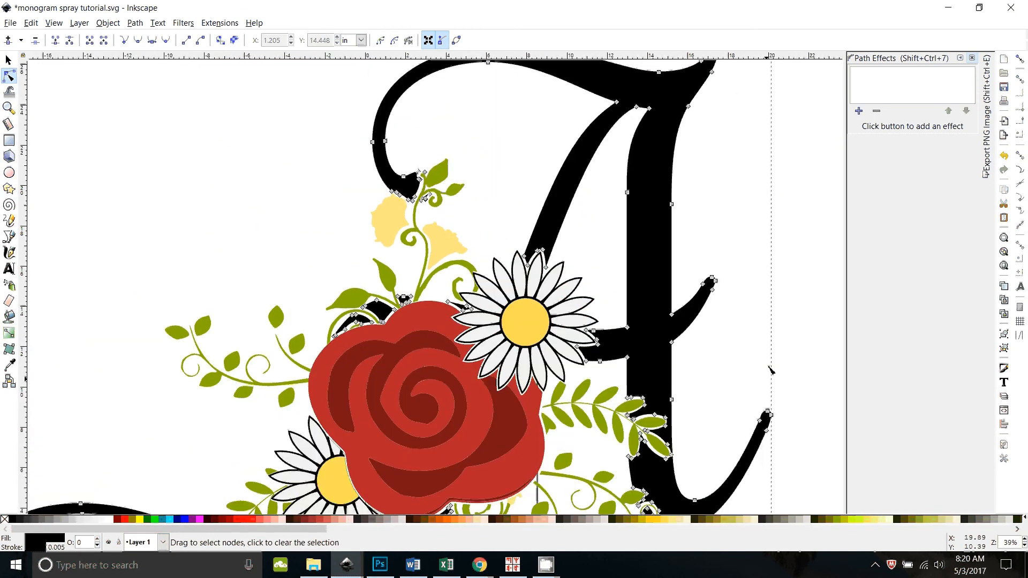
{"action": "key", "text": "minus"}
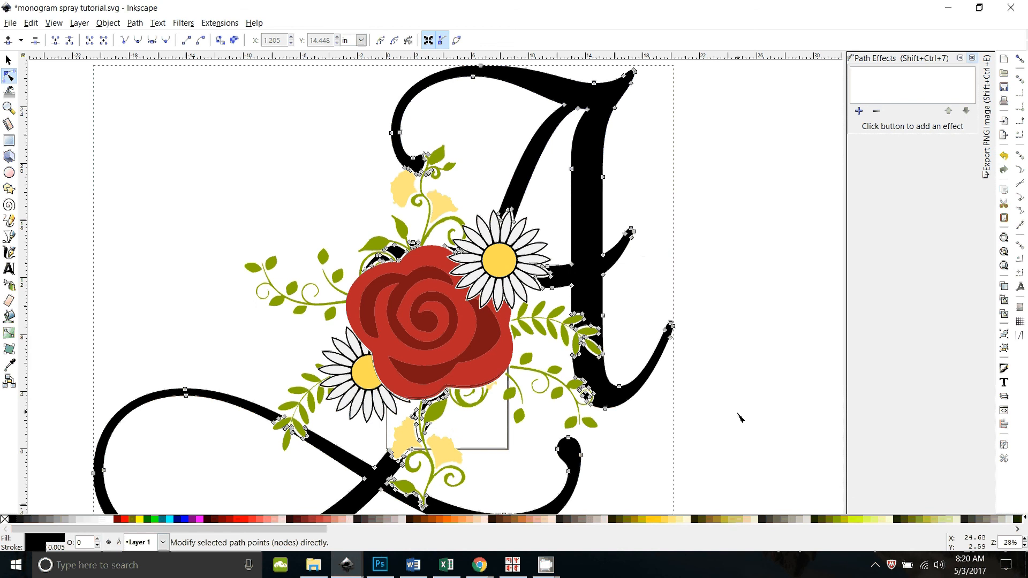
{"action": "scroll", "coordinate": [740, 417], "scroll_direction": "down", "scroll_amount": 1}
{"action": "left_click", "coordinate": [731, 440]}
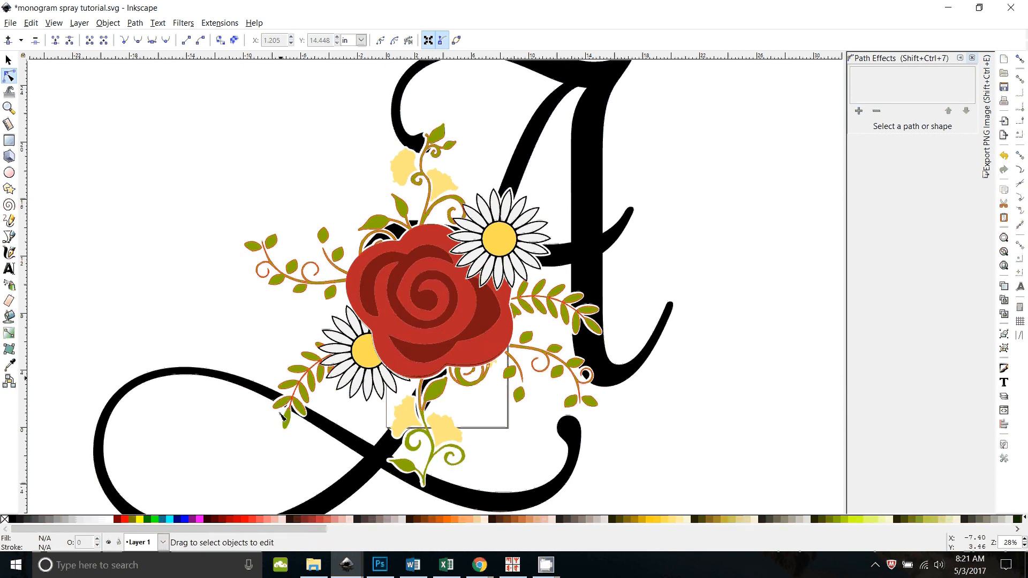
{"action": "left_click", "coordinate": [11, 61]}
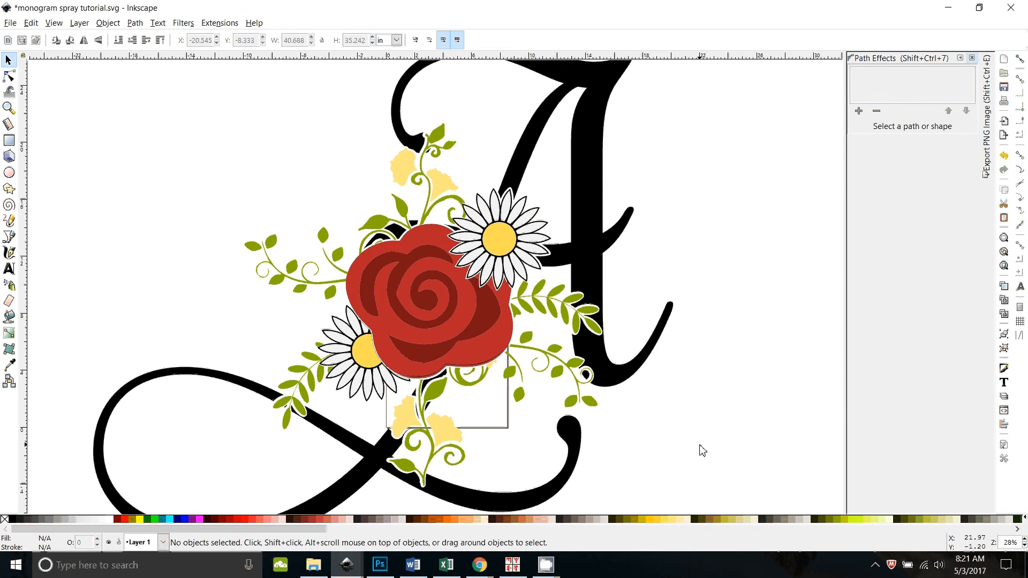
{"action": "scroll", "coordinate": [723, 429], "scroll_direction": "down", "scroll_amount": 1}
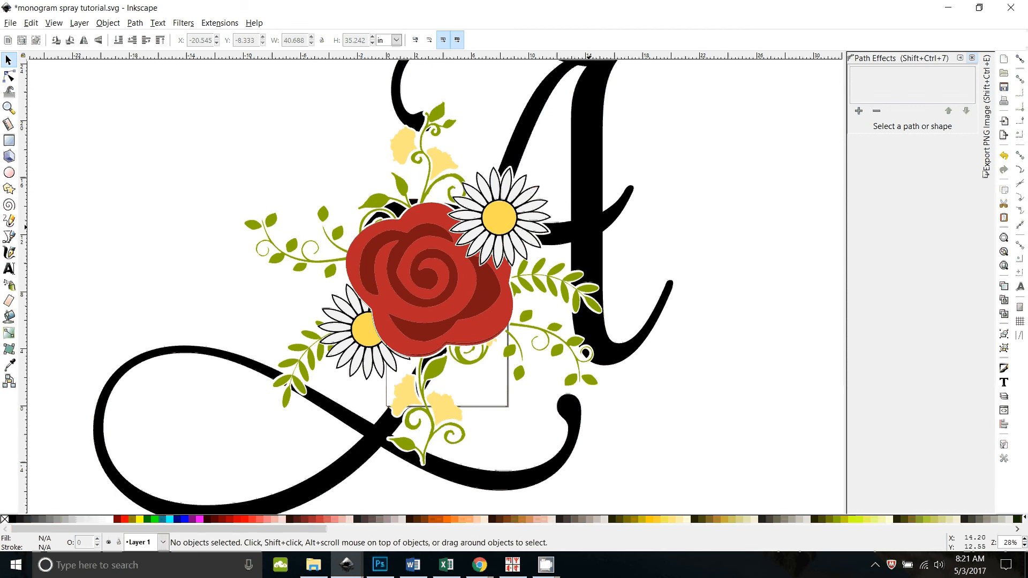
Step: Try moving the letter A out from behind the floral spray, and undo the move
{"action": "left_click", "coordinate": [587, 236]}
{"action": "left_click_drag", "start_coordinate": [597, 263], "coordinate": [761, 266]}
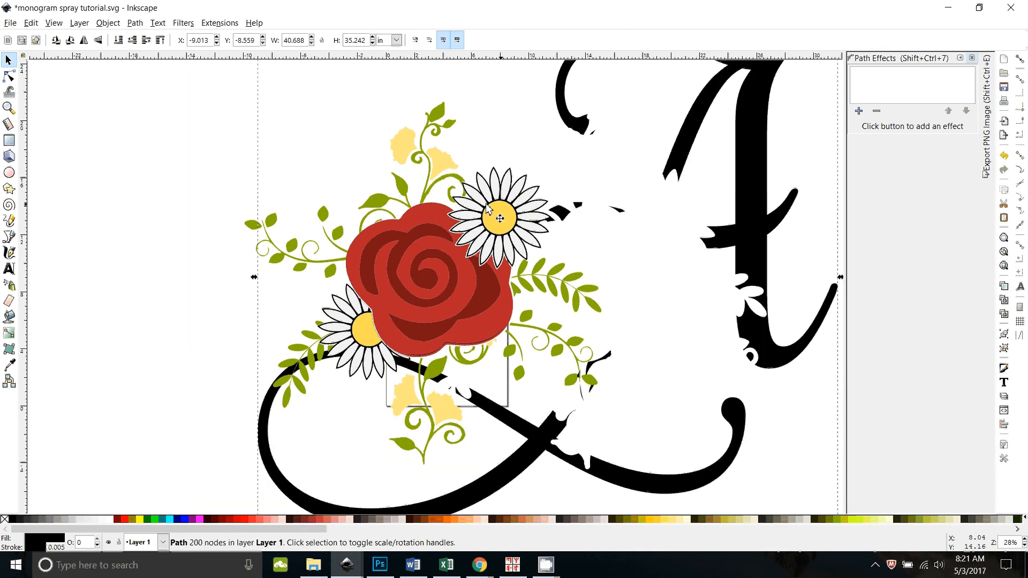
{"action": "key", "text": "ctrl+z"}
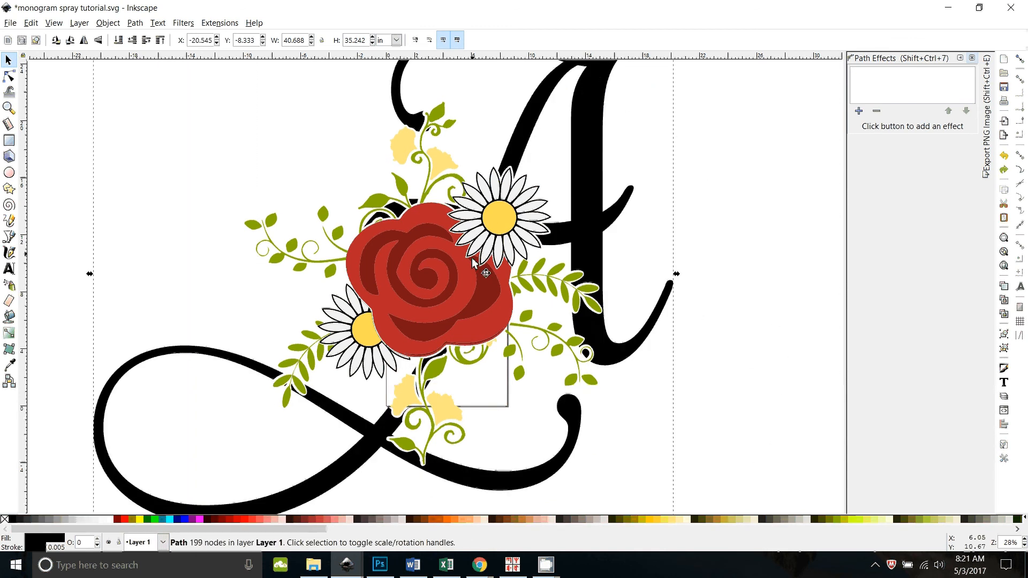
Step: Select every object with the same fill color as the letter A, including the daisy outlines, and combine them into one path
{"action": "right_click", "coordinate": [582, 226]}
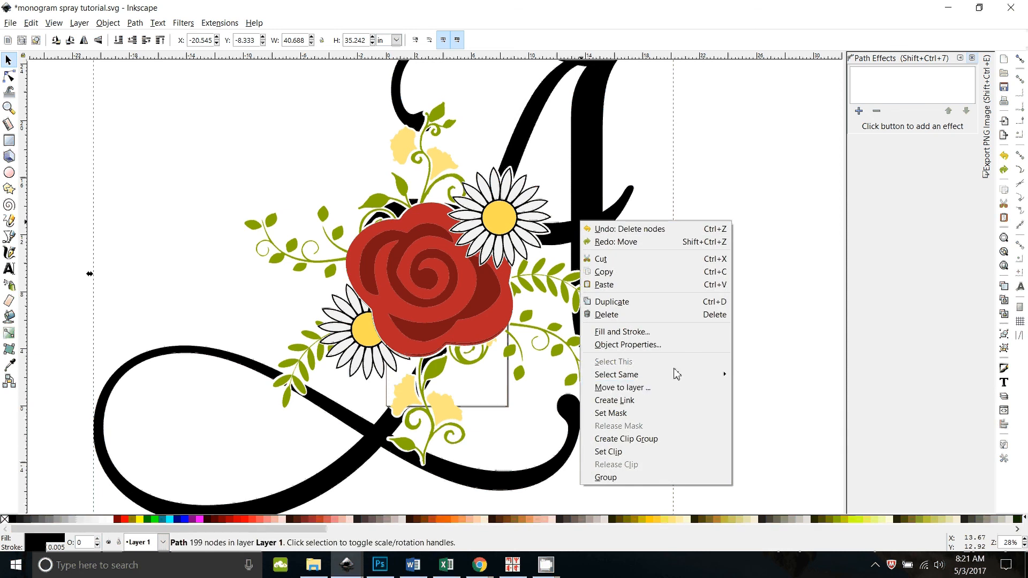
{"action": "mouse_move", "coordinate": [677, 374]}
{"action": "left_click", "coordinate": [752, 387]}
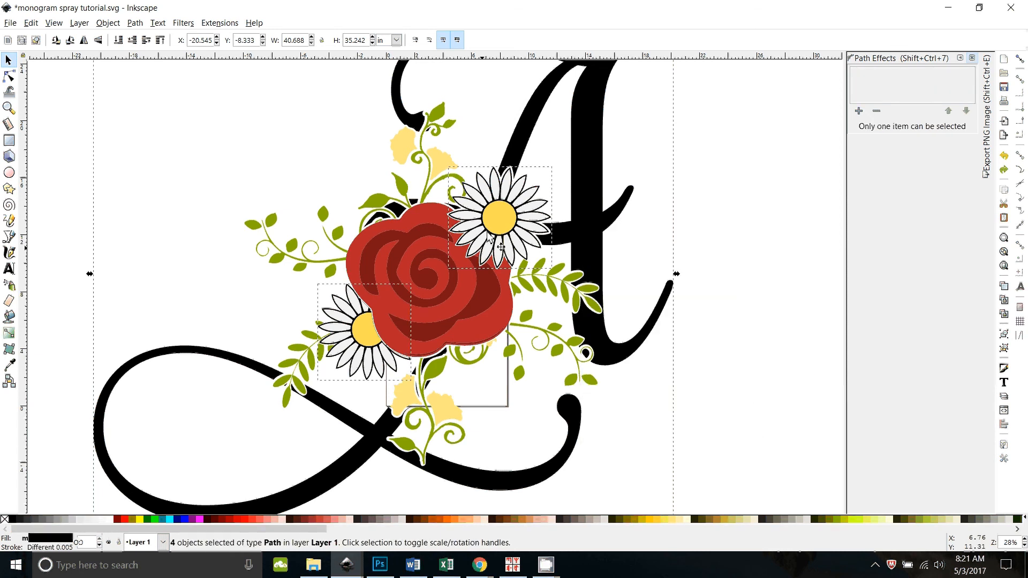
{"action": "key", "text": "ctrl"}
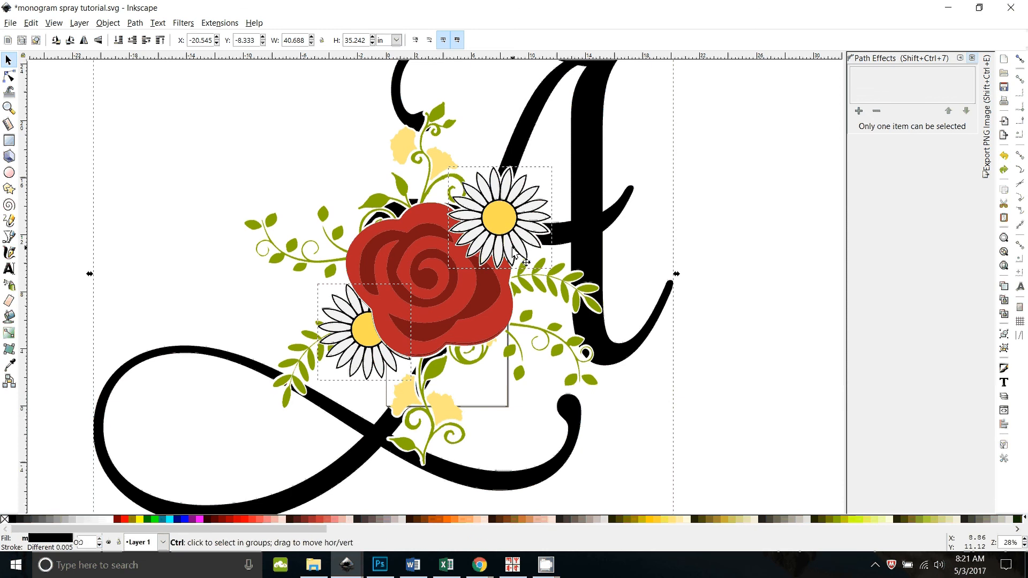
{"action": "left_click", "coordinate": [598, 232], "text": "ctrl"}
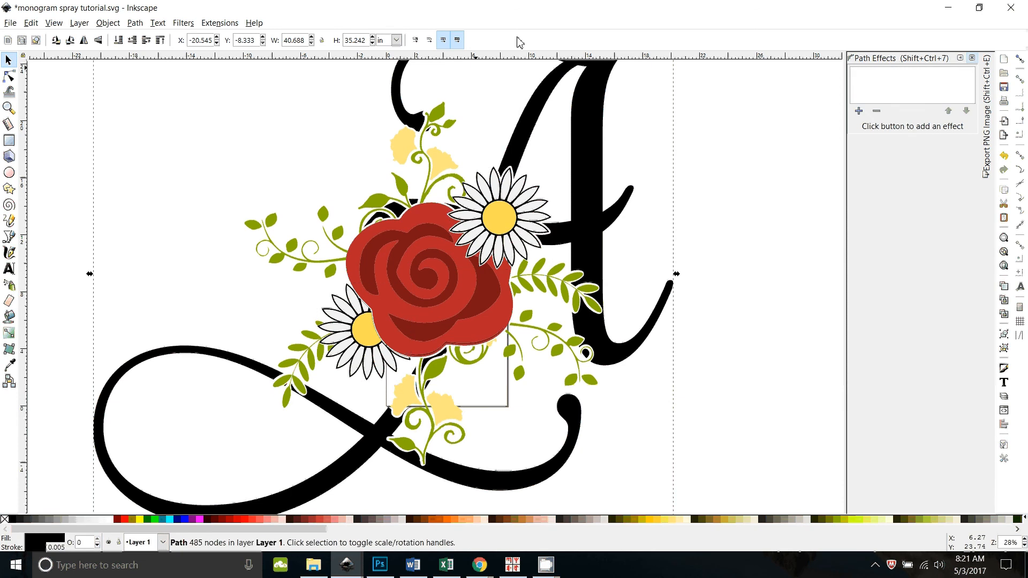
Step: Try moving the combined black letter and daisy outlines aside as one path, undo the move, and deselect everything
{"action": "key", "text": "minus"}
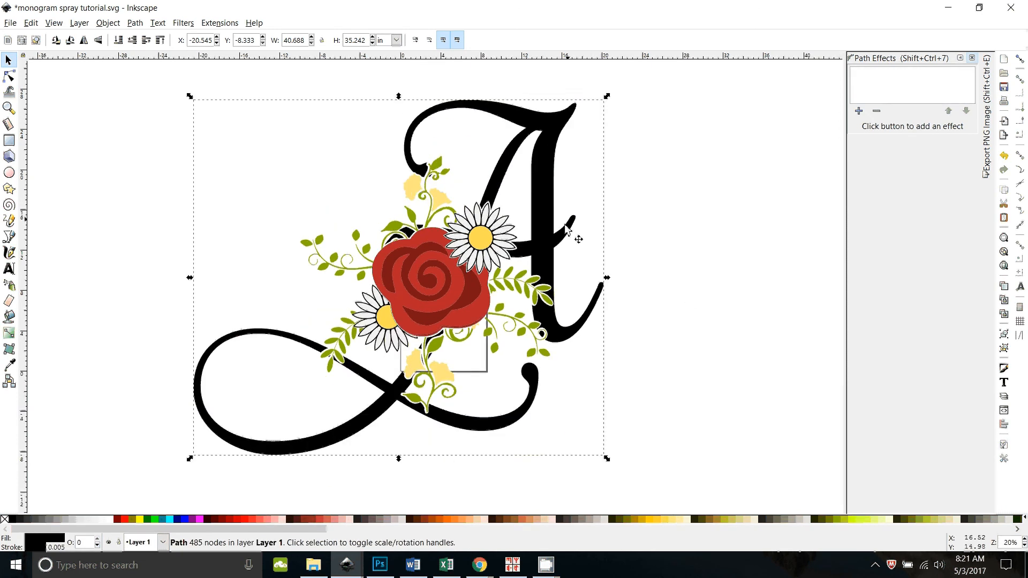
{"action": "left_click_drag", "start_coordinate": [579, 263], "coordinate": [783, 263]}
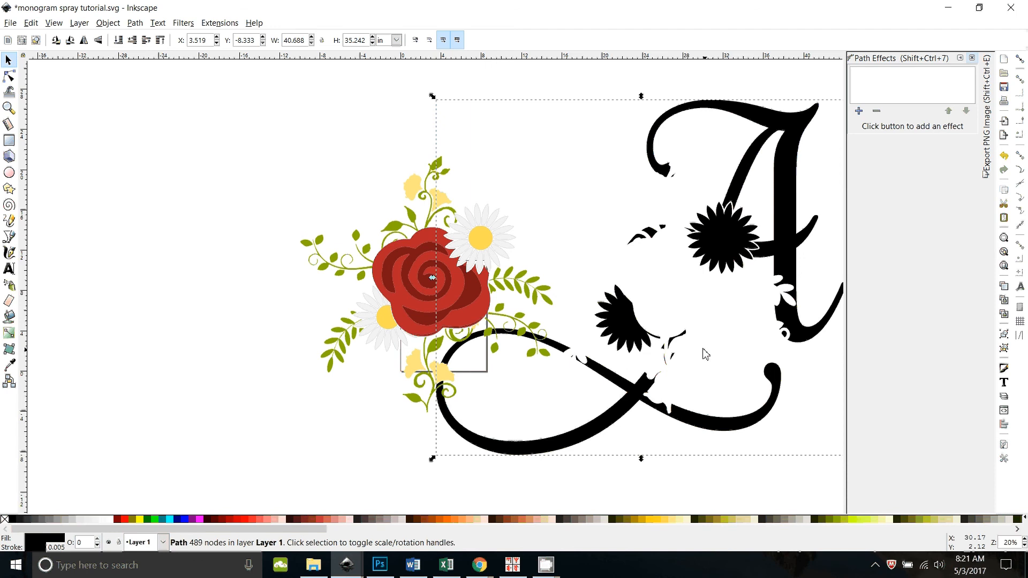
{"action": "key", "text": "ctrl+z"}
{"action": "key", "text": "ctrl+z"}
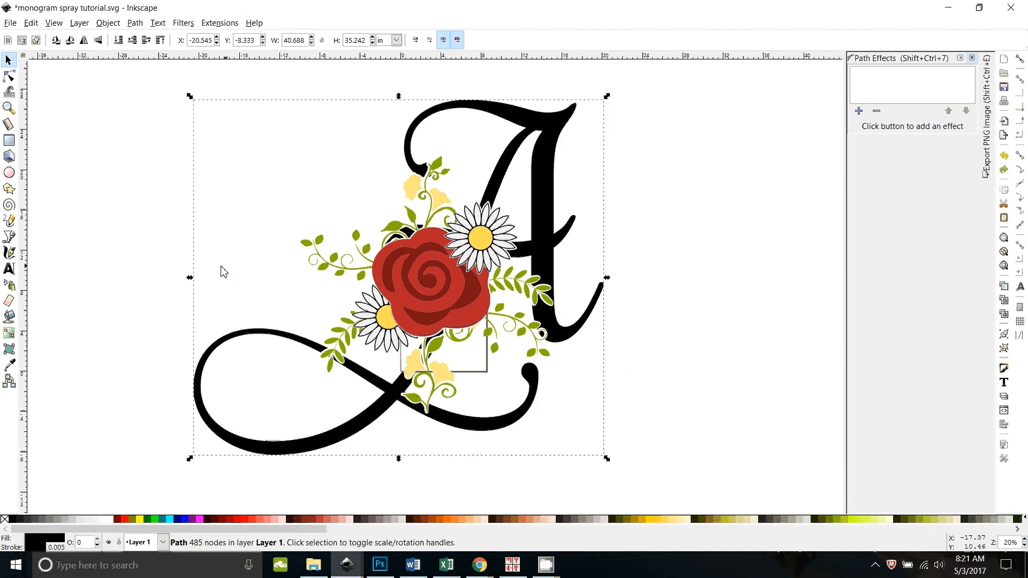
{"action": "left_click", "coordinate": [92, 173]}
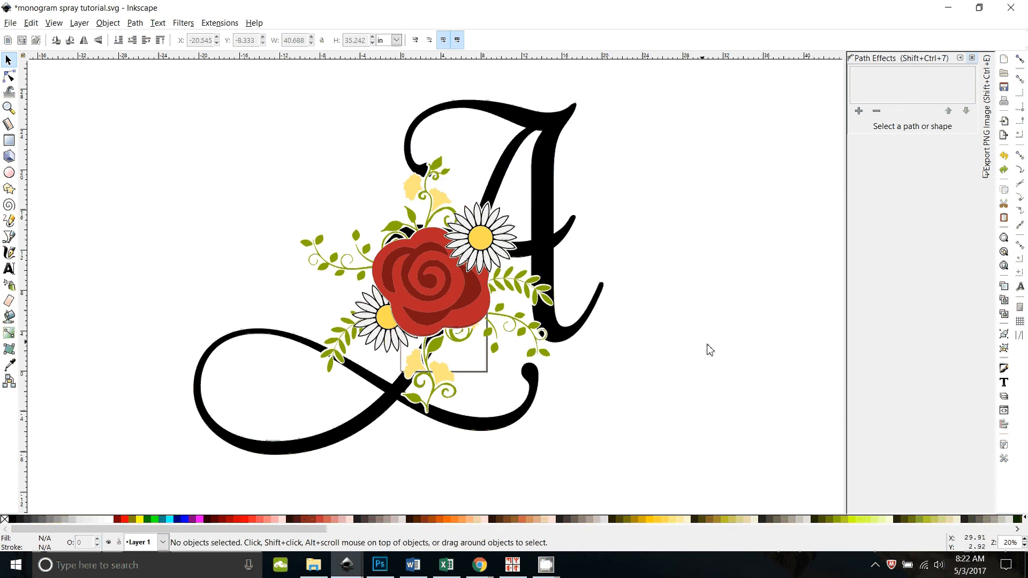
{"action": "scroll", "coordinate": [642, 386], "scroll_direction": "down", "scroll_amount": 1}
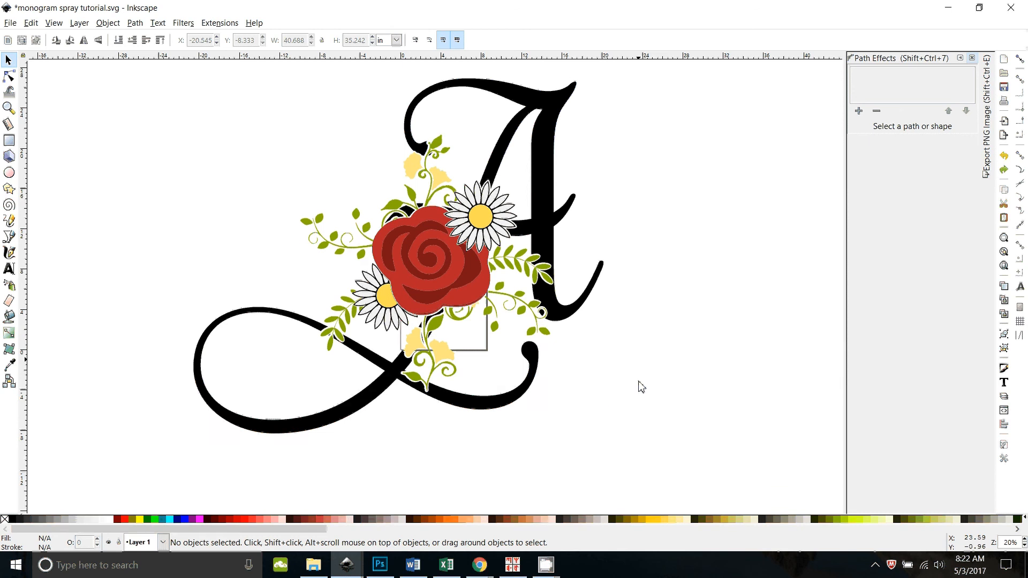
{"action": "scroll", "coordinate": [642, 387], "scroll_direction": "up", "scroll_amount": 1}
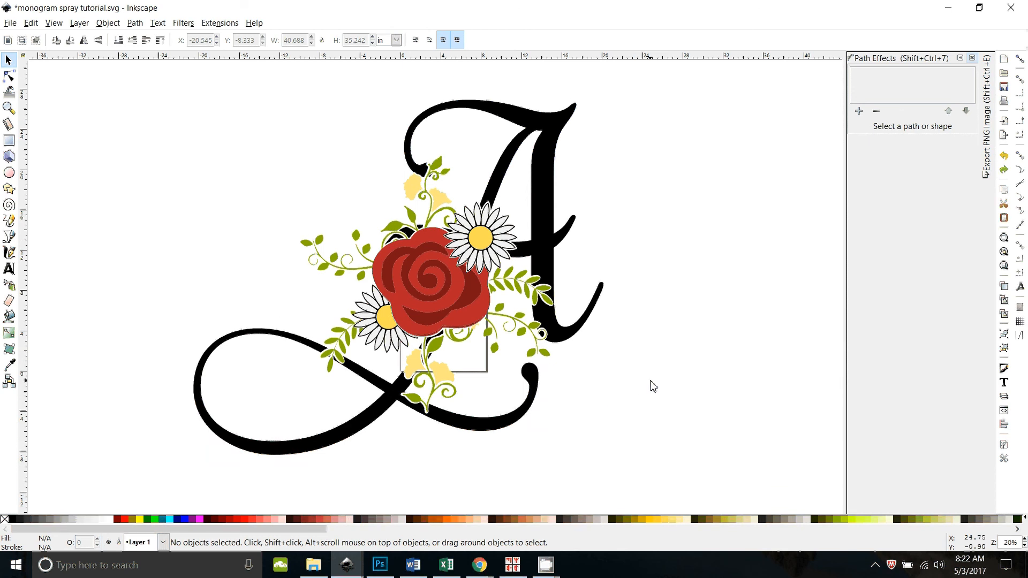
{"action": "scroll", "coordinate": [651, 385], "scroll_direction": "up", "scroll_amount": 1}
{"action": "scroll", "coordinate": [652, 386], "scroll_direction": "down", "scroll_amount": 1}
{"action": "mouse_move", "coordinate": [545, 571]}
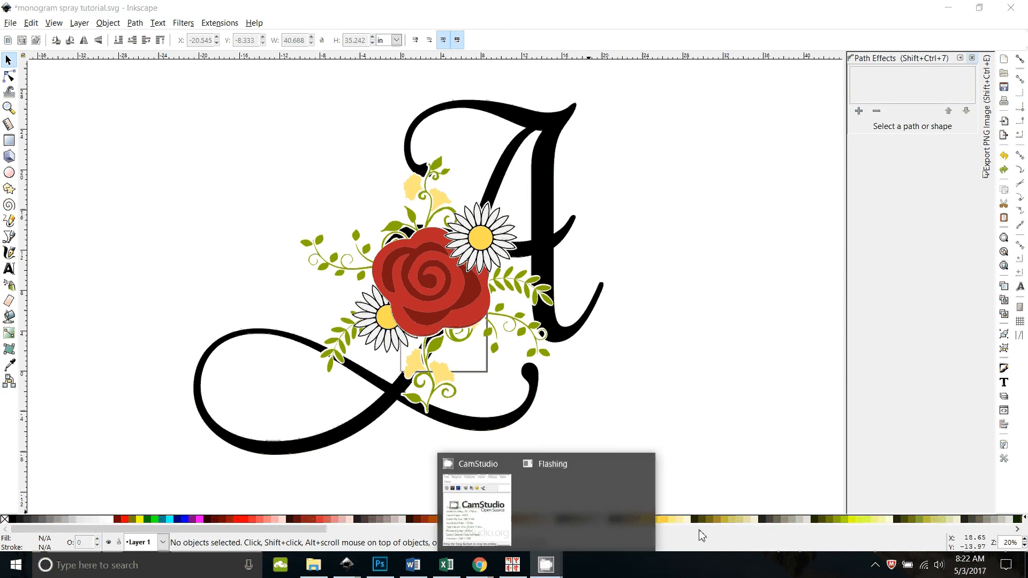
{"action": "left_click", "coordinate": [502, 545]}
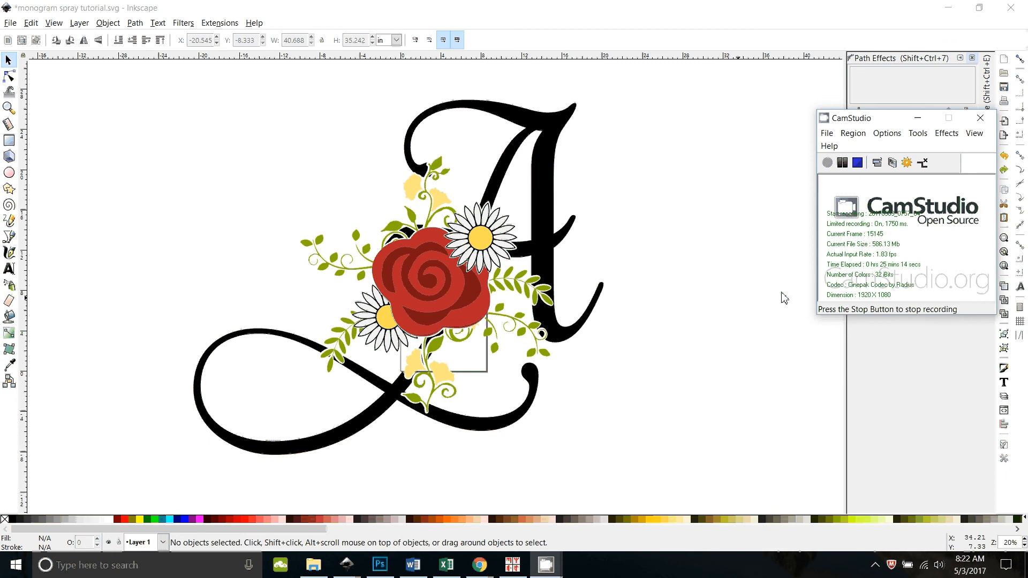